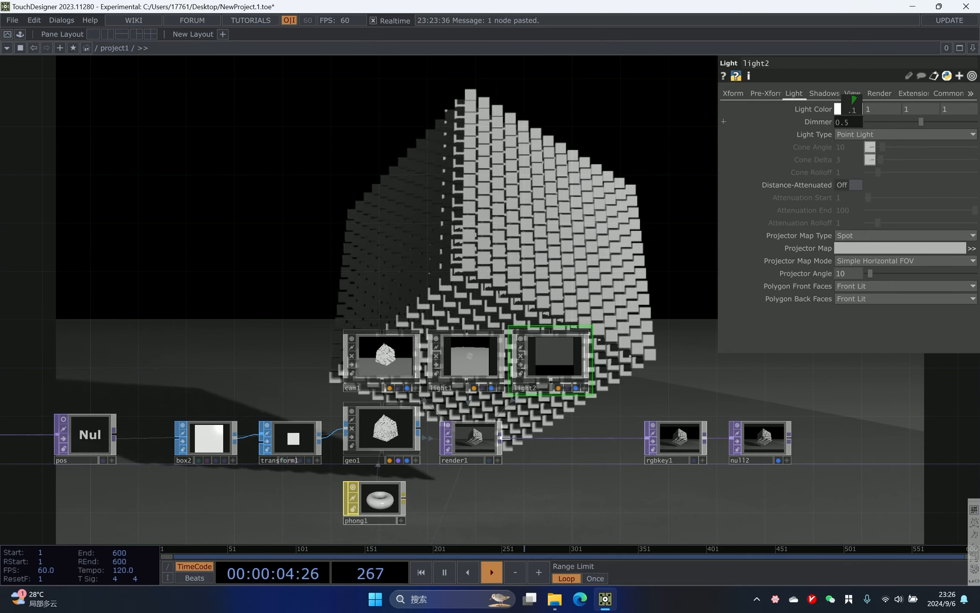
- Set light2's Dimmer to 0.6 and reposition the light2 node slightly lower in the network
mouse_move(852, 110)
mouse_down()
mouse_move(832, 110)
mouse_move(871, 110)
mouse_move(855, 125)
mouse_up()
scroll(470, 246, down, 2)
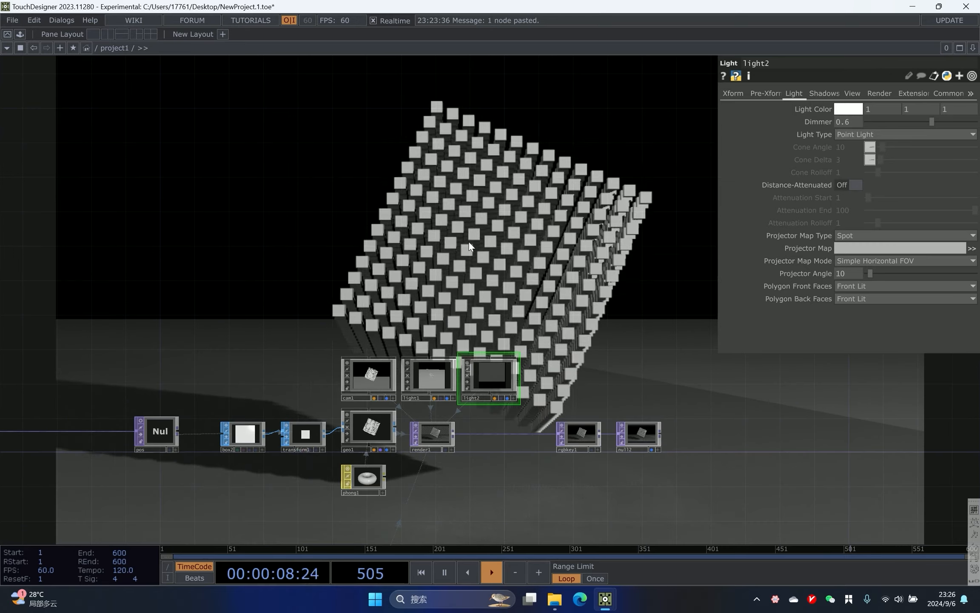
scroll(341, 223, down, 3)
drag(238, 221, 485, 199)
scroll(565, 282, up, 3)
drag(566, 282, 468, 292)
scroll(435, 294, up, 2)
drag(214, 278, 147, 262)
drag(662, 375, 426, 397)
scroll(513, 316, up, 3)
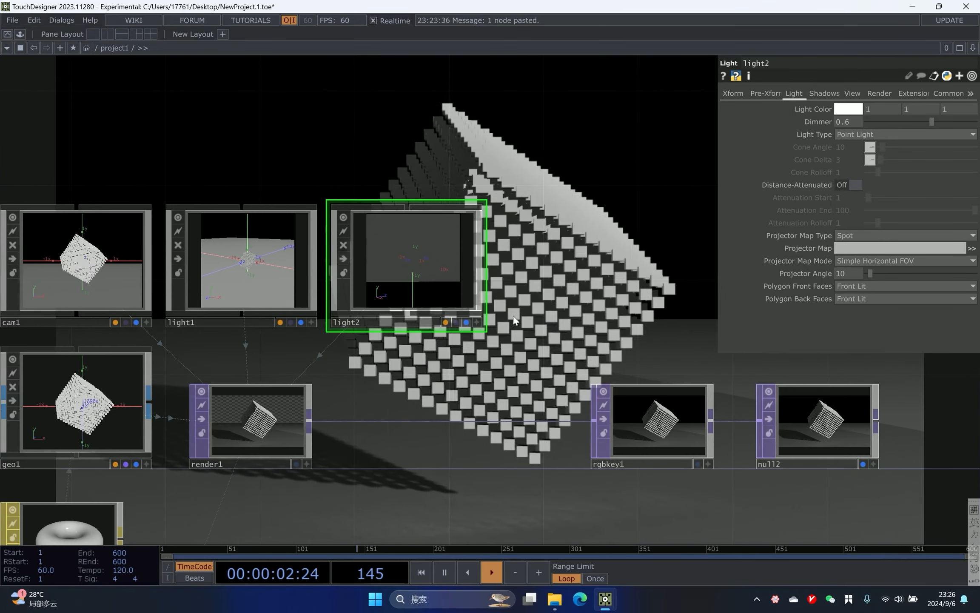
drag(480, 321, 475, 351)
click(473, 351)
drag(448, 289, 425, 286)
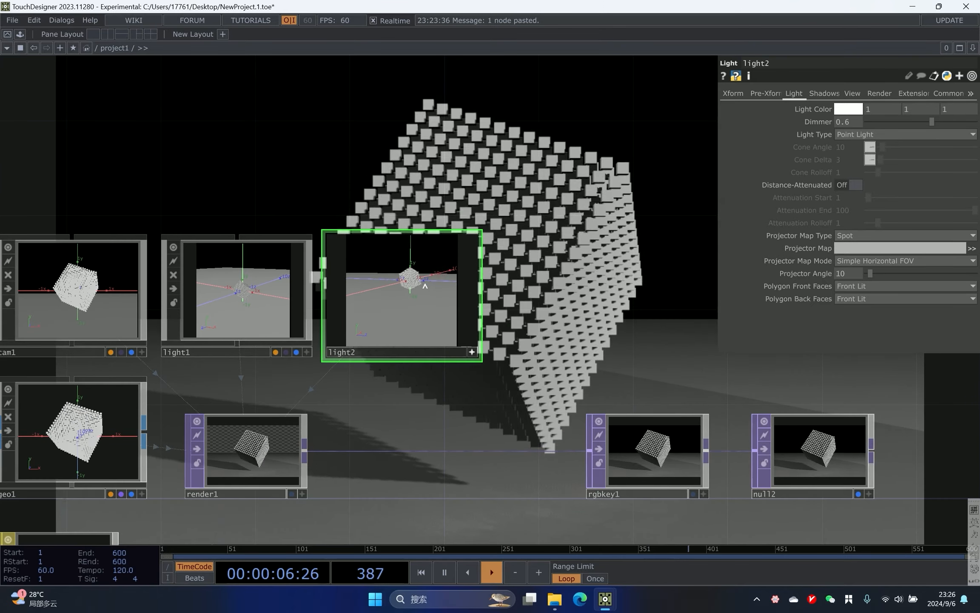
drag(550, 258, 262, 307)
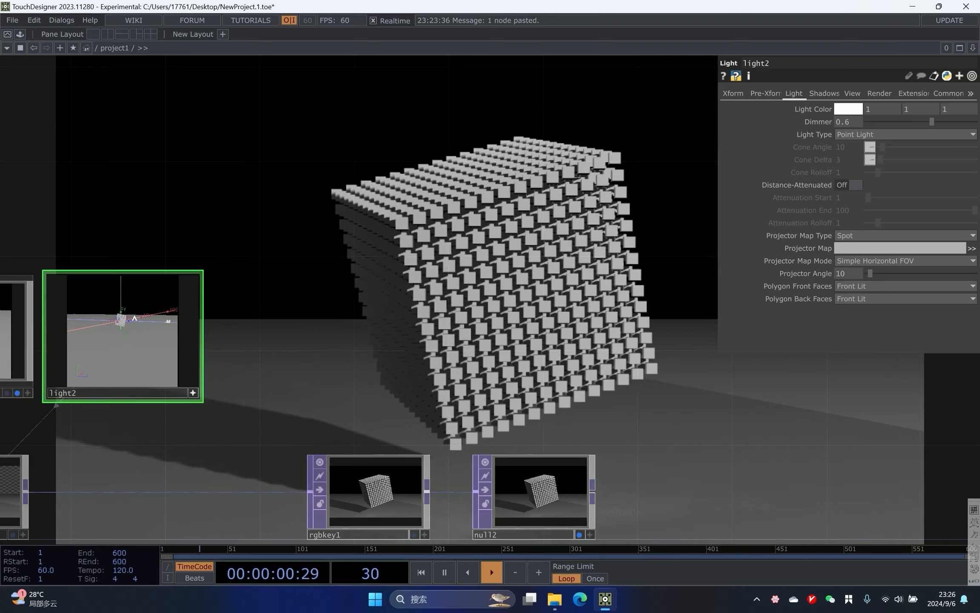
drag(433, 309, 585, 291)
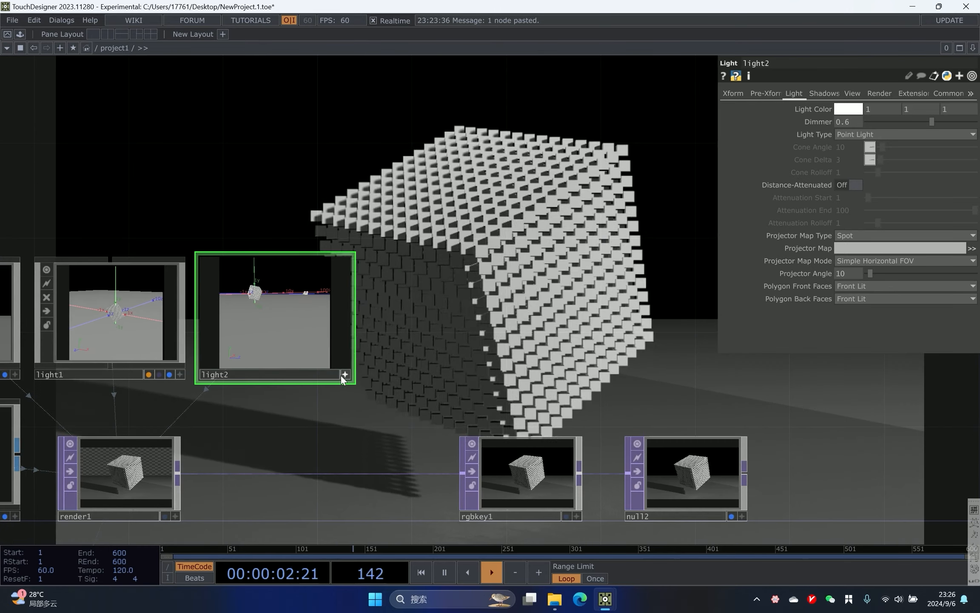
click(344, 376)
- Set the transform1 node's Uniform Scale to 0.06
drag(491, 317, 570, 296)
scroll(569, 296, down, 5)
drag(128, 259, 339, 276)
scroll(340, 276, down, 3)
scroll(281, 240, up, 4)
drag(219, 296, 347, 276)
scroll(281, 241, down, 4)
scroll(561, 366, up, 1)
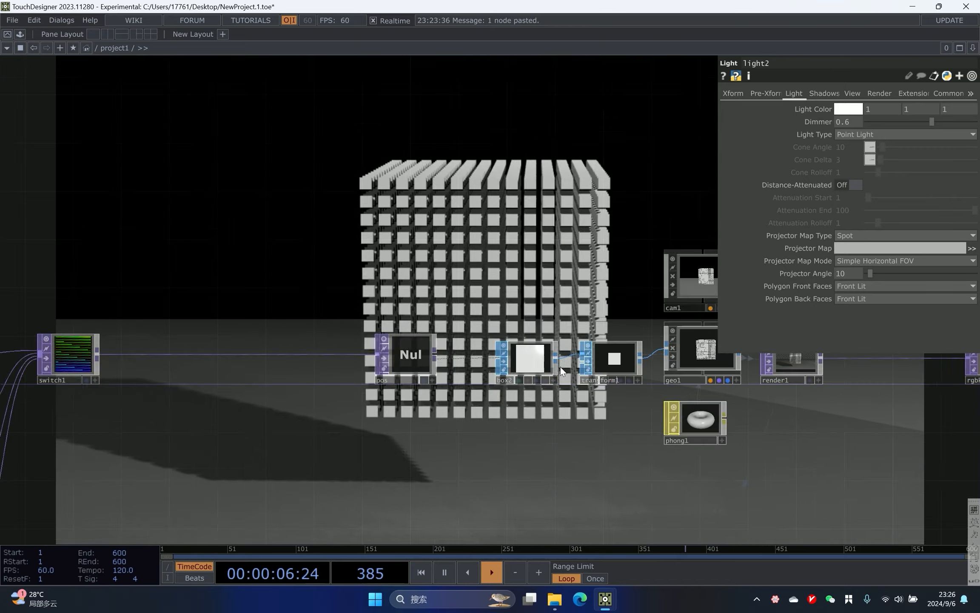
drag(560, 367, 480, 376)
click(538, 362)
drag(497, 282, 500, 334)
middle_drag(853, 209, 883, 209)
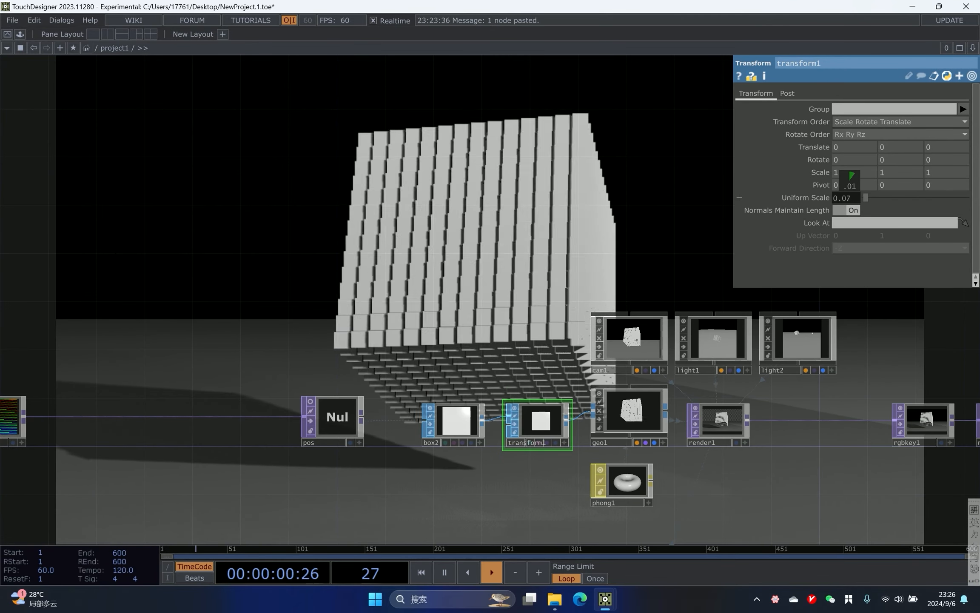
drag(592, 262, 676, 251)
middle_drag(851, 209, 844, 208)
- Select the switch1 node and inspect its Index parameter
drag(413, 181, 400, 233)
scroll(399, 246, down, 5)
scroll(305, 293, up, 5)
drag(304, 294, 449, 257)
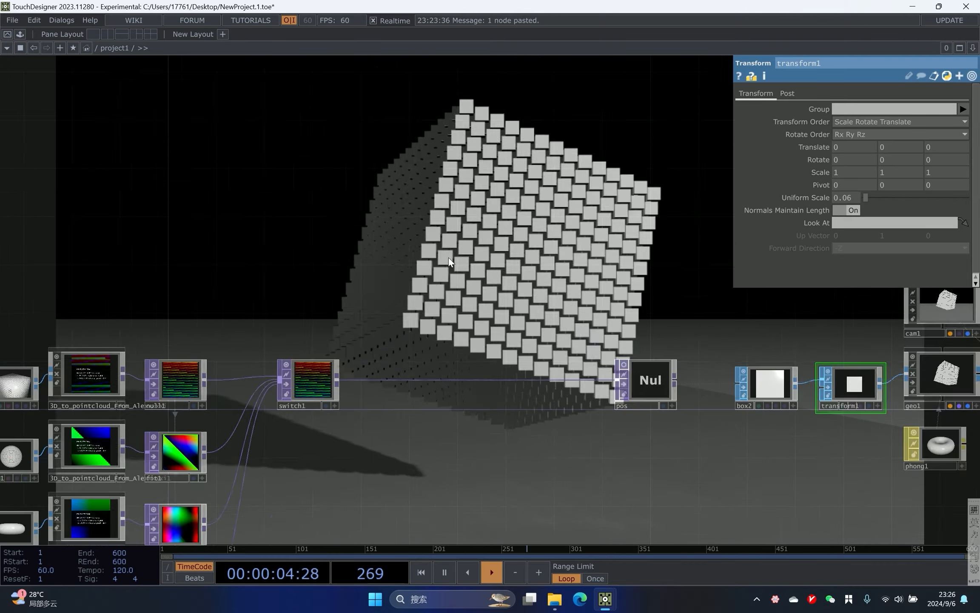
scroll(447, 260, down, 3)
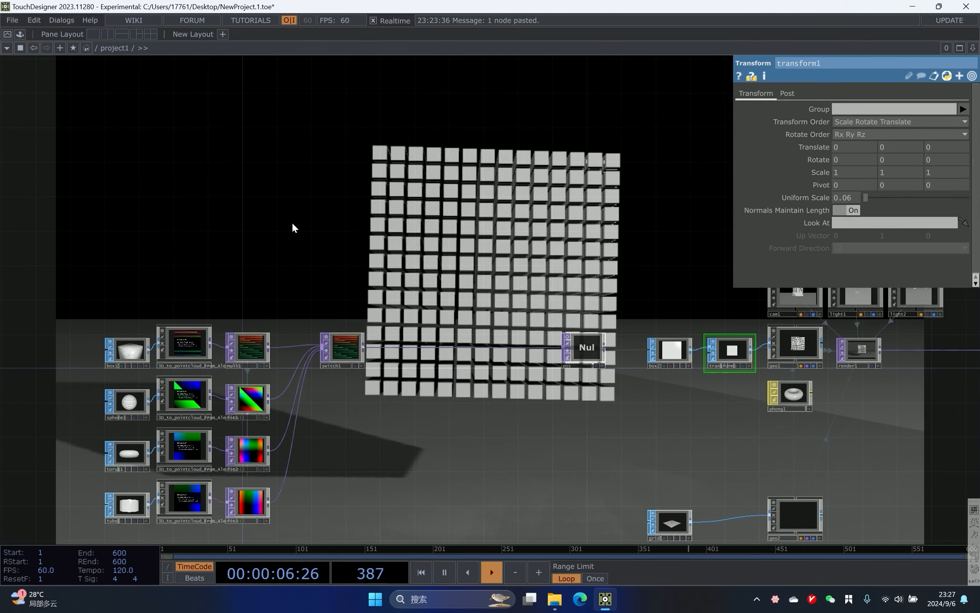
drag(351, 299, 339, 329)
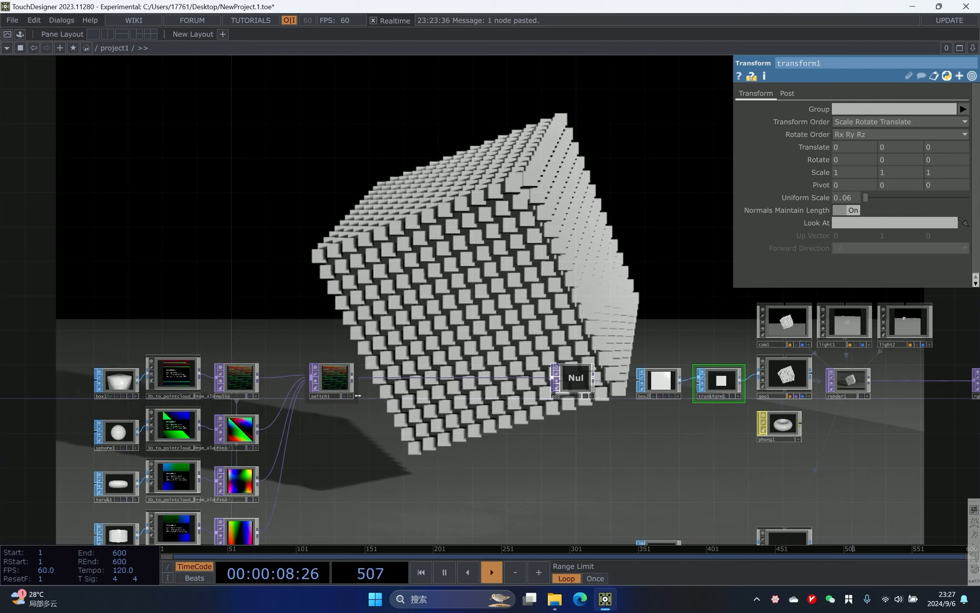
click(332, 377)
mouse_move(864, 109)
mouse_down()
mouse_move(874, 107)
mouse_move(857, 113)
mouse_up()
drag(276, 214, 275, 229)
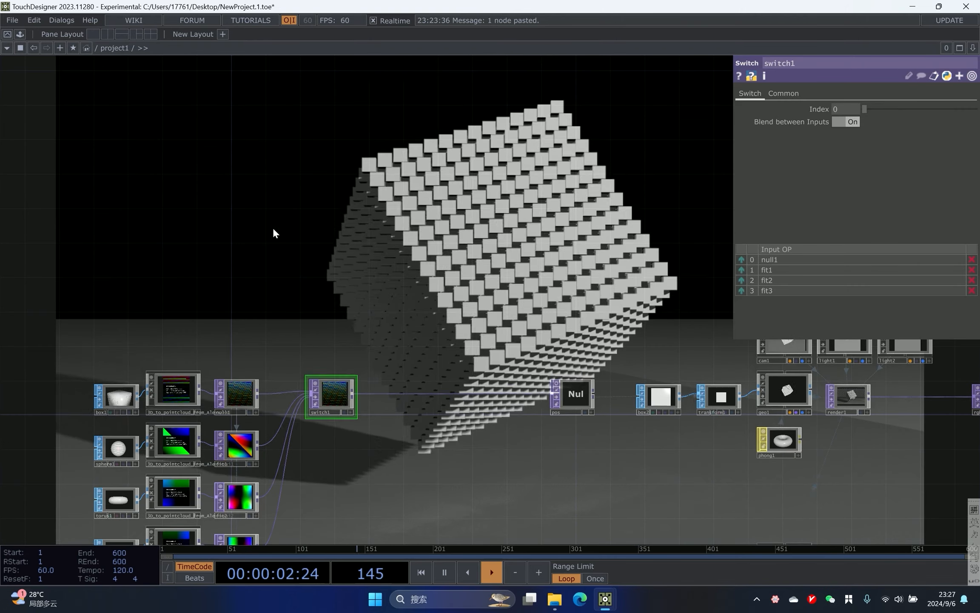
- Add a Keyboard In CHOP to the network above the point-cloud chain
key(Tab)
text(ke)
click(87, 102)
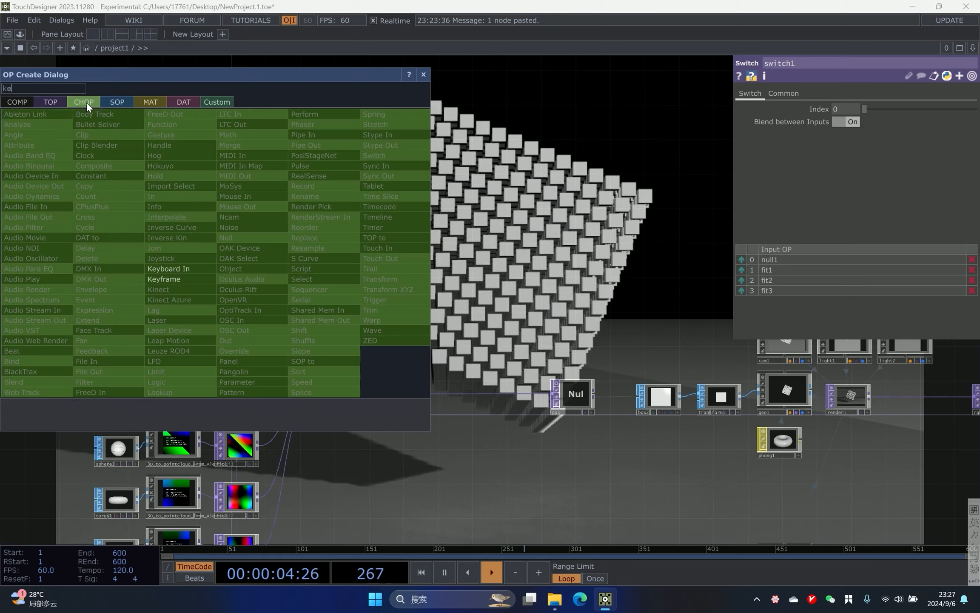
click(162, 269)
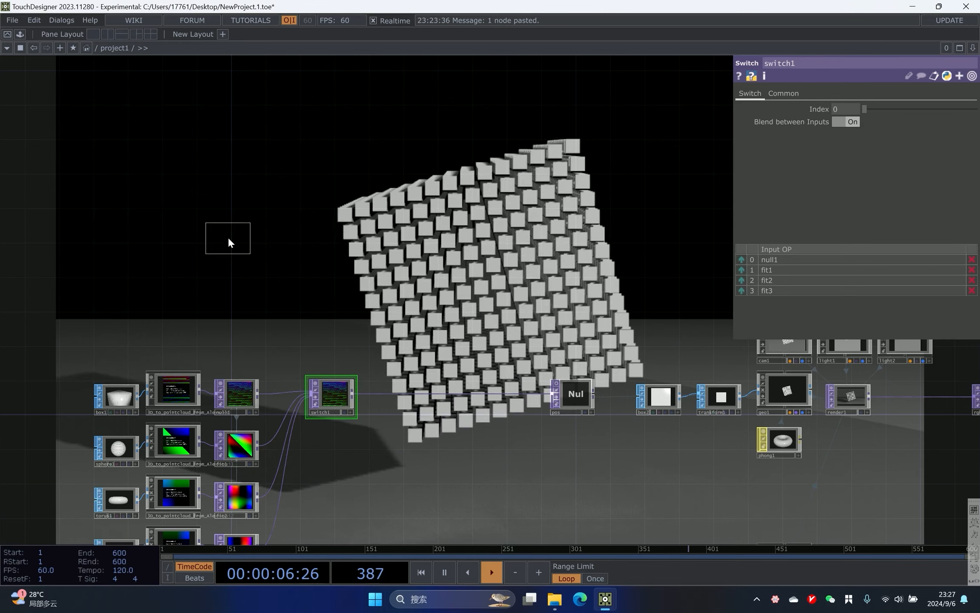
click(228, 238)
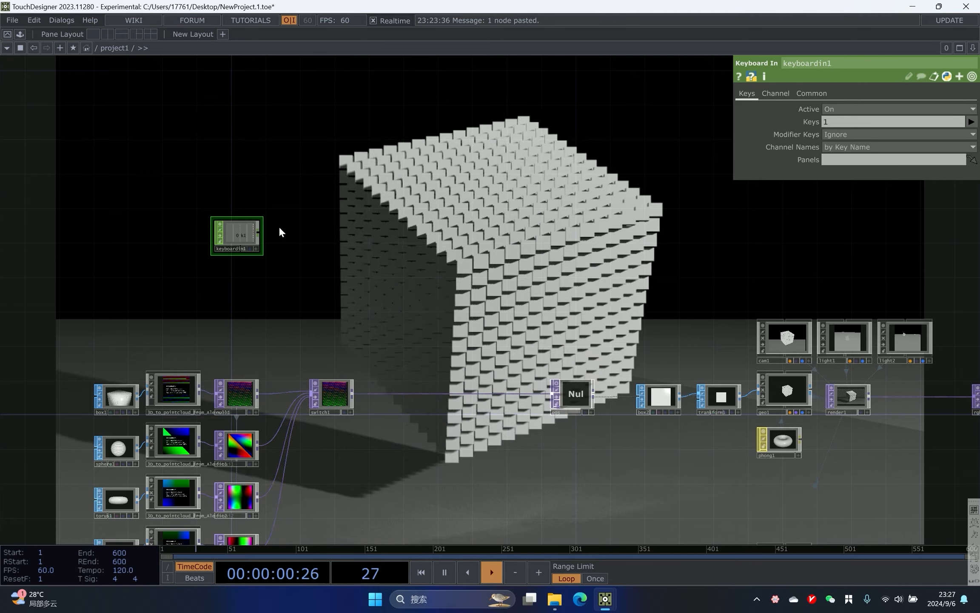
- Append a Count CHOP to the Keyboard In output
scroll(267, 239, up, 2)
right_click(261, 230)
text(cou)
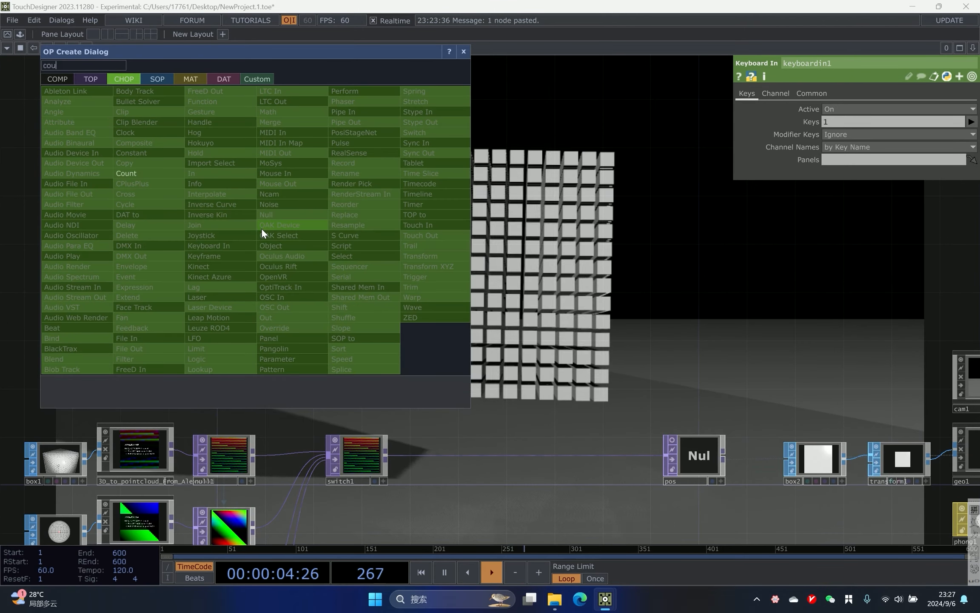
click(126, 173)
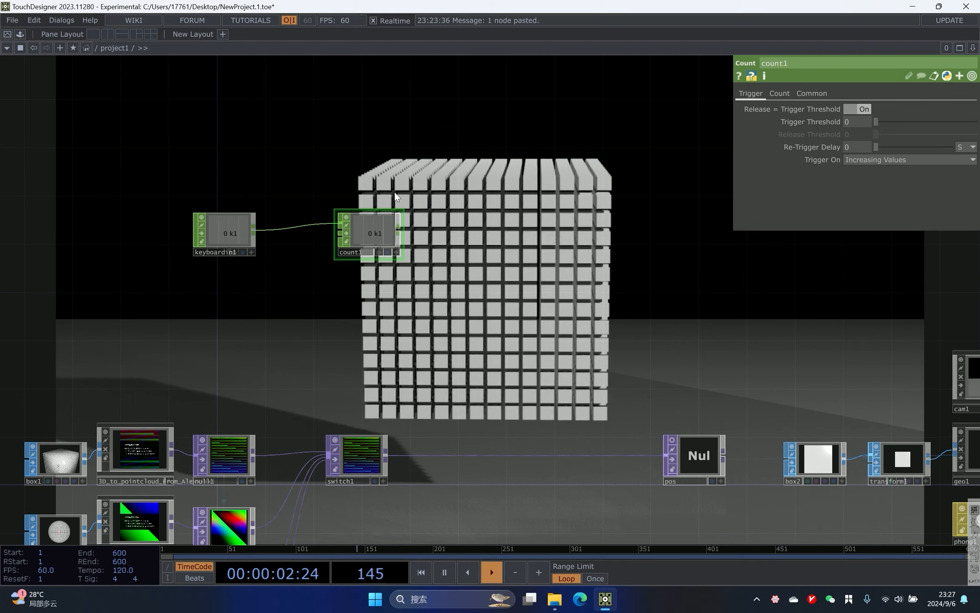
drag(462, 226, 300, 220)
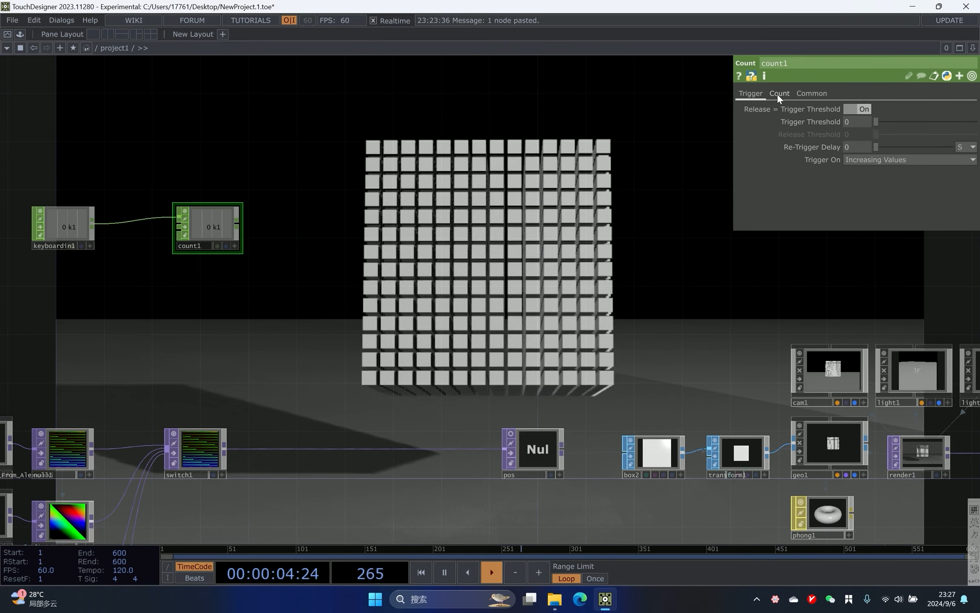
- On the Count CHOP's Count page, set Limit Maximum to 3
click(864, 132)
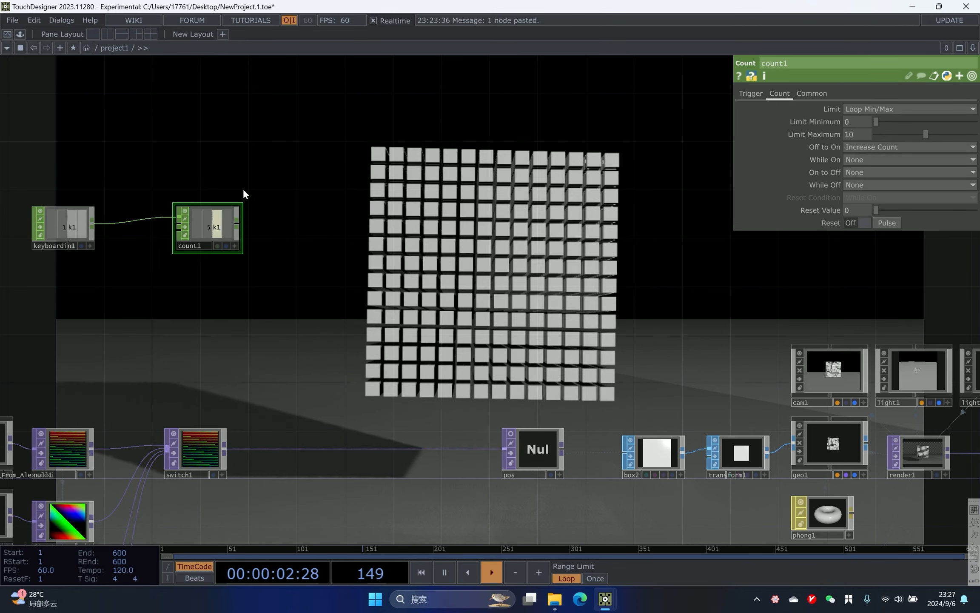
scroll(189, 221, up, 5)
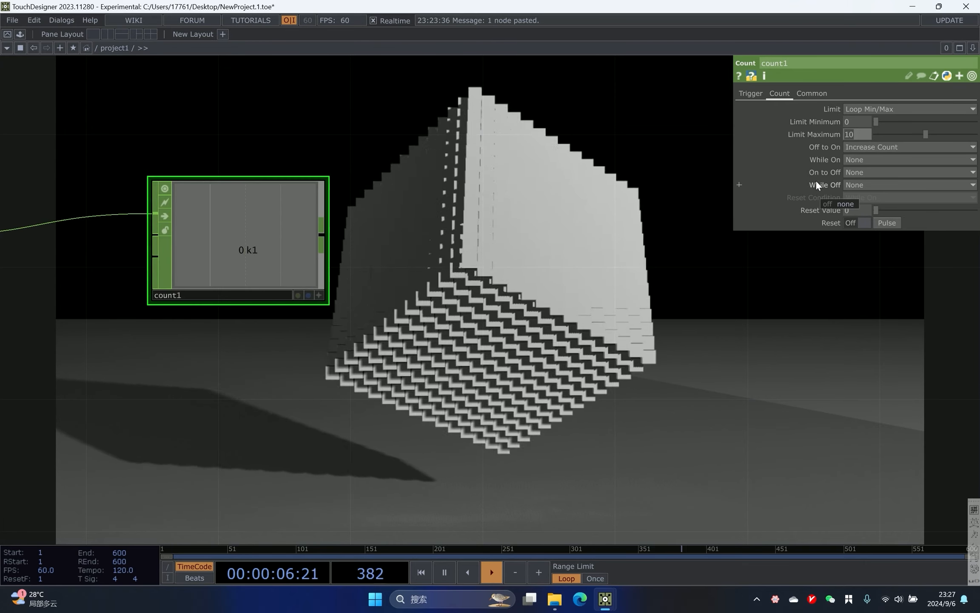
scroll(481, 191, down, 6)
drag(377, 403, 449, 348)
scroll(438, 353, up, 2)
click(482, 261)
drag(664, 169, 656, 224)
right_drag(496, 78, 429, 178)
drag(845, 134, 806, 157)
text(3)
key(Return)
- Append a Null CHOP to the Count CHOP's output
drag(369, 274, 395, 174)
scroll(331, 213, up, 2)
scroll(331, 213, up, 1)
drag(332, 210, 385, 130)
right_drag(402, 181, 404, 182)
drag(480, 127, 440, 176)
scroll(489, 224, down, 4)
drag(517, 98, 472, 258)
scroll(509, 201, up, 3)
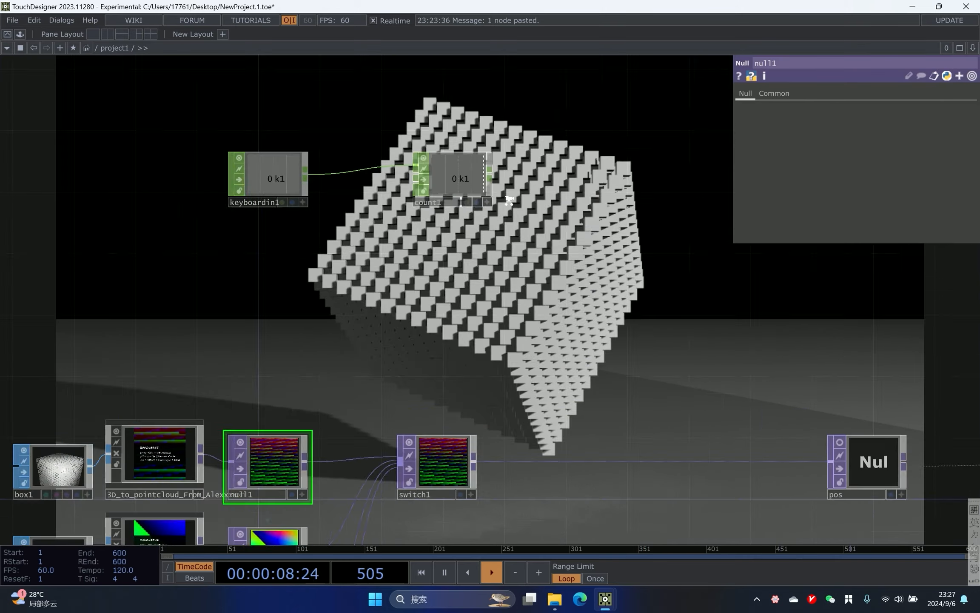
scroll(509, 201, up, 1)
drag(602, 198, 409, 206)
scroll(409, 205, down, 4)
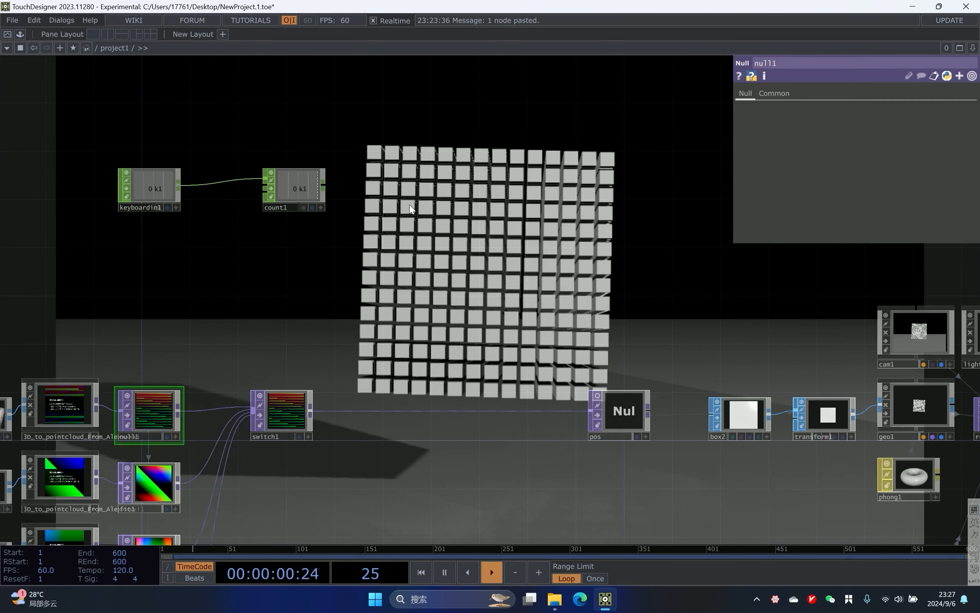
right_click(328, 182)
click(352, 171)
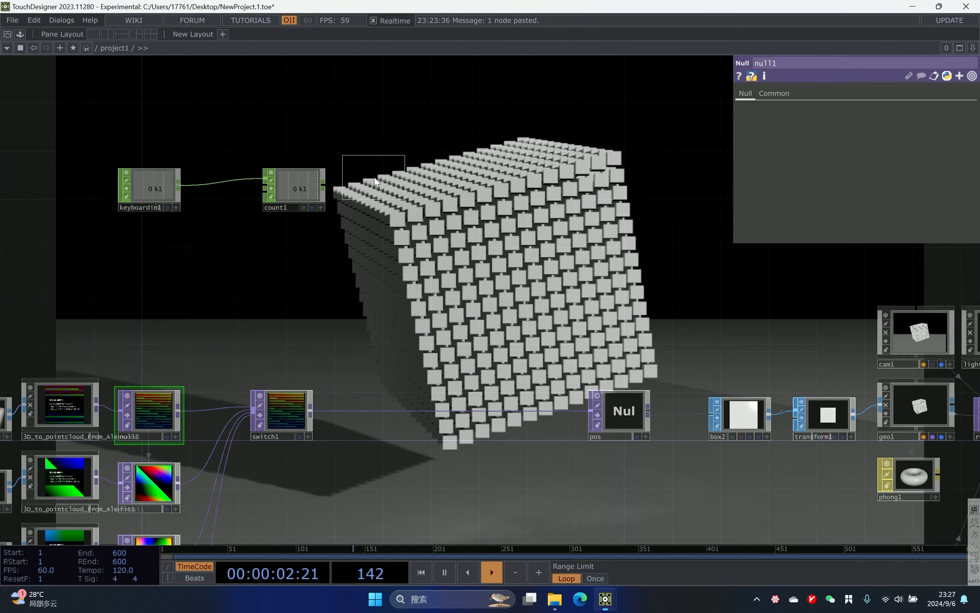
right_click(325, 186)
click(343, 174)
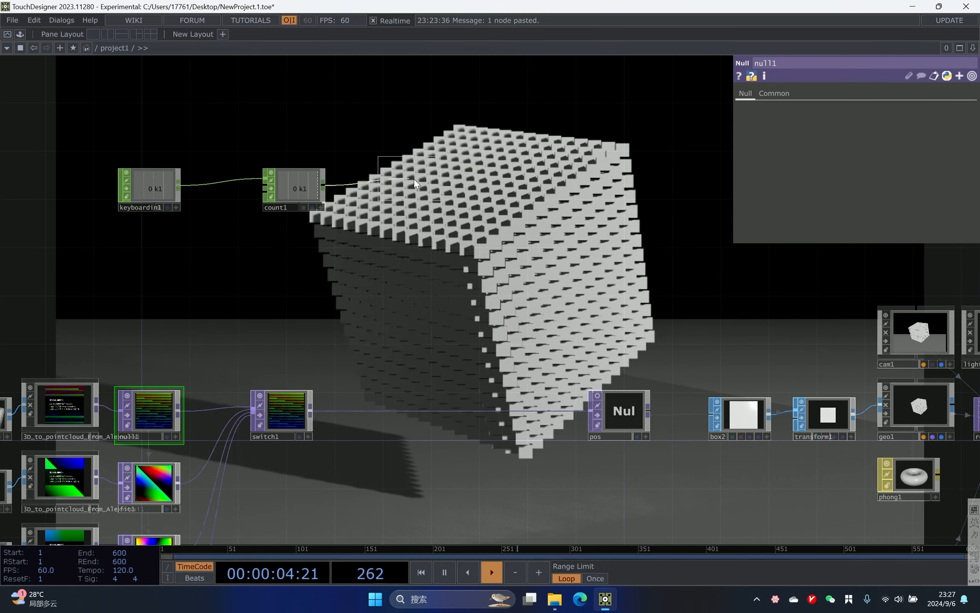
click(437, 187)
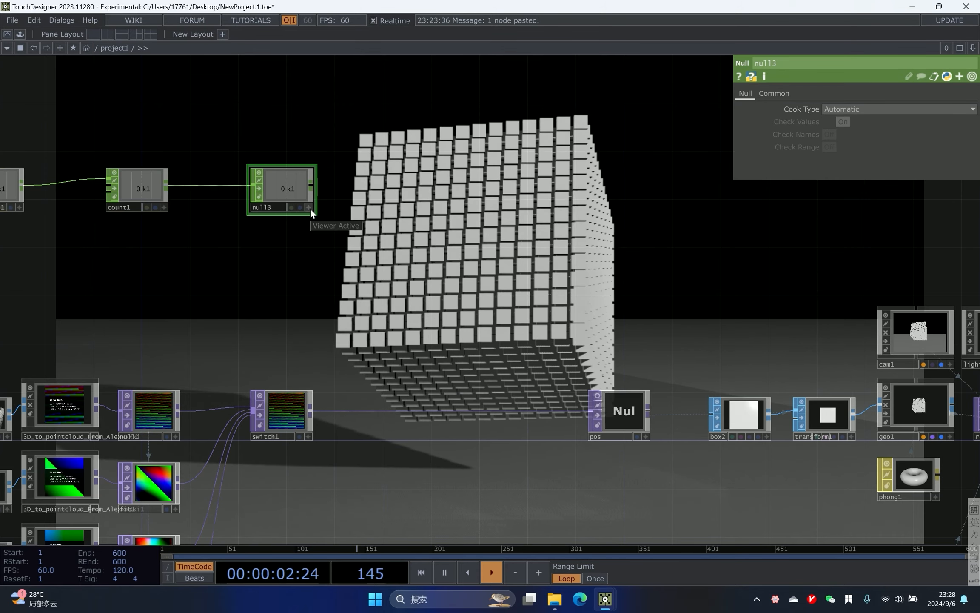
- Export the null3 channel to switch1's Index parameter so the count drives the switch
click(310, 208)
drag(328, 251, 337, 196)
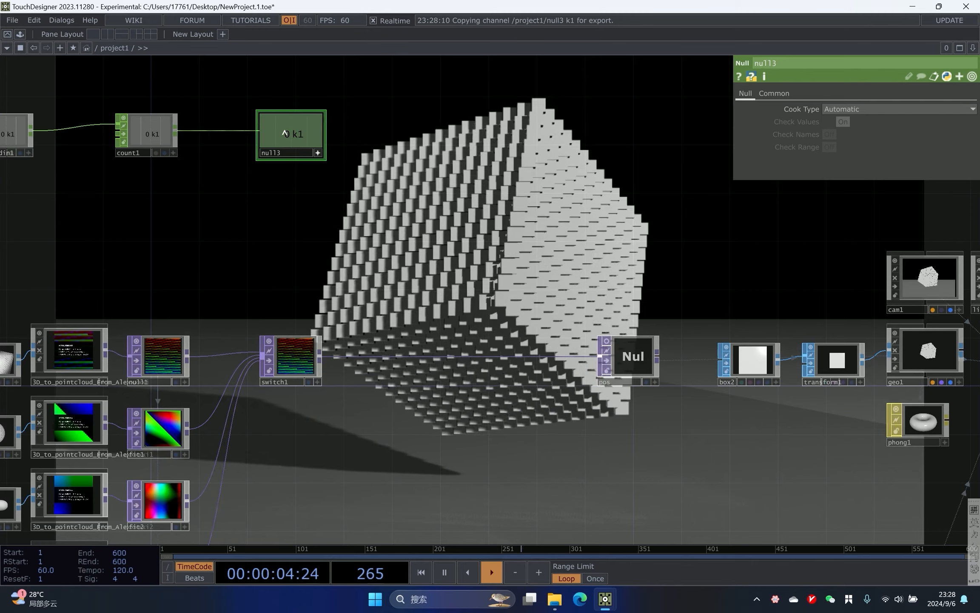
click(287, 366)
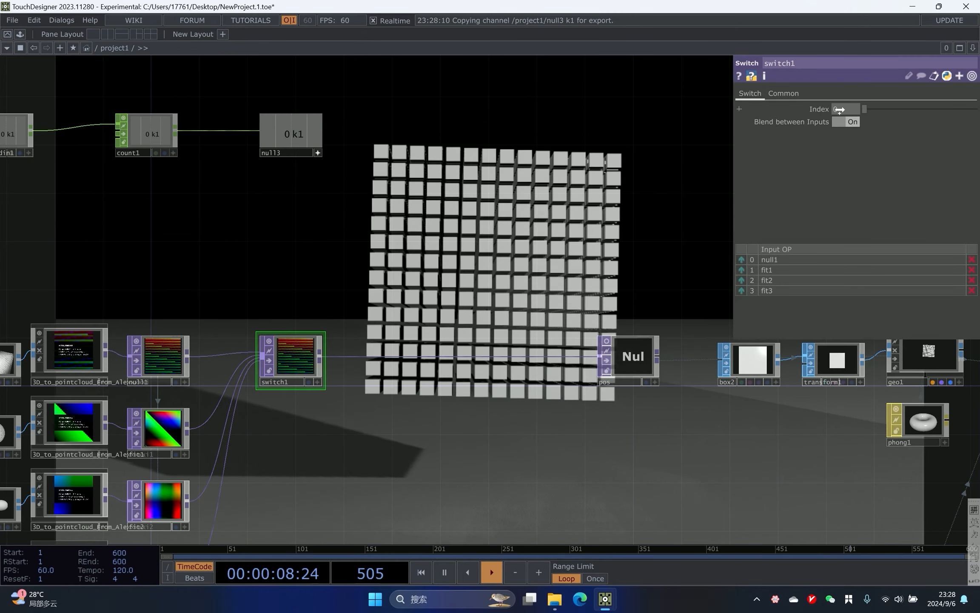
click(845, 111)
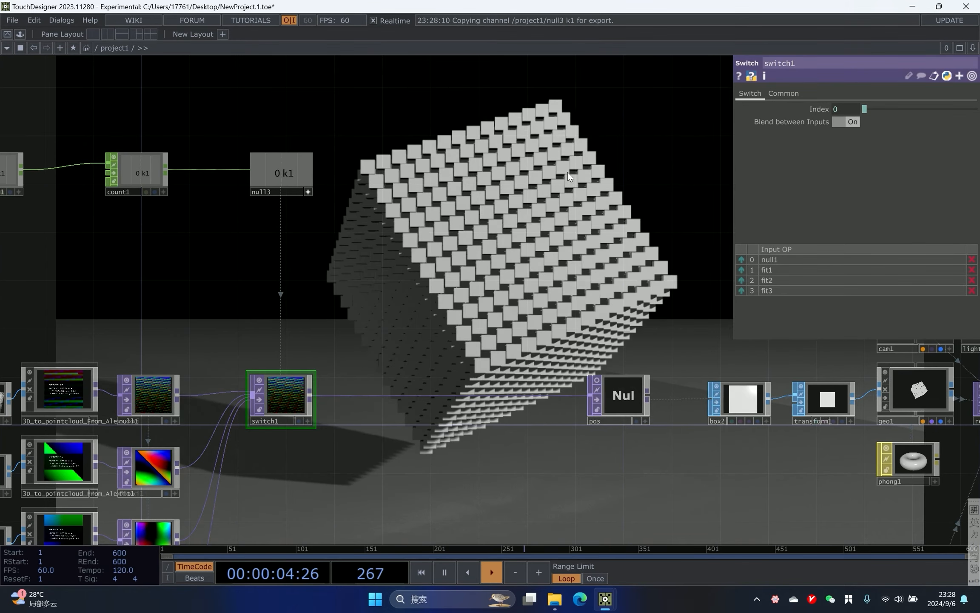
drag(277, 190, 354, 189)
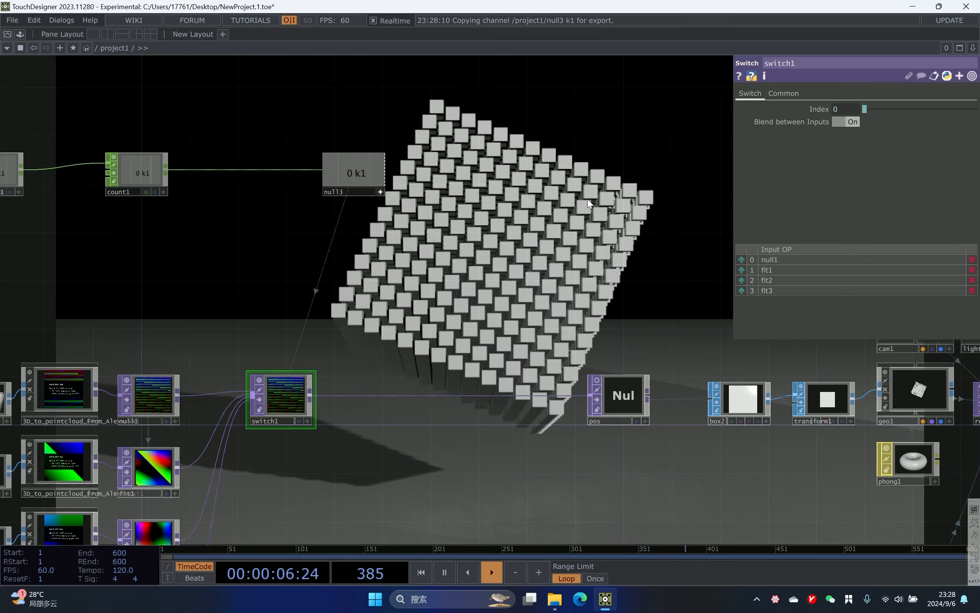
drag(243, 167, 336, 219)
scroll(338, 222, up, 2)
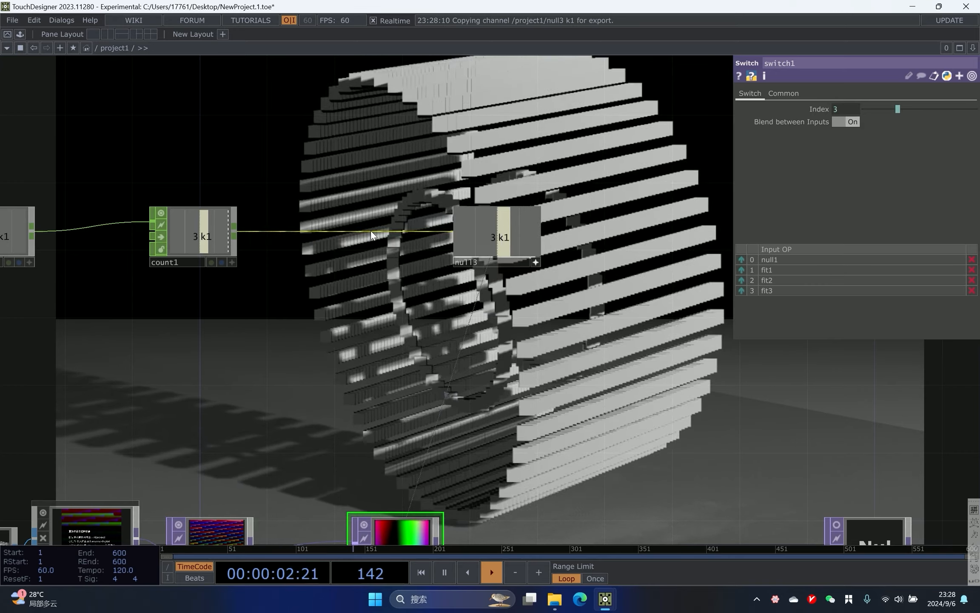
- Insert a Filter CHOP on the wire between the Count CHOP and null3
right_click(370, 230)
click(402, 217)
text(f)
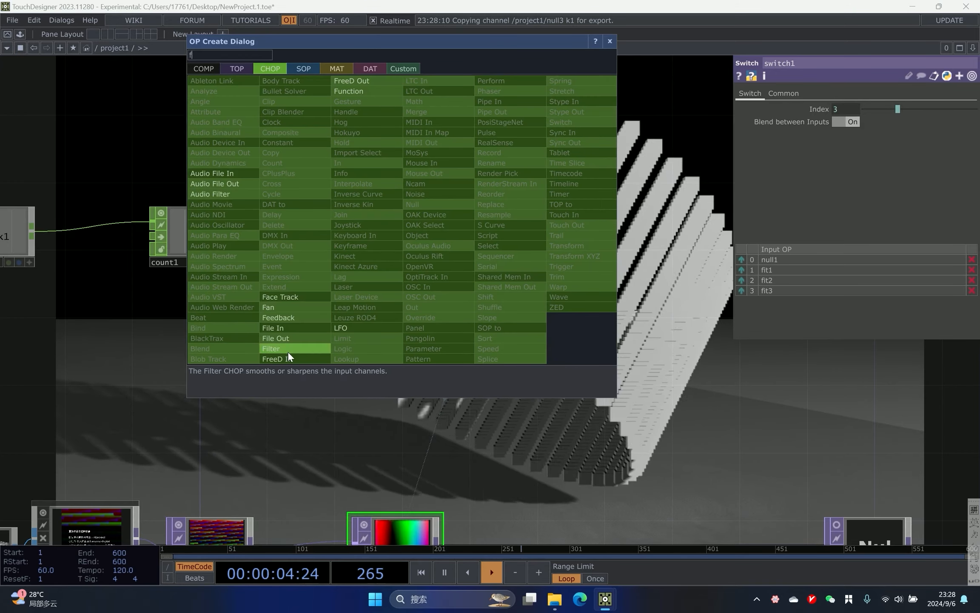
click(271, 348)
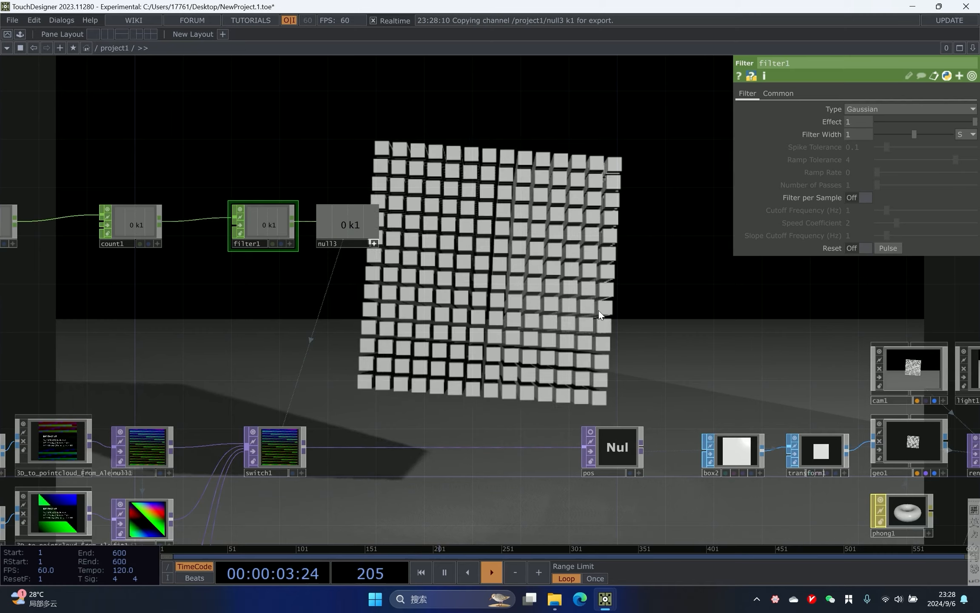
- Insert a Switch TOP on the wire between switch1 and the pos null
drag(460, 318, 486, 343)
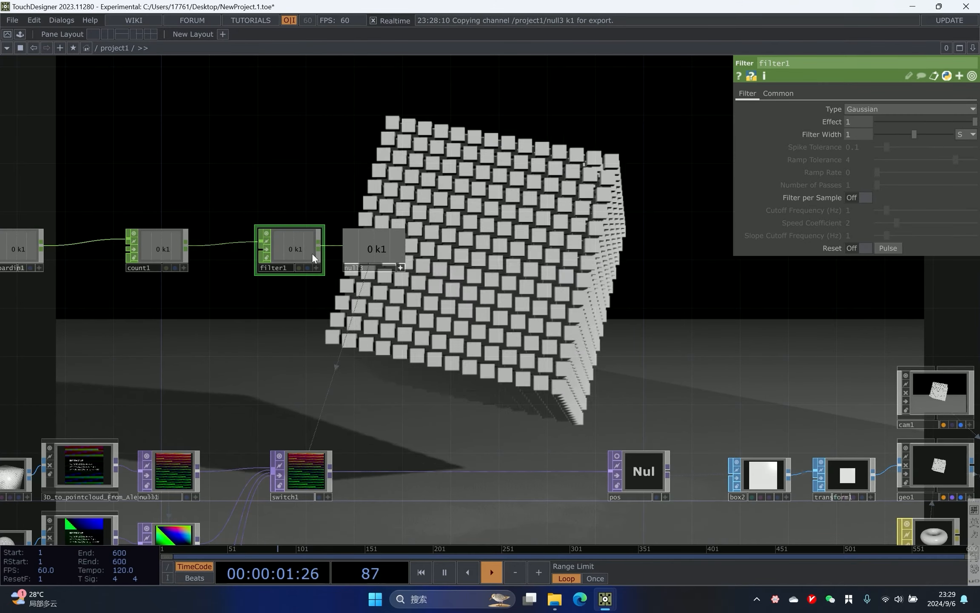
scroll(319, 255, up, 3)
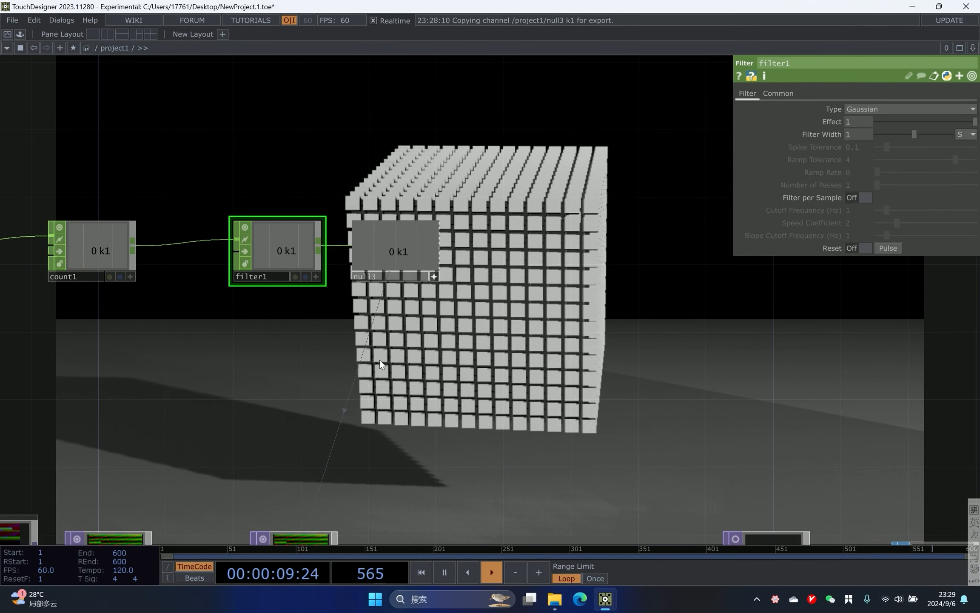
drag(592, 405, 543, 327)
scroll(588, 338, down, 2)
scroll(543, 328, down, 2)
right_drag(445, 356, 183, 539)
drag(399, 392, 348, 392)
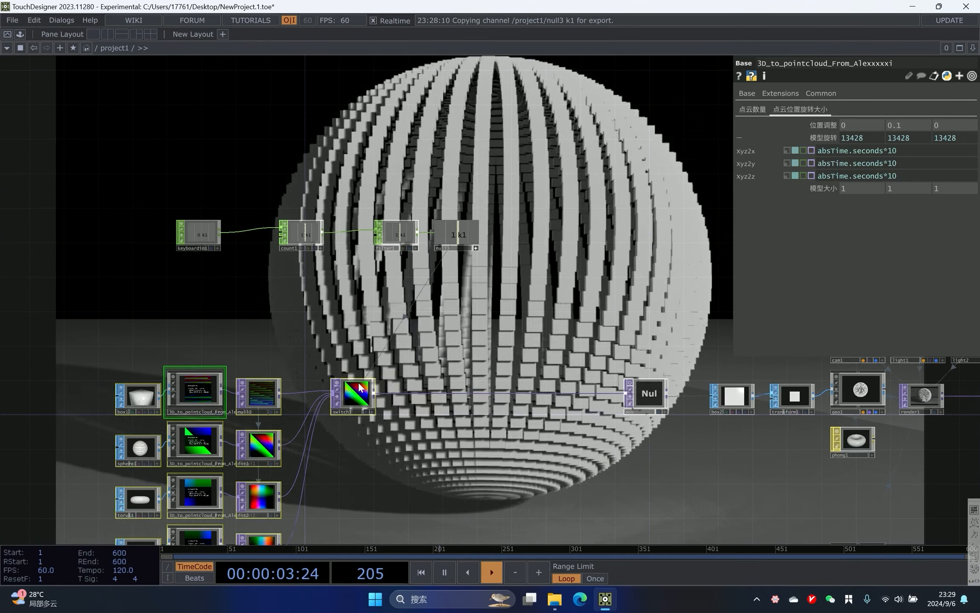
right_click(412, 392)
click(434, 382)
text(sw)
key(Return)
scroll(246, 341, up, 5)
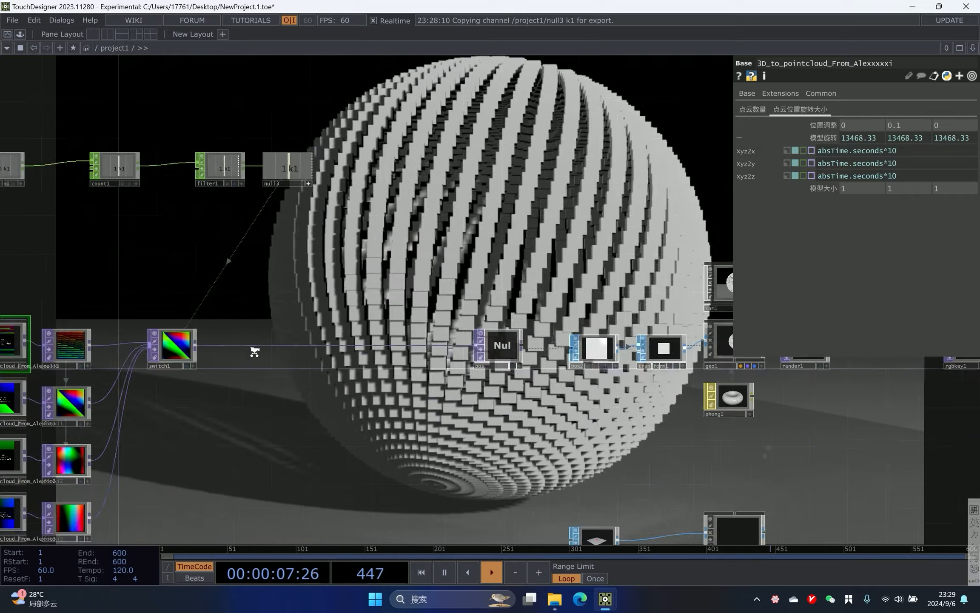
right_click(238, 336)
click(269, 316)
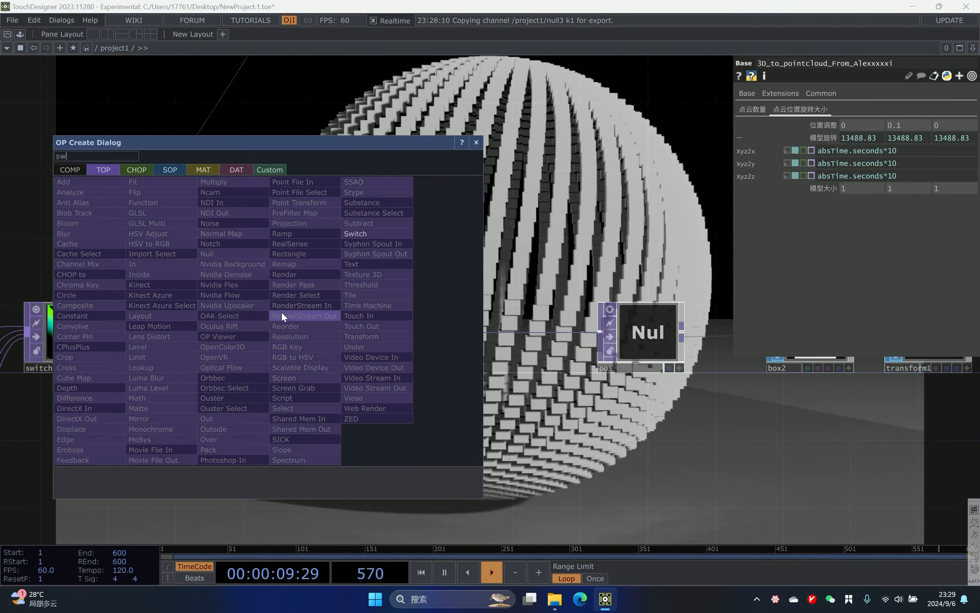
click(358, 234)
click(340, 330)
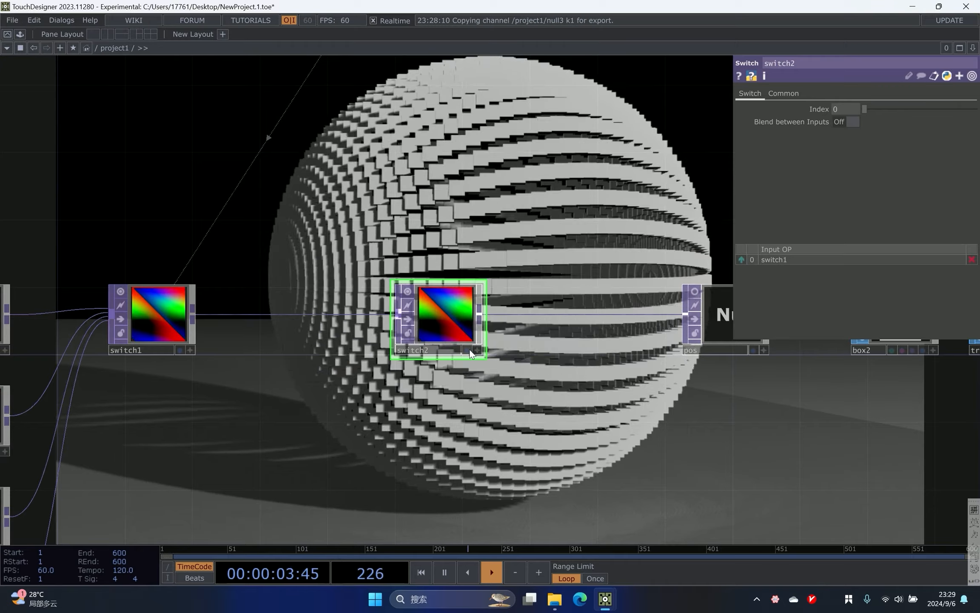
- Append a Noise TOP to switch1's output
scroll(422, 225, down, 3)
drag(401, 237, 405, 265)
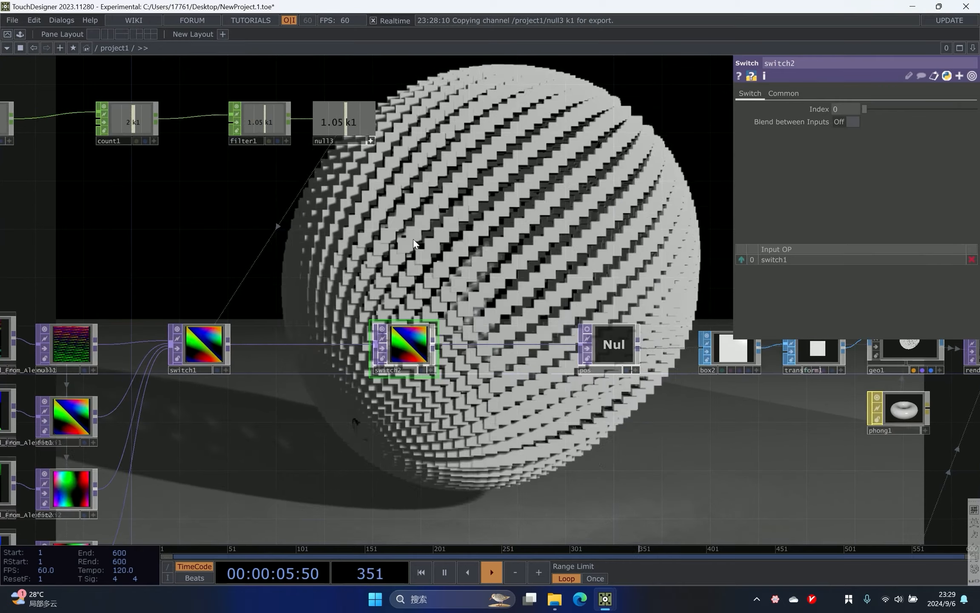
scroll(262, 258, up, 5)
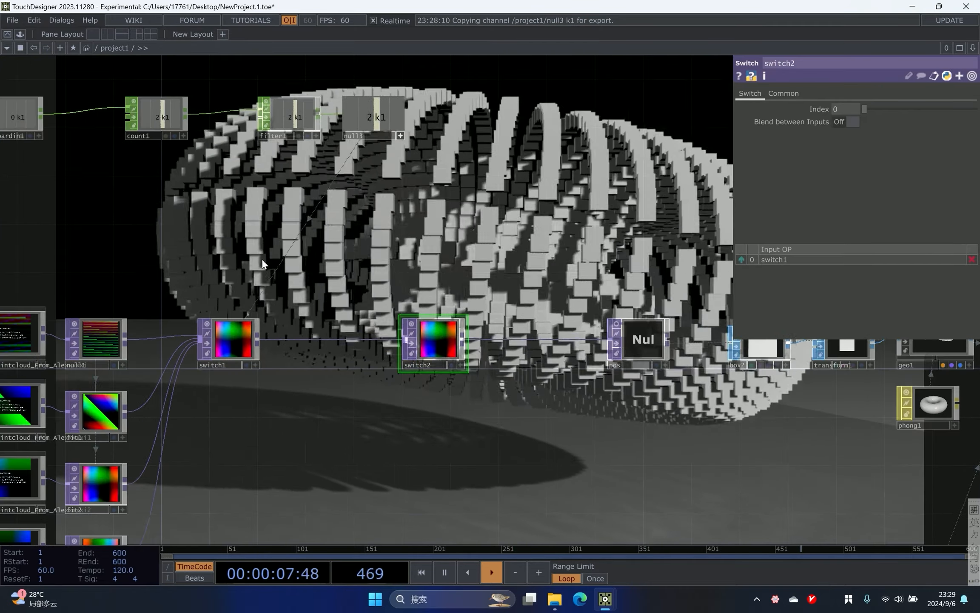
scroll(236, 303, down, 3)
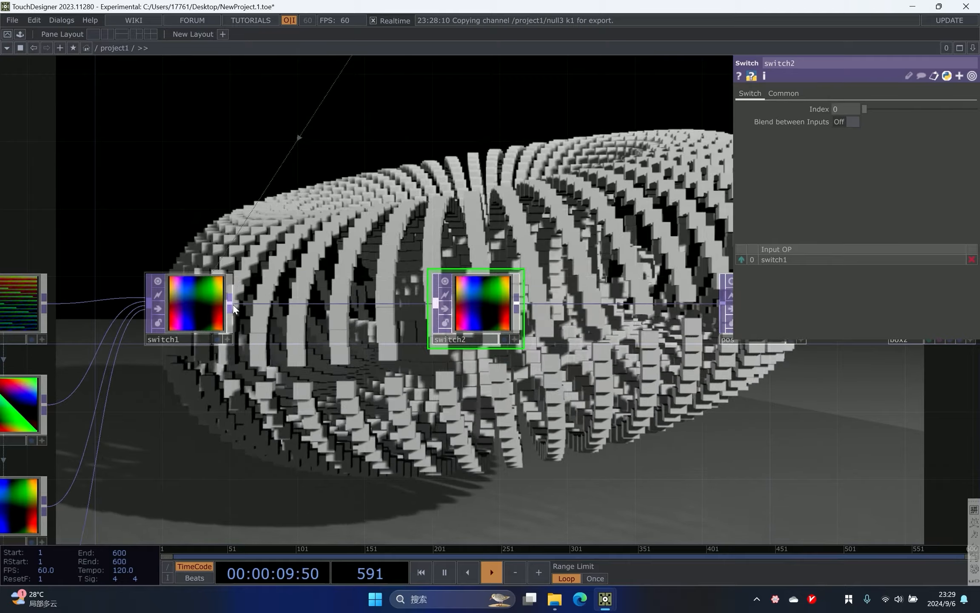
right_click(233, 304)
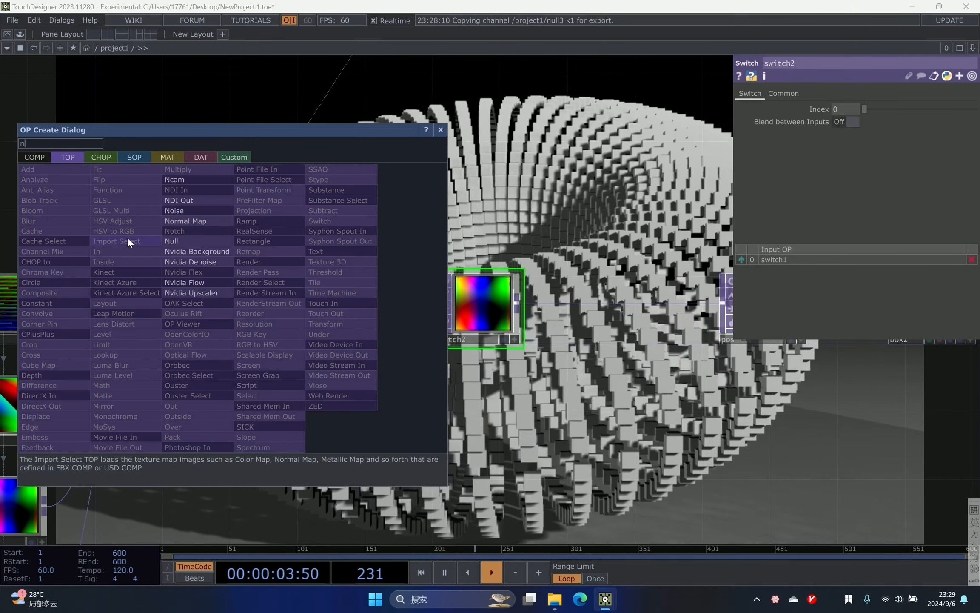
click(195, 212)
click(316, 402)
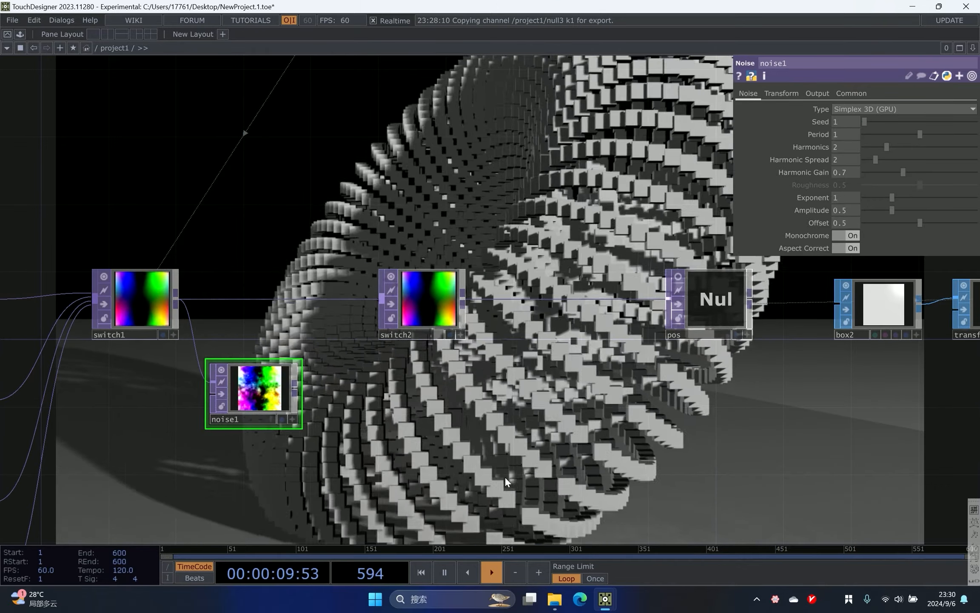
- On noise1's Output page, set RGB to Noise
scroll(528, 303, up, 2)
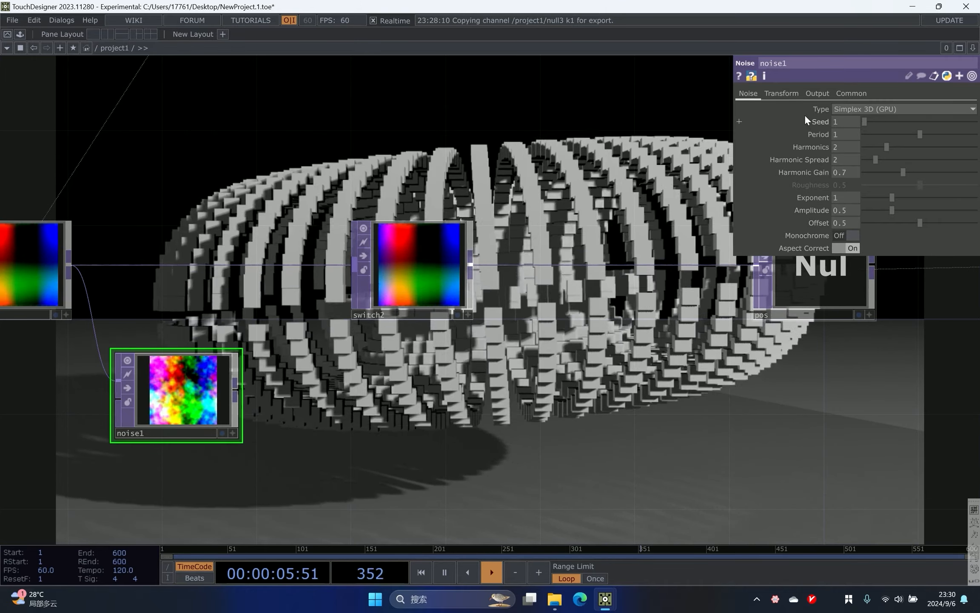
click(818, 94)
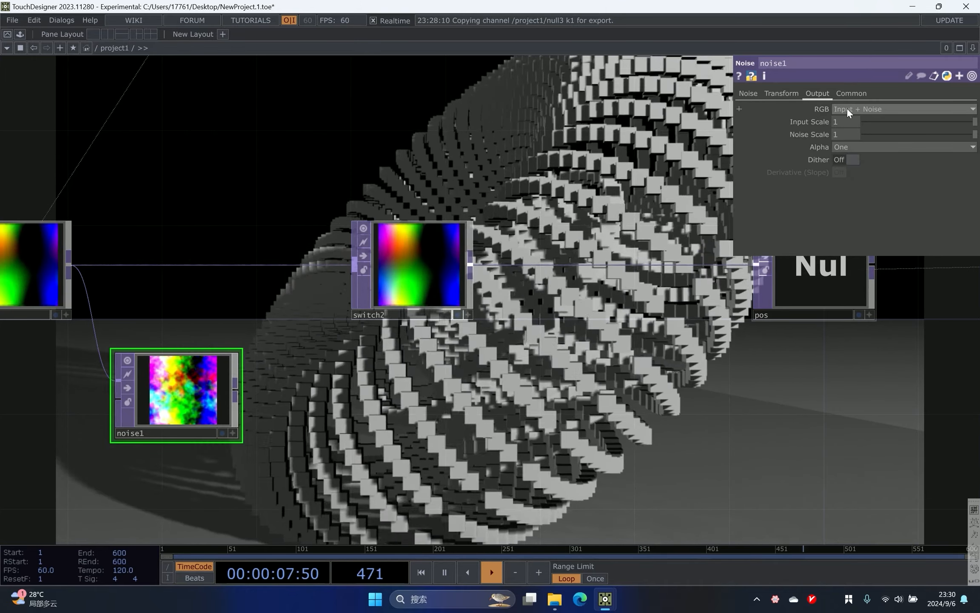
click(847, 108)
click(846, 120)
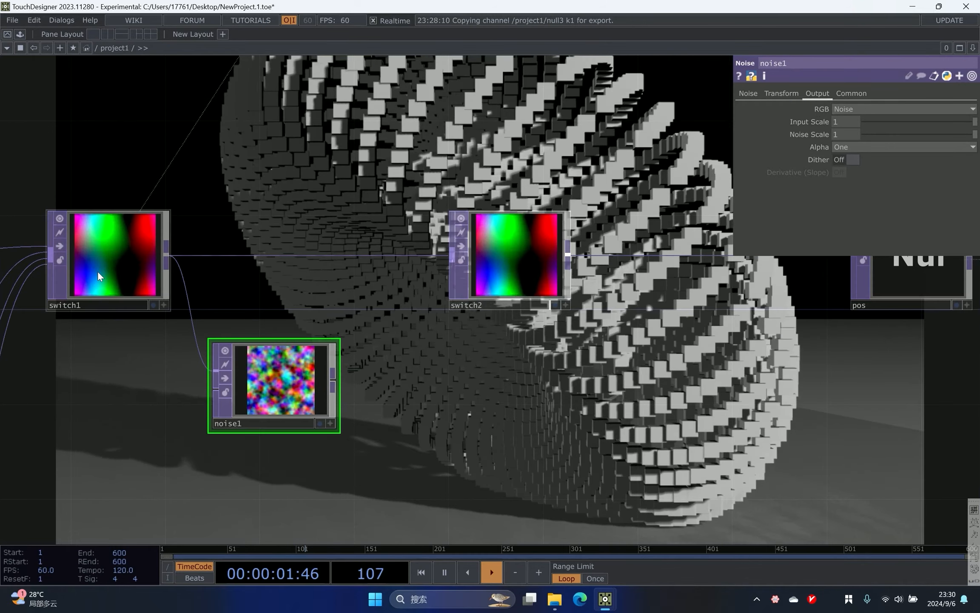
- On noise1's Noise page, set Offset to 0 and Amplitude to about 1.37
click(748, 93)
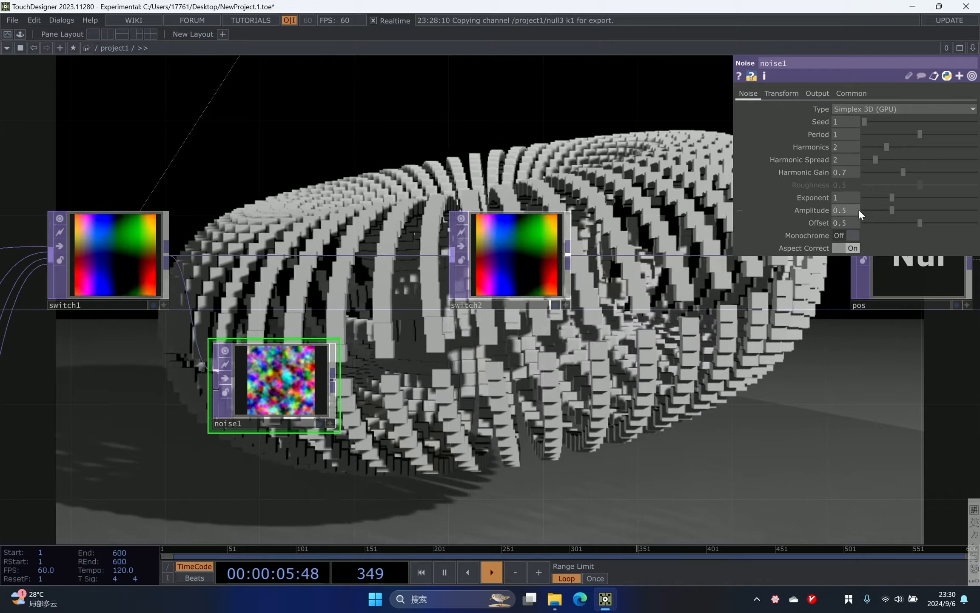
drag(932, 223, 794, 223)
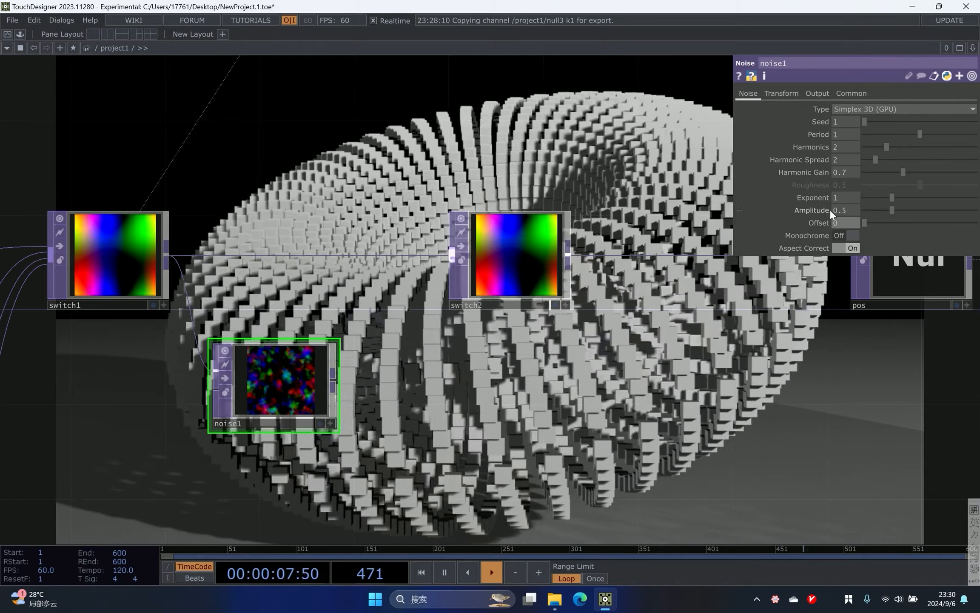
drag(887, 207, 941, 206)
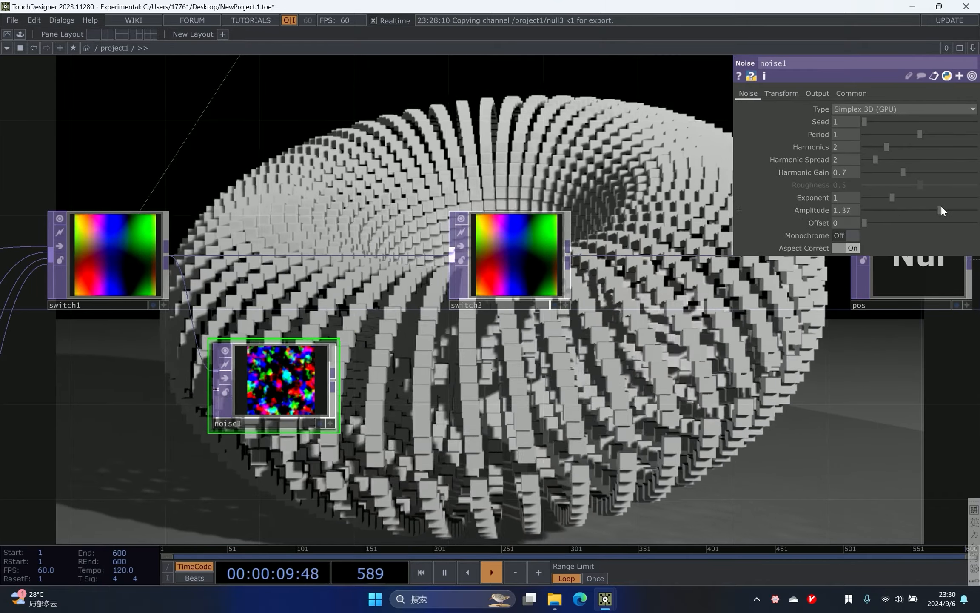
- Connect noise1 as switch2's second input and turn on switch2's Blend between Inputs
drag(351, 368, 397, 244)
scroll(239, 392, up, 3)
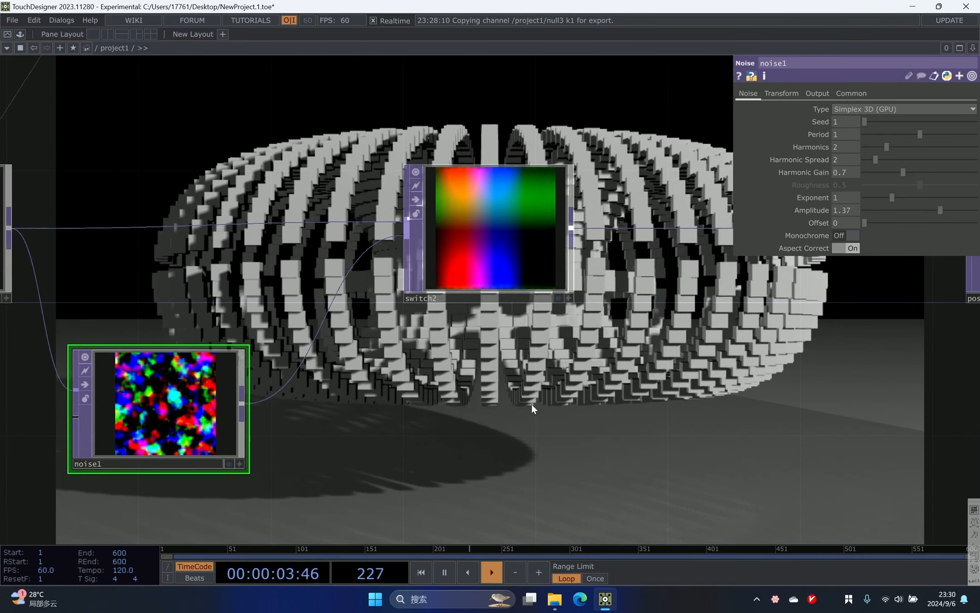
click(511, 298)
click(841, 121)
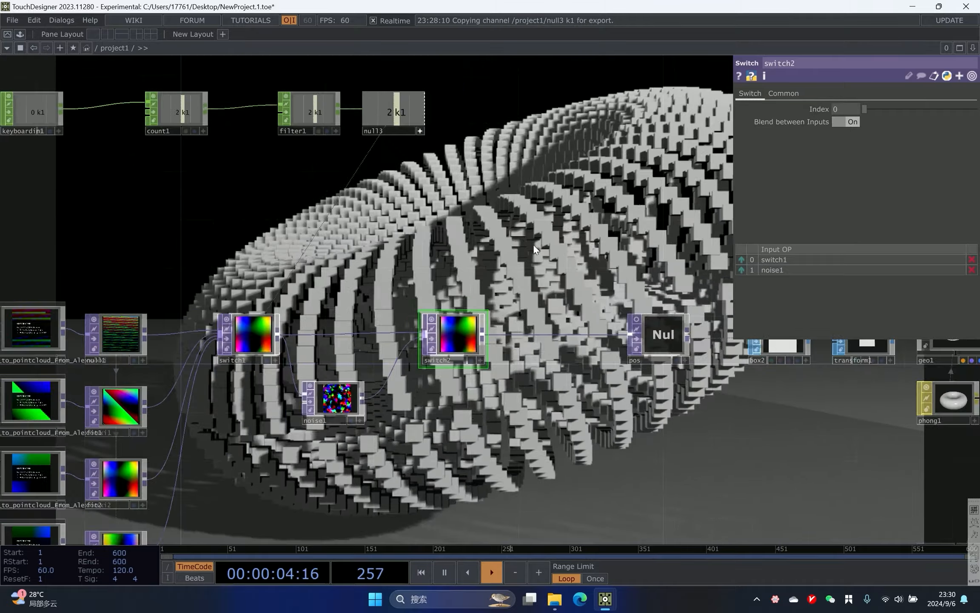
- Examine switch1's parameters and the network layout around the switches and the keyboard chain
drag(533, 244, 520, 298)
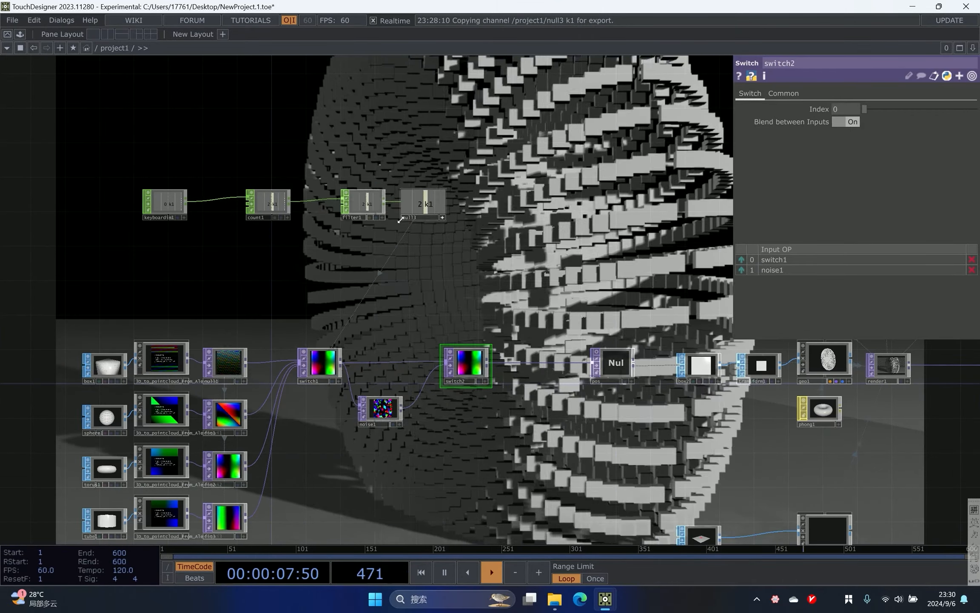
scroll(456, 322, up, 4)
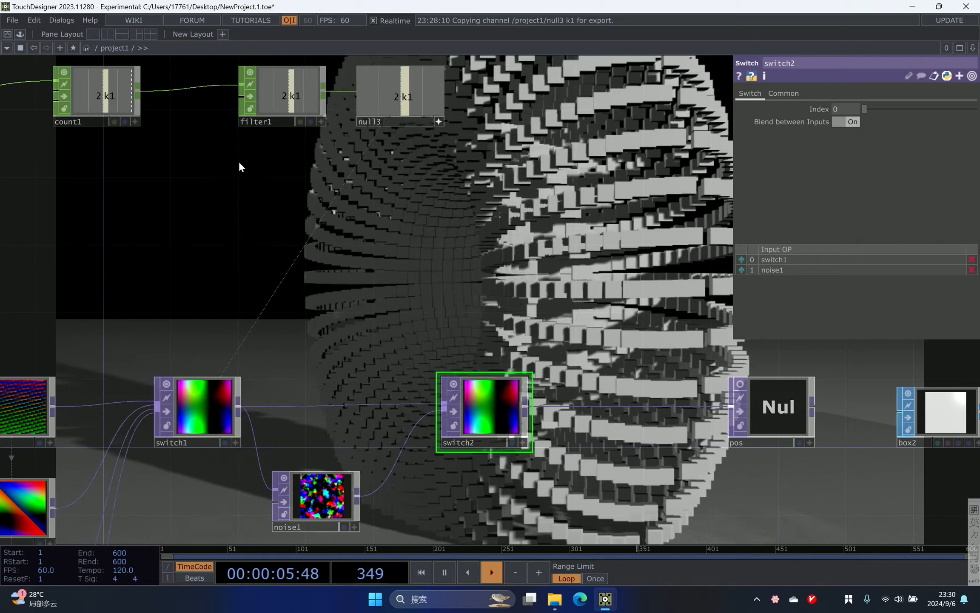
right_drag(239, 161, 459, 115)
right_drag(270, 315, 201, 439)
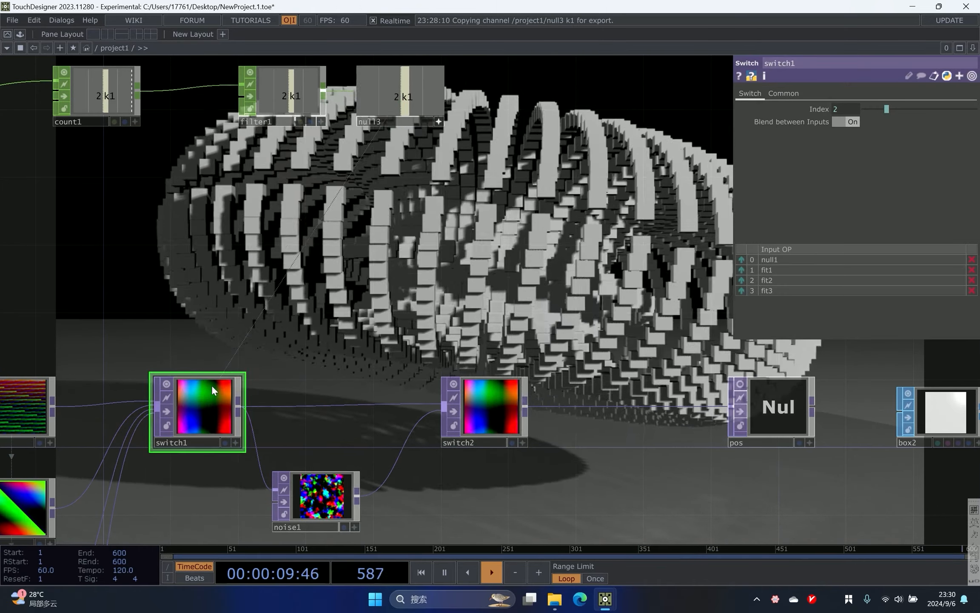
drag(324, 493, 341, 493)
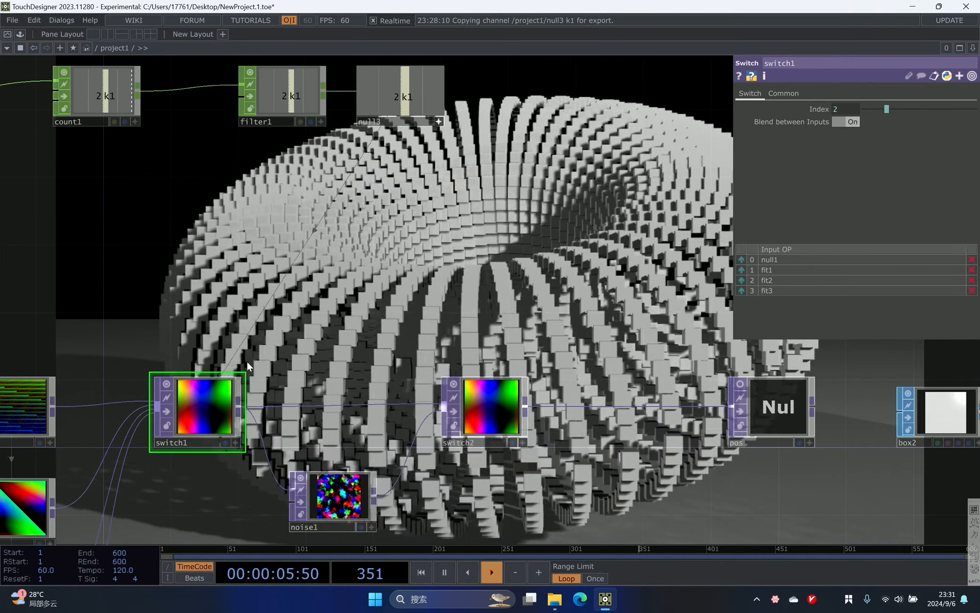
scroll(243, 238, down, 5)
drag(208, 204, 242, 220)
scroll(242, 221, up, 3)
scroll(242, 221, down, 2)
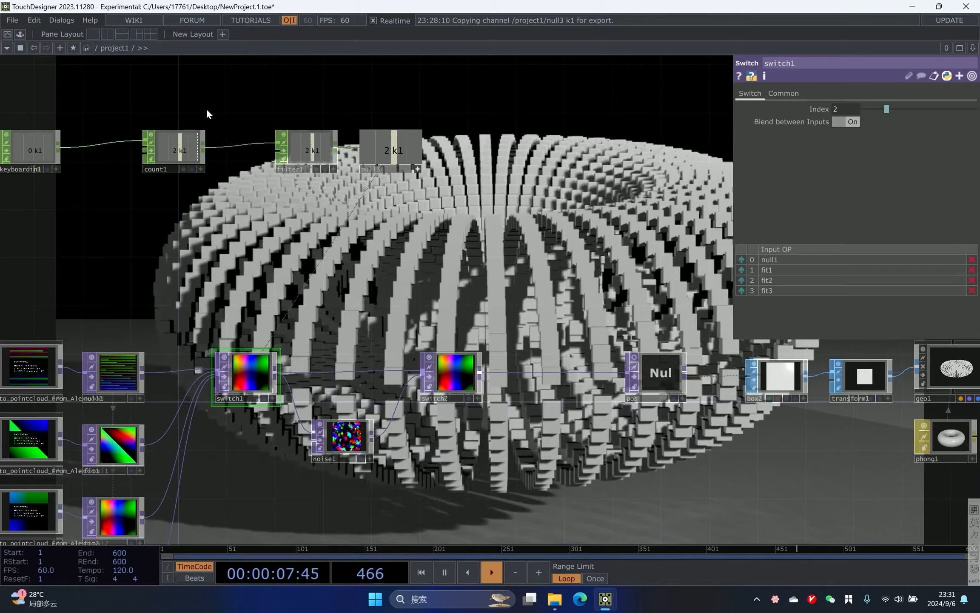
drag(162, 265, 342, 273)
drag(271, 237, 239, 277)
drag(154, 191, 70, 193)
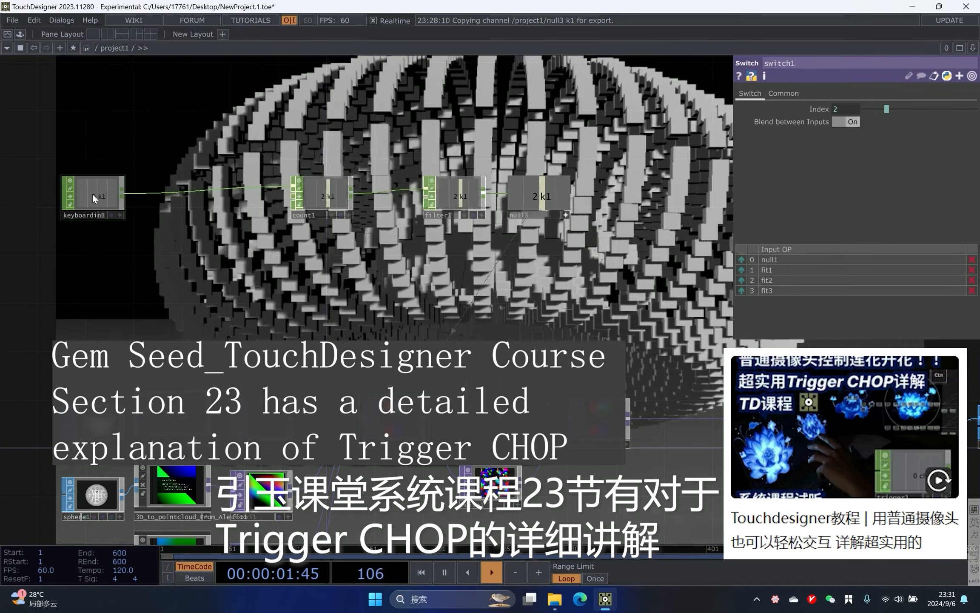
- Insert a Null CHOP on the wire between keyboardin1 and count1
right_click(143, 193)
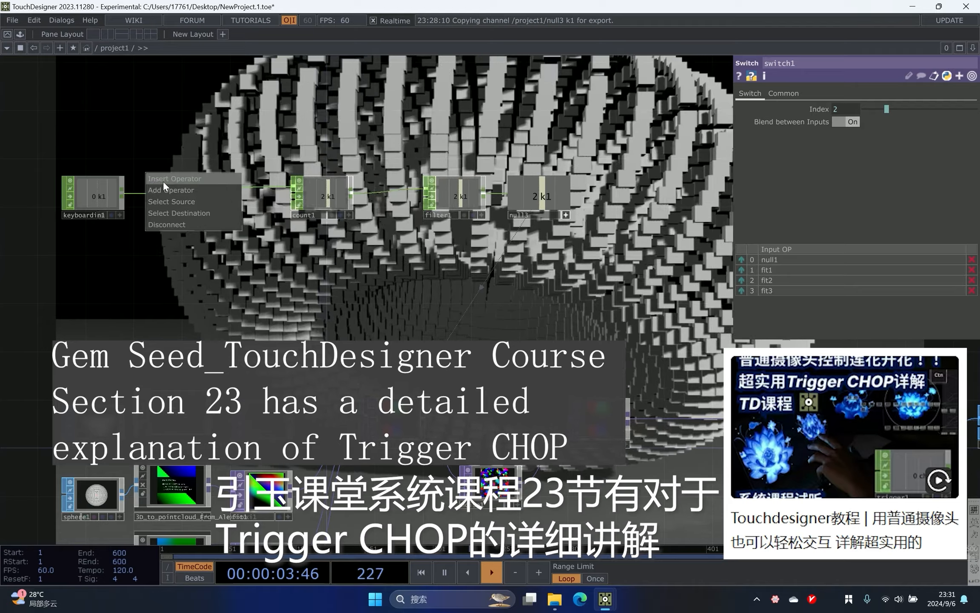
click(165, 179)
text(nu)
click(230, 170)
click(227, 193)
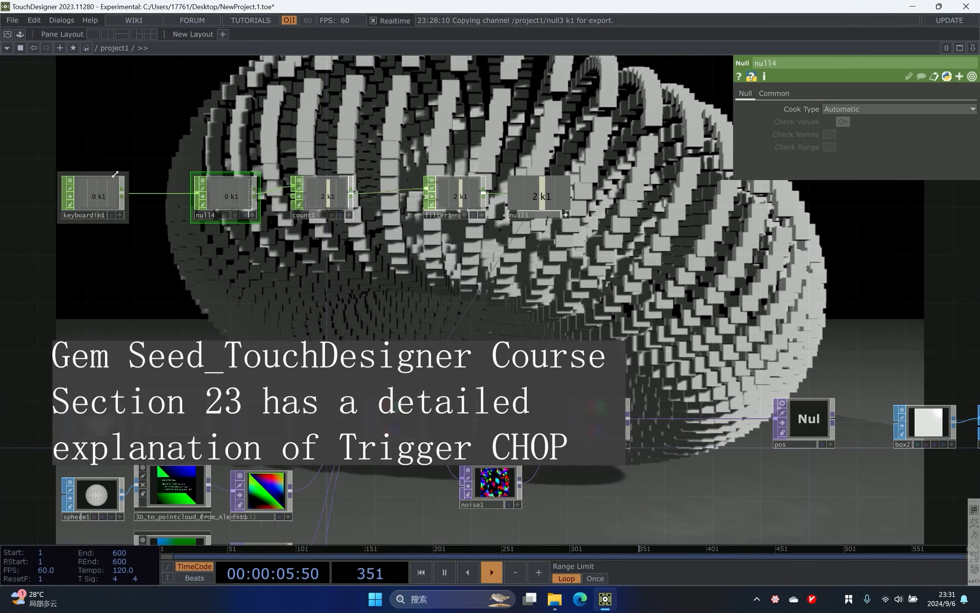
- Add a Trigger CHOP and feed it from the new null4
drag(104, 199, 17, 199)
drag(90, 175, 109, 176)
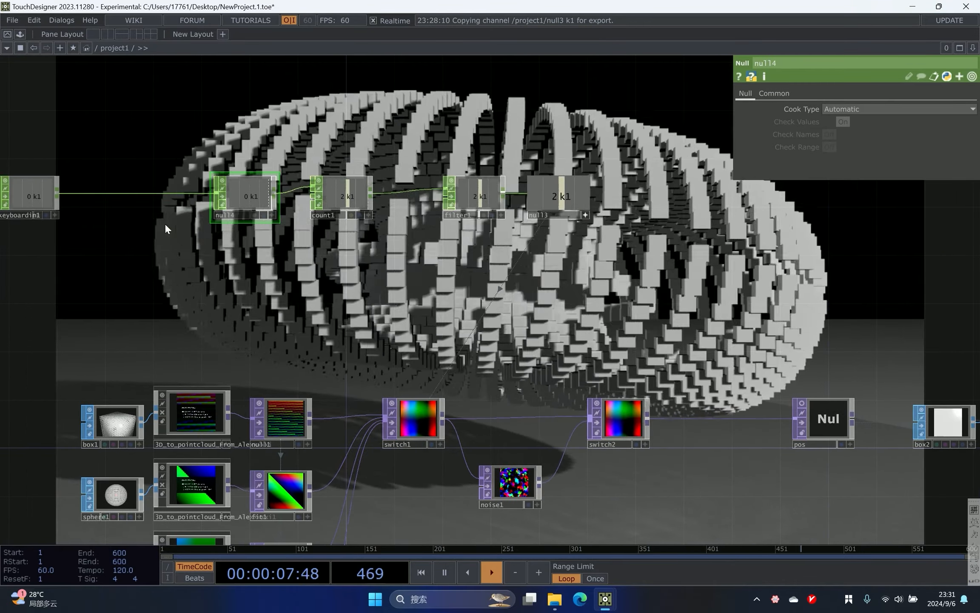
drag(322, 267, 279, 258)
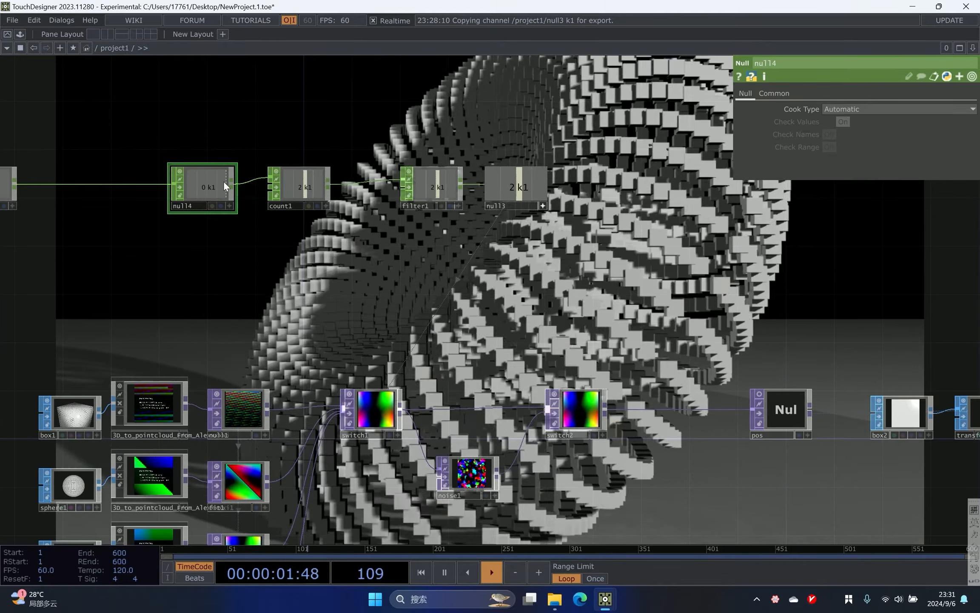
key(Tab)
text(tr)
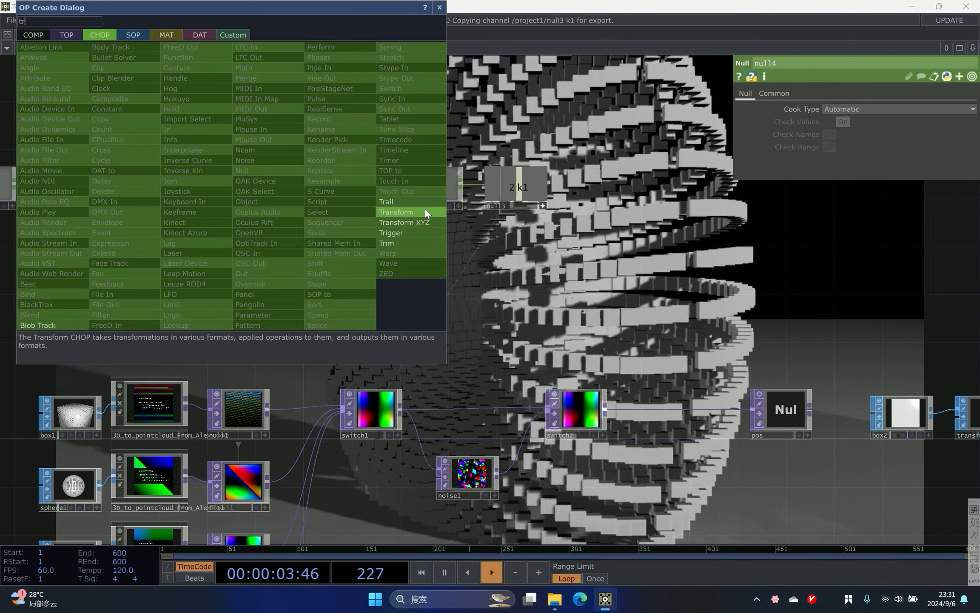
click(409, 233)
click(307, 246)
drag(391, 247, 340, 233)
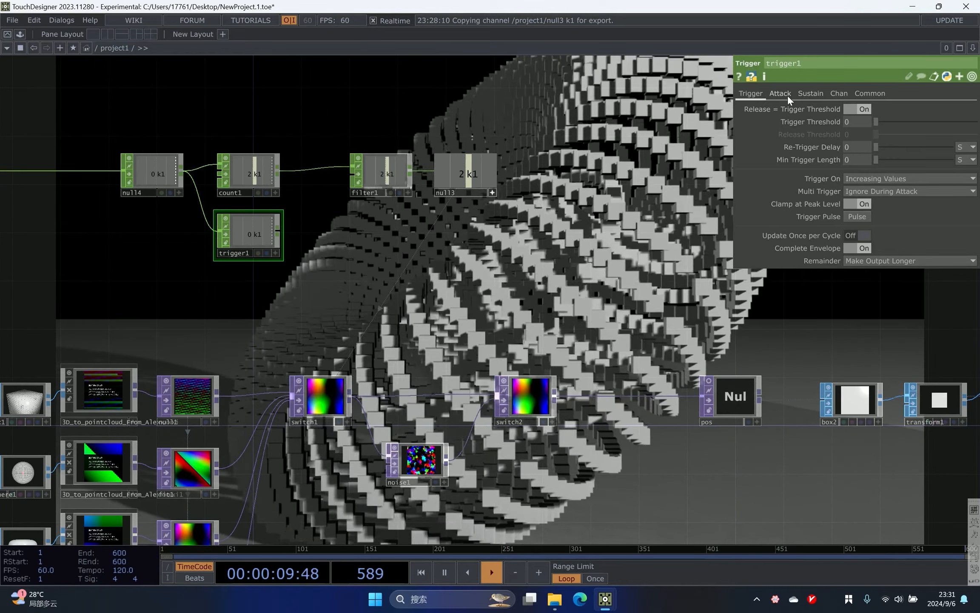
- On trigger1's Attack page, set Attack Length to 0 and Peak Length to 2, then open the Sustain page
click(787, 95)
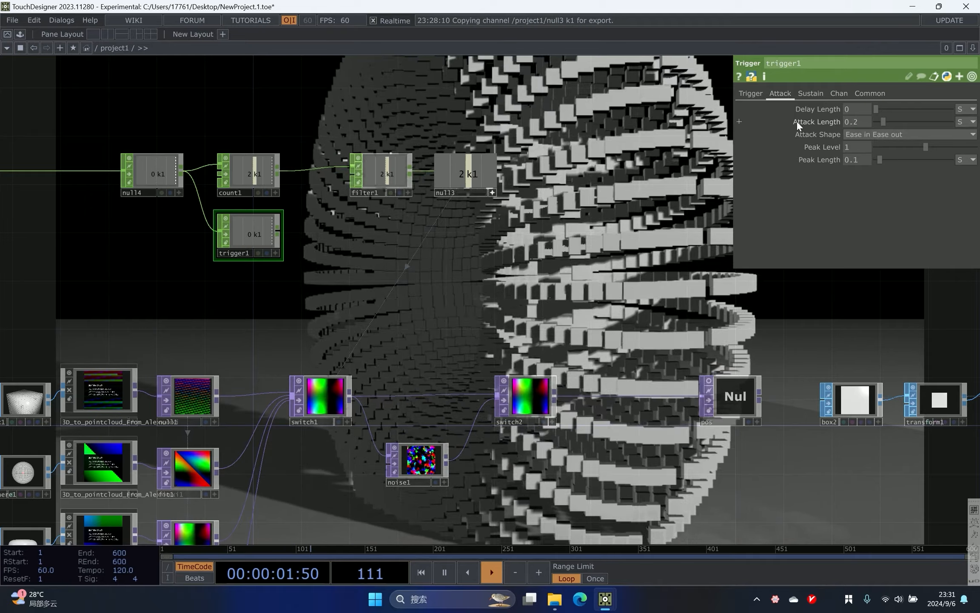
drag(881, 121, 679, 113)
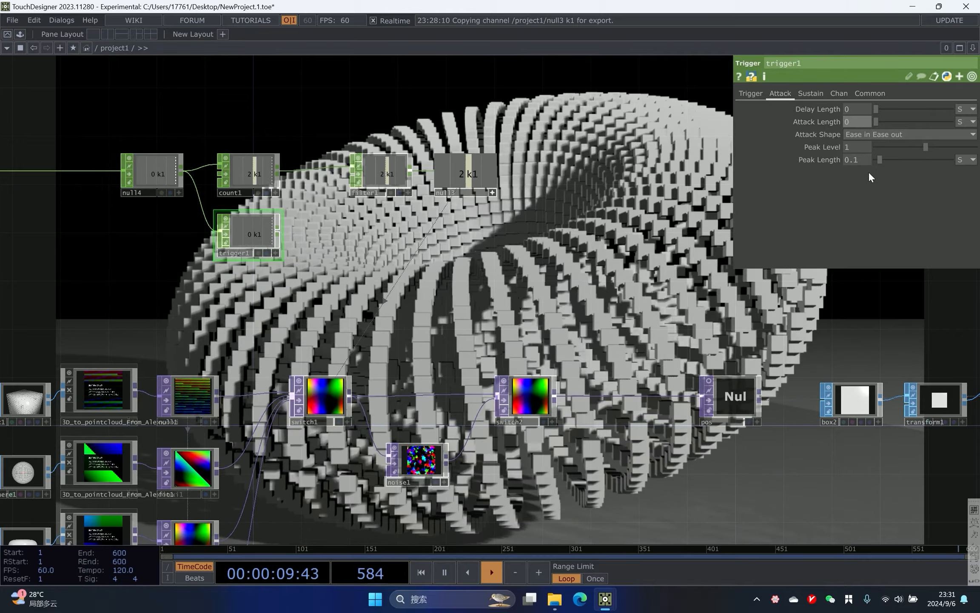
drag(861, 158, 764, 162)
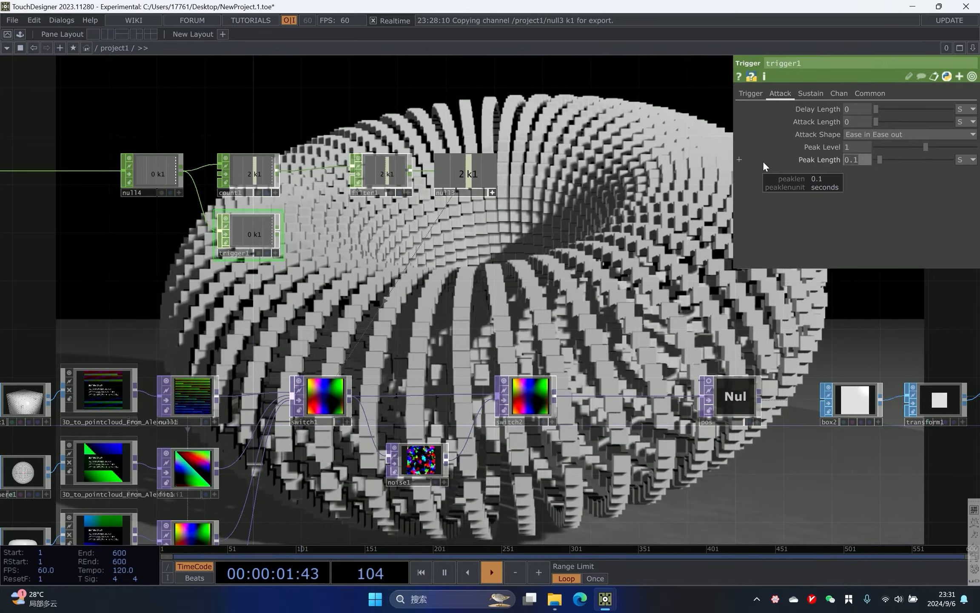
text(2)
key(Return)
click(807, 93)
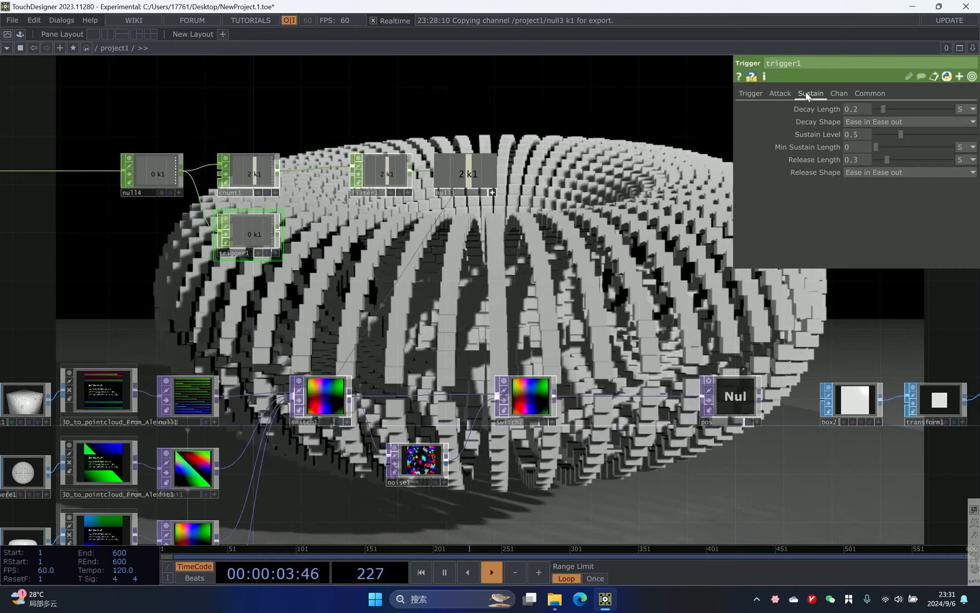
- On trigger1's Sustain page, set Decay Length, Sustain Level and Release Length to 0
drag(883, 109, 856, 109)
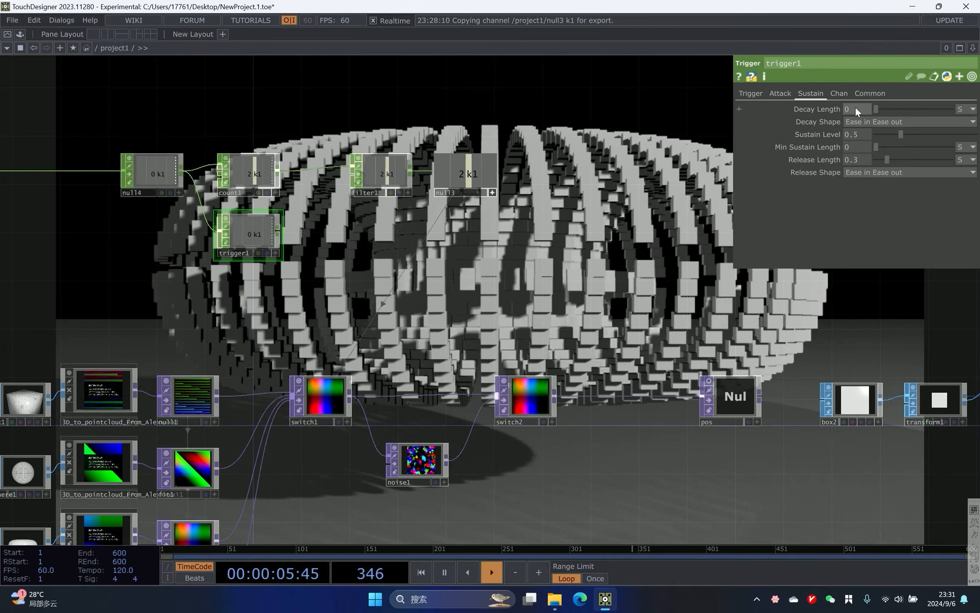
drag(900, 134, 775, 223)
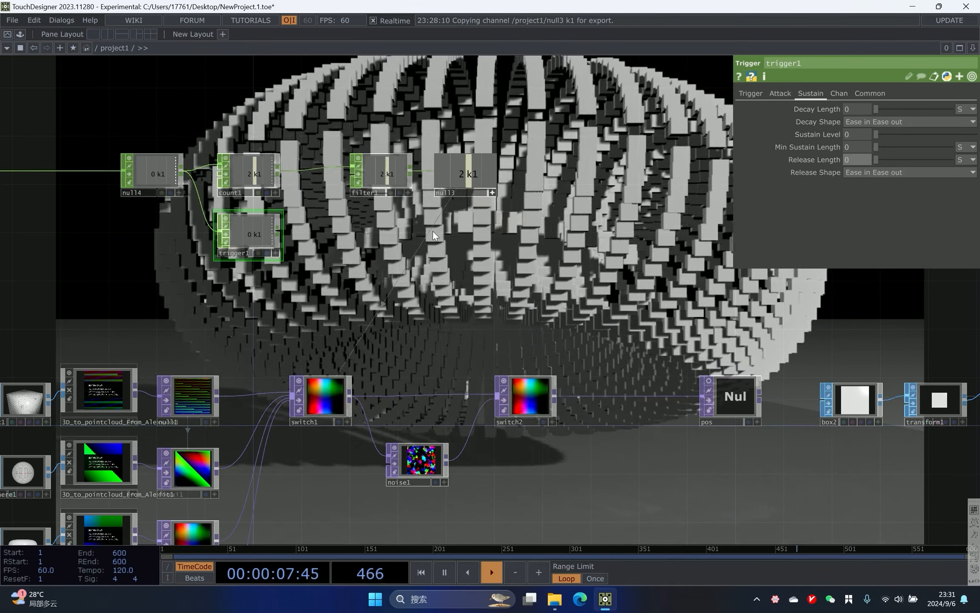
scroll(323, 247, up, 3)
drag(319, 251, 438, 283)
scroll(405, 286, up, 2)
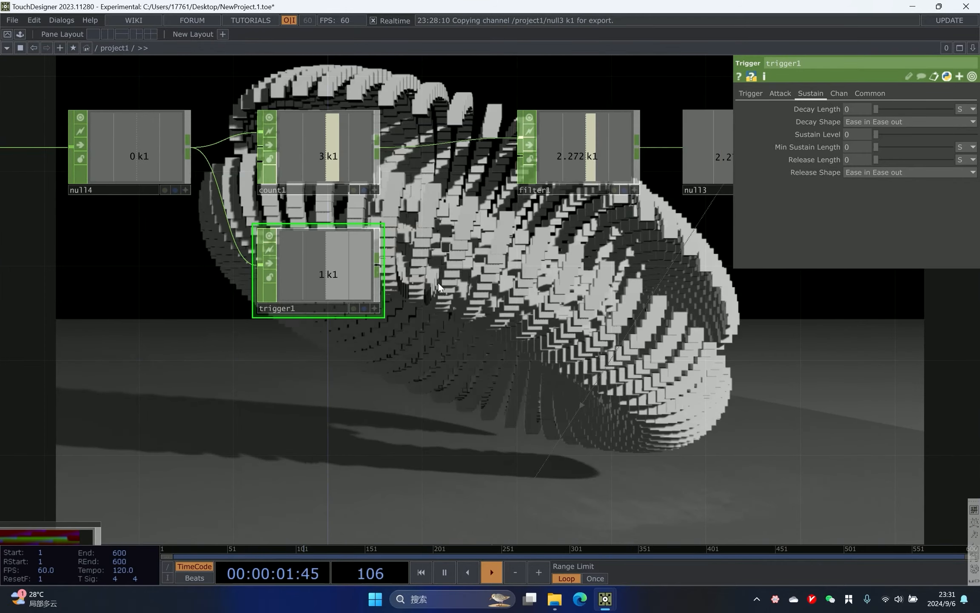
- Review trigger1's Attack page and inspect null3 and filter1 in the keyboard chain
click(780, 93)
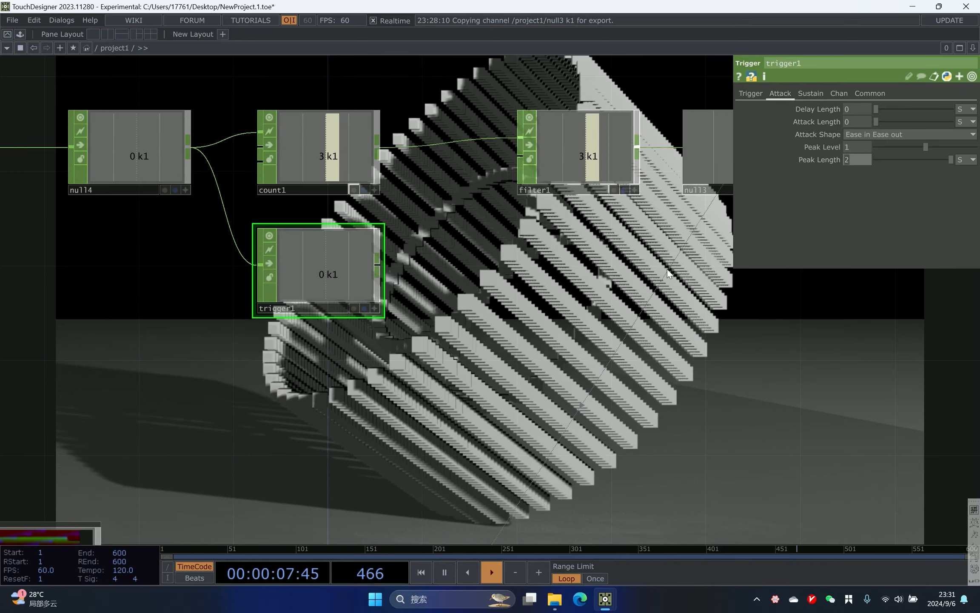
scroll(587, 265, down, 2)
drag(532, 263, 463, 259)
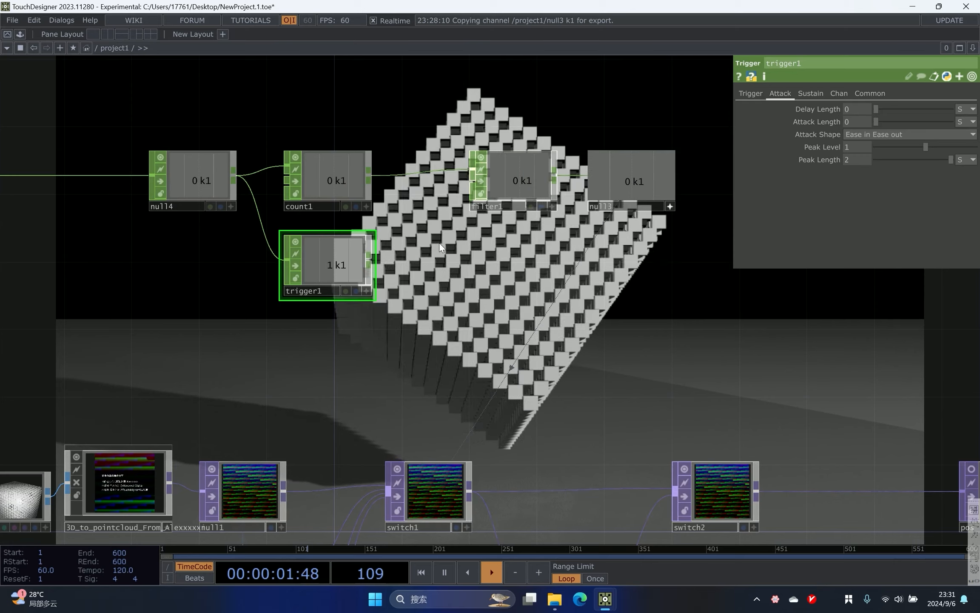
right_drag(459, 225, 693, 124)
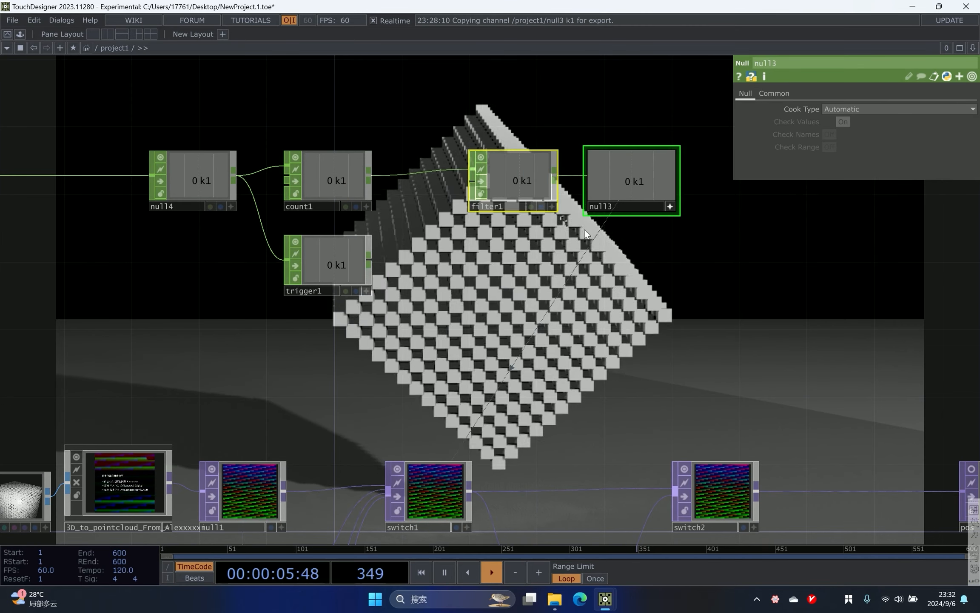
drag(524, 248, 456, 258)
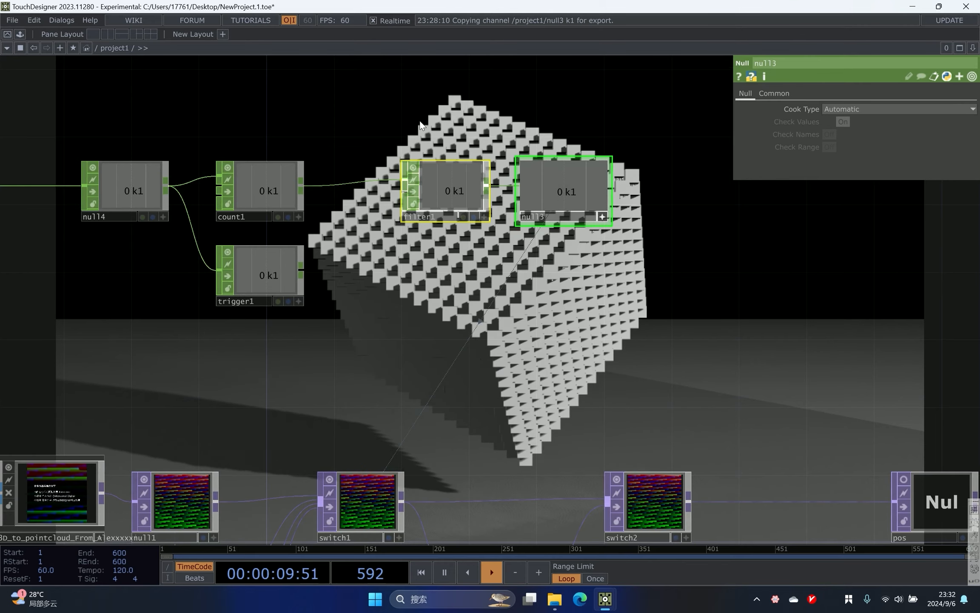
click(424, 181)
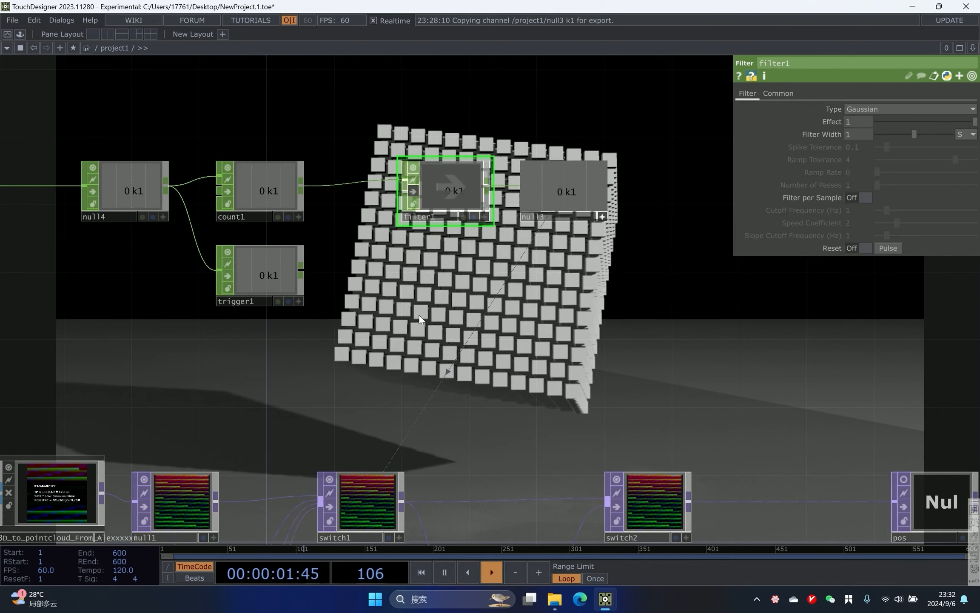
- Add a Lag CHOP fed by trigger1's output, placed beside it
drag(364, 289, 207, 279)
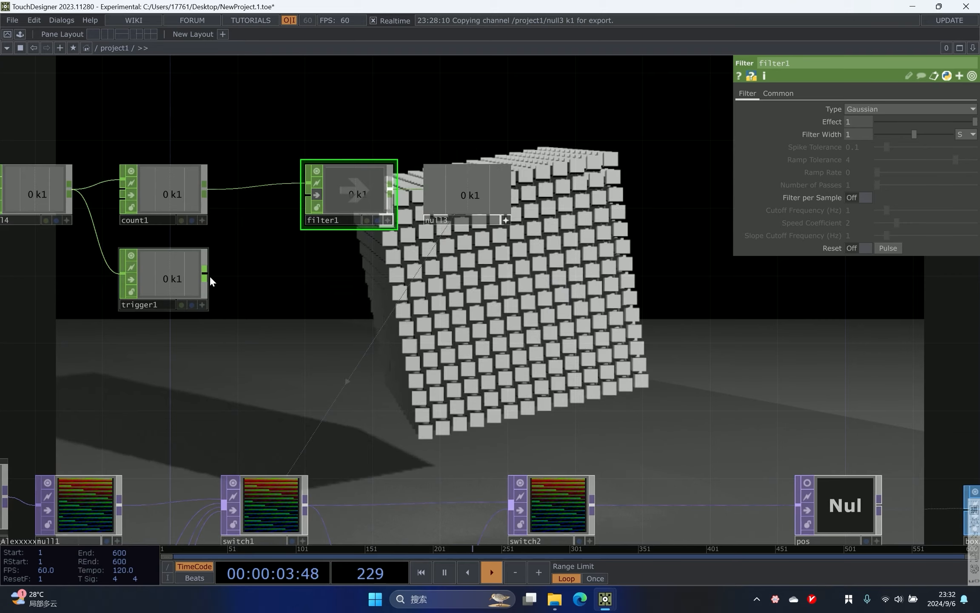
key(Tab)
click(176, 337)
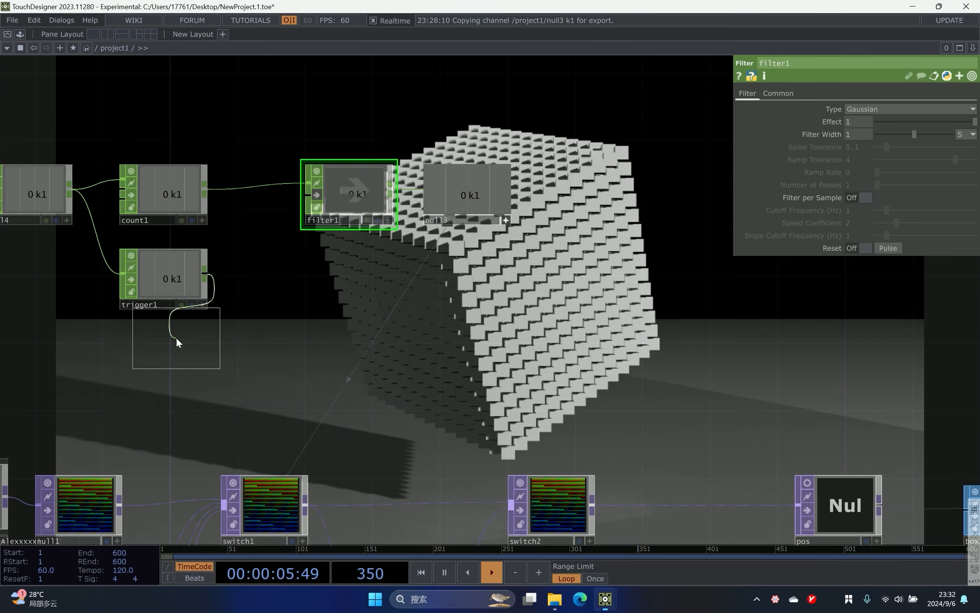
click(344, 277)
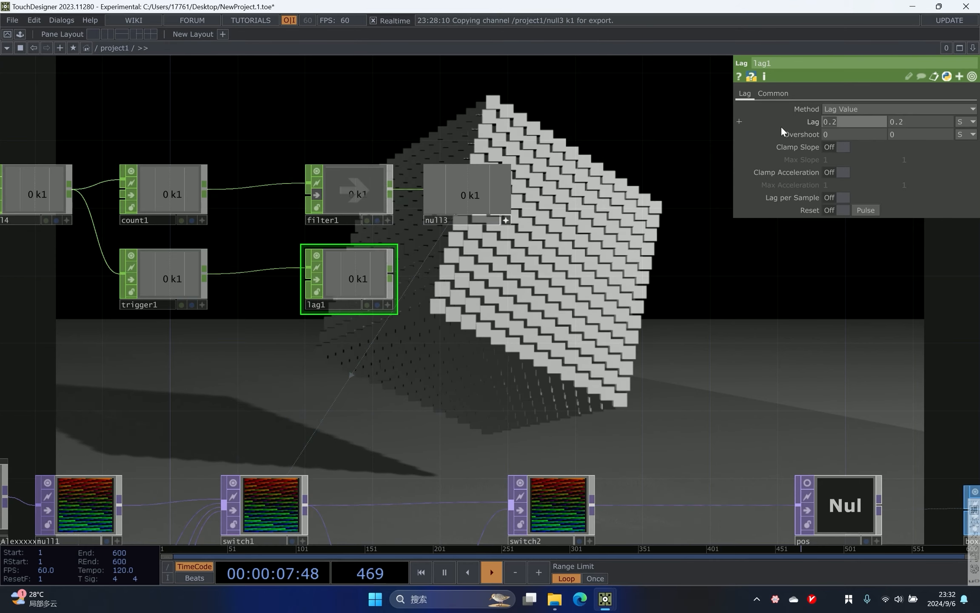
- Set lag1's Lag values to 1 and 2
text(1)
key(Tab)
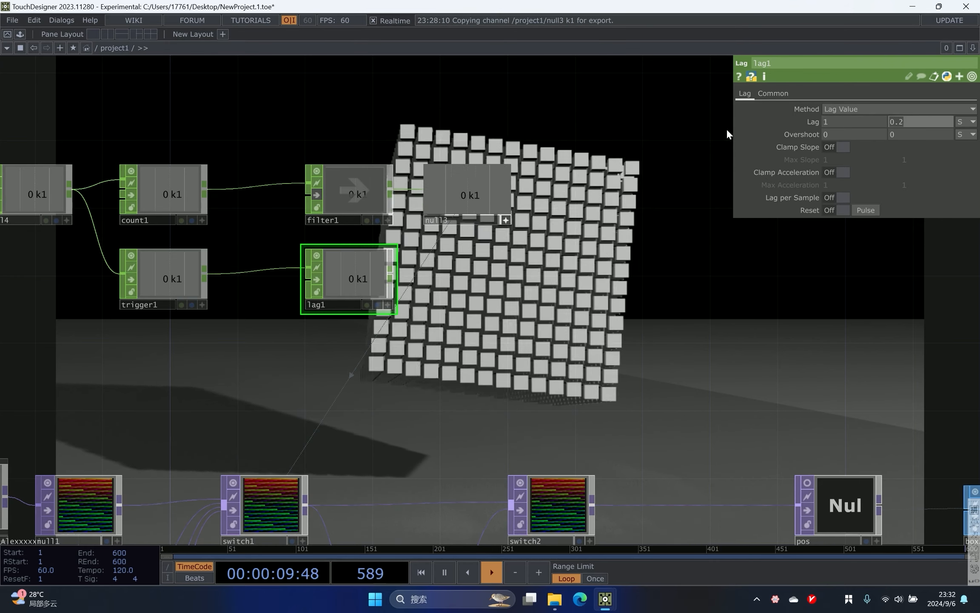
text(2)
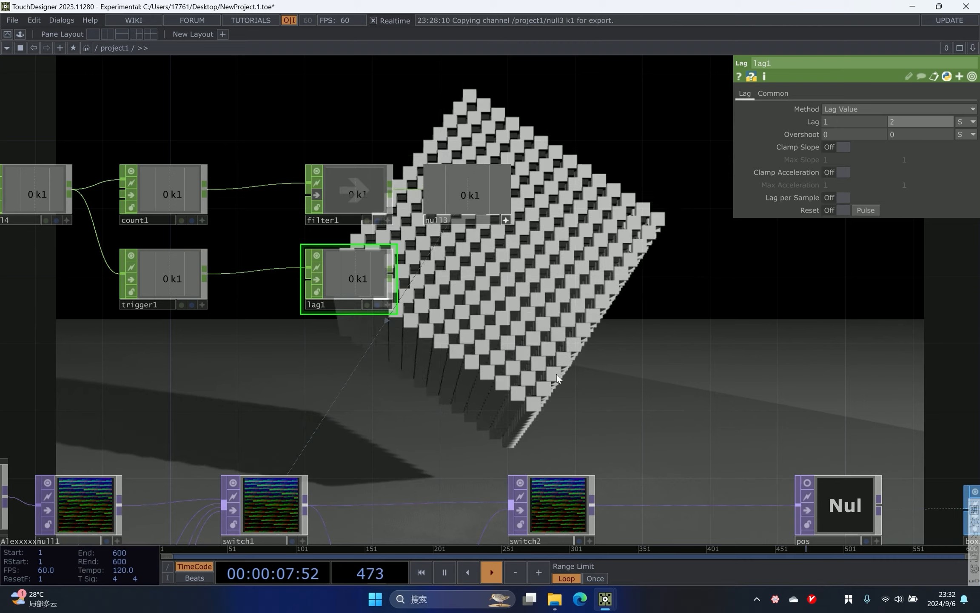
- Add a Null CHOP after lag1
scroll(357, 290, up, 5)
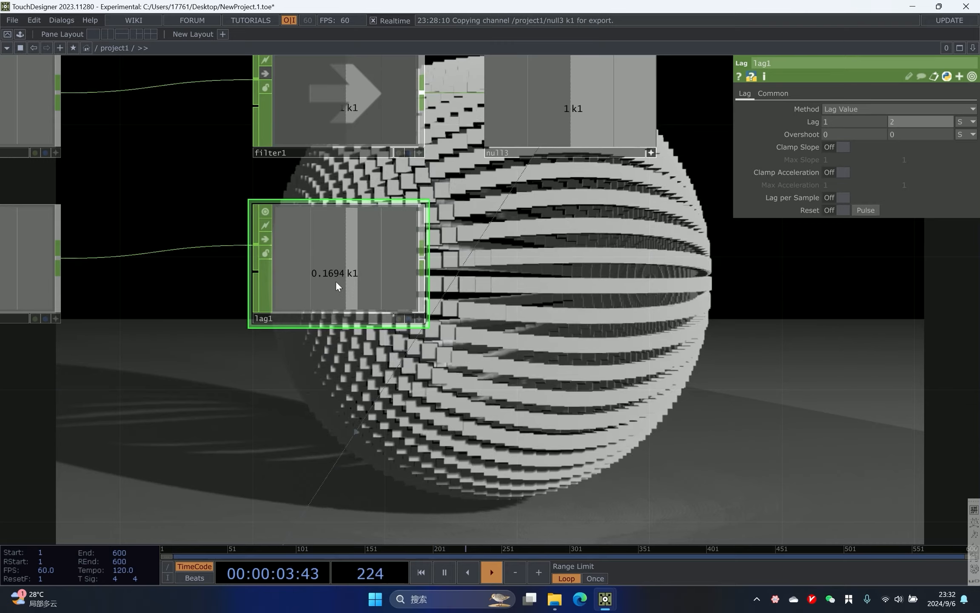
scroll(445, 254, down, 3)
scroll(445, 255, down, 1)
right_click(434, 255)
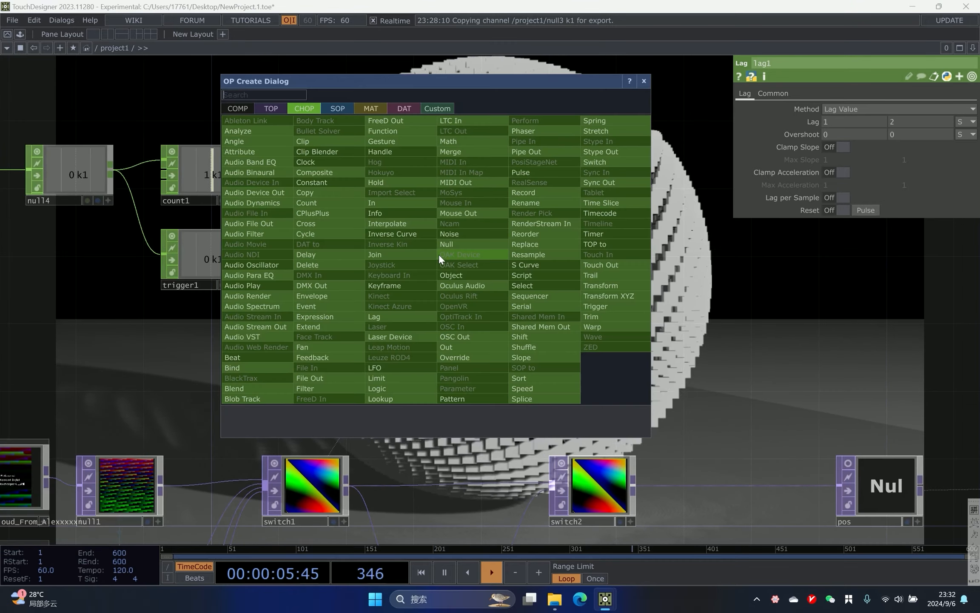
click(454, 246)
click(504, 252)
drag(637, 368, 509, 296)
- Link switch2's Index parameter to null5's k1 channel
click(461, 436)
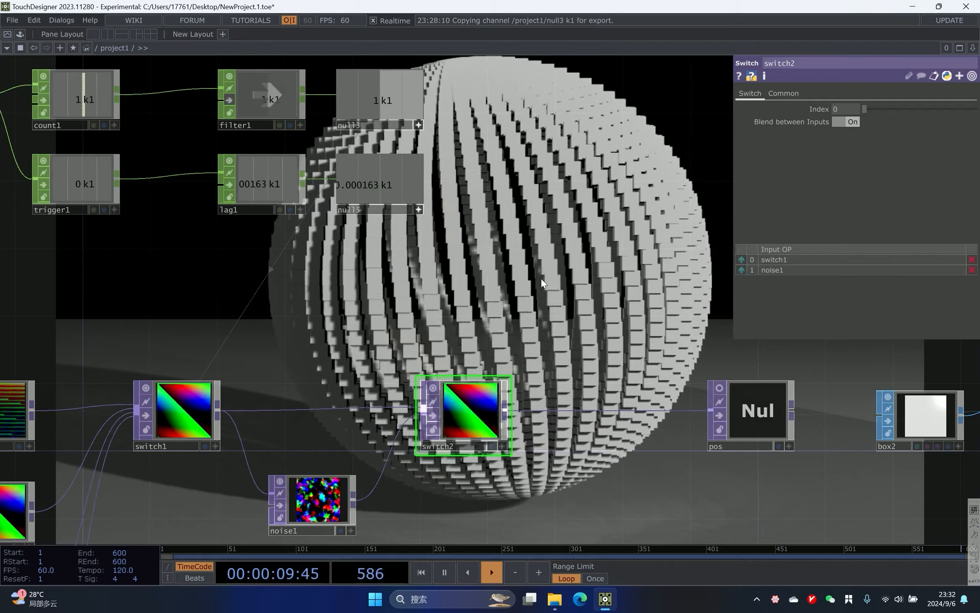
drag(382, 181, 853, 108)
click(855, 104)
scroll(531, 204, down, 2)
drag(557, 196, 373, 244)
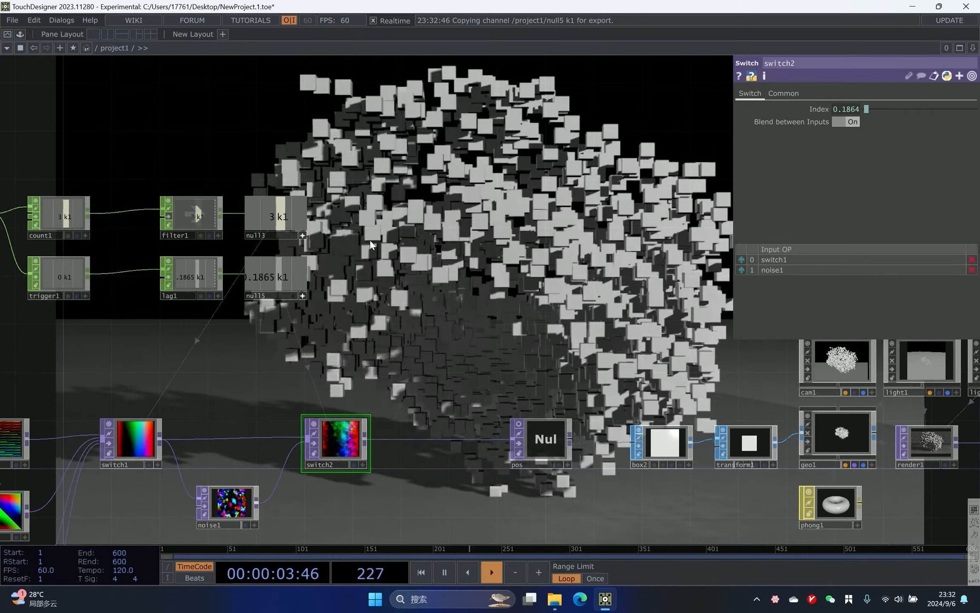
drag(354, 209, 354, 228)
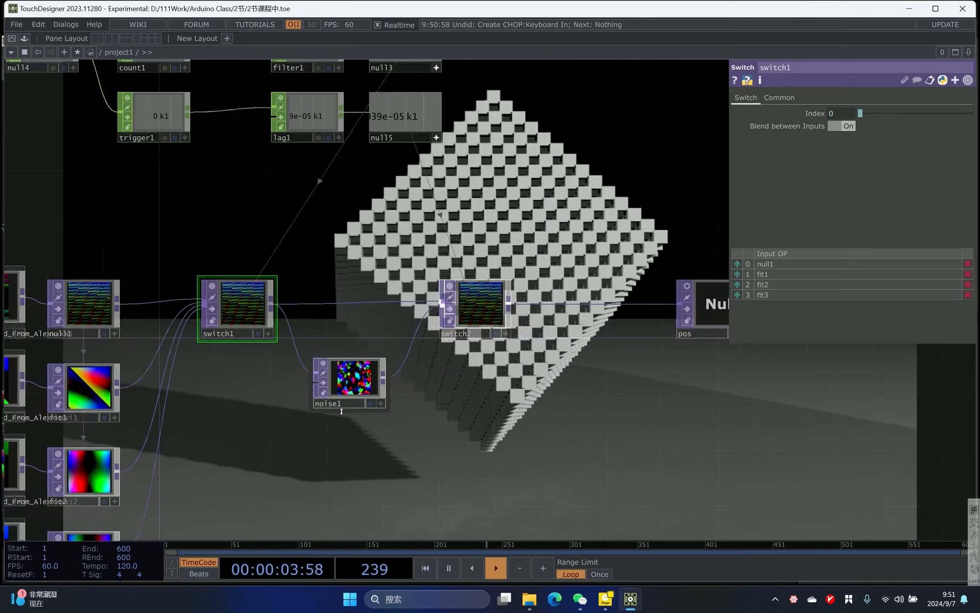
- Set noise1's Amplitude to 10
drag(479, 378, 454, 357)
click(392, 408)
scroll(374, 370, right, 3)
scroll(374, 371, down, 2)
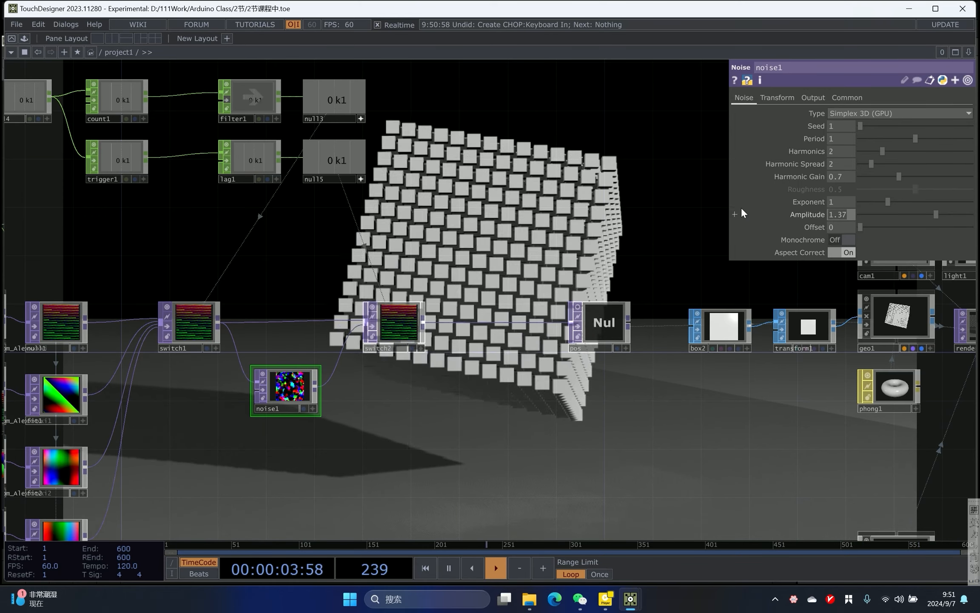
text(10)
key(Return)
- Drag switch2's Index to about 1.35 to preview the noise blend
scroll(359, 363, up, 2)
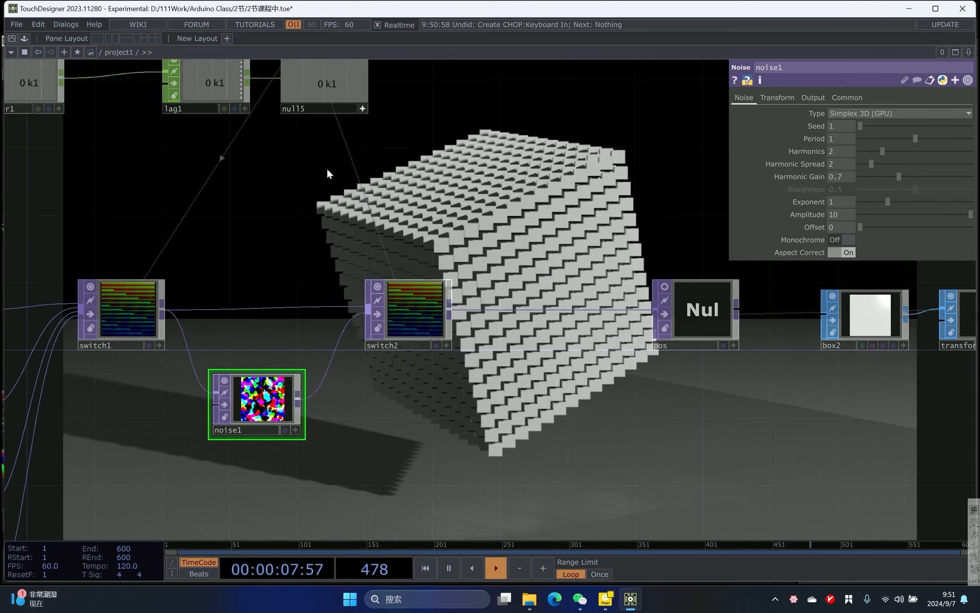
click(406, 314)
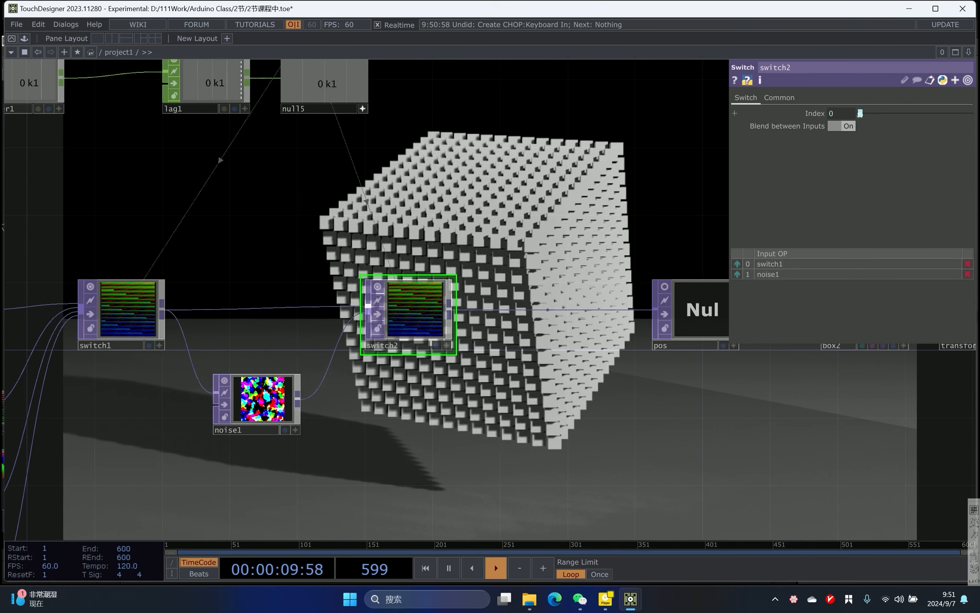
drag(863, 115, 874, 116)
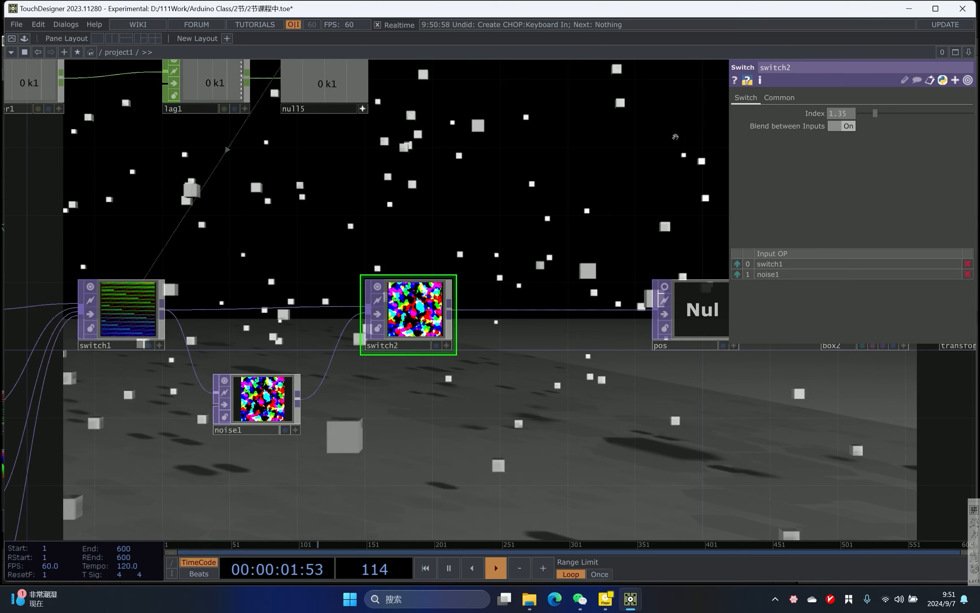
drag(693, 137, 612, 158)
- Change noise1's Translate z expression to absTime.seconds/50
drag(267, 485, 179, 523)
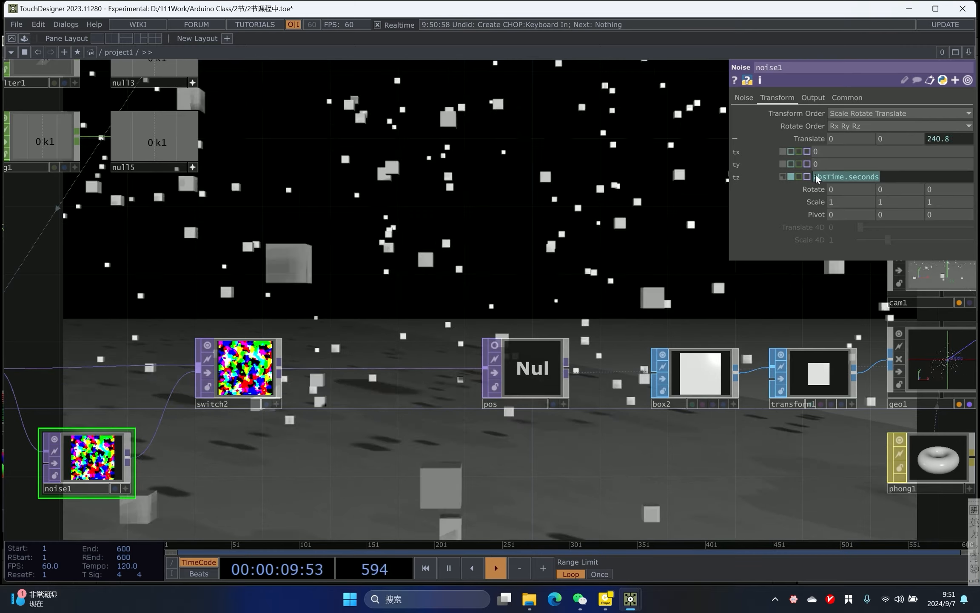
click(935, 175)
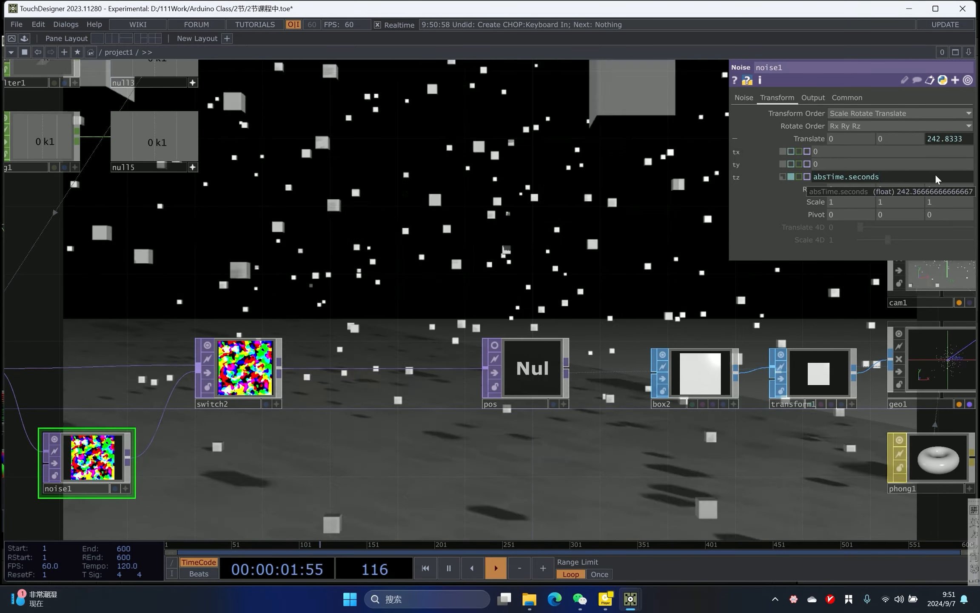
text(/10)
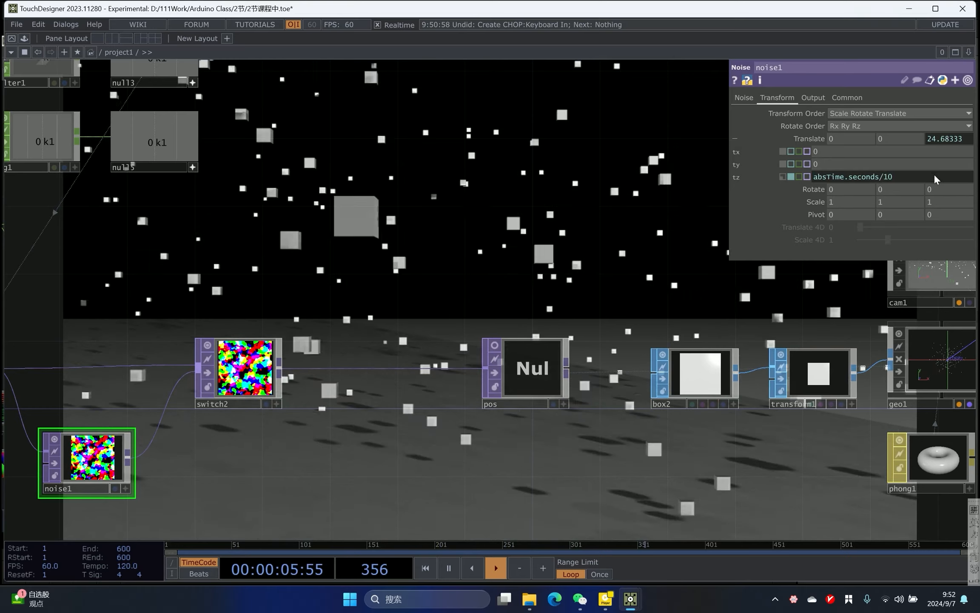
key(BackSpace)
key(BackSpace)
text(50)
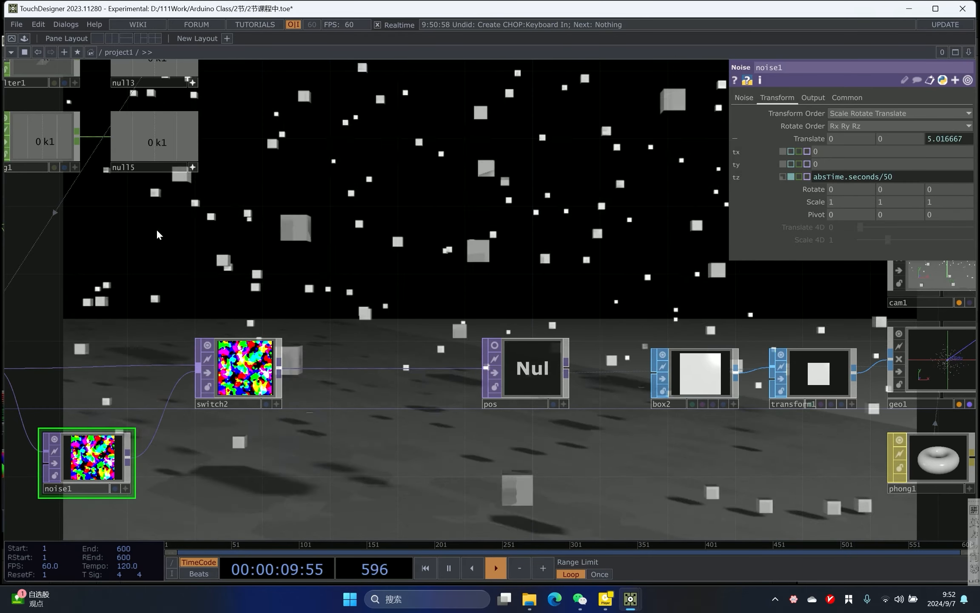
- Switch switch2's Index to expression mode using op('null5')['k1']
click(279, 385)
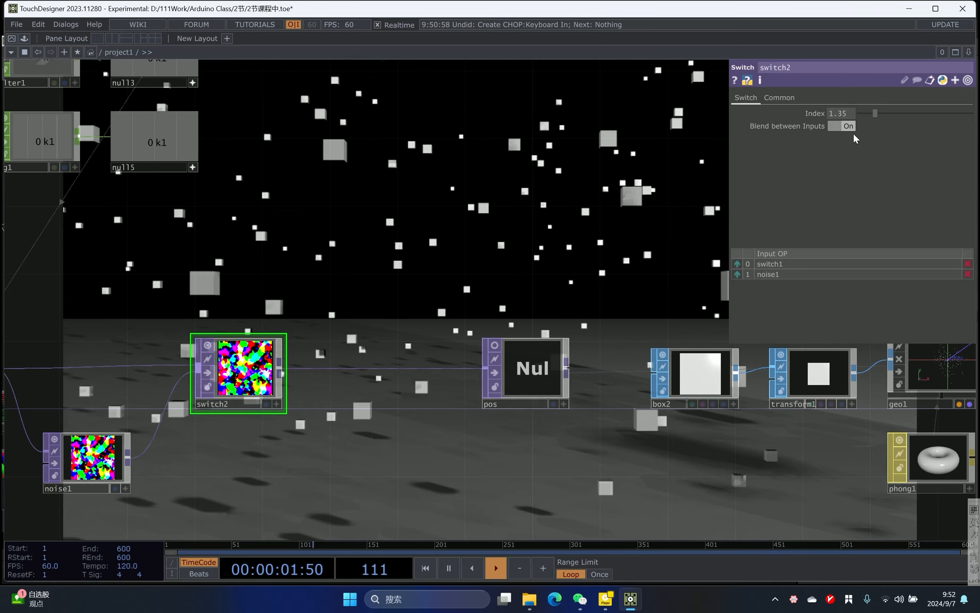
click(811, 114)
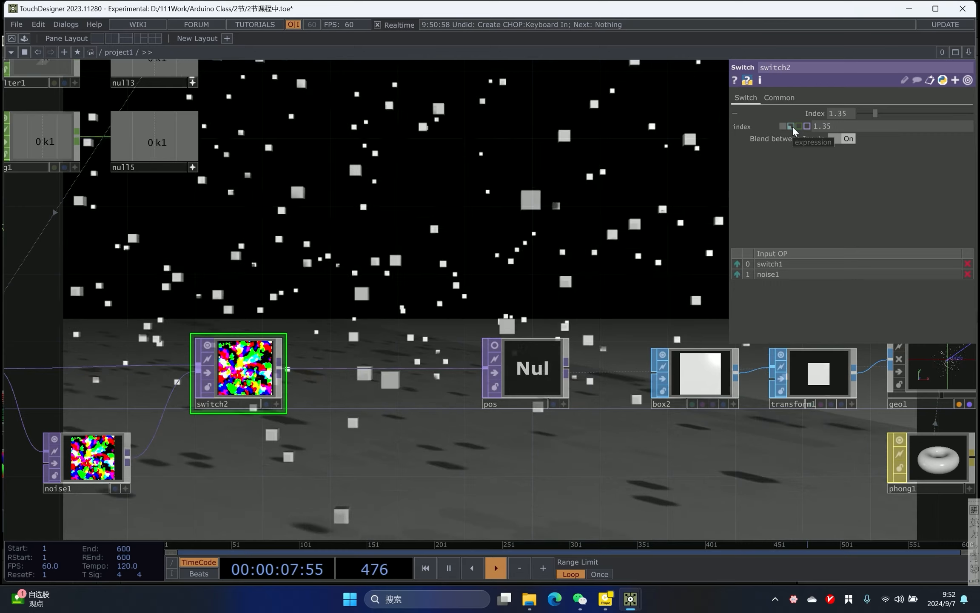
click(792, 125)
- Press the 1 key to trigger a shape transition and watch the result
scroll(561, 174, down, 1)
drag(535, 191, 493, 228)
scroll(494, 229, up, 1)
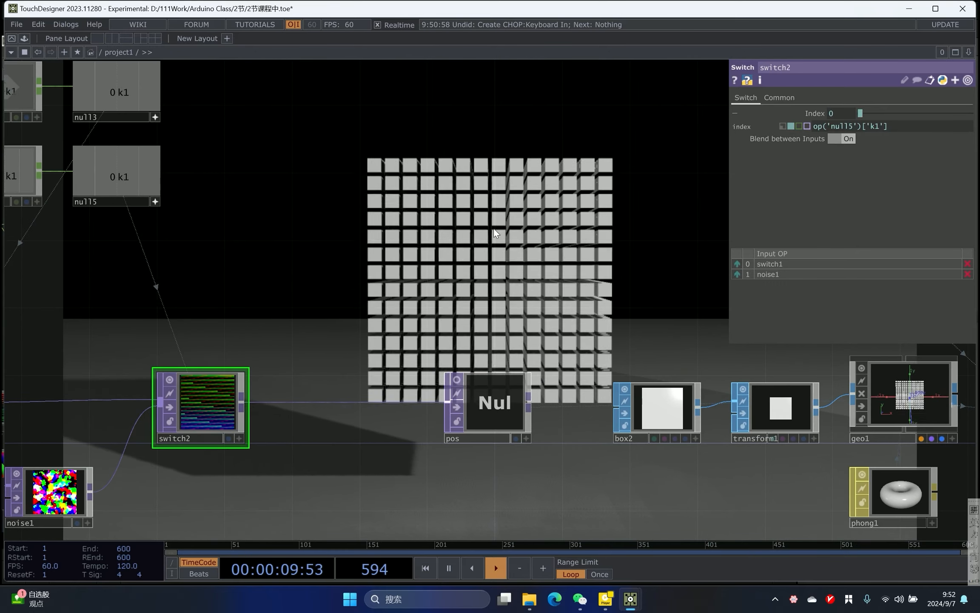
key(1)
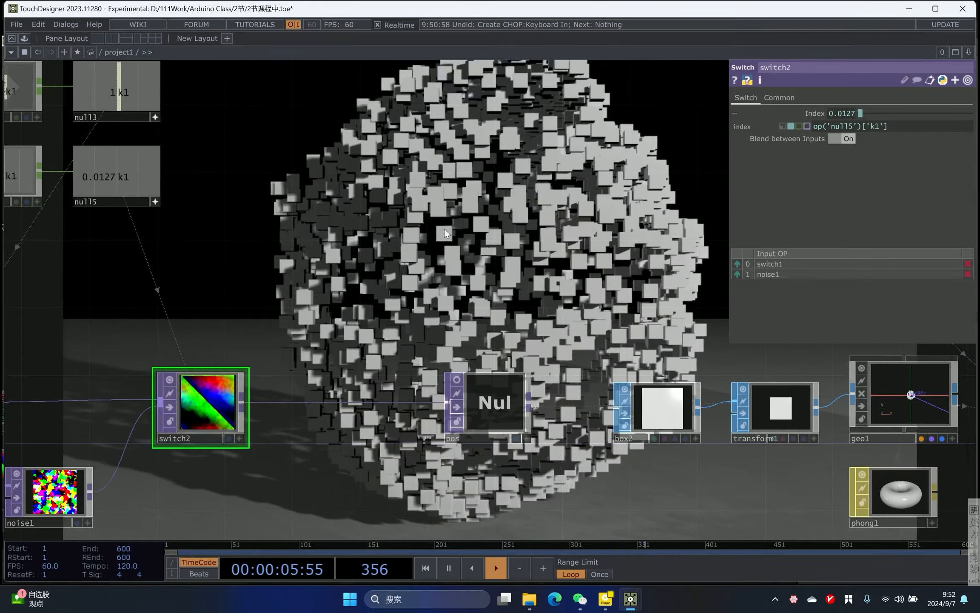
scroll(444, 230, down, 1)
scroll(444, 230, up, 1)
scroll(507, 188, down, 3)
scroll(430, 211, up, 1)
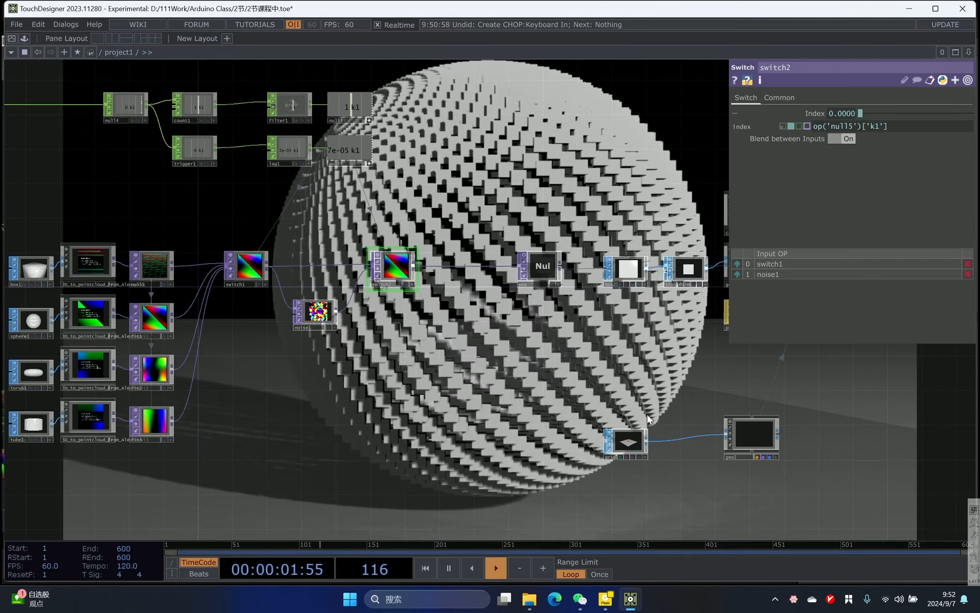
scroll(141, 338, up, 3)
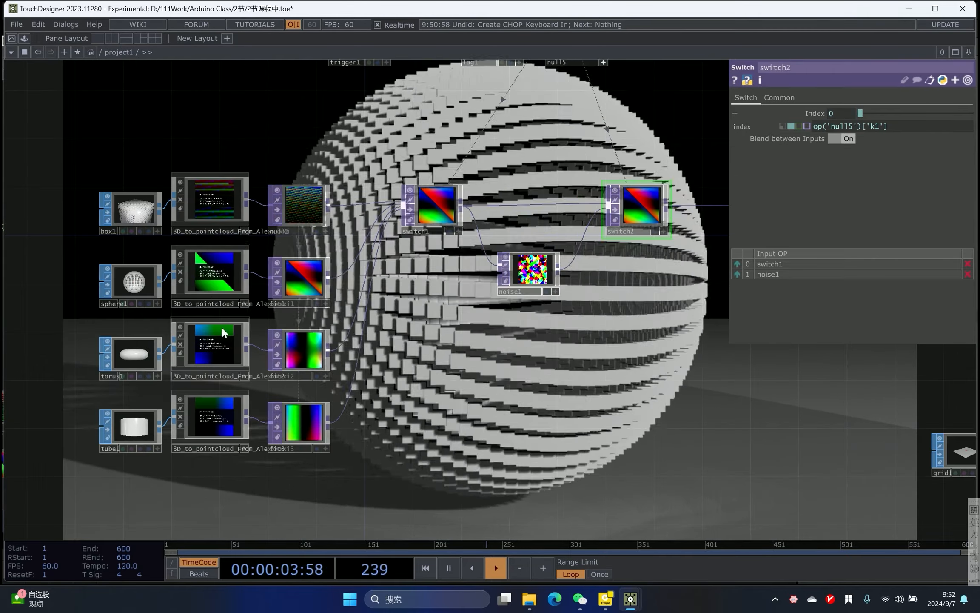
- Inspect the rotation and size parameters of the sphere and torus point-cloud components
click(224, 258)
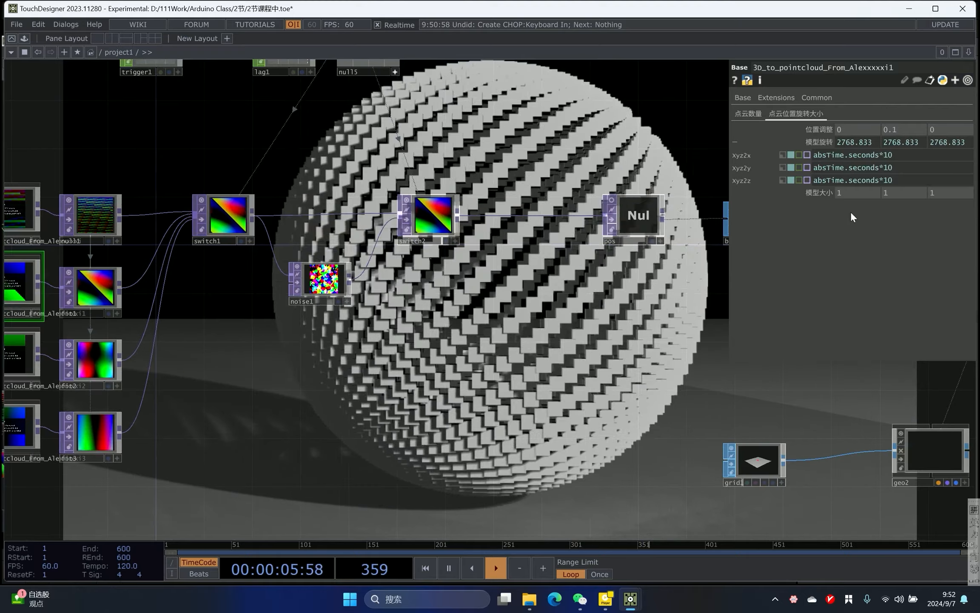
drag(322, 353, 464, 327)
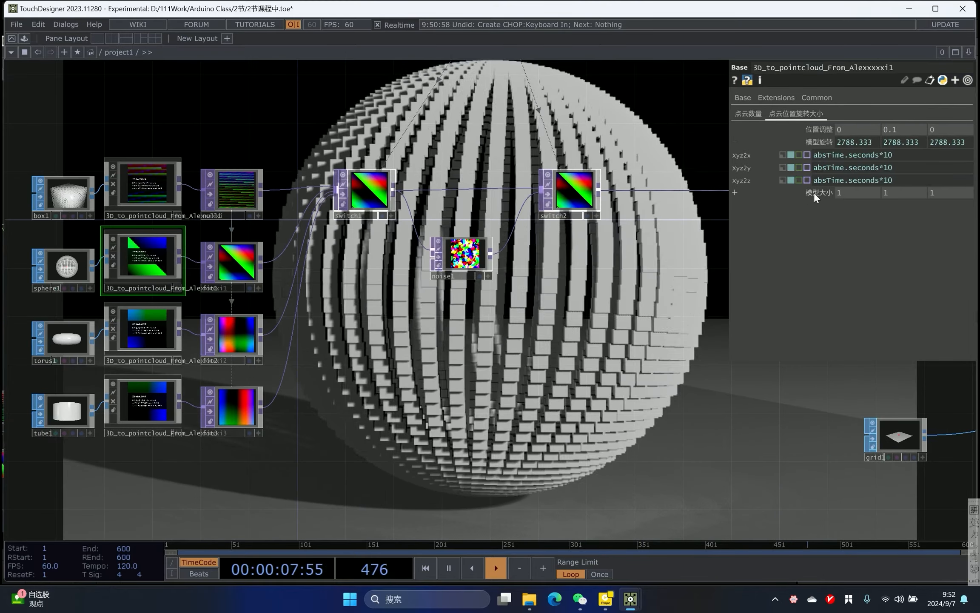
drag(816, 194, 820, 175)
click(144, 330)
drag(431, 327, 402, 327)
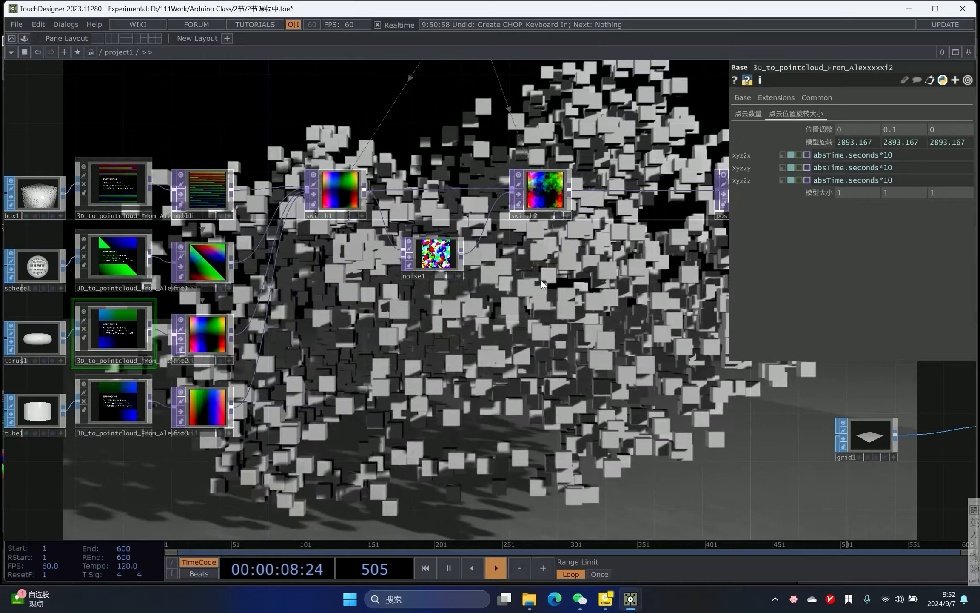
- Set the tube point-cloud component's model size to 0.8
mouse_move(817, 192)
middle_down()
mouse_move(814, 170)
mouse_move(816, 191)
middle_up()
drag(698, 281, 663, 188)
mouse_move(824, 193)
middle_down()
mouse_move(833, 192)
mouse_move(824, 186)
middle_up()
drag(120, 306, 128, 349)
click(114, 354)
drag(483, 301, 398, 299)
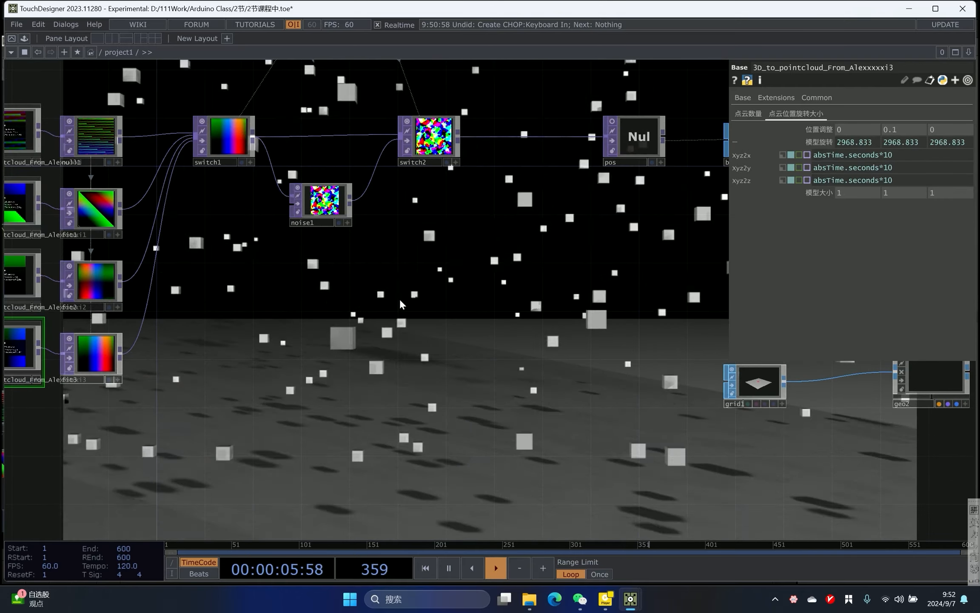
drag(330, 317, 320, 278)
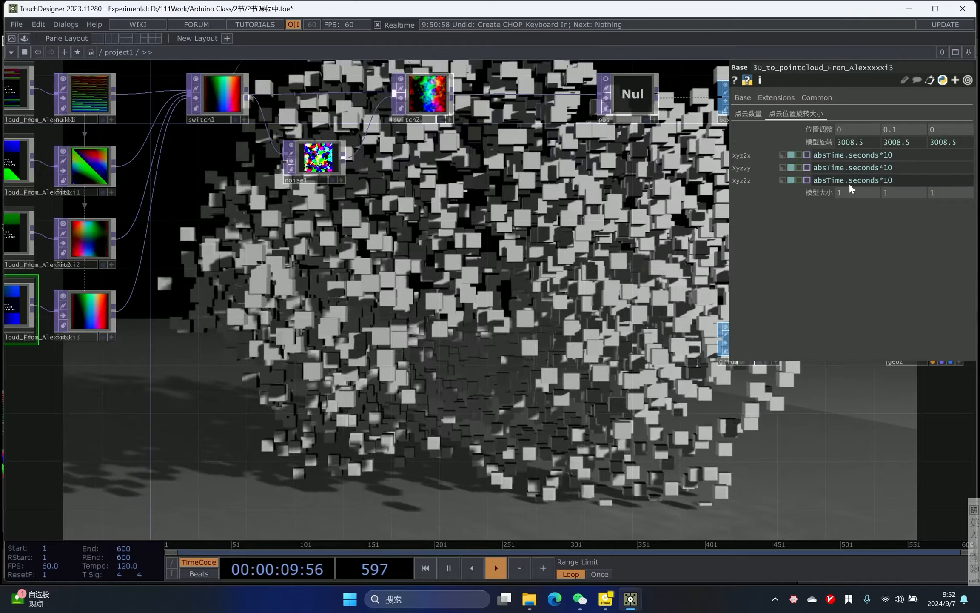
drag(827, 192, 794, 192)
drag(529, 224, 480, 323)
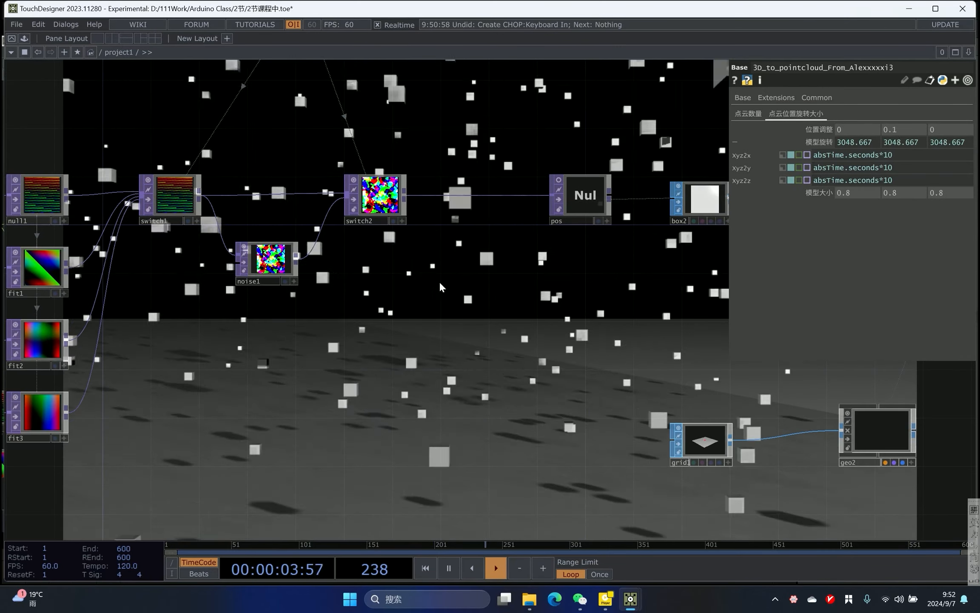
- Inspect geo1's instancing Translate and Rotate OP parameters, and trigger a shape transition with the 1 key
scroll(438, 262, down, 3)
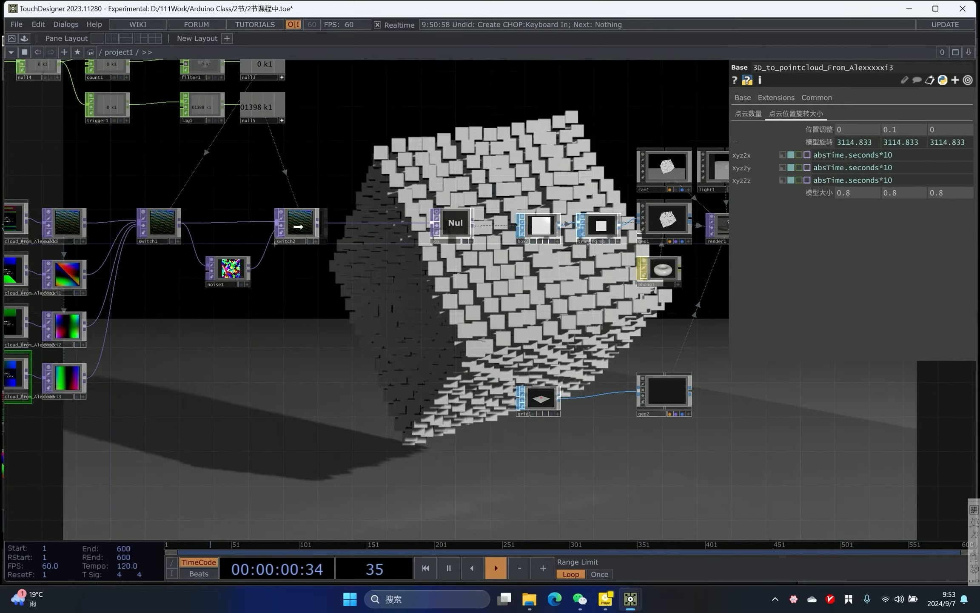
drag(314, 224, 305, 224)
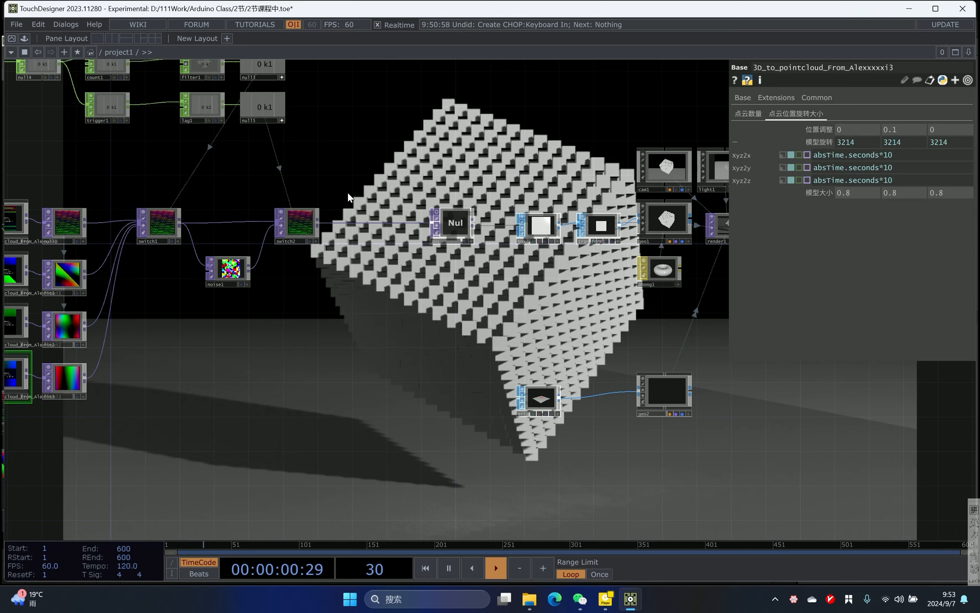
drag(412, 142, 493, 273)
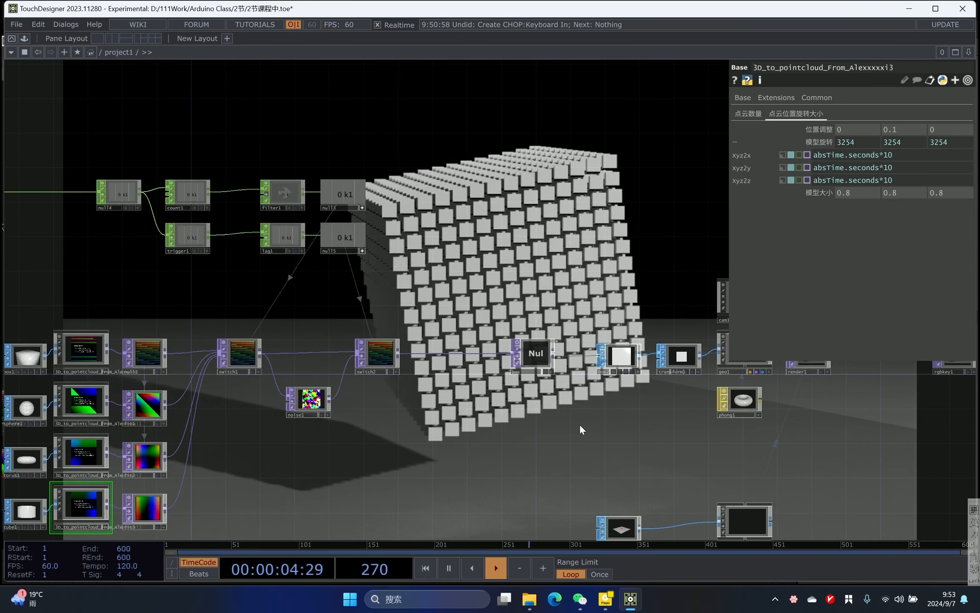
scroll(516, 286, up, 3)
drag(519, 288, 273, 200)
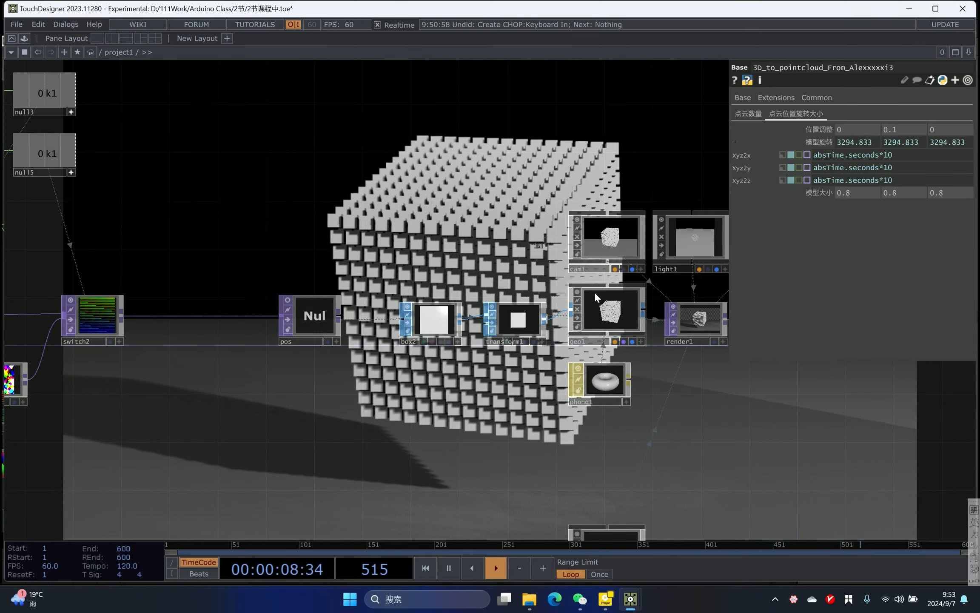
click(615, 314)
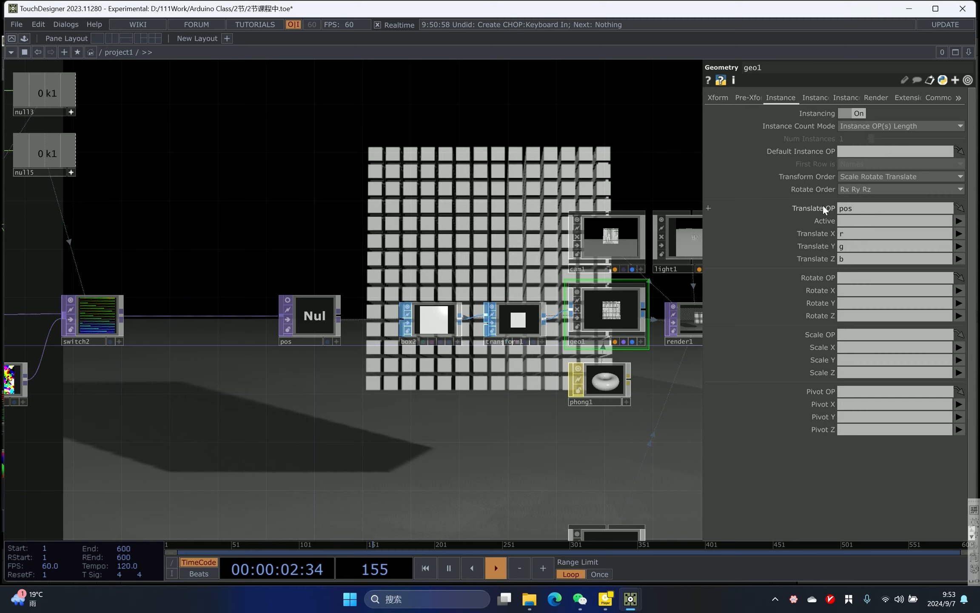
click(853, 207)
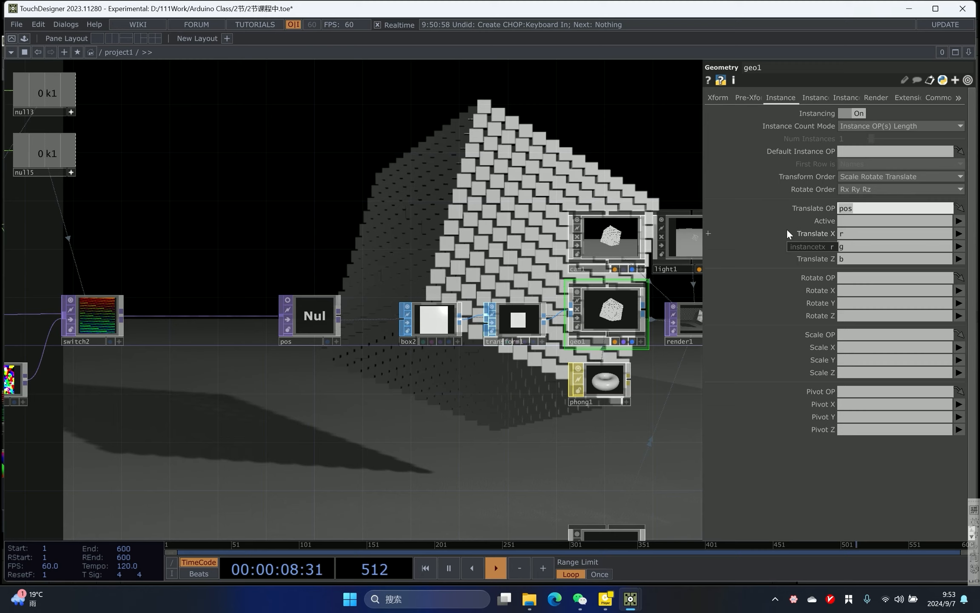
click(840, 278)
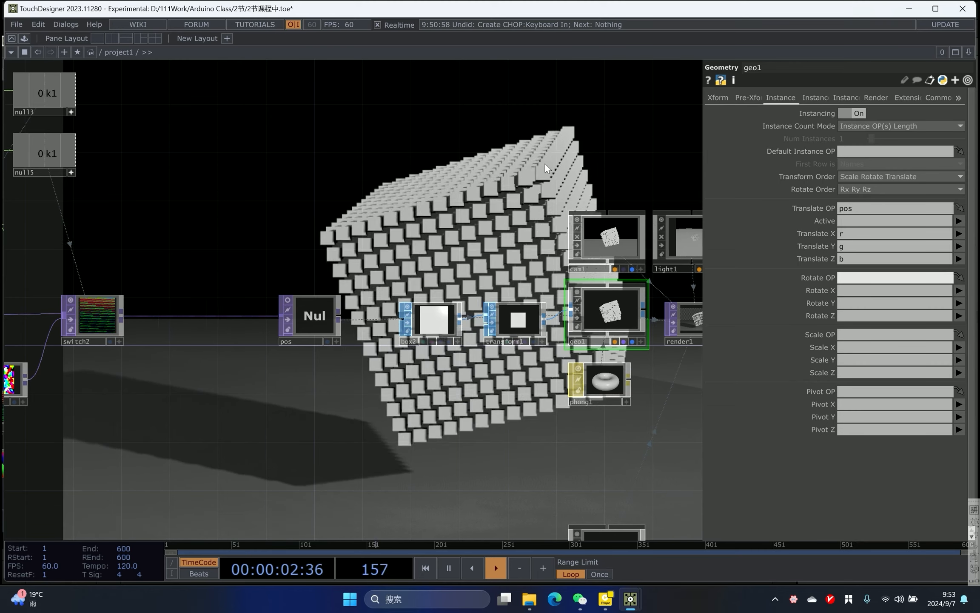
click(439, 175)
key(1)
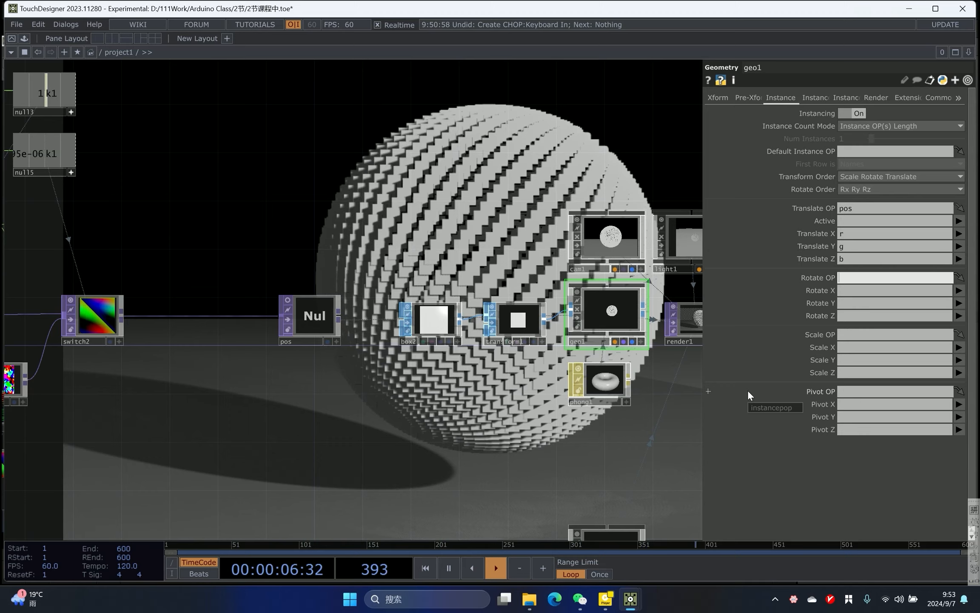
- Add a Noise TOP connected to switch2's output
drag(324, 224, 475, 164)
scroll(476, 164, down, 3)
scroll(432, 189, up, 3)
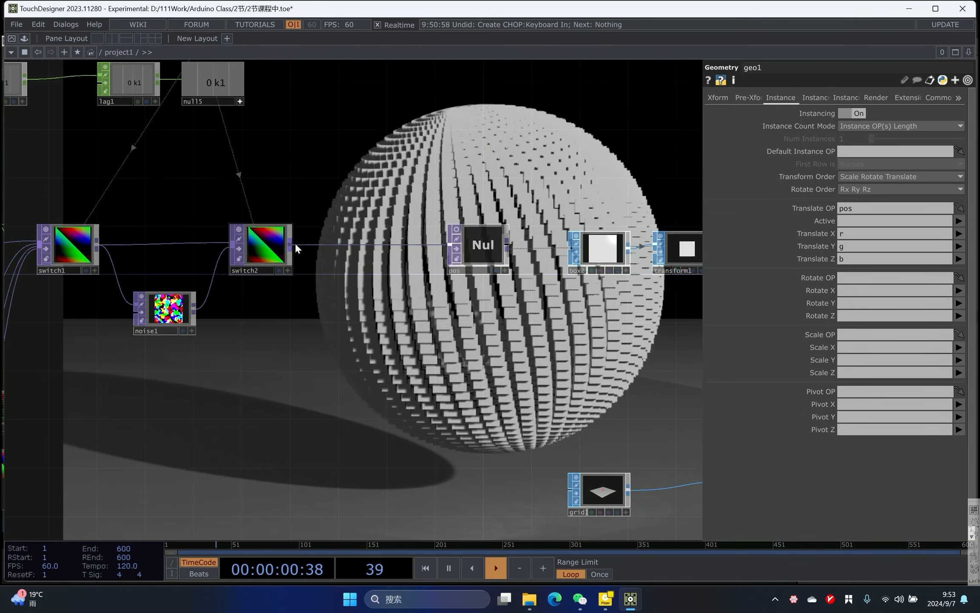
right_click(291, 246)
text(no)
click(265, 152)
click(353, 326)
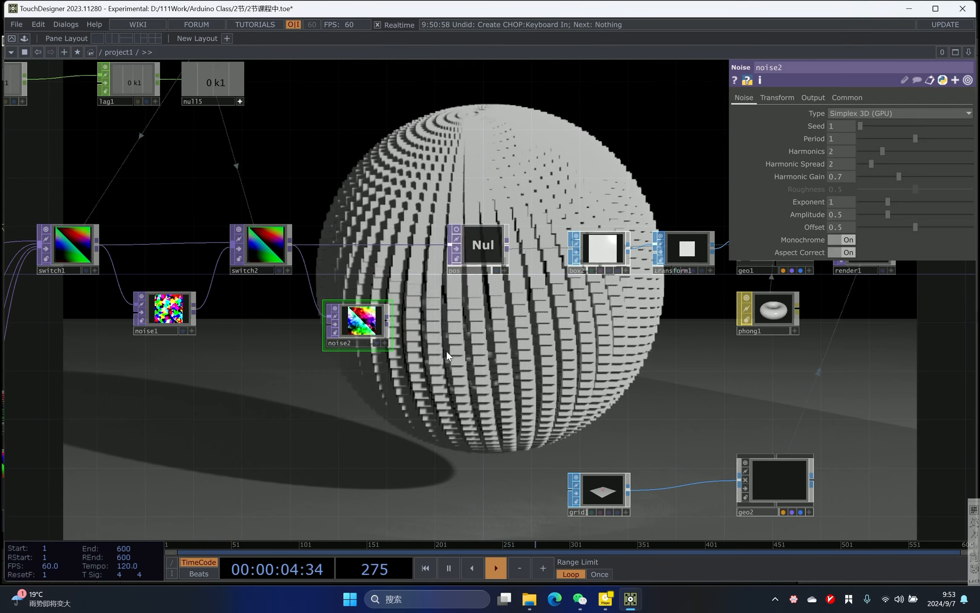
- Set the new noise's Output RGB to Noise
drag(751, 293, 714, 308)
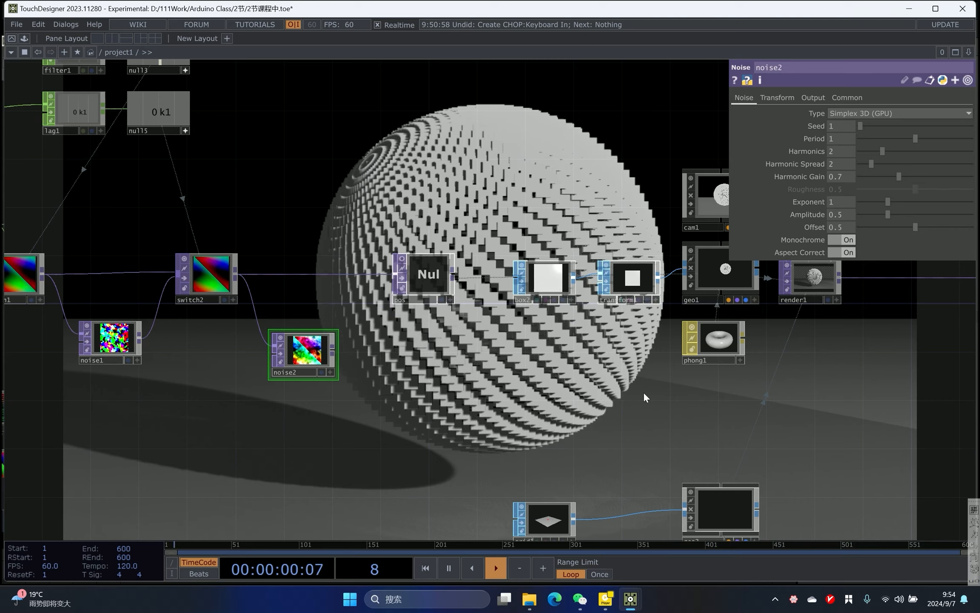
drag(419, 275, 444, 276)
right_drag(399, 315, 342, 356)
scroll(343, 357, up, 2)
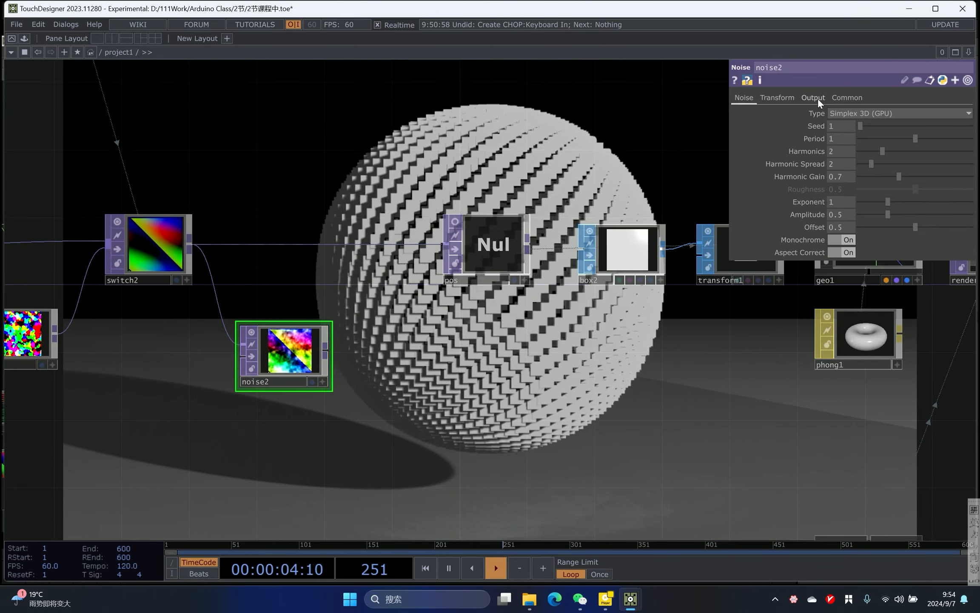
click(813, 97)
click(863, 111)
click(852, 123)
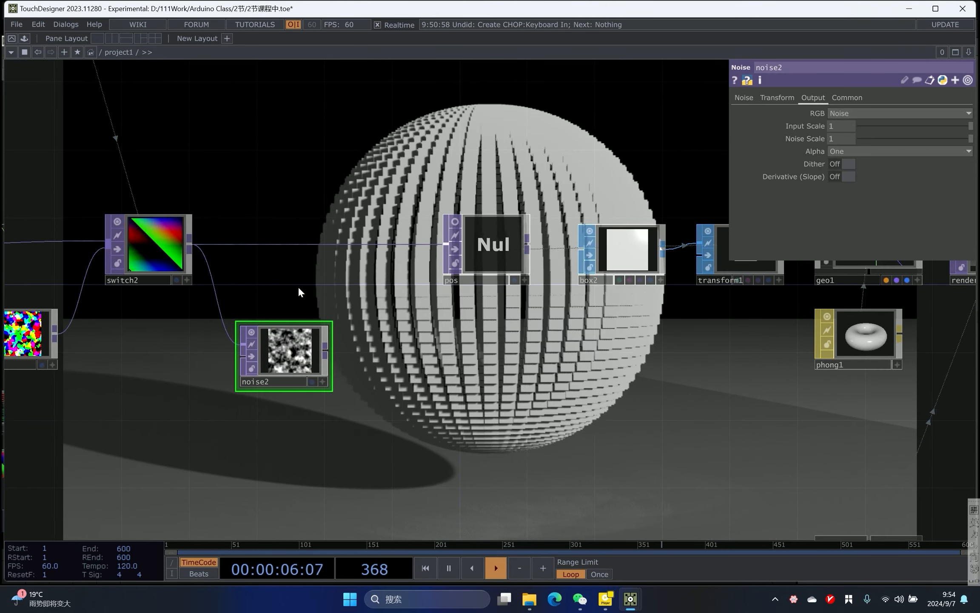
- Turn off the new noise's Monochrome option
drag(211, 205, 221, 205)
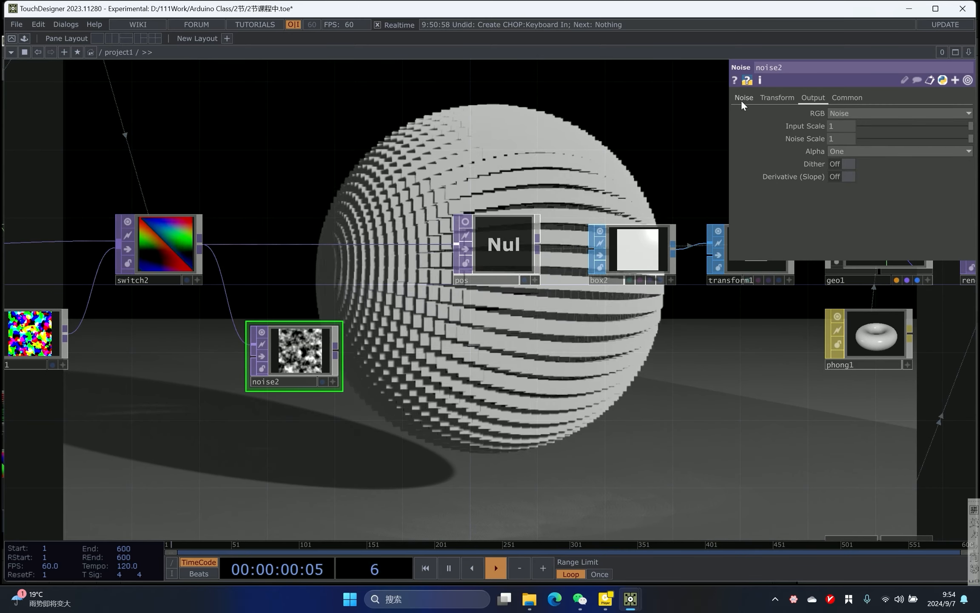
click(743, 99)
click(850, 240)
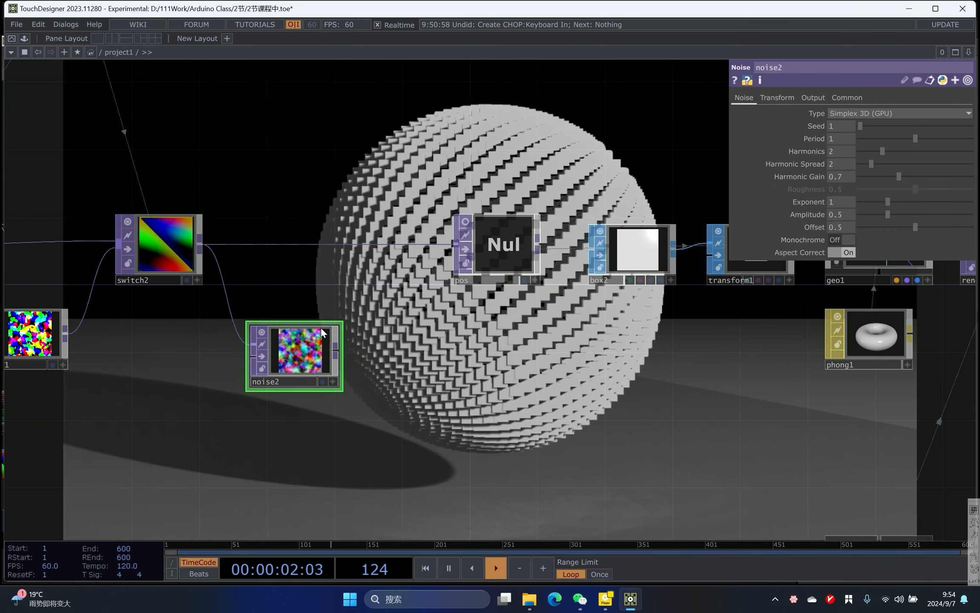
- Set the new noise's Offset to 0
scroll(315, 370, up, 4)
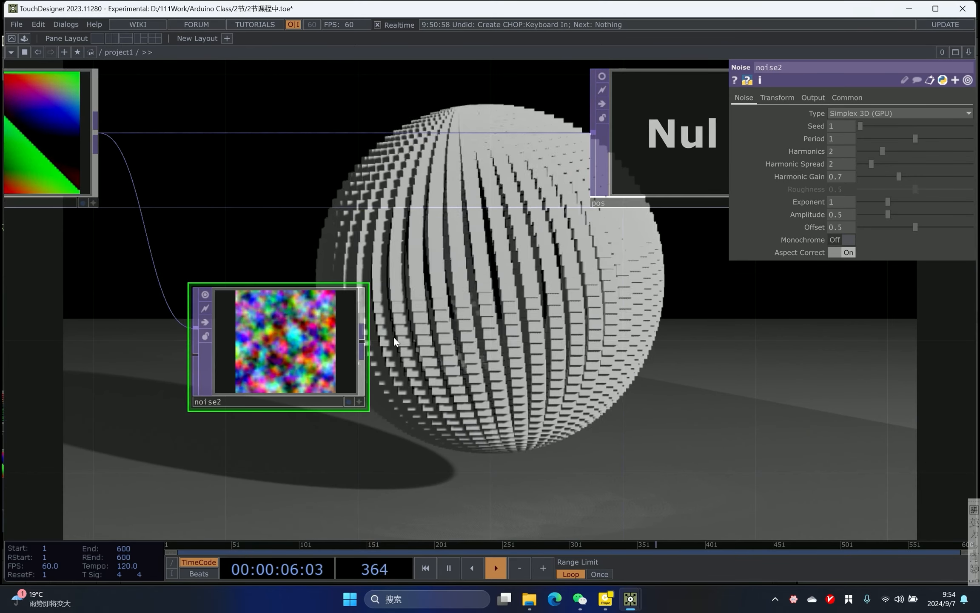
scroll(408, 328, down, 2)
drag(420, 321, 400, 329)
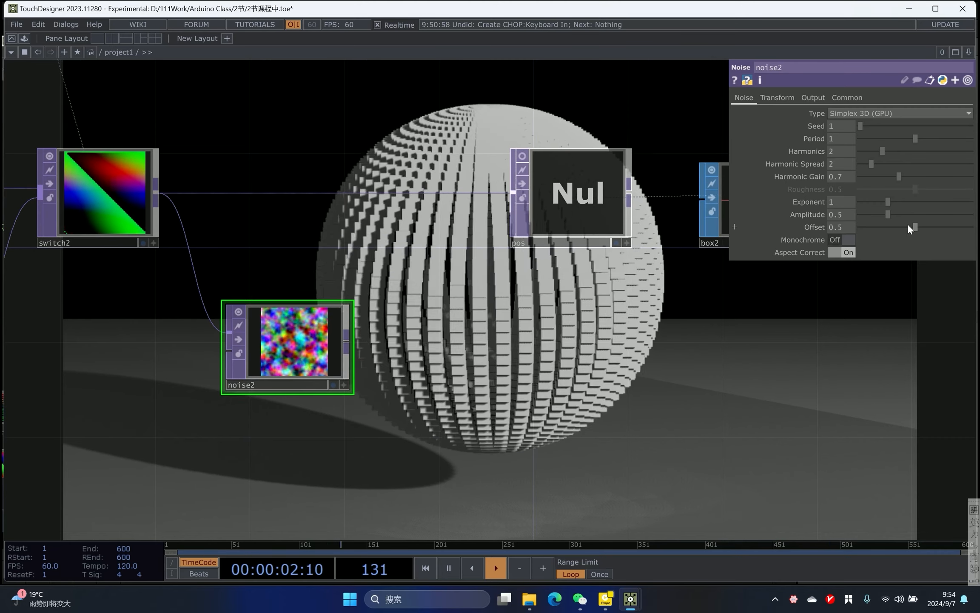
drag(915, 226, 462, 316)
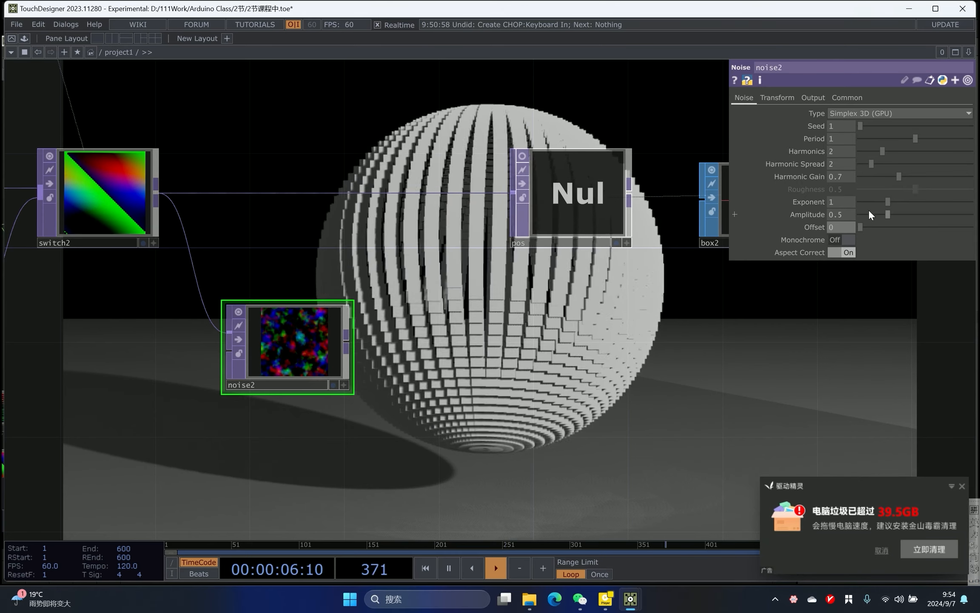
- Append a Null TOP after noise2 and rename it rot
key(Tab)
text(nu)
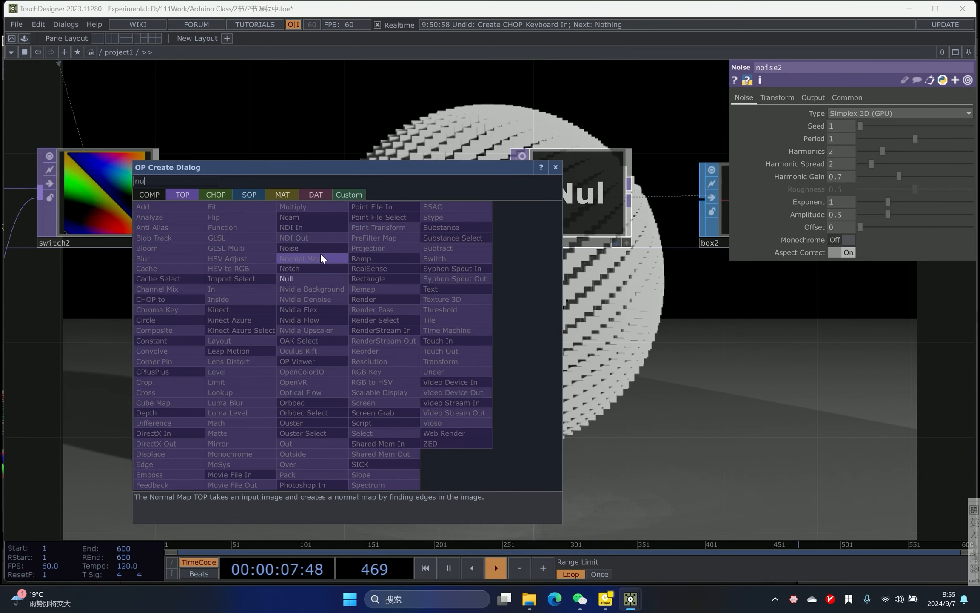
key(Return)
click(554, 380)
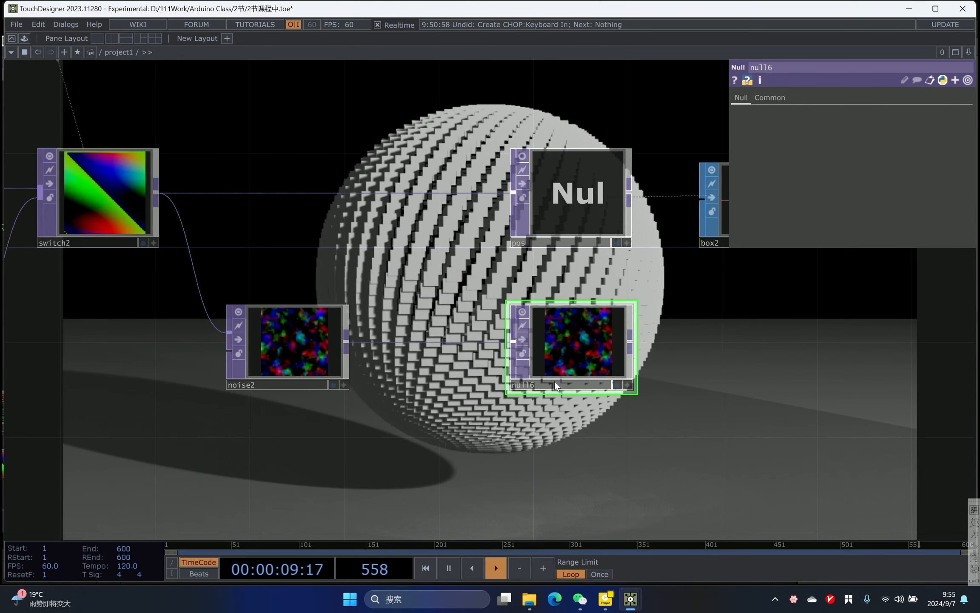
click(567, 383)
text(rot)
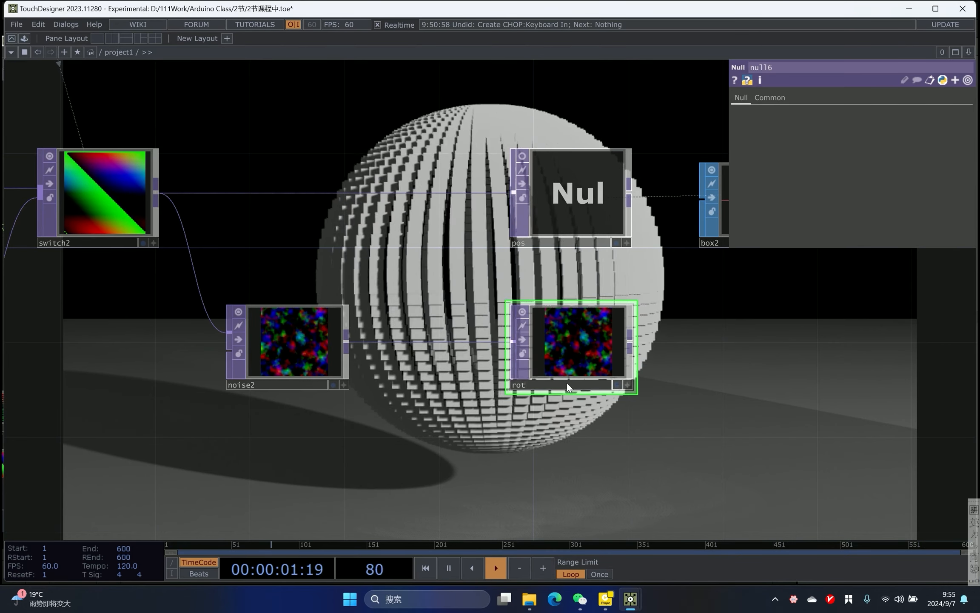
- Set geo1's instance Rotate OP to rot, mapping Rotate X, Y and Z to r, g and b
drag(664, 370, 353, 319)
drag(484, 265, 275, 335)
scroll(276, 335, down, 3)
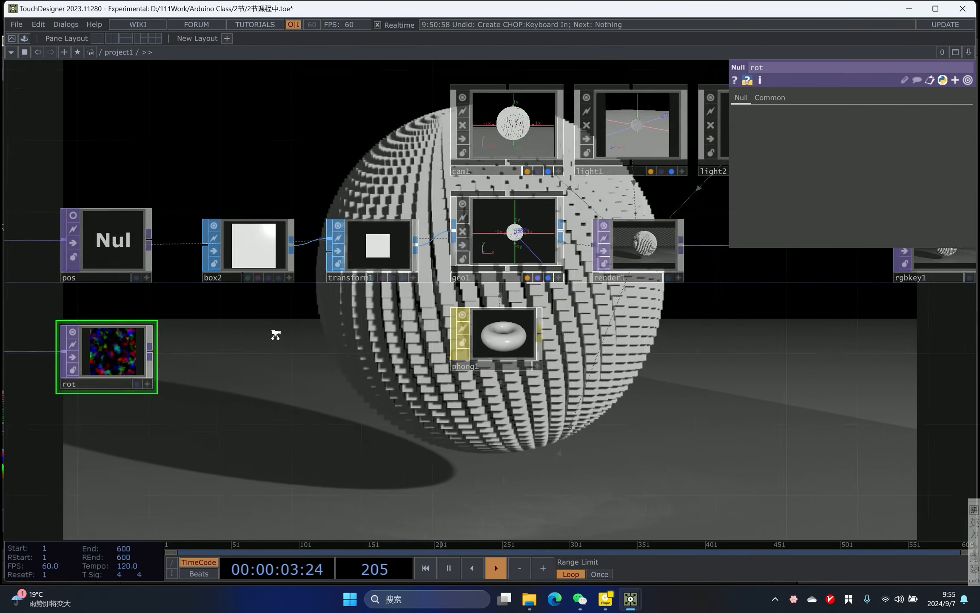
click(445, 271)
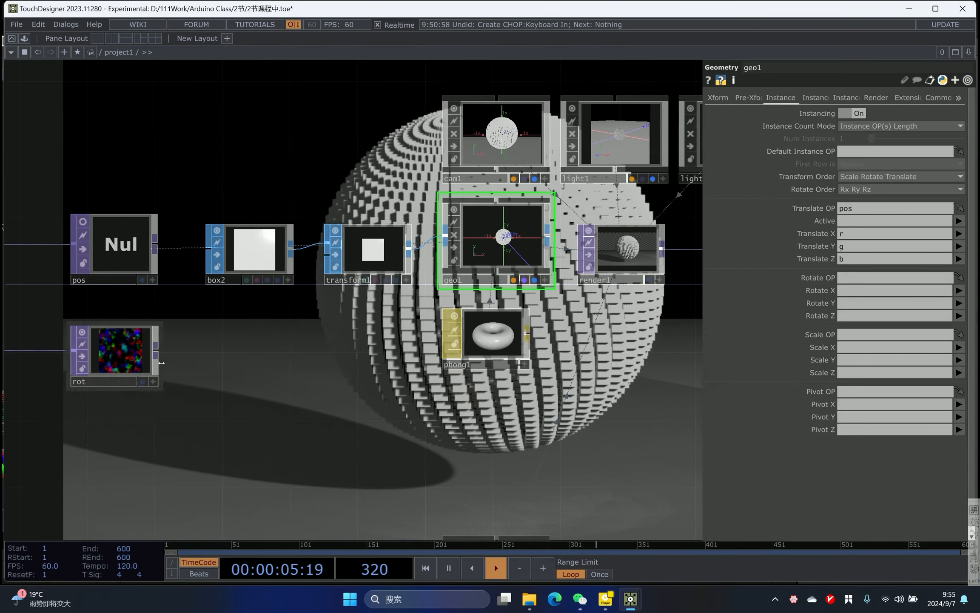
drag(840, 310, 852, 279)
click(853, 290)
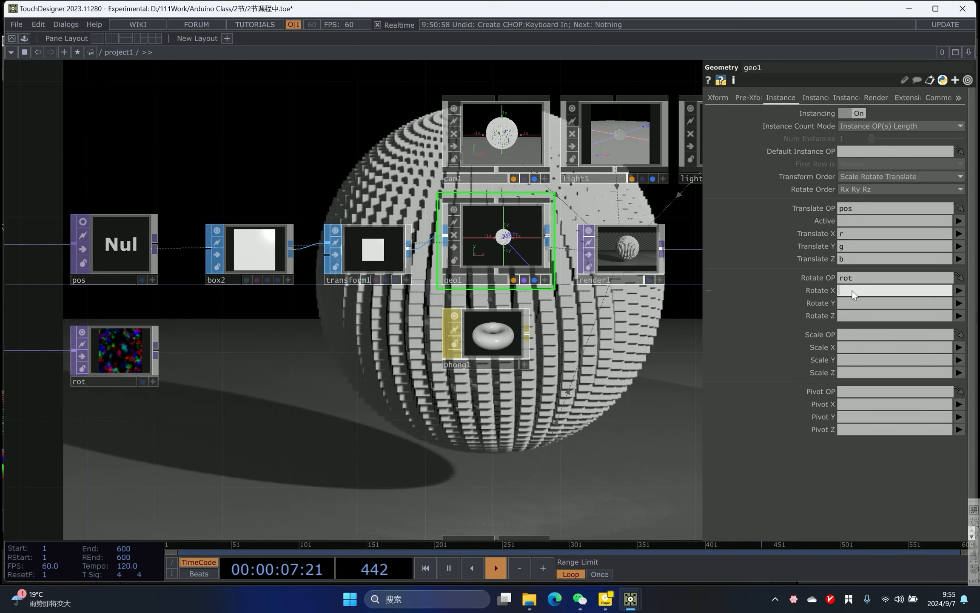
text(r)
click(848, 302)
text(g)
click(846, 314)
text(b)
- Set noise2's Amplitude to 360
drag(288, 360, 611, 438)
click(330, 415)
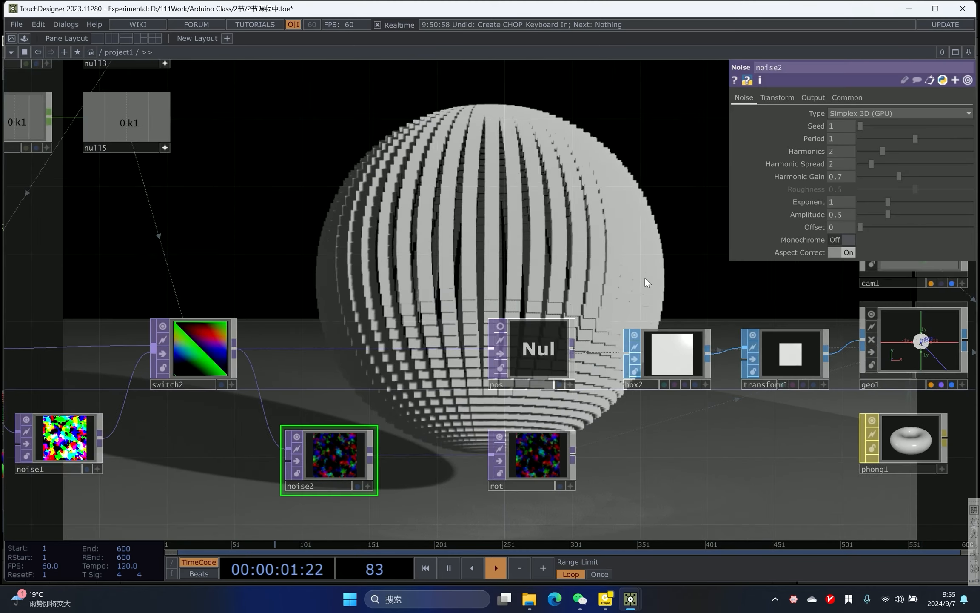
drag(422, 391, 427, 386)
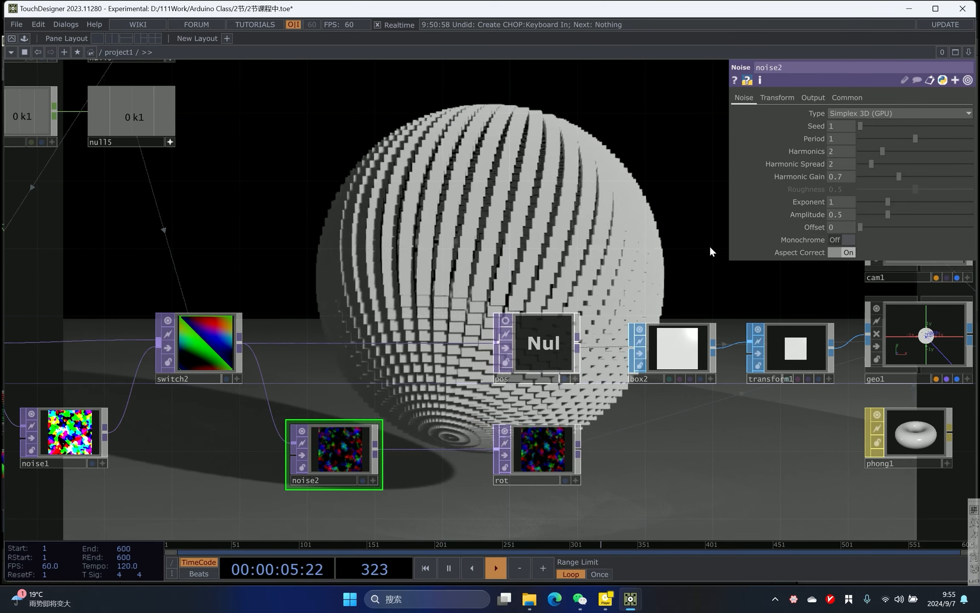
scroll(553, 272, up, 3)
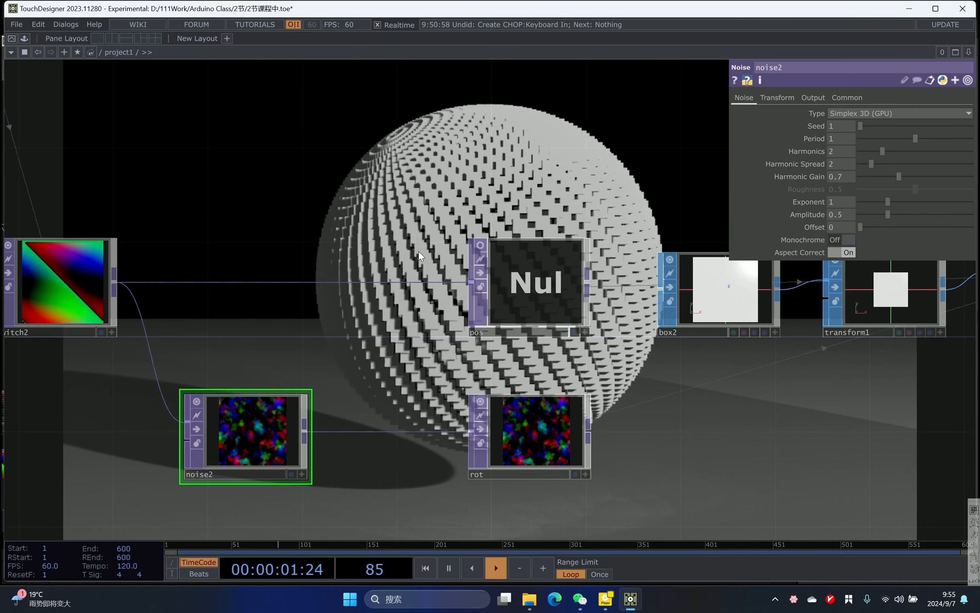
drag(400, 174, 415, 193)
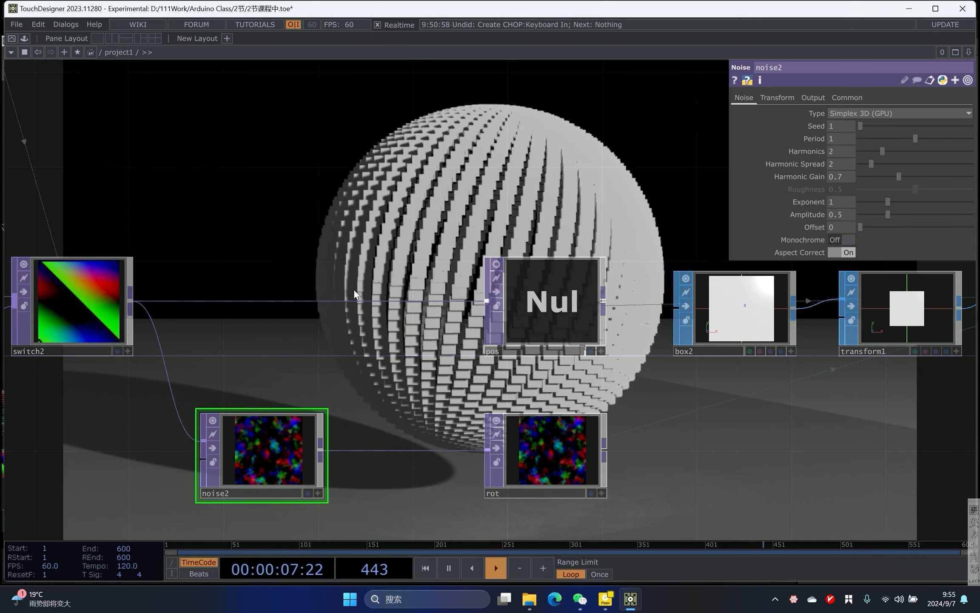
click(835, 214)
text(260)
key(Return)
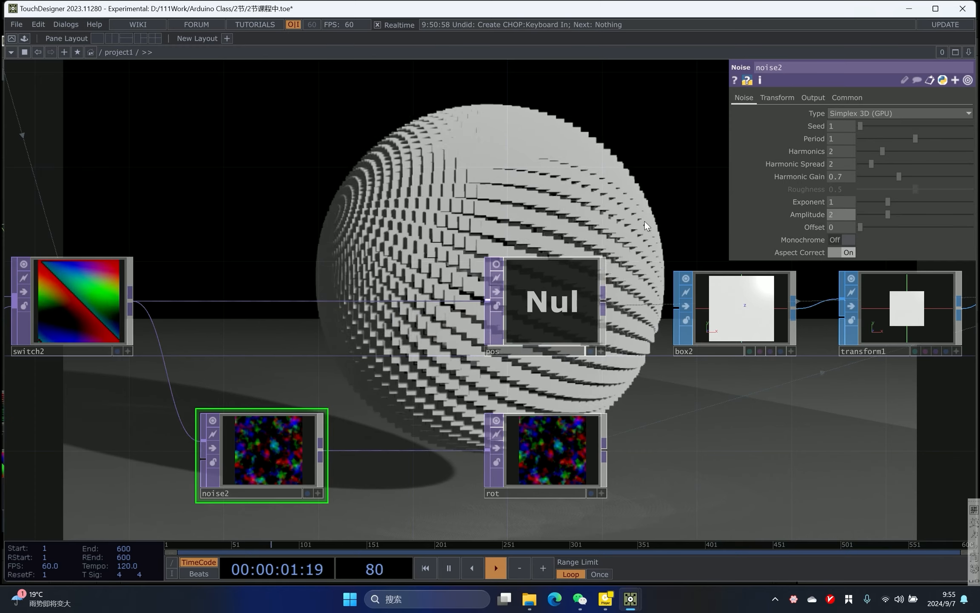
text(360)
key(Return)
drag(425, 236, 510, 292)
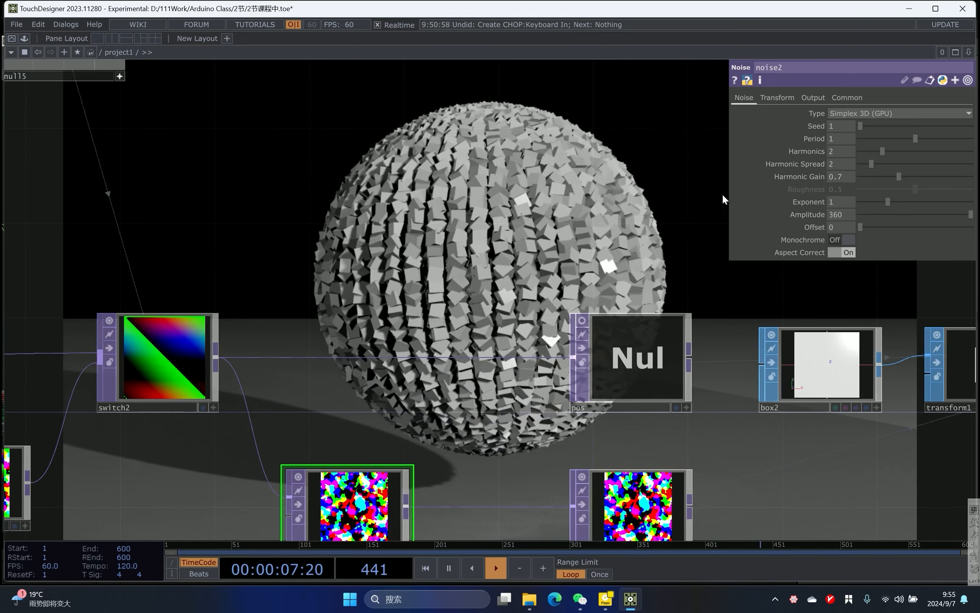
scroll(409, 485, up, 5)
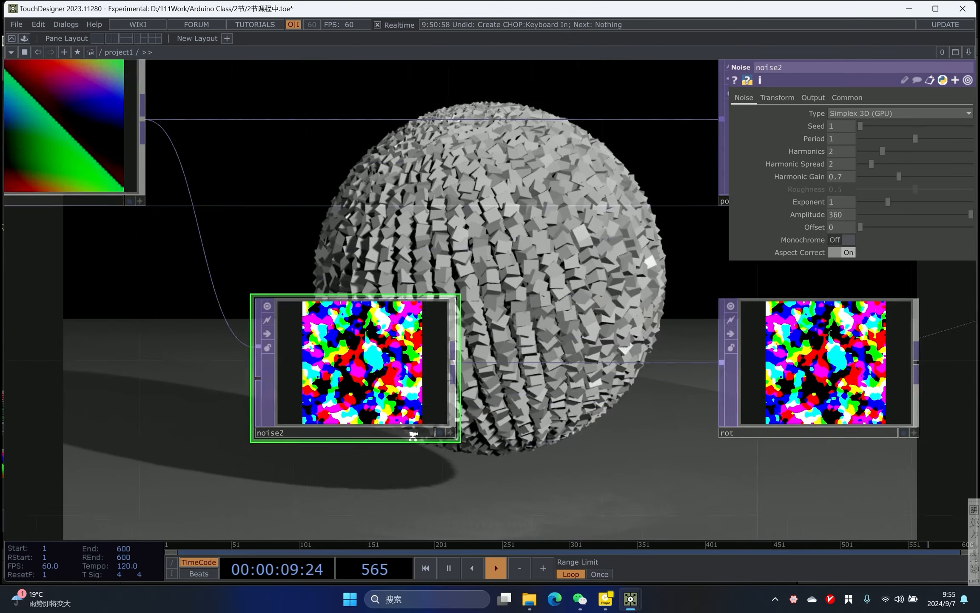
click(461, 428)
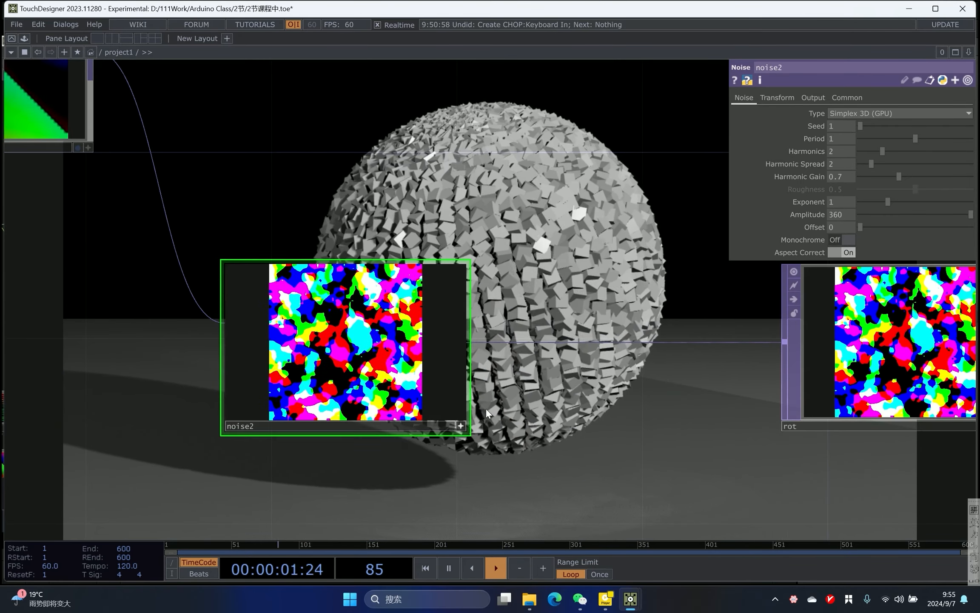
- Turn on pixel value display in noise2's viewer and inspect its values up close
scroll(486, 407, up, 1)
right_click(376, 283)
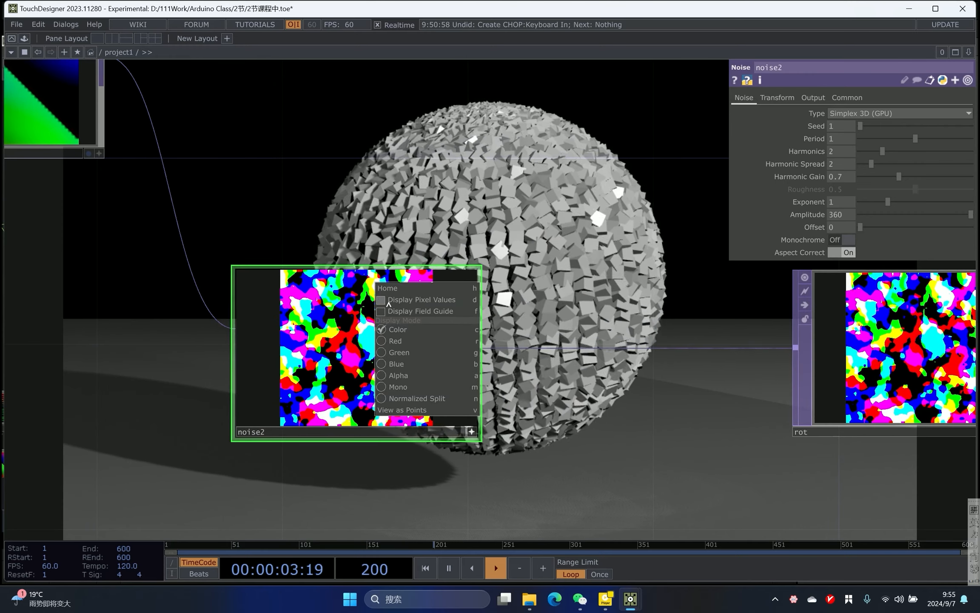
click(388, 303)
scroll(528, 369, up, 3)
drag(528, 369, 714, 357)
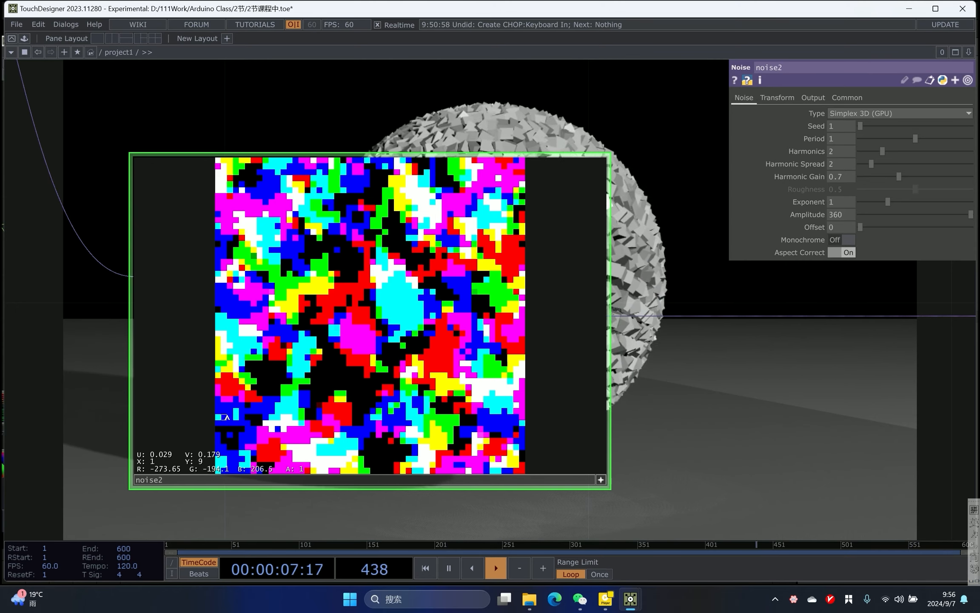
click(603, 481)
drag(634, 382, 394, 380)
scroll(294, 351, down, 5)
scroll(485, 281, down, 3)
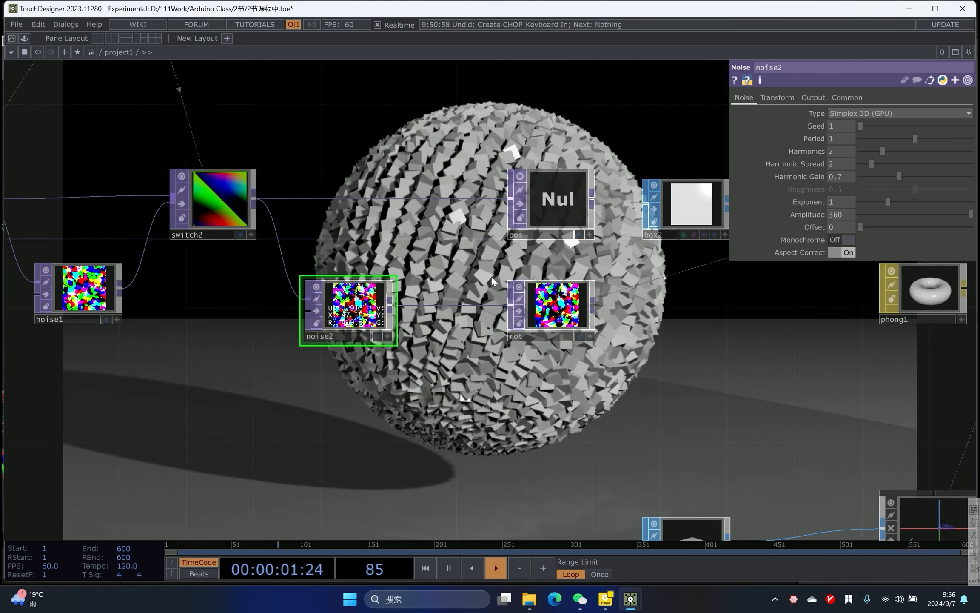
- Set noise2's Amplitude to 0 and back to 360 to compare the instance rotation
drag(741, 306, 410, 379)
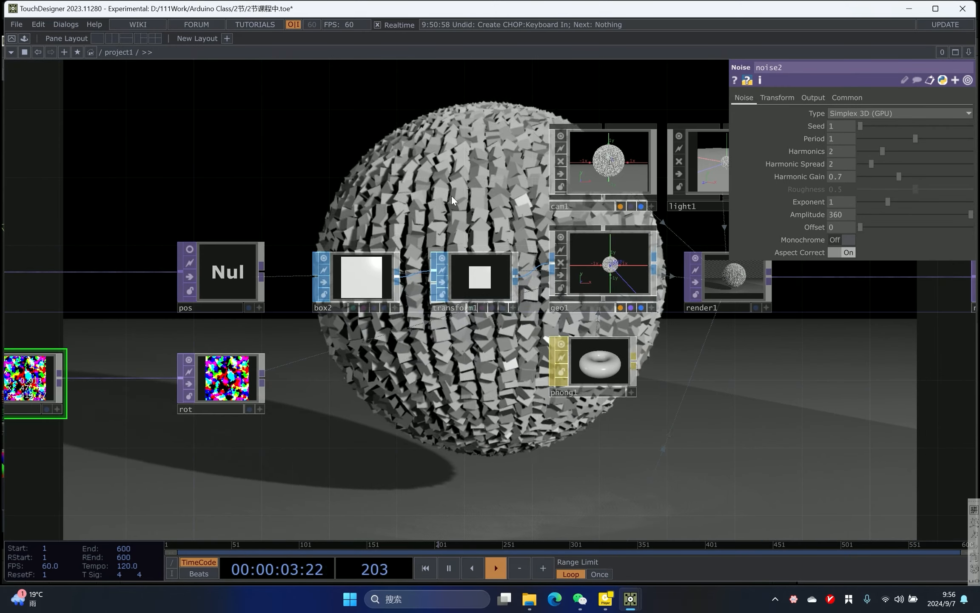
drag(451, 197, 615, 228)
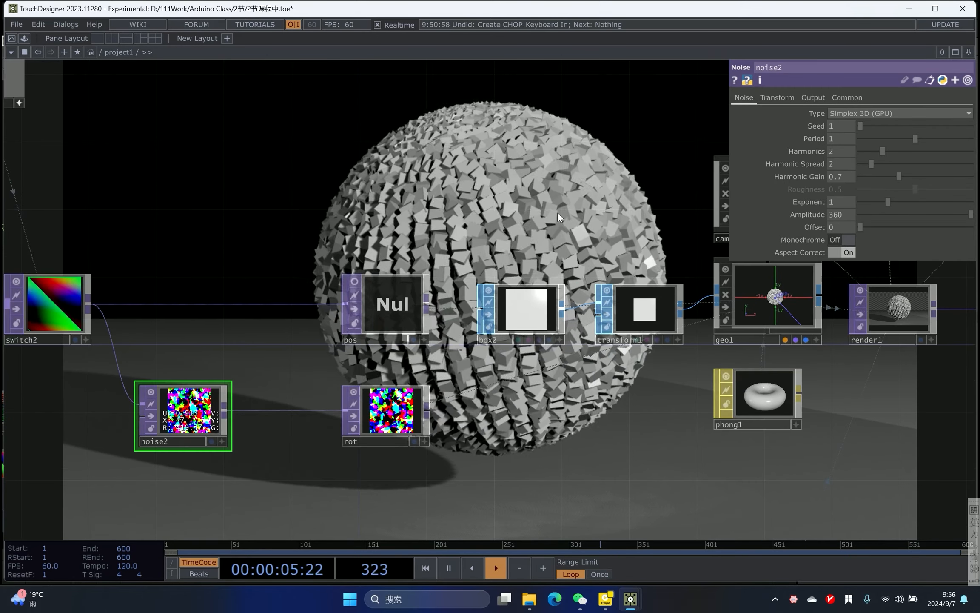
scroll(298, 374, down, 4)
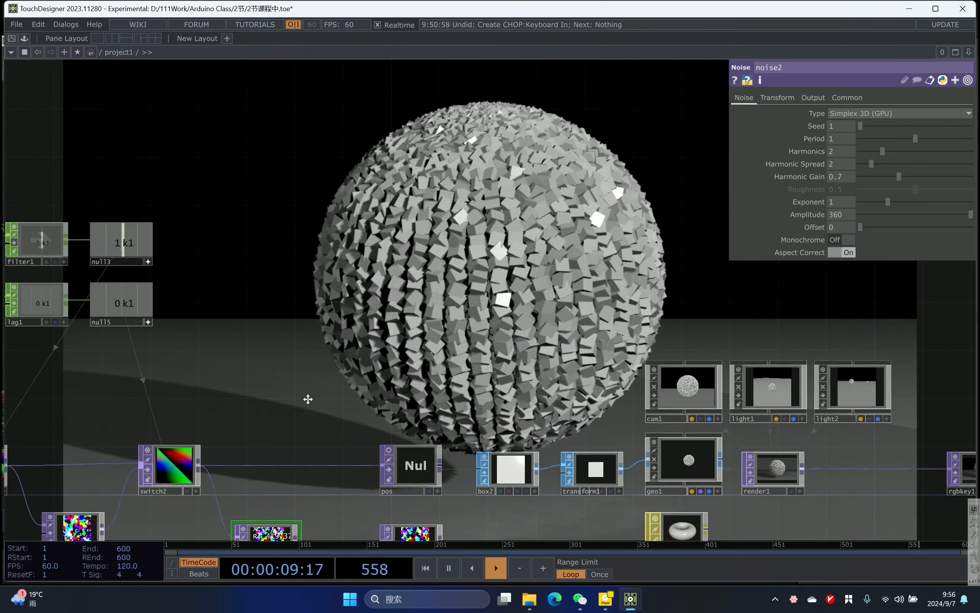
click(970, 215)
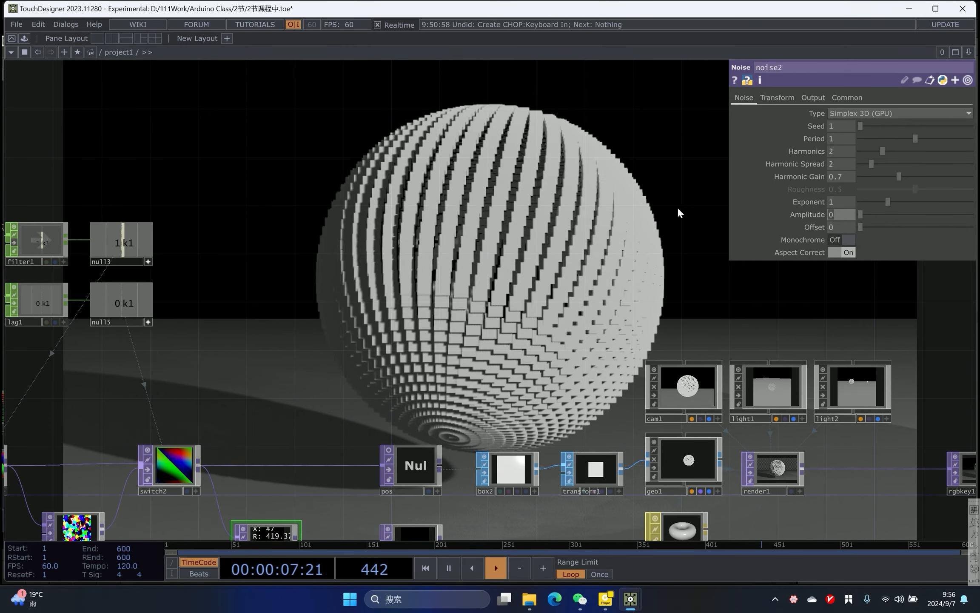
key(BackSpace)
text(360)
key(Return)
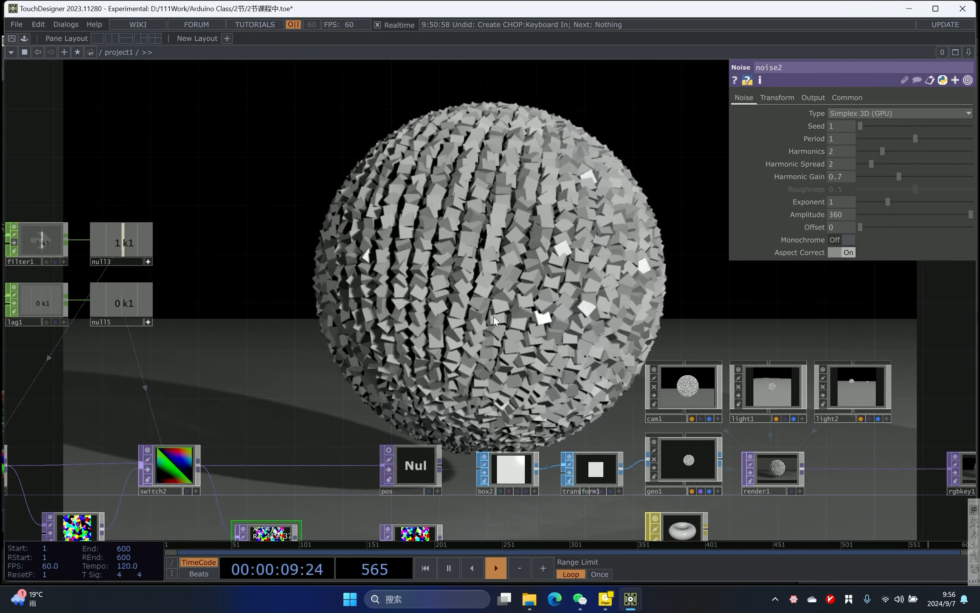
- Append a Math CHOP branching from lag1's output, moving null15 aside to make room
scroll(482, 256, down, 2)
drag(482, 255, 690, 246)
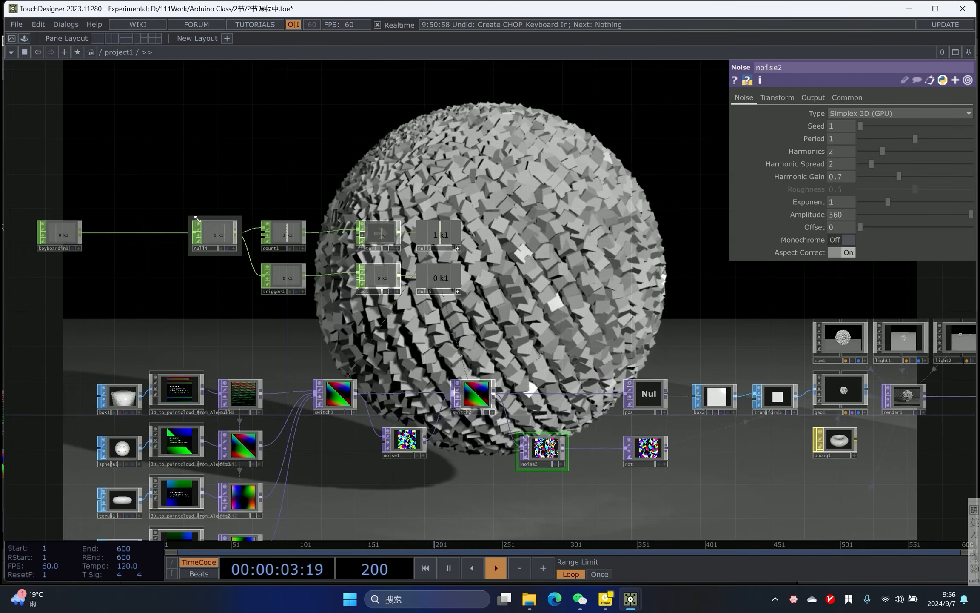
right_drag(72, 179, 457, 295)
drag(376, 273, 371, 220)
scroll(411, 245, up, 5)
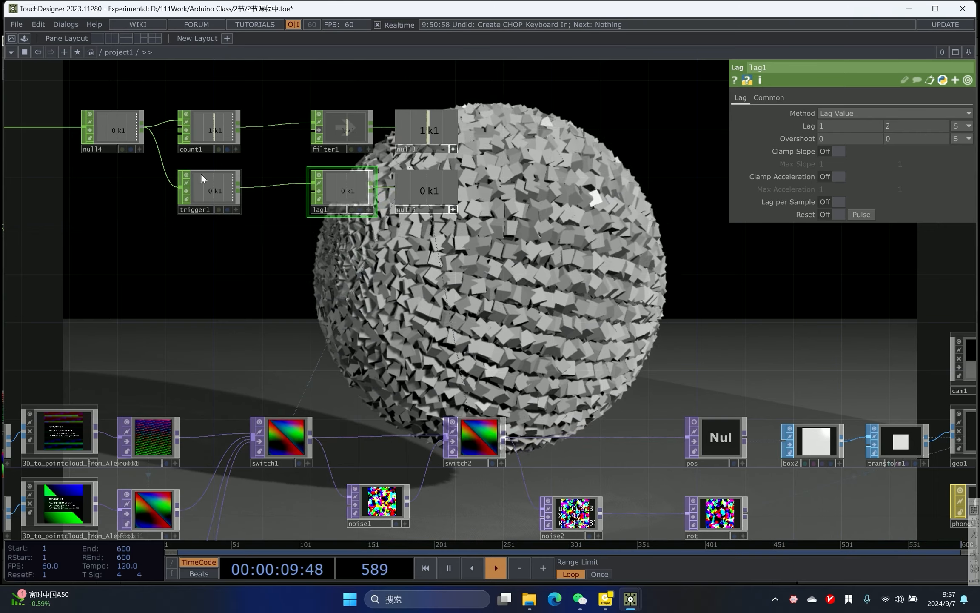
scroll(202, 174, up, 3)
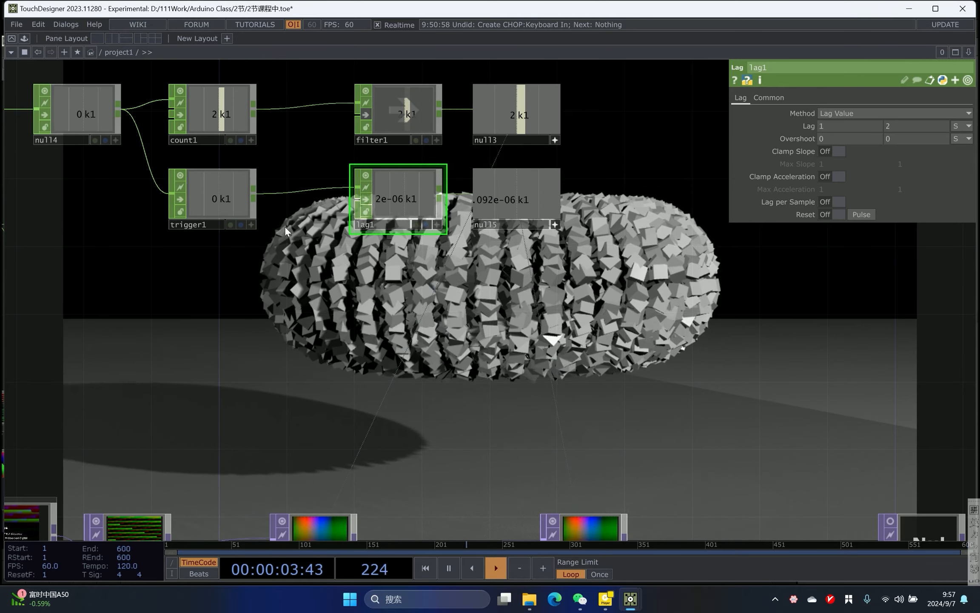
scroll(183, 254, down, 4)
scroll(259, 237, up, 4)
drag(363, 248, 483, 247)
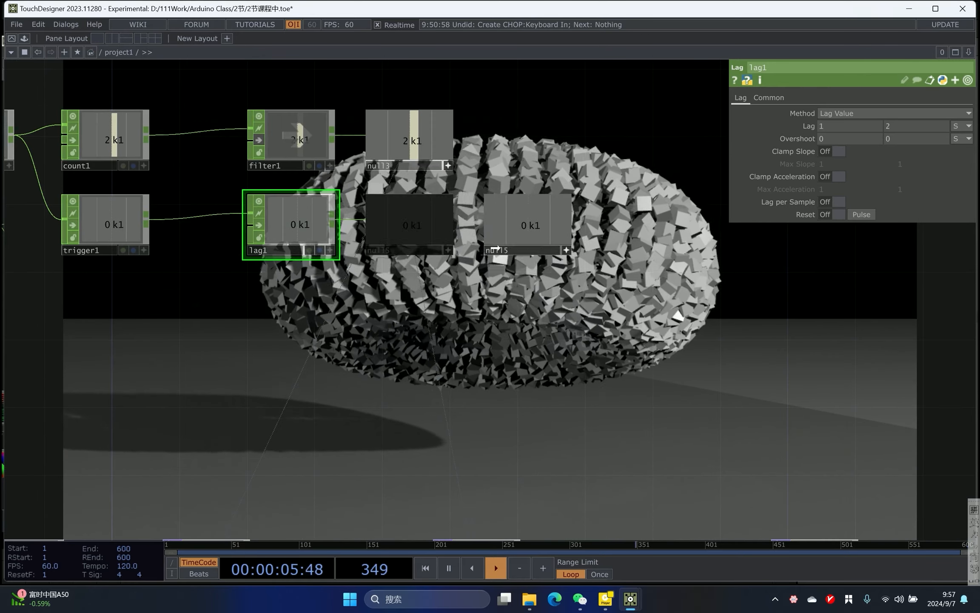
right_click(336, 224)
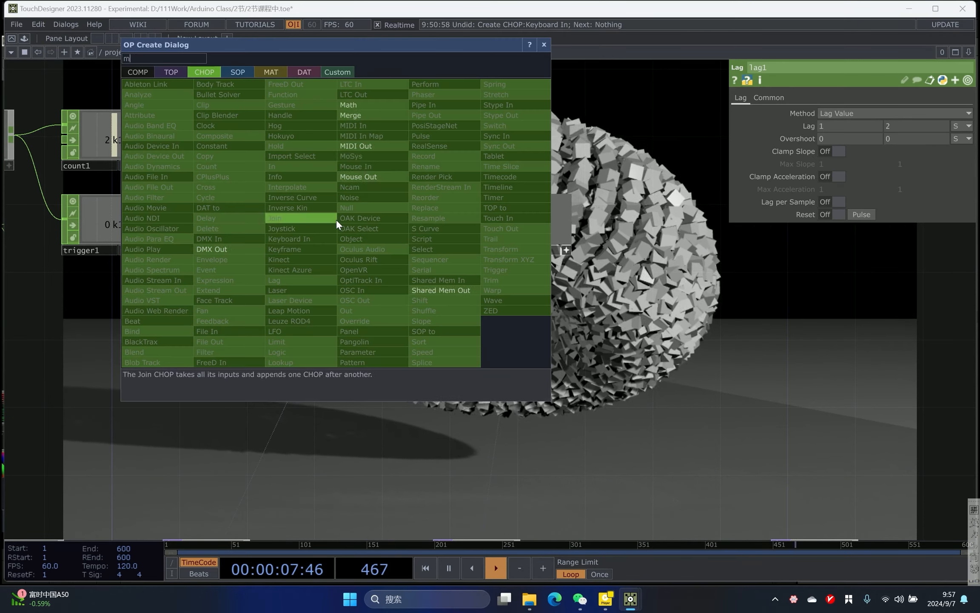
click(363, 99)
click(417, 348)
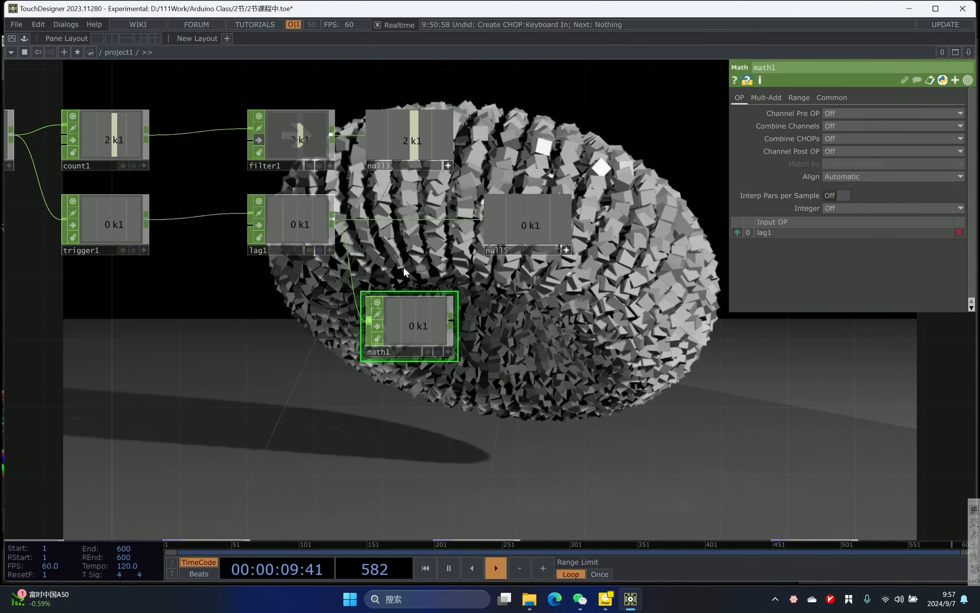
drag(492, 242, 474, 247)
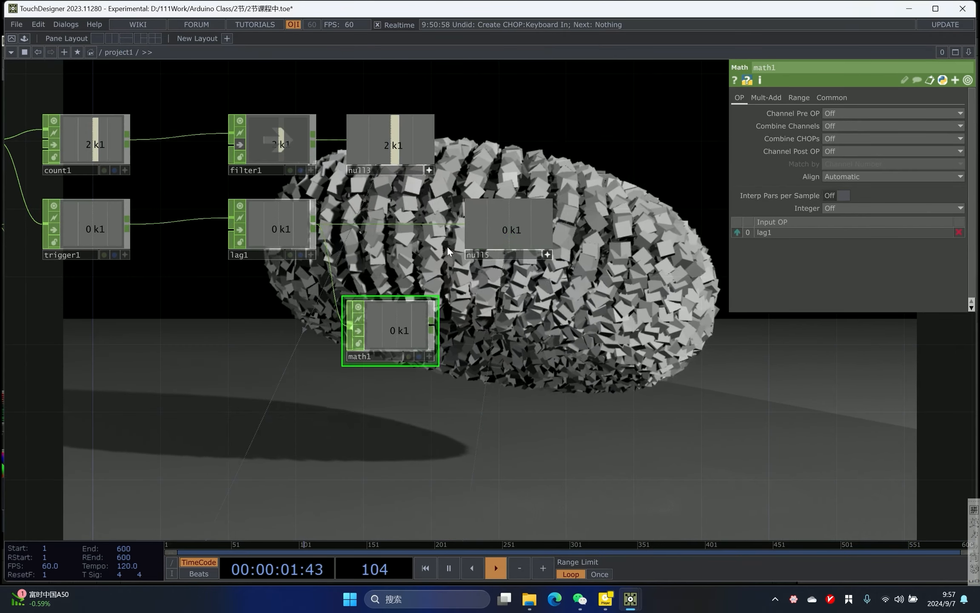
- Set math1's To Range to 0 and 180
click(799, 97)
click(910, 126)
text(360)
key(Return)
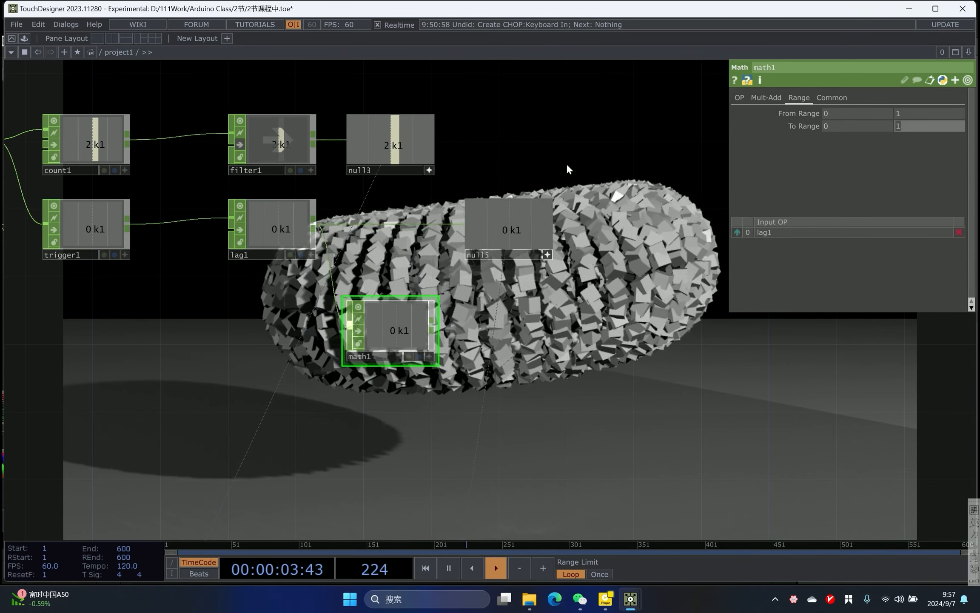
click(915, 126)
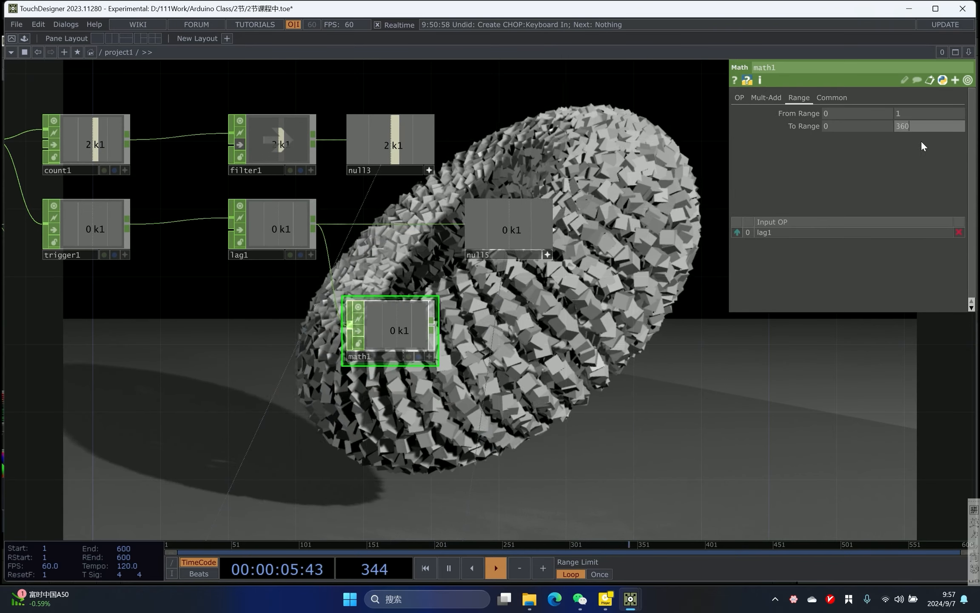
text(180)
key(Return)
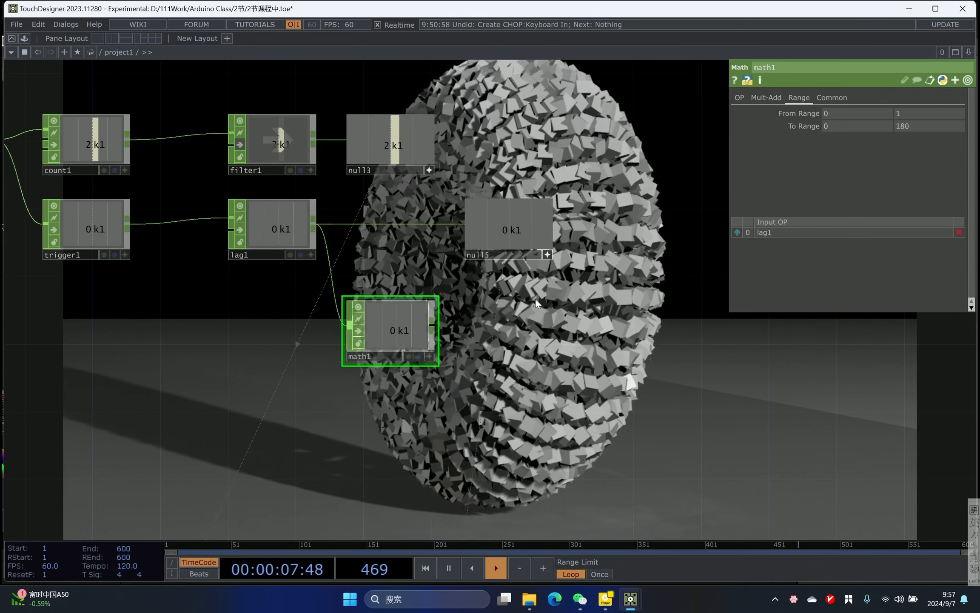
- Append a Null CHOP after math1
middle_drag(580, 249, 536, 233)
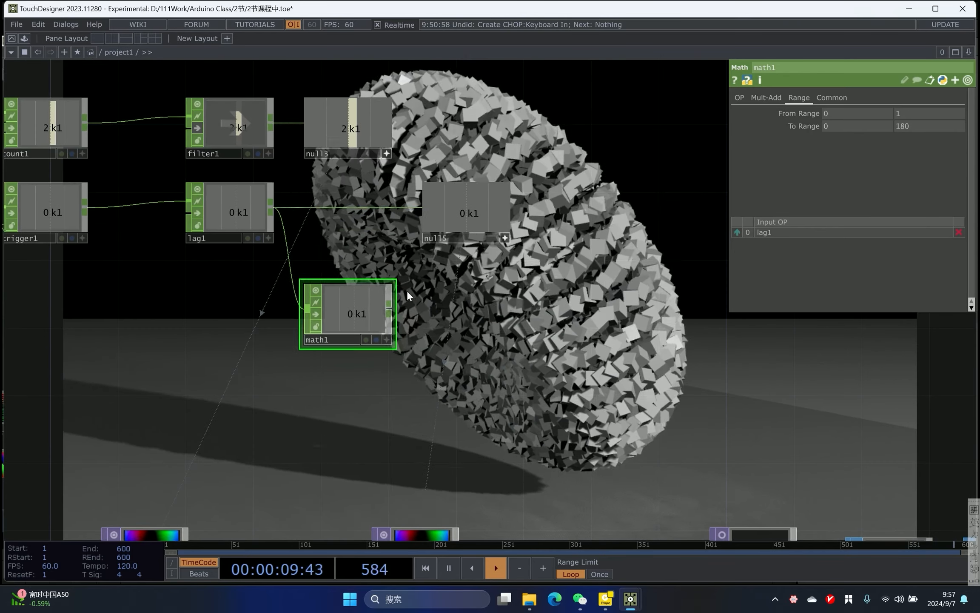
key(Tab)
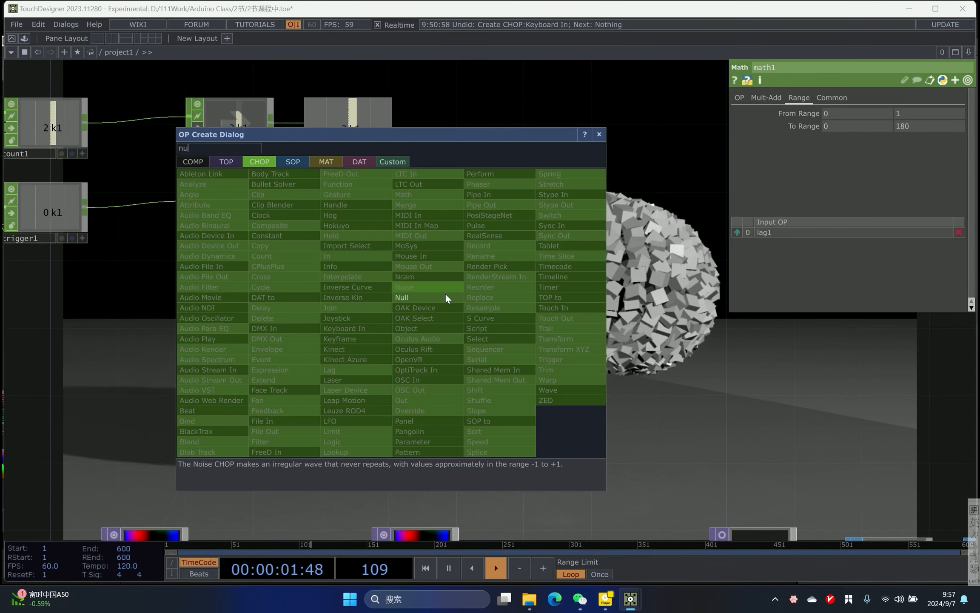
click(445, 297)
click(466, 309)
drag(524, 336, 347, 217)
click(330, 221)
drag(422, 421, 425, 266)
- Link null16's channel to noise2's Amplitude parameter
scroll(526, 271, down, 2)
scroll(522, 281, up, 3)
scroll(417, 170, down, 3)
drag(417, 170, 358, 297)
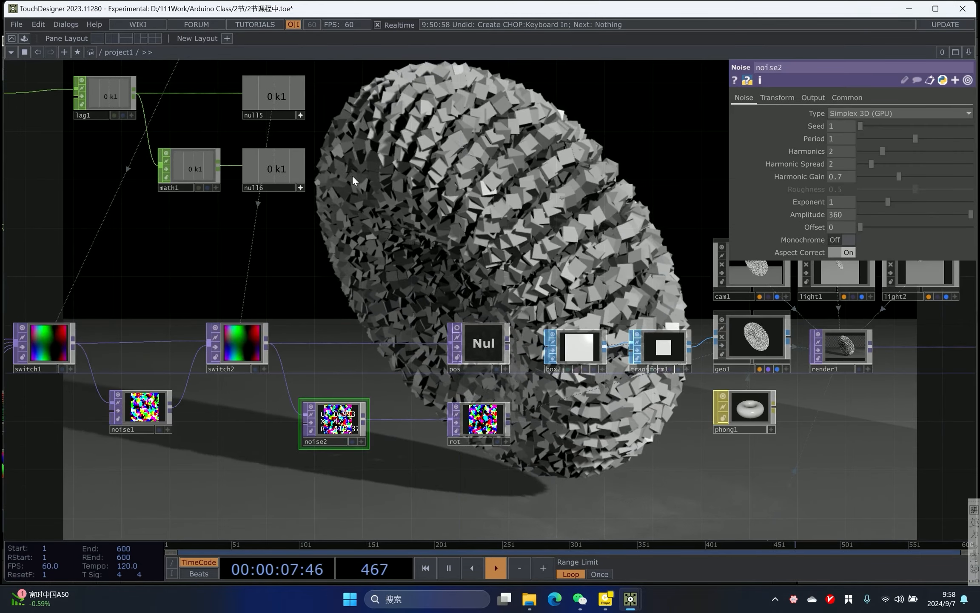
drag(273, 168, 808, 201)
click(843, 209)
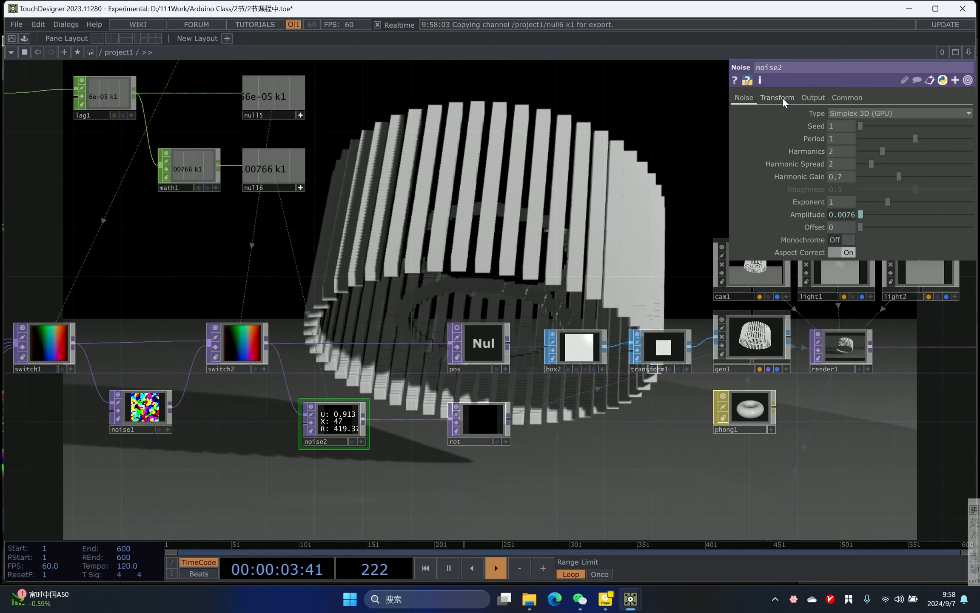
- Animate noise2's Translate Z with the expression absTime.seconds
click(783, 99)
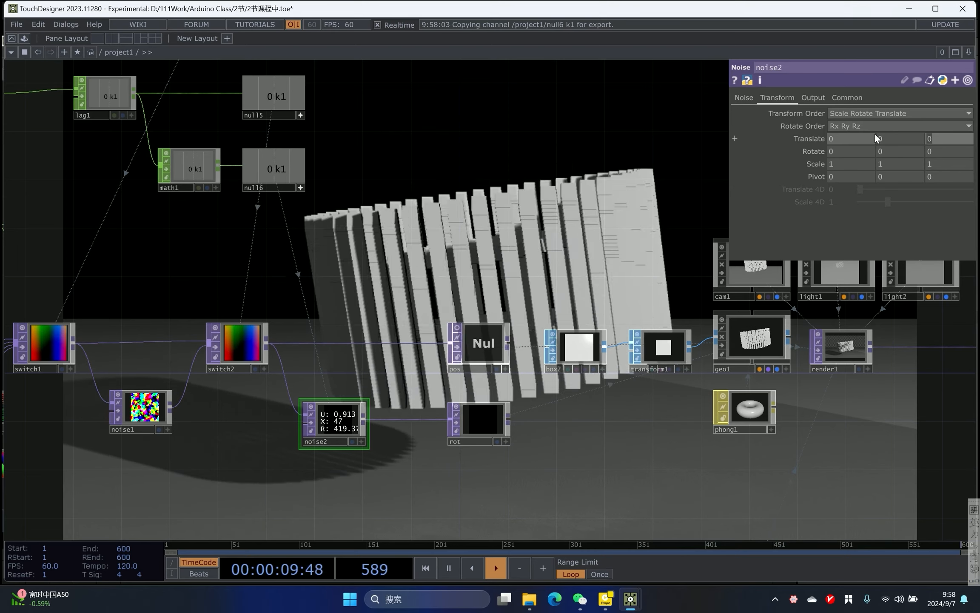
text(absTime.)
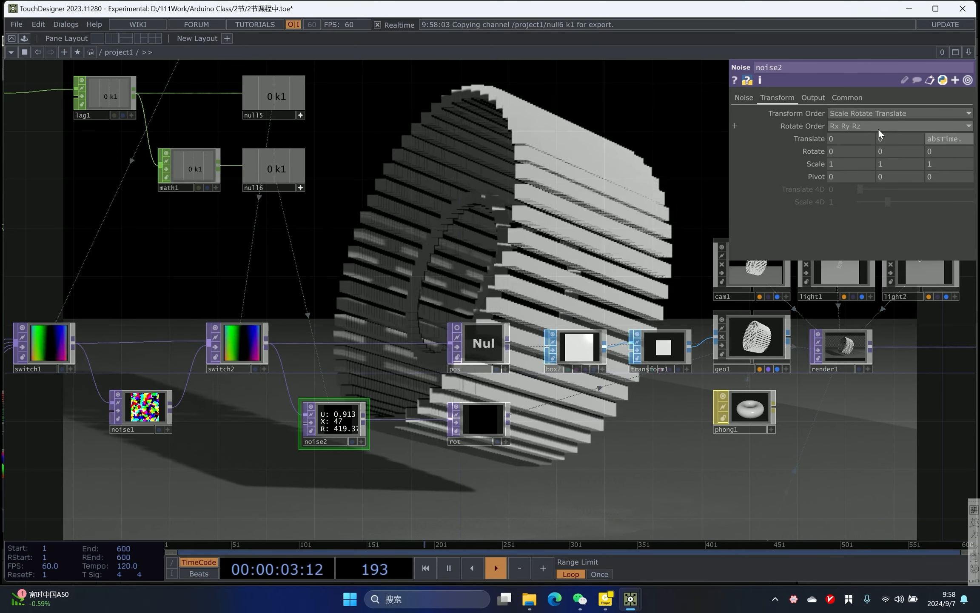
key(Return)
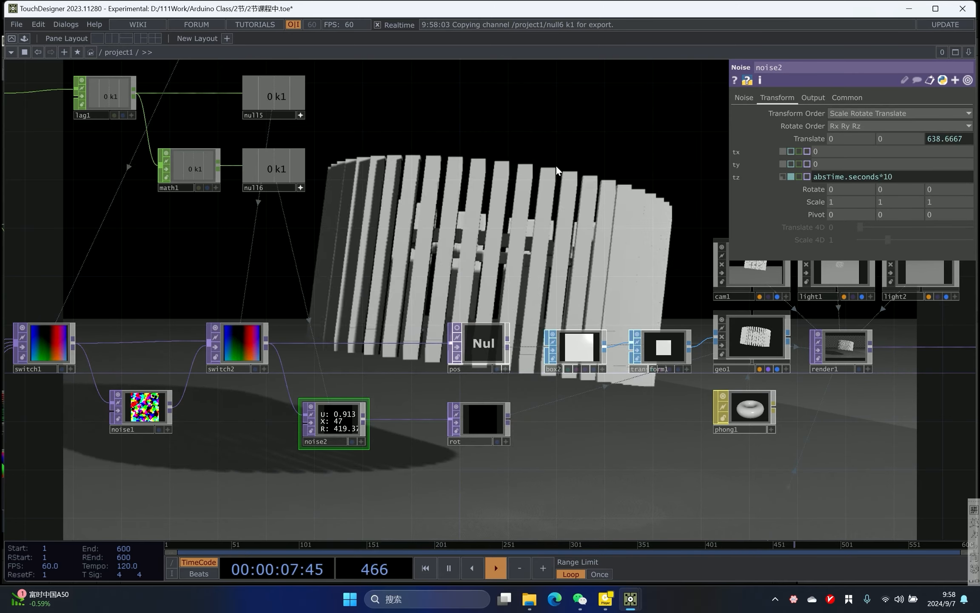
key(Return)
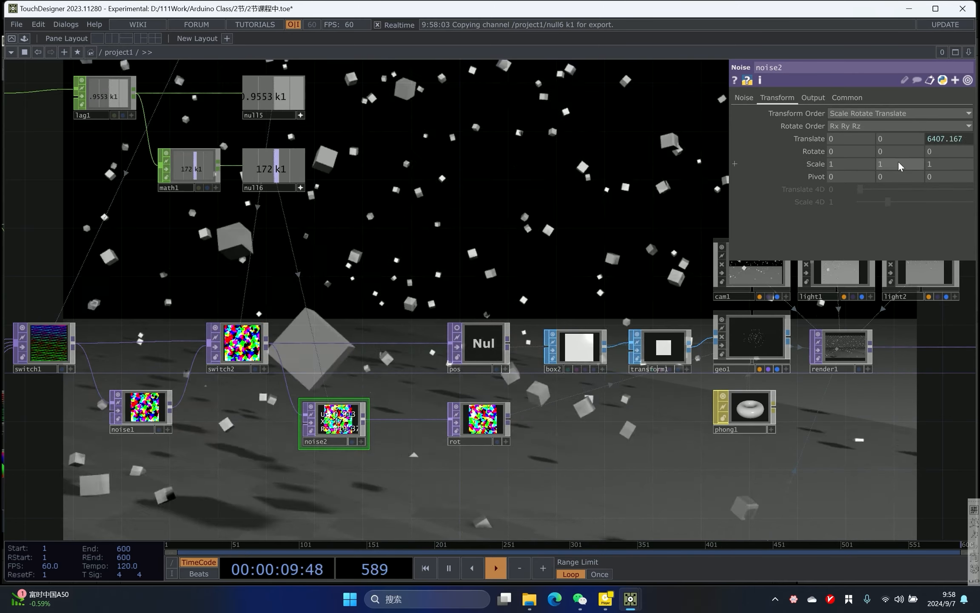
key(BackSpace)
key(BackSpace)
key(BackSpace)
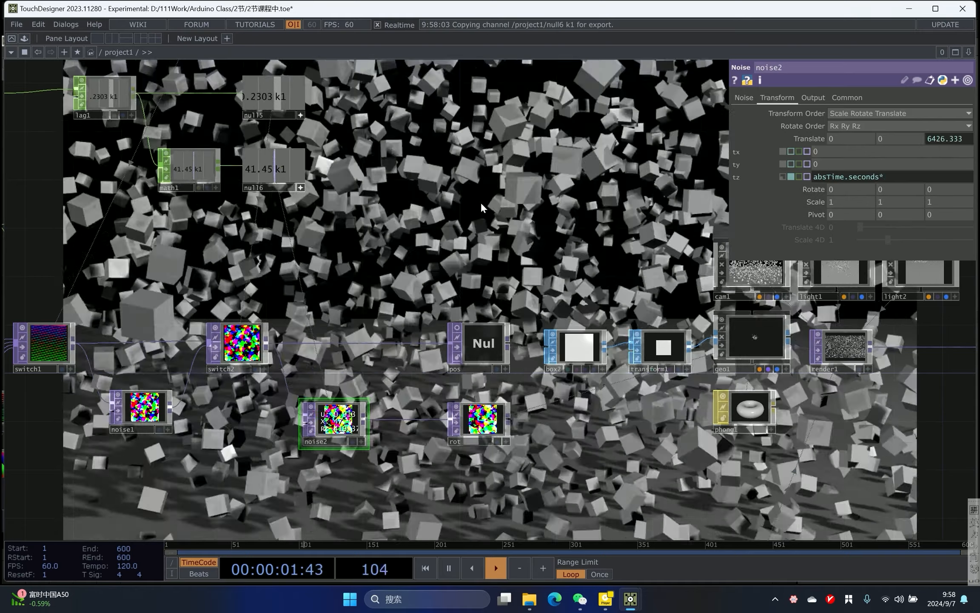
key(Return)
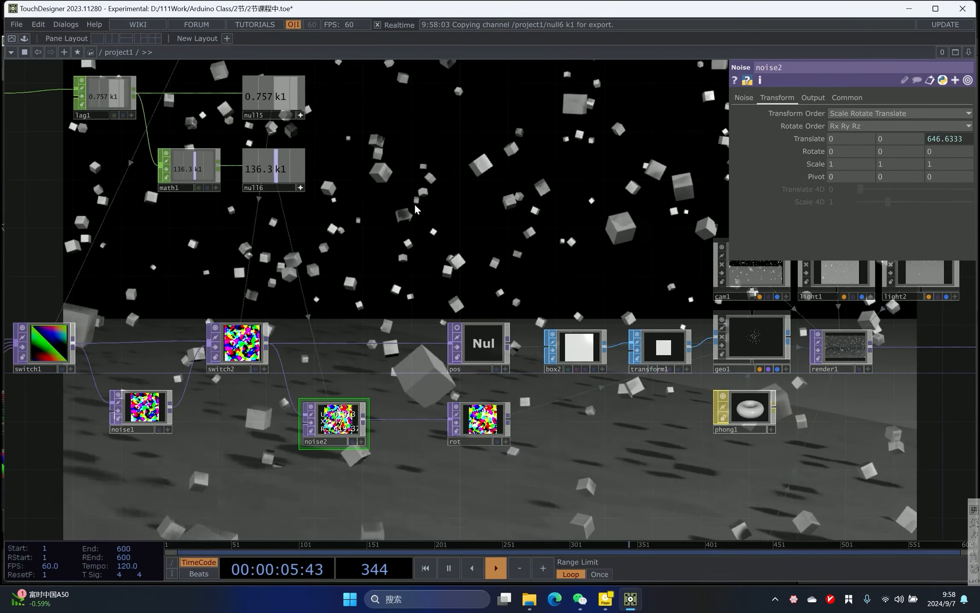
- Select geo1 and trigger a shape transition from the keyboard input to test the rotation
drag(501, 194, 463, 169)
scroll(429, 247, down, 3)
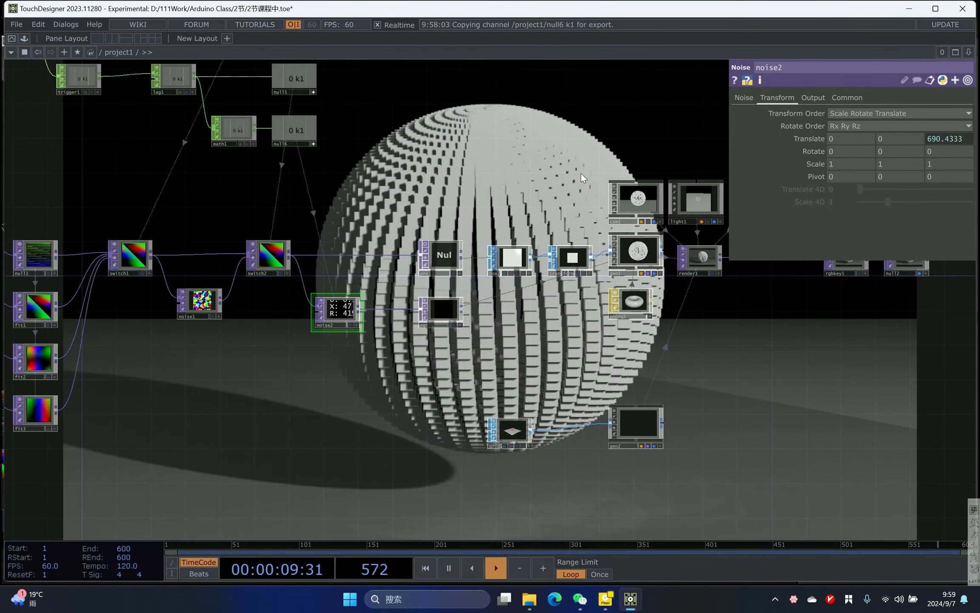
scroll(490, 202, up, 3)
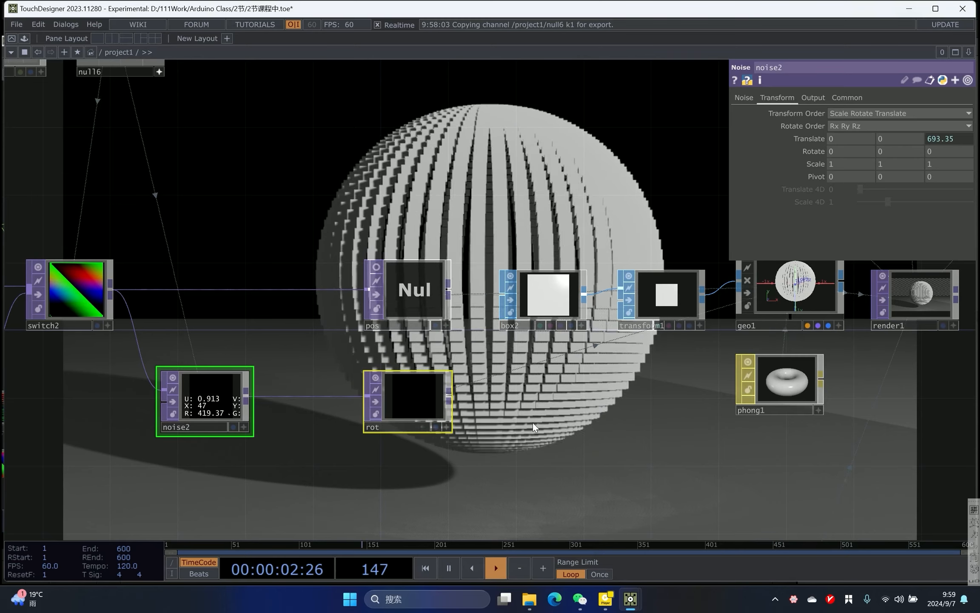
drag(690, 428, 495, 417)
click(596, 293)
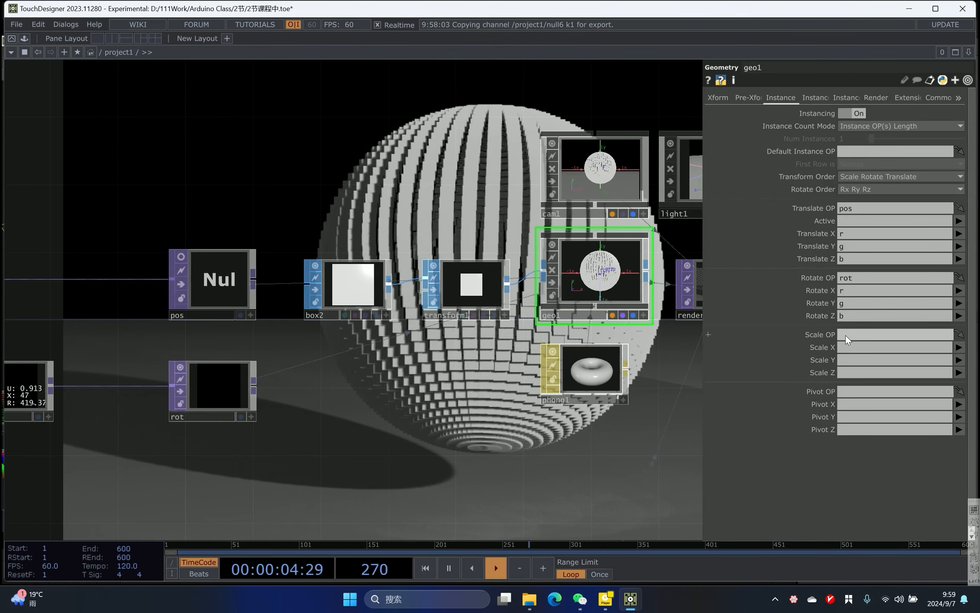
drag(643, 353, 894, 345)
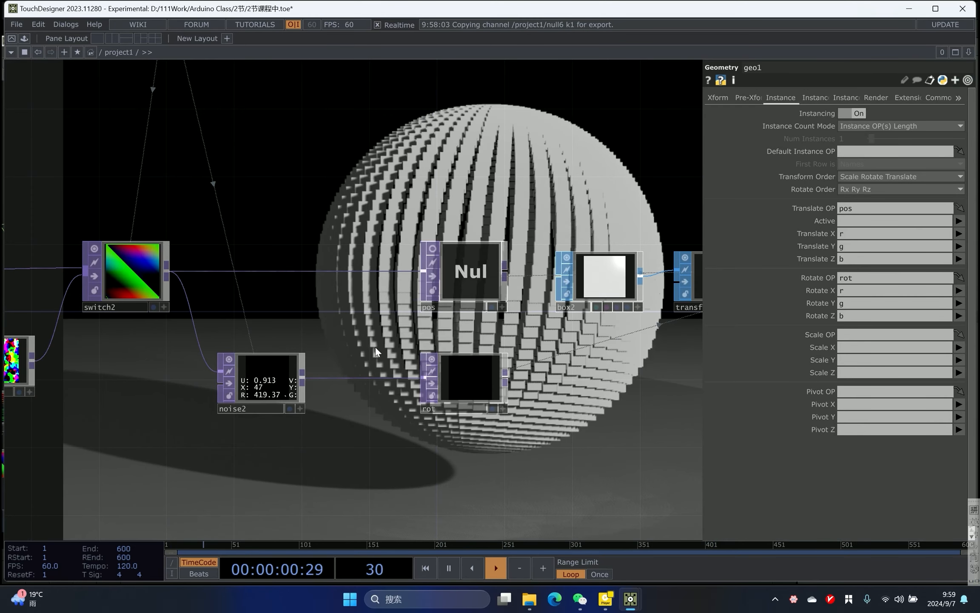
key(1)
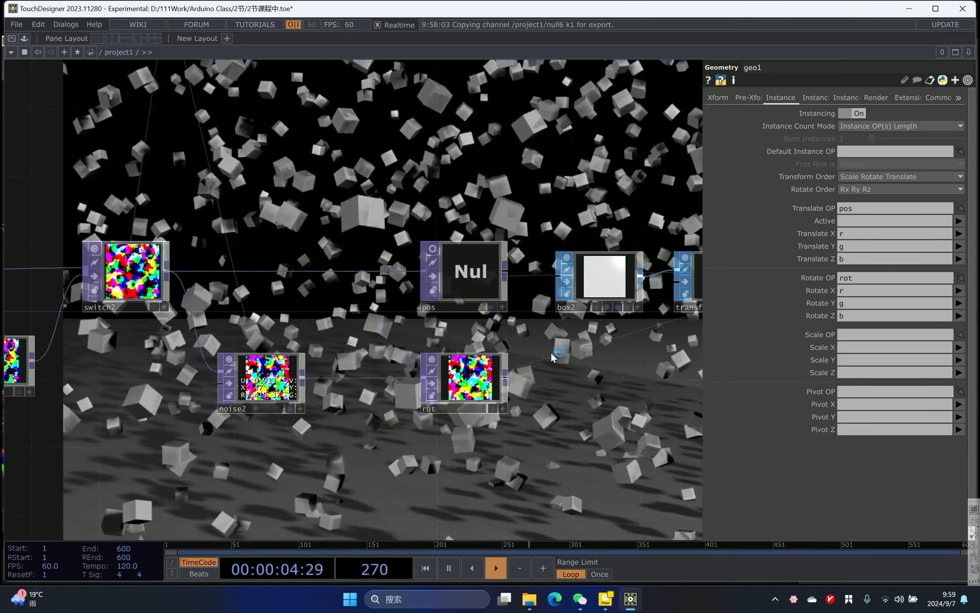
- Duplicate the noise2 and rot pair and place the copies below the originals
click(269, 397)
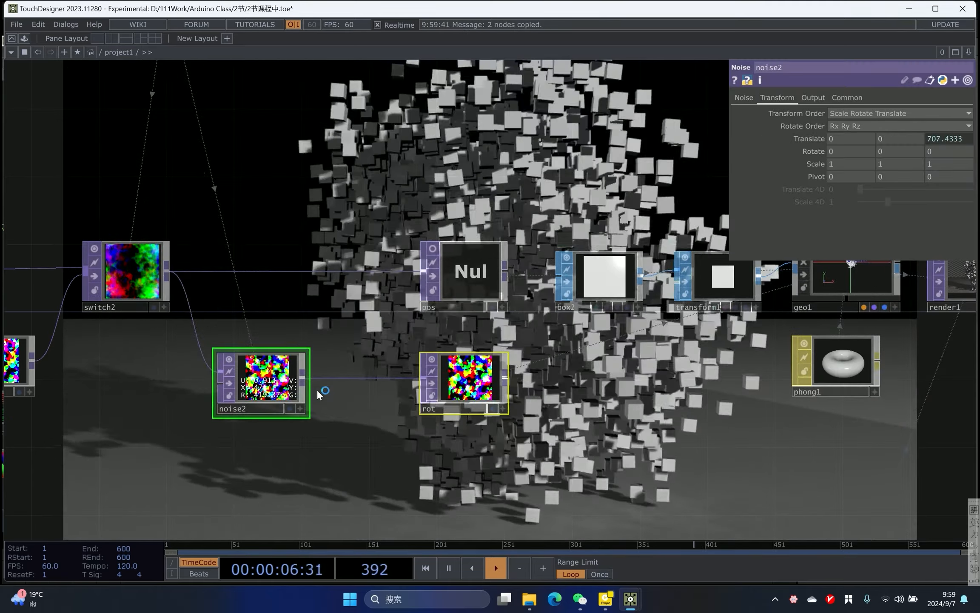
key(ctrl+c)
key(ctrl+v)
right_drag(108, 415, 108, 418)
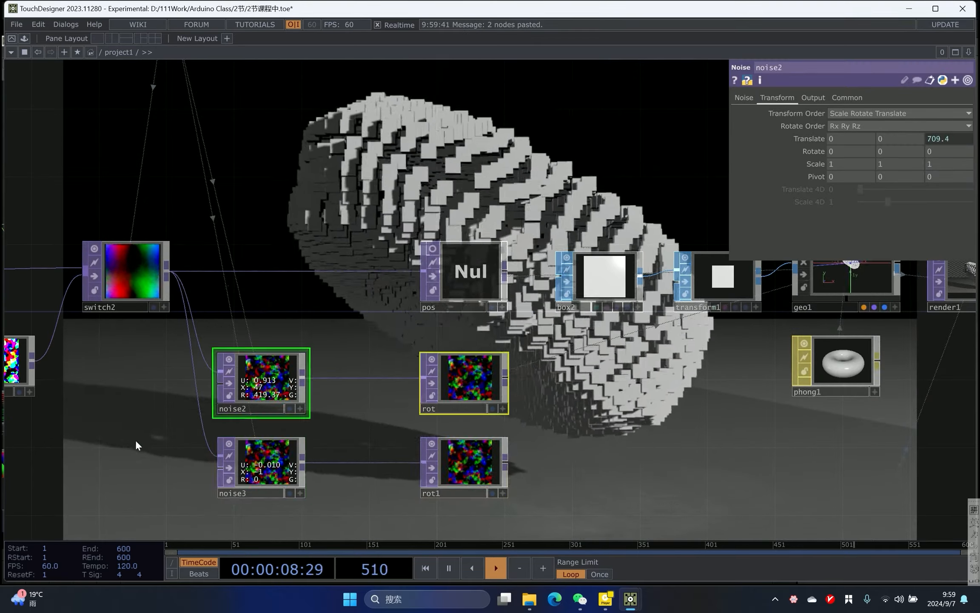
- Rename the duplicated rot node to scl
drag(135, 441, 84, 371)
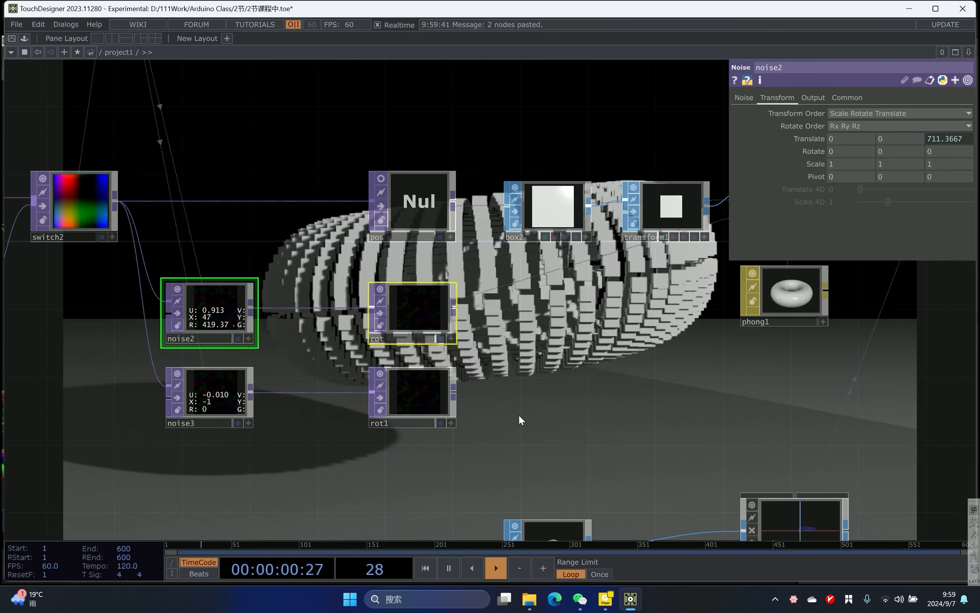
click(413, 426)
text(s)
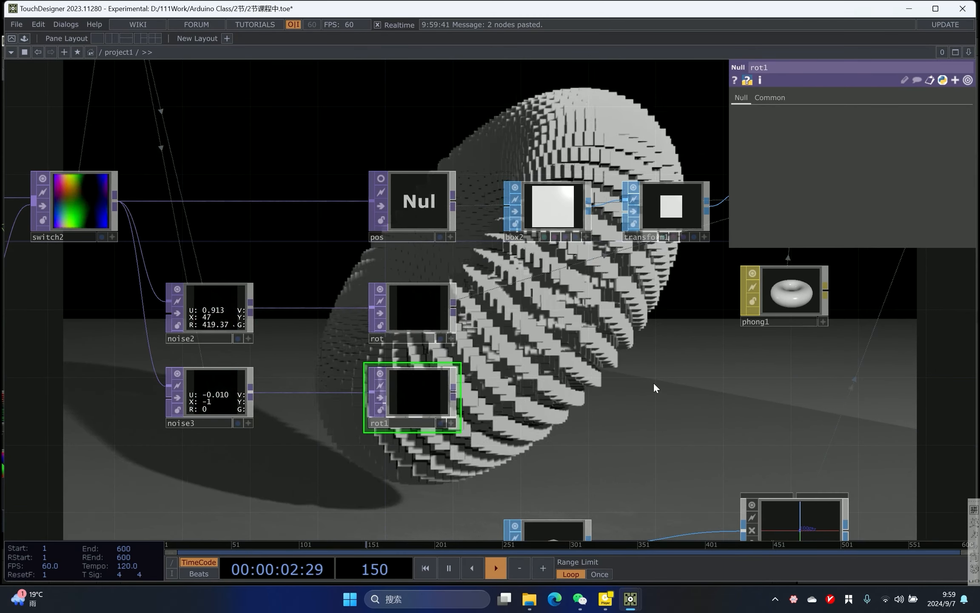
text(cl)
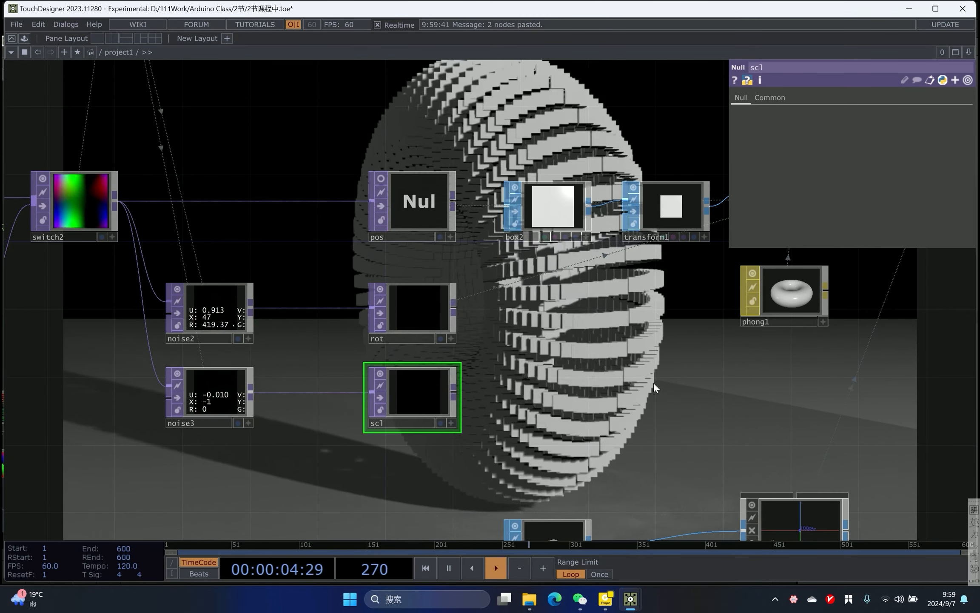
key(Return)
- Set geo1's Scale OP to scl, mapping Scale X, Y and Z to r, g and b
drag(669, 297, 558, 363)
scroll(559, 363, down, 1)
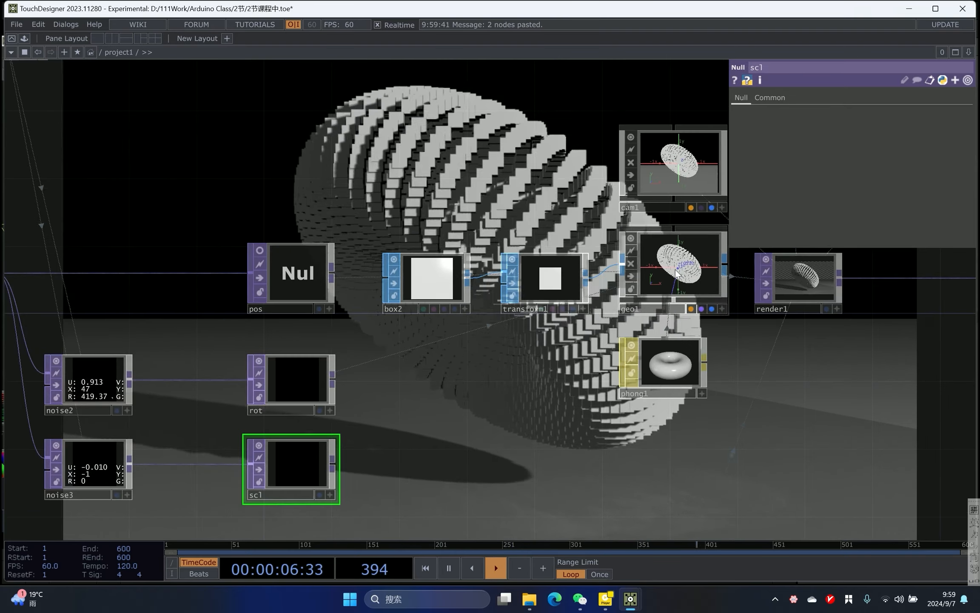
click(677, 266)
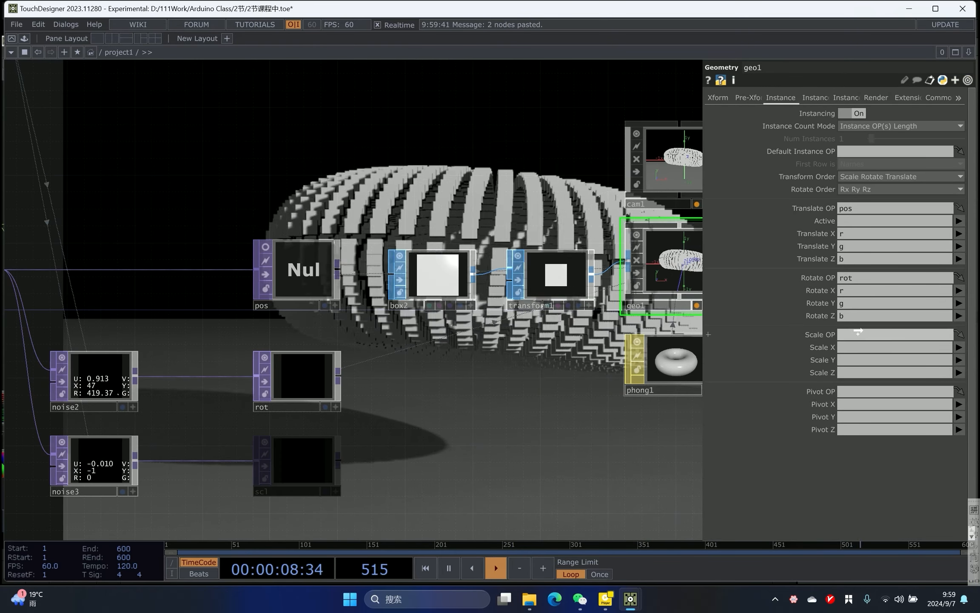
click(846, 345)
text(r)
click(848, 361)
text(g)
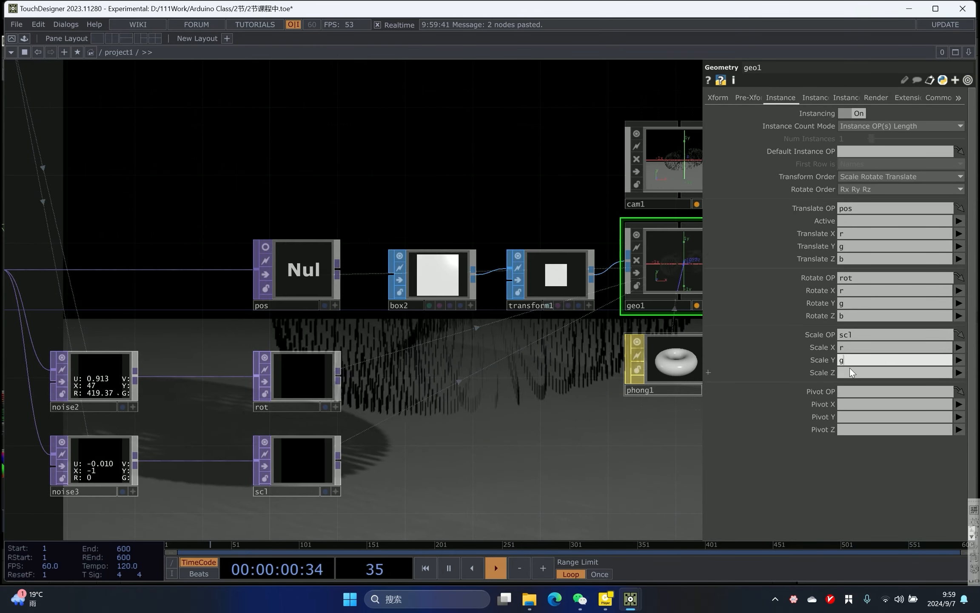
scroll(459, 420, down, 2)
scroll(521, 420, up, 2)
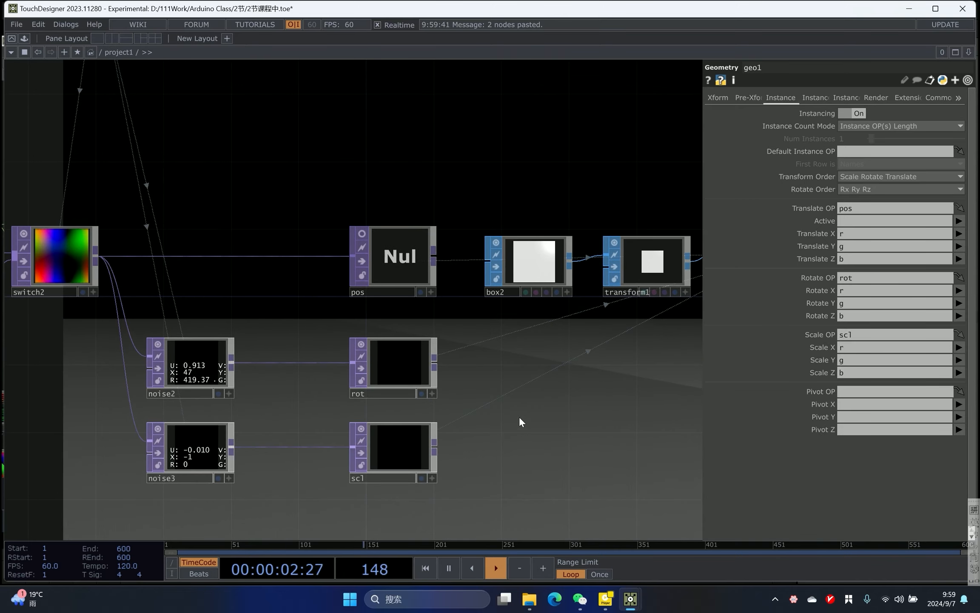
- Set noise3's Offset to 1 and save the project
double_click(445, 10)
click(210, 445)
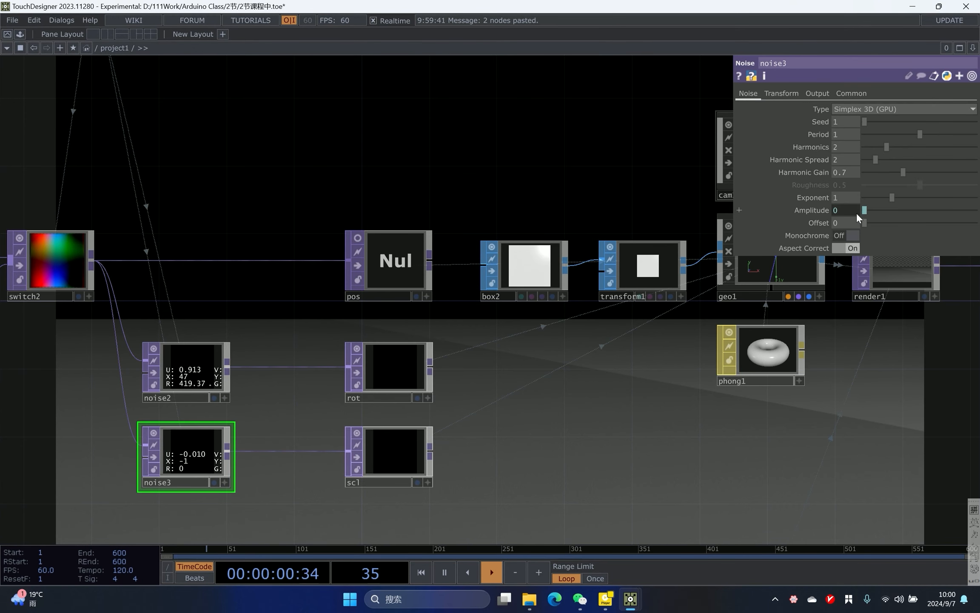
drag(865, 223, 974, 223)
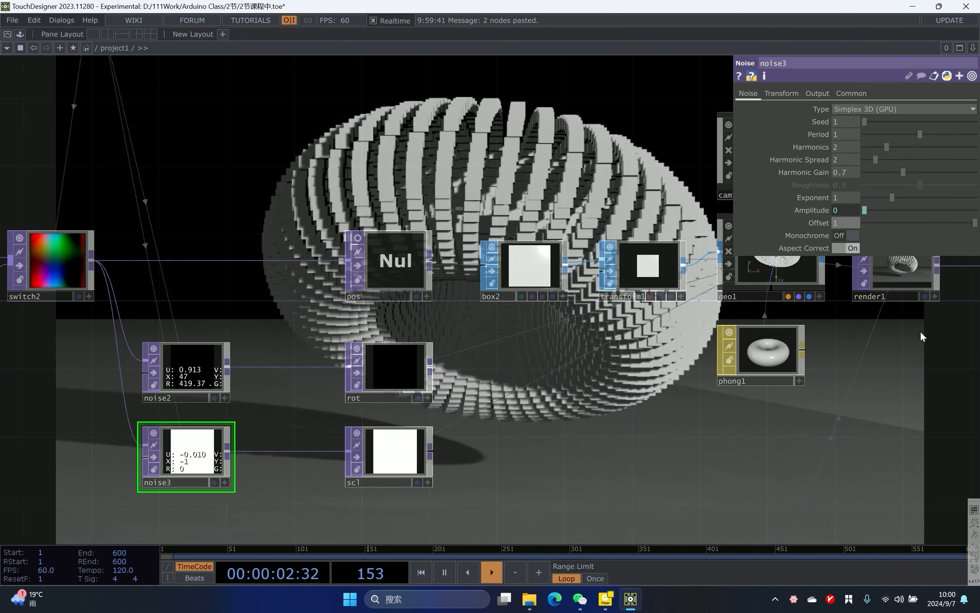
drag(466, 430, 475, 424)
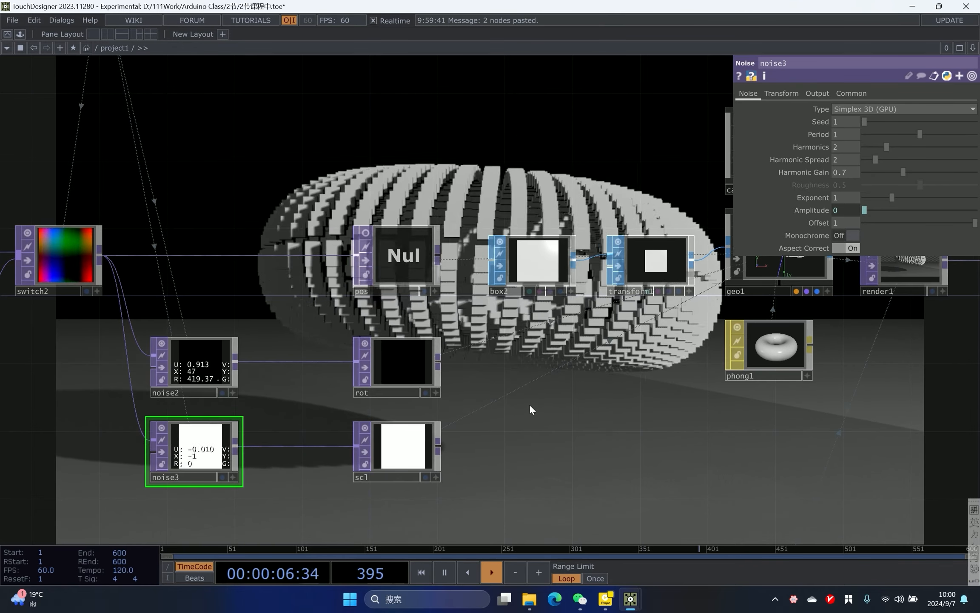
scroll(641, 392, down, 3)
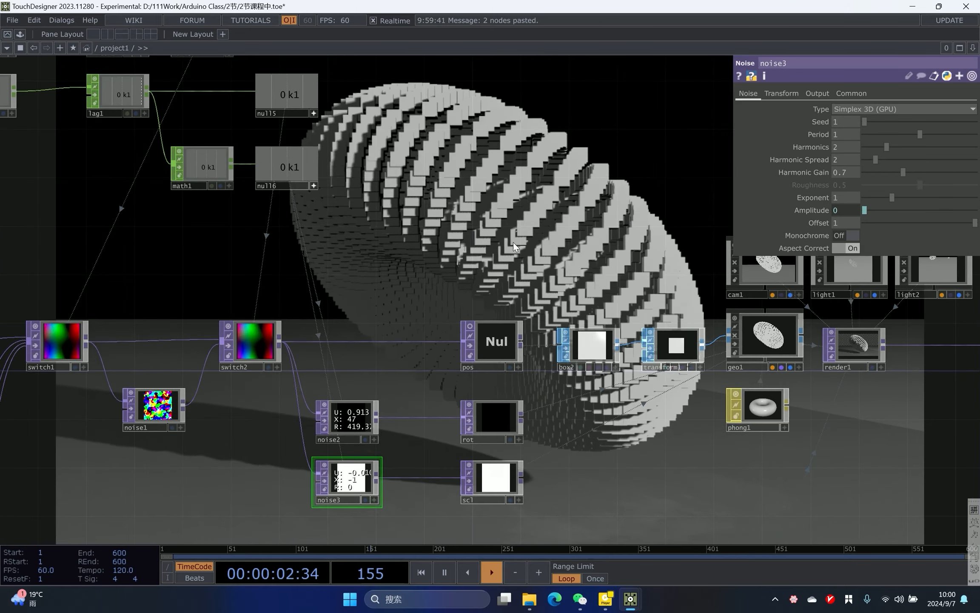
key(ctrl+s)
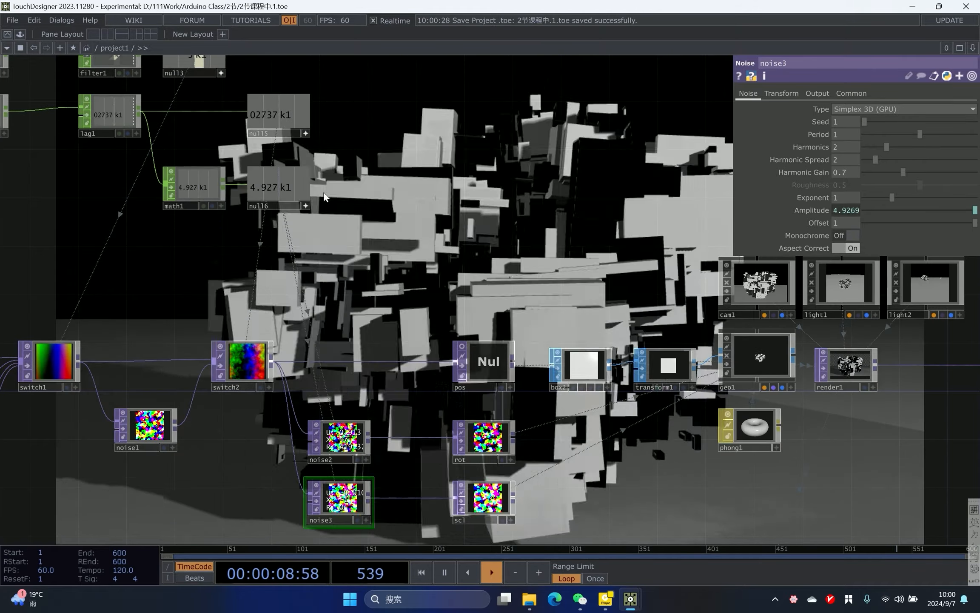
- Duplicate the math1 and null16 pair and set the copy's To Range maximum to 2
drag(358, 188, 154, 234)
right_drag(154, 233, 153, 234)
drag(313, 220, 340, 236)
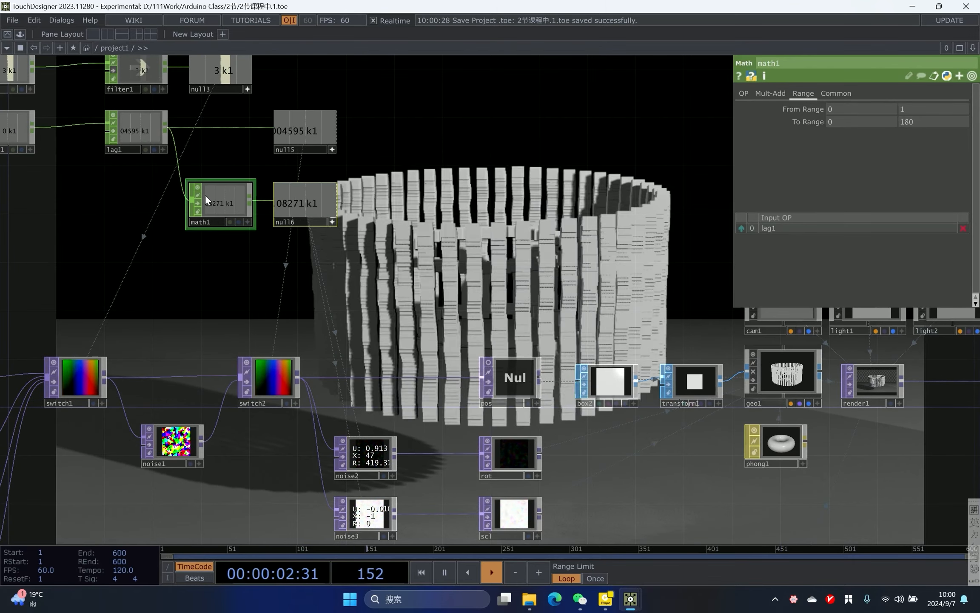
key(ctrl+c)
key(ctrl+v)
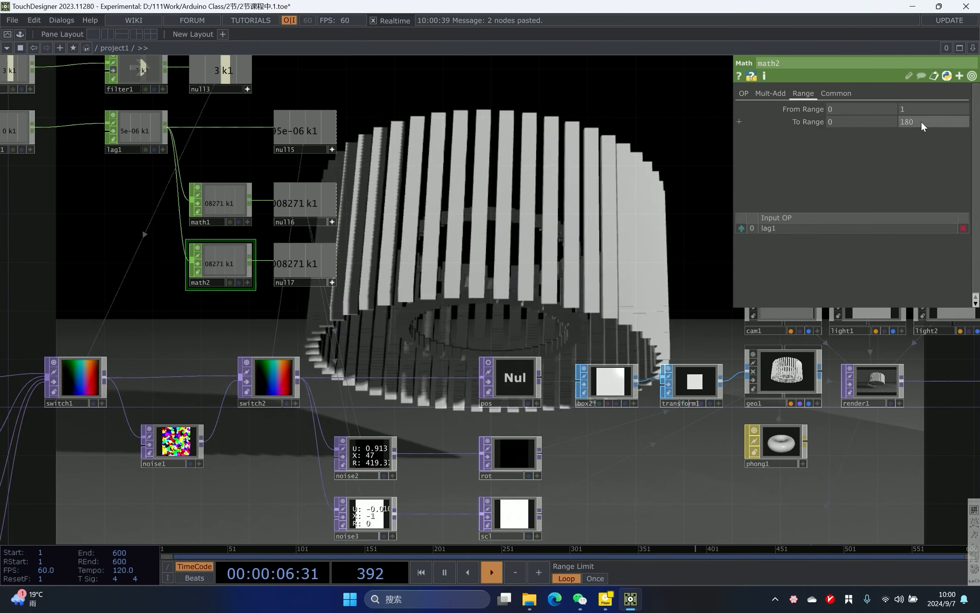
click(950, 121)
text(2)
key(Return)
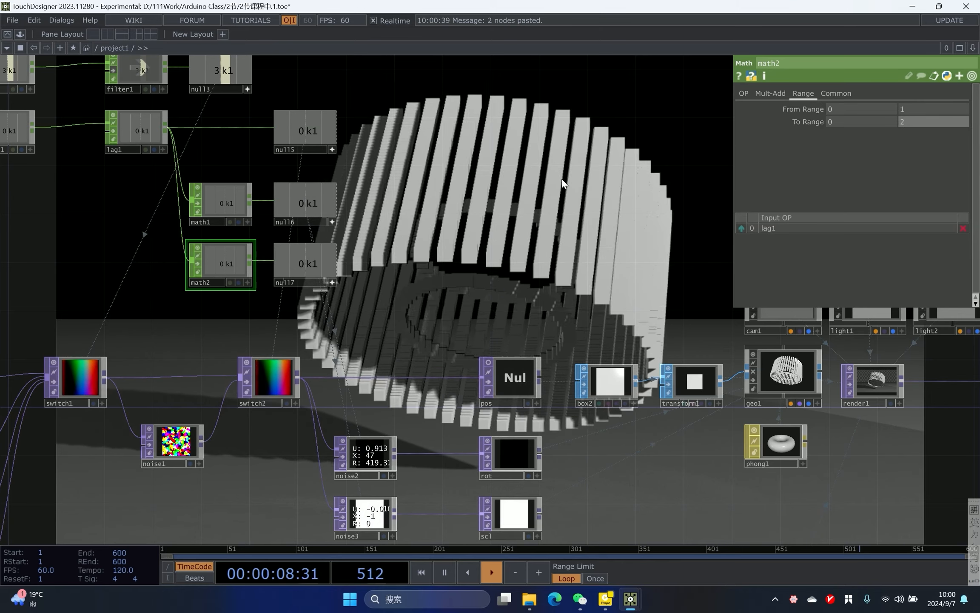
- Link null17's channel to noise3's Amplitude parameter
drag(362, 306, 331, 275)
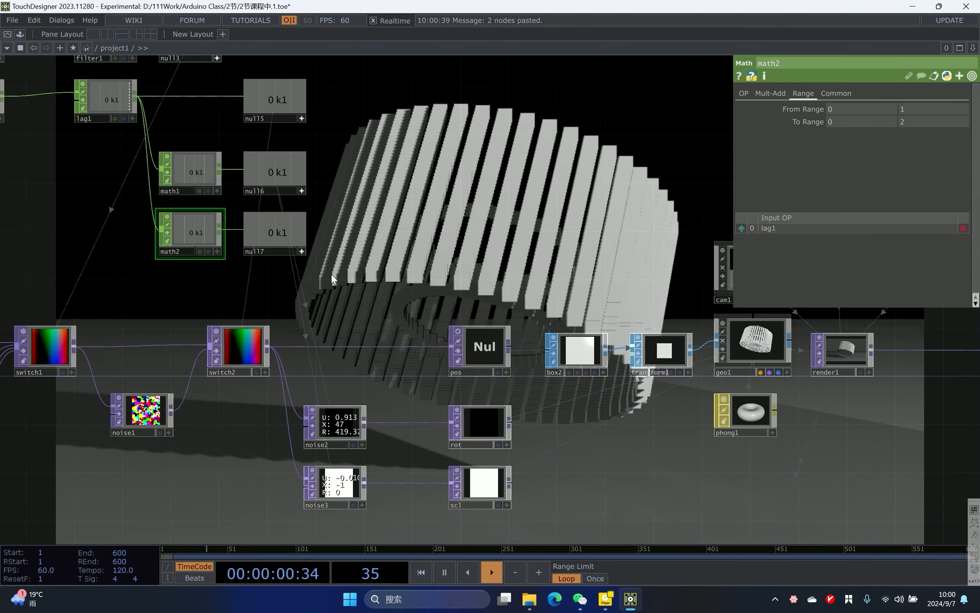
click(334, 486)
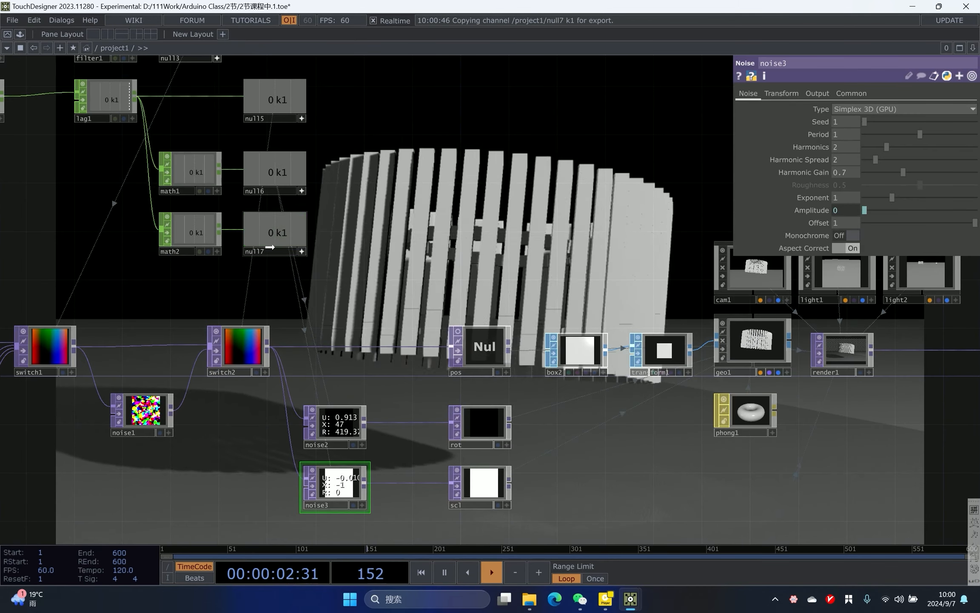
drag(274, 238, 273, 247)
drag(837, 210, 837, 210)
click(843, 206)
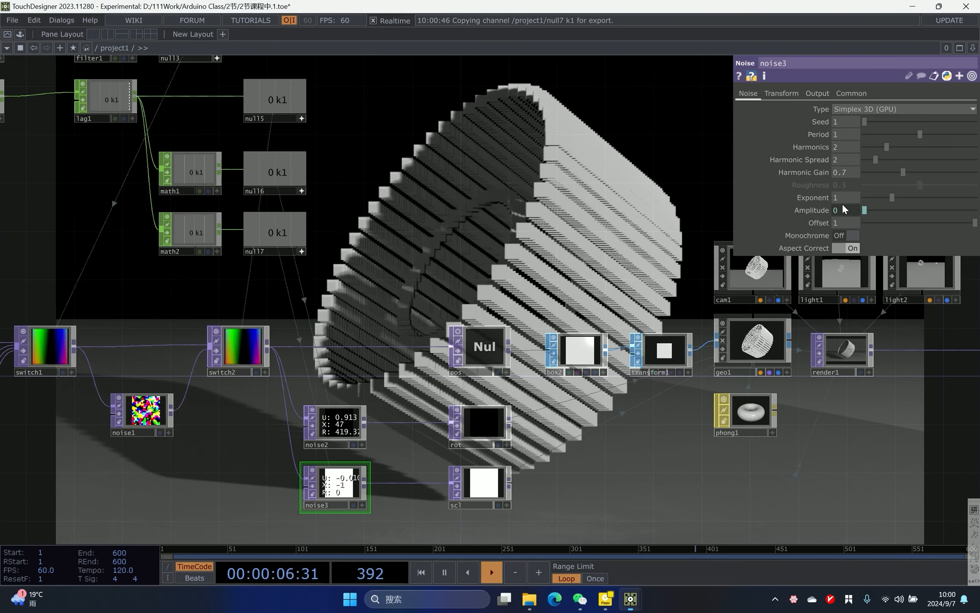
- Trigger two shape transitions from the keyboard to test the instance scaling
drag(551, 200, 495, 210)
key(1)
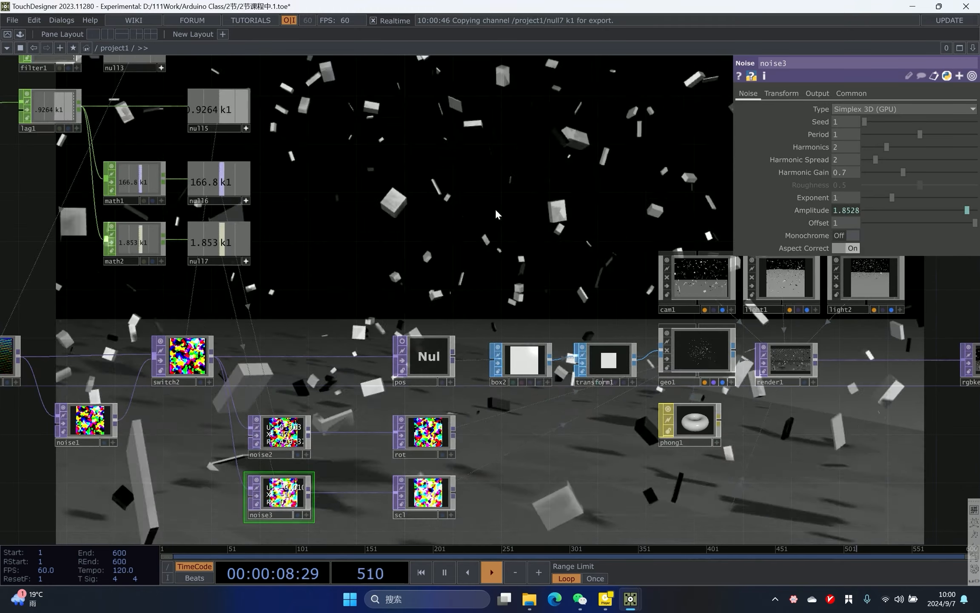
drag(500, 213, 473, 199)
drag(515, 416, 440, 443)
scroll(493, 399, up, 3)
key(1)
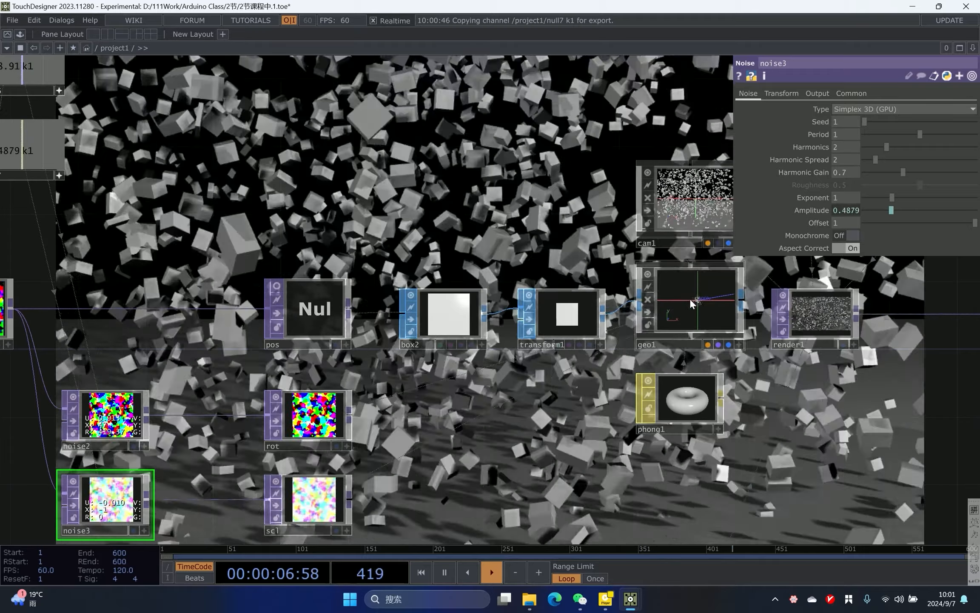
- Set geo1's Scale Y and Scale Z to r so instances scale uniformly
click(690, 299)
drag(549, 409, 600, 338)
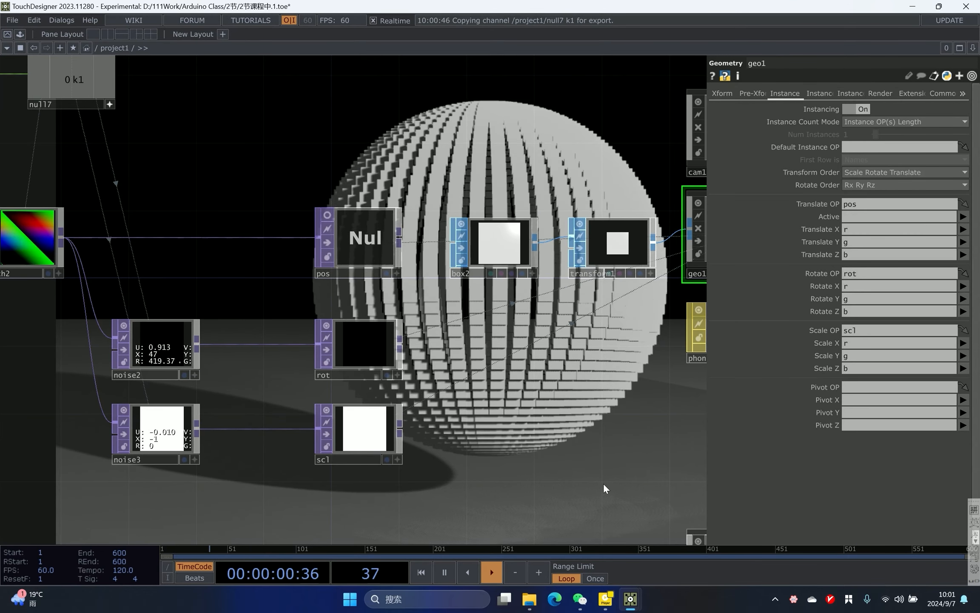
drag(854, 358, 826, 355)
text(e)
key(Tab)
key(BackSpace)
text(r)
key(Tab)
text(r)
drag(594, 393, 480, 430)
drag(553, 417, 681, 595)
drag(572, 123, 623, 320)
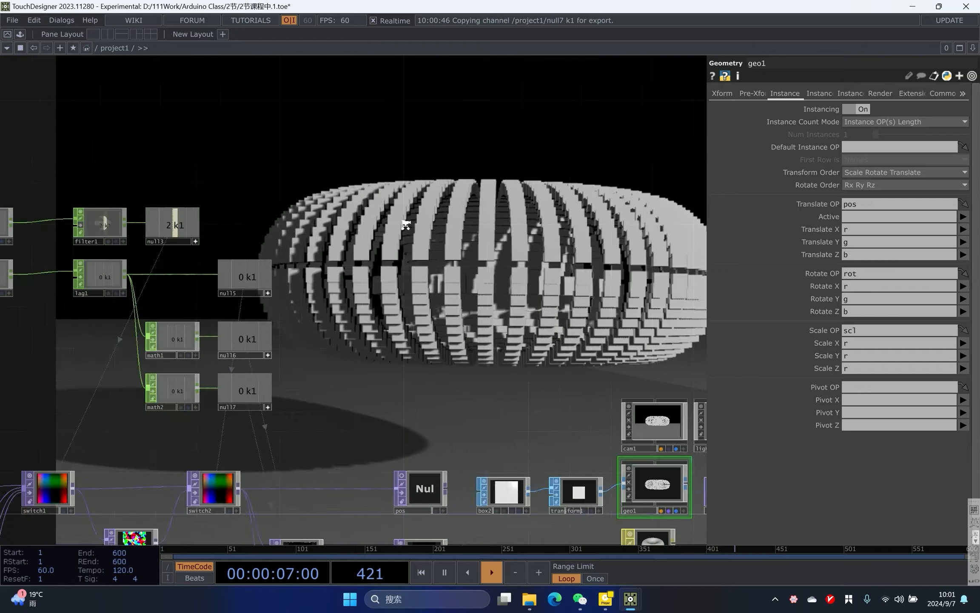
- Shift the rgbkey1 and null12 nodes to the right to make space after render1
scroll(275, 190, down, 3)
scroll(384, 279, up, 5)
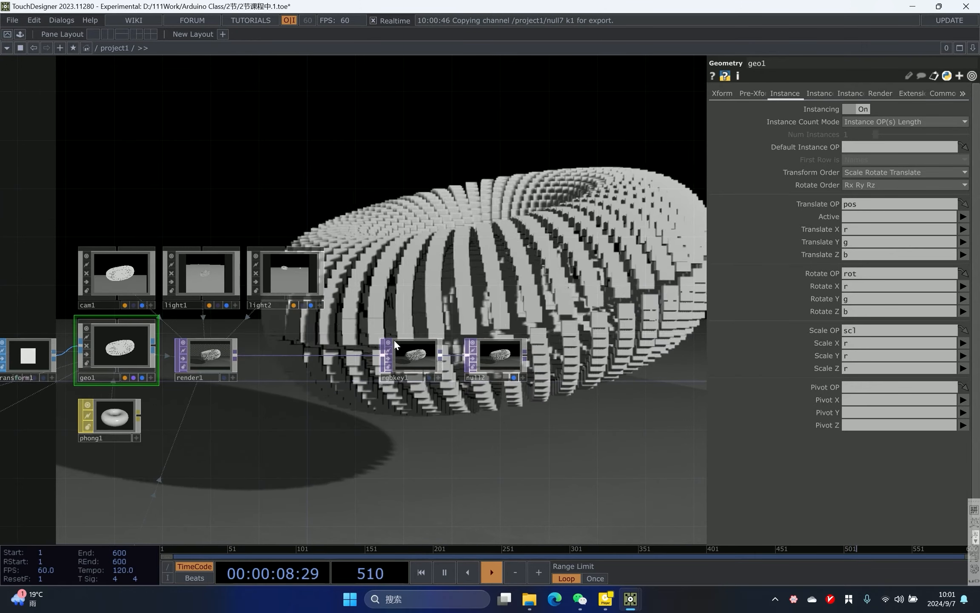
right_drag(404, 304, 471, 350)
drag(411, 359, 705, 363)
drag(572, 324, 510, 318)
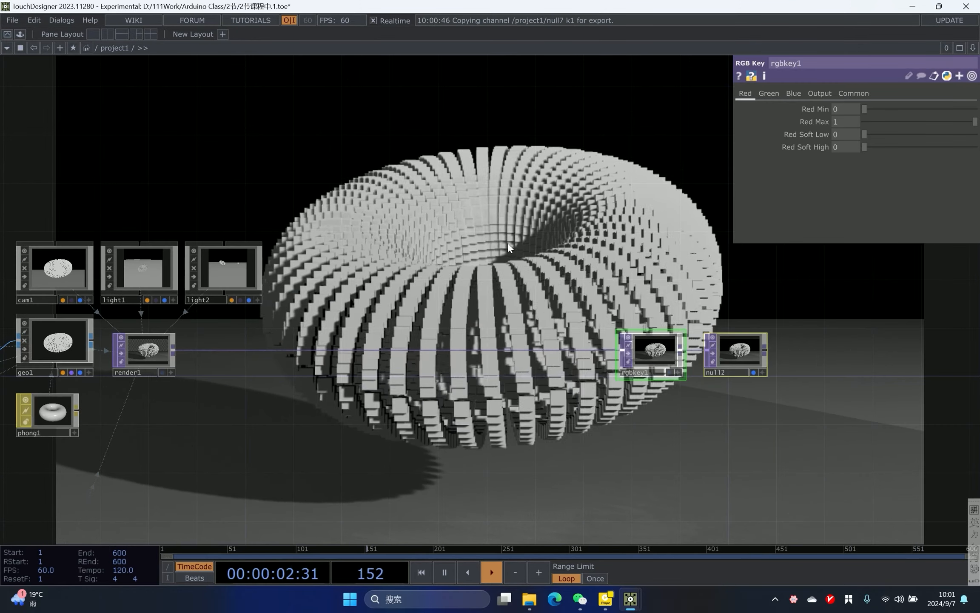
scroll(424, 268, up, 3)
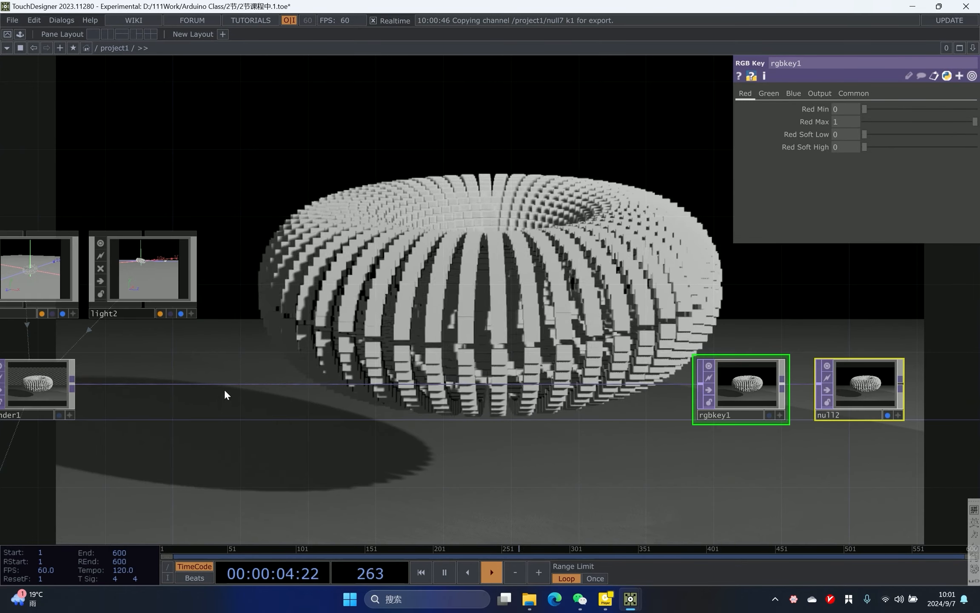
- Insert a Bloom TOP on the wire between render1 and rgbkey1
right_click(228, 373)
click(250, 374)
text(blo)
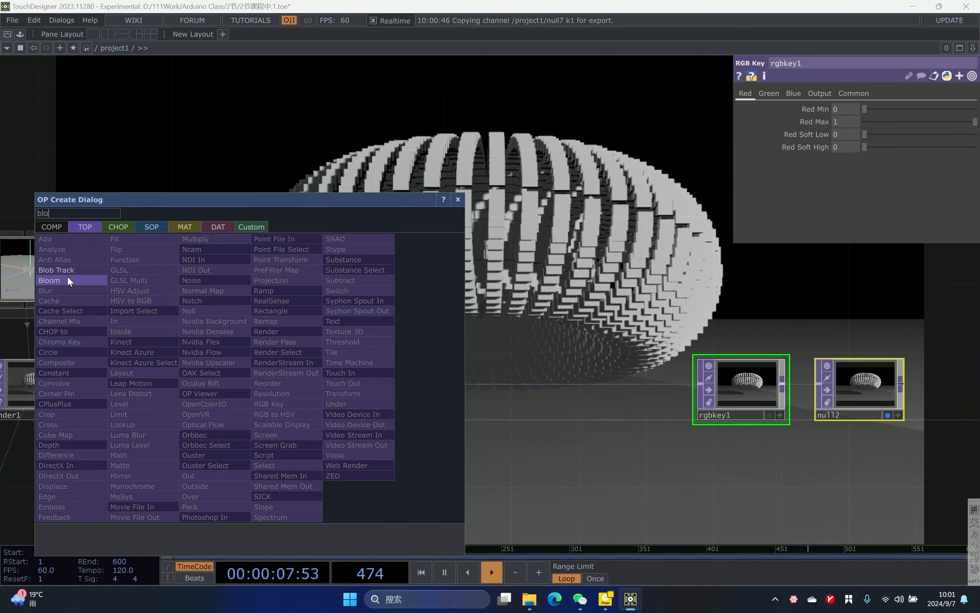
click(67, 275)
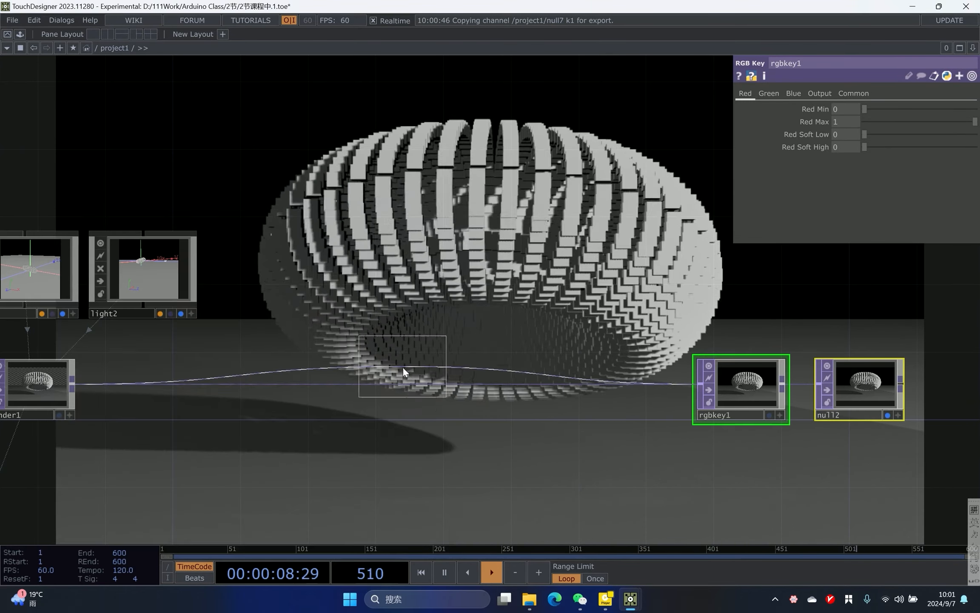
click(405, 380)
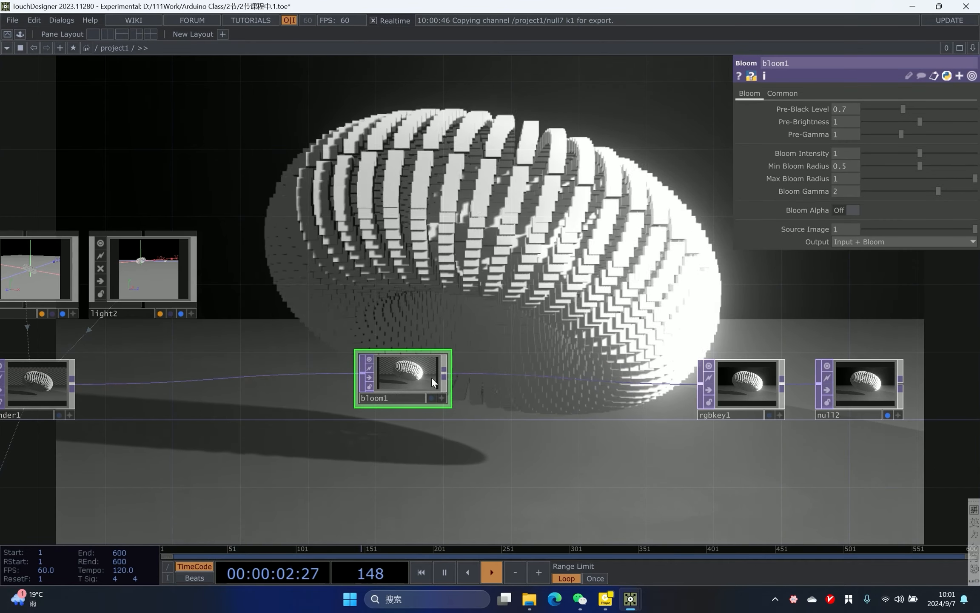
- Adjust the bloom's Pre-Black Level to about 0.74
drag(606, 235, 584, 255)
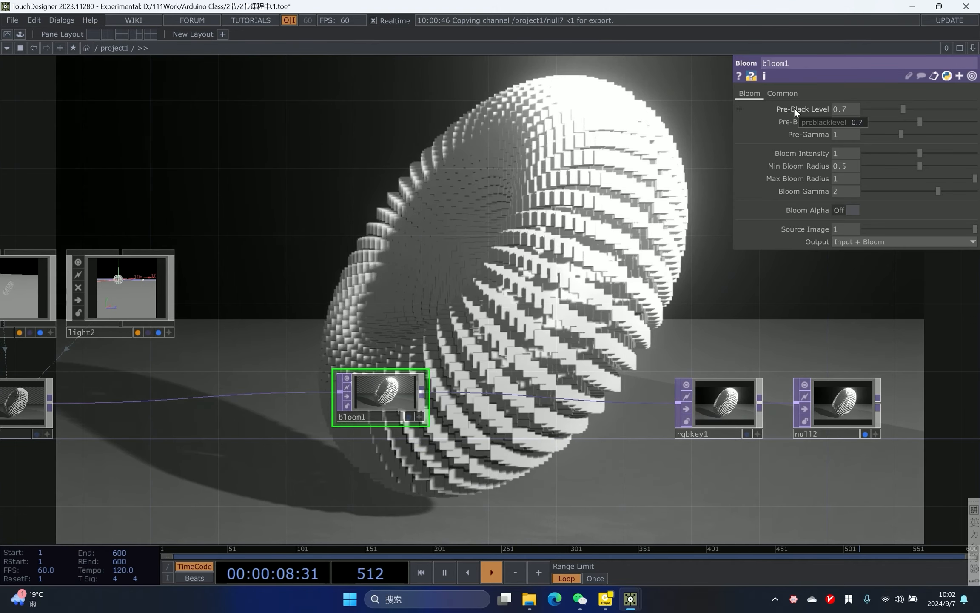
mouse_move(897, 113)
mouse_down()
mouse_move(917, 109)
mouse_move(891, 105)
mouse_move(901, 105)
mouse_up()
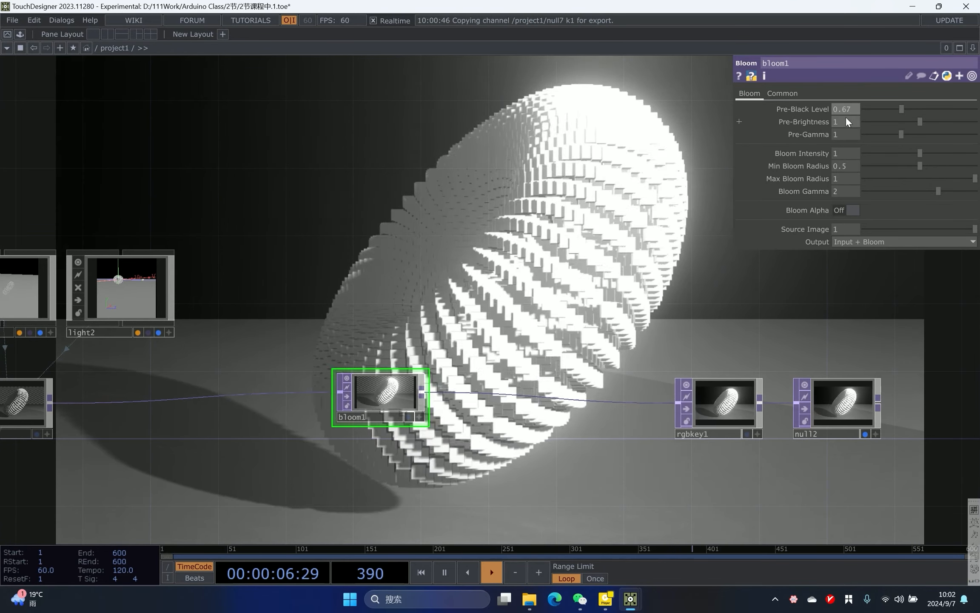
drag(902, 109, 899, 108)
key(ctrl+z)
scroll(599, 235, down, 5)
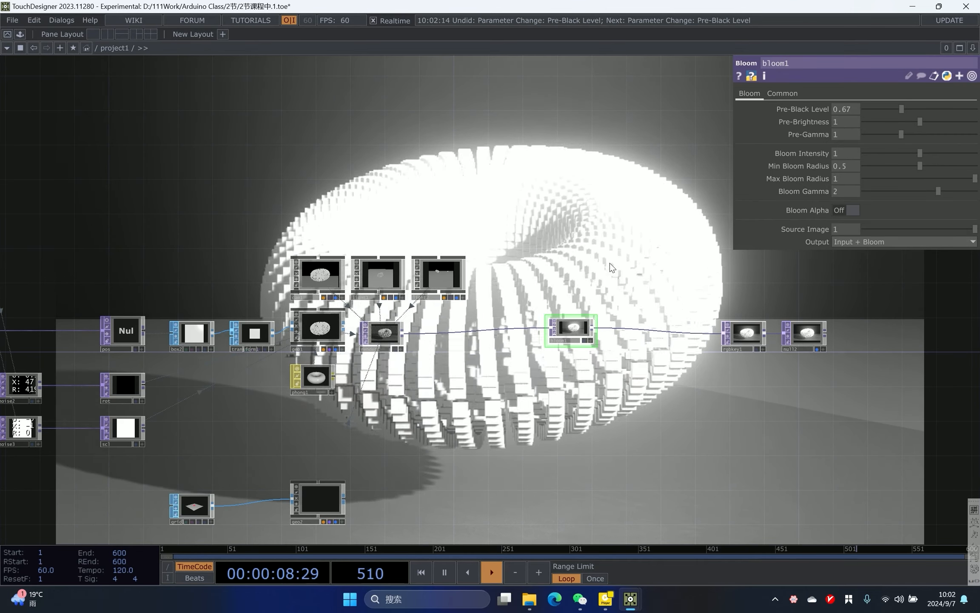
drag(903, 109, 898, 109)
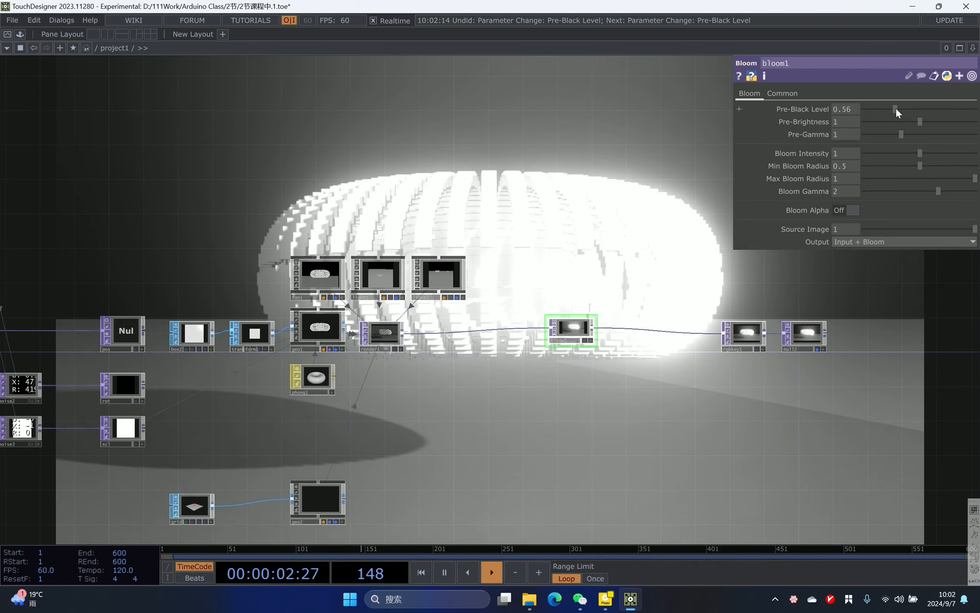
drag(897, 109, 906, 108)
- Duplicate the second Math CHOP and its null to add a third range-mapped channel
drag(545, 139, 691, 158)
drag(290, 213, 512, 196)
scroll(512, 196, up, 3)
scroll(511, 197, down, 5)
drag(155, 103, 402, 146)
click(477, 123)
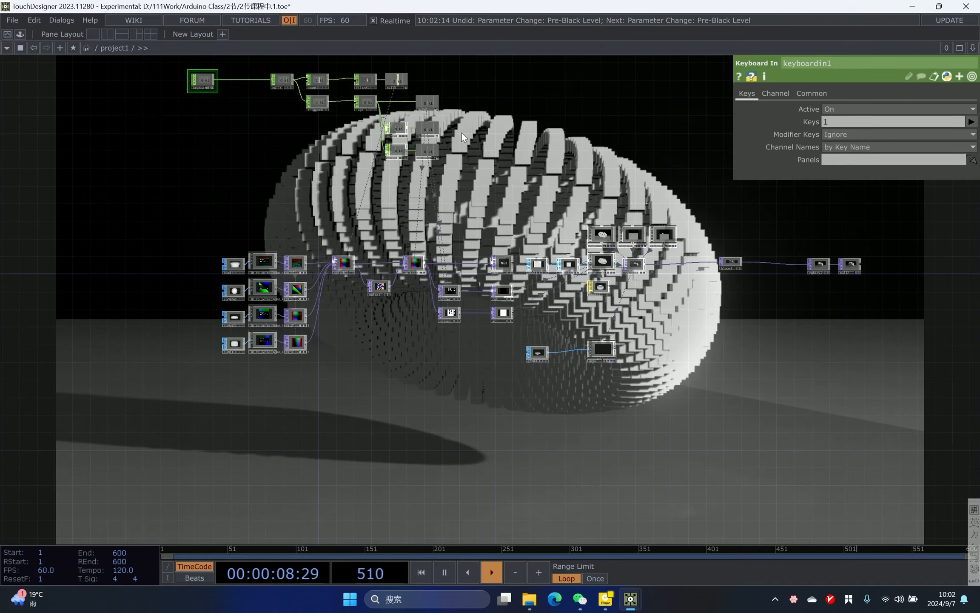
scroll(463, 131, up, 5)
drag(499, 164, 318, 244)
drag(81, 241, 229, 258)
key(ctrl+c)
key(ctrl+v)
click(167, 283)
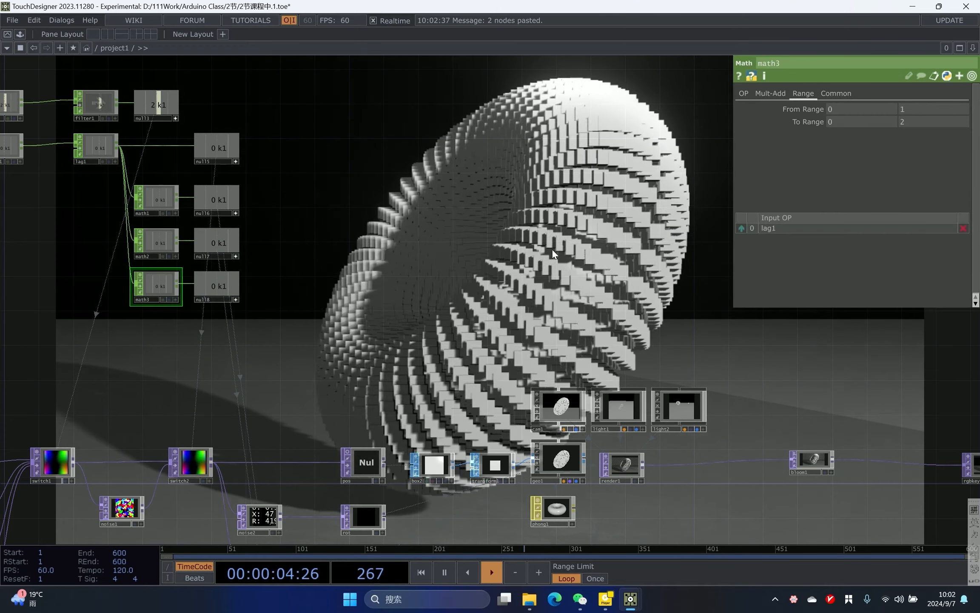
click(816, 457)
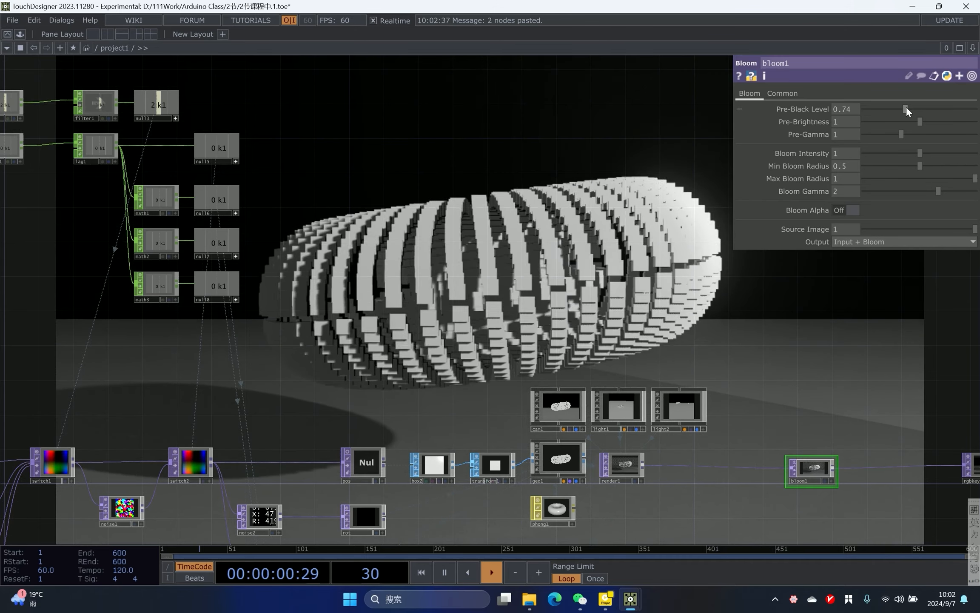
- Set the third Math CHOP's To Range minimum to 0.7
drag(905, 107, 903, 107)
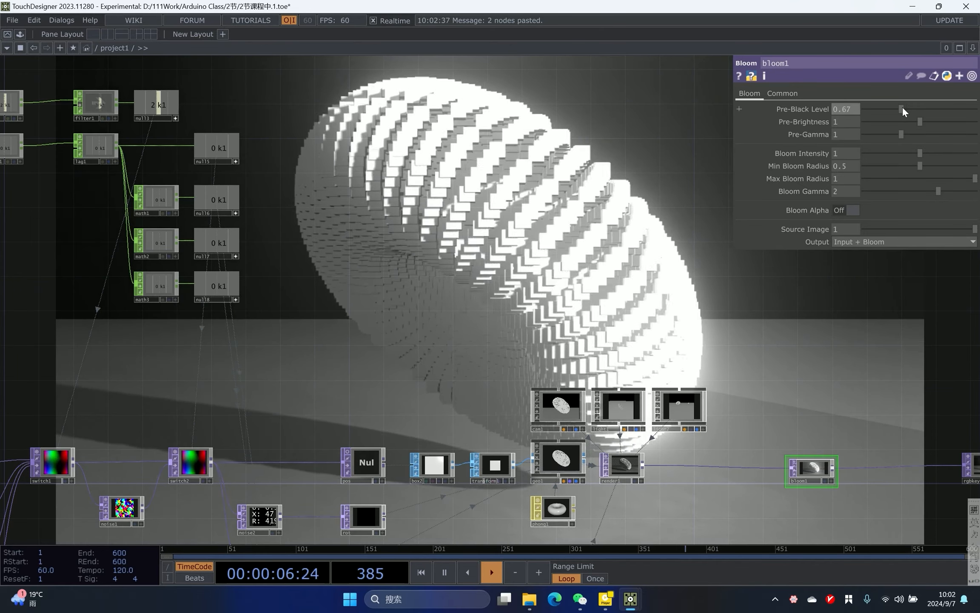
click(157, 284)
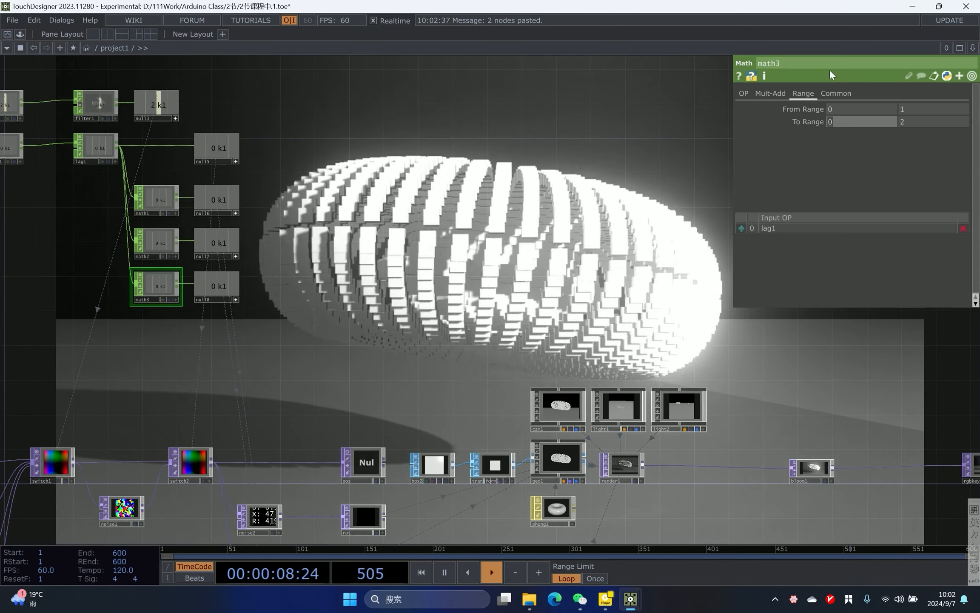
text(0.7)
click(749, 167)
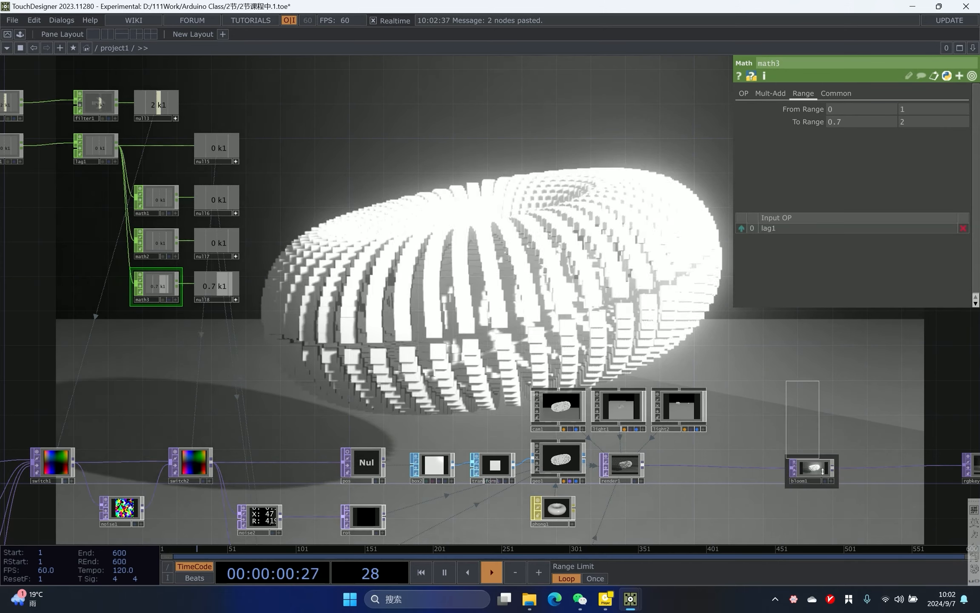
- Set the third Math CHOP's To Range maximum to 0.65
click(822, 470)
drag(902, 108, 901, 108)
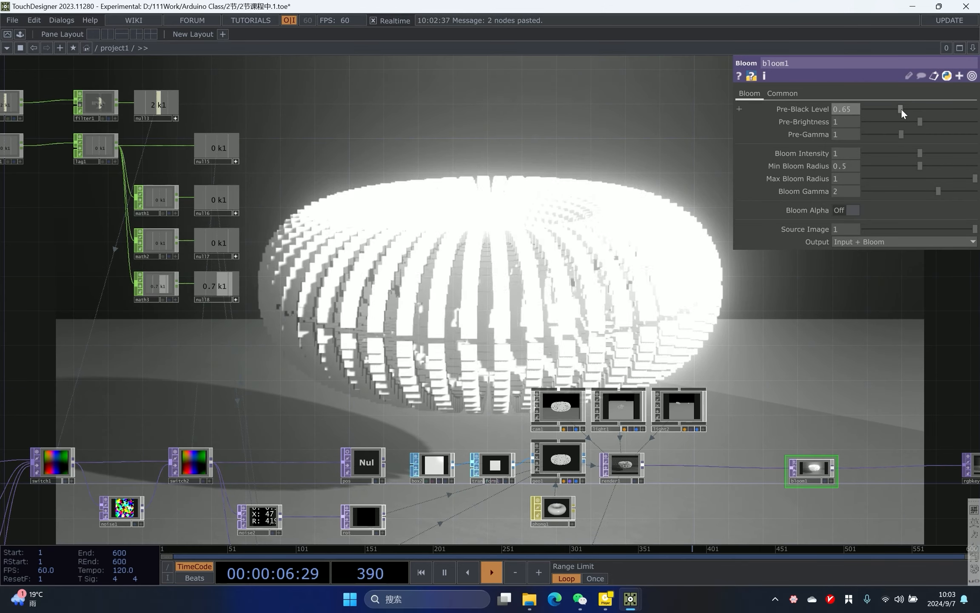
click(164, 285)
text(0.65)
key(Return)
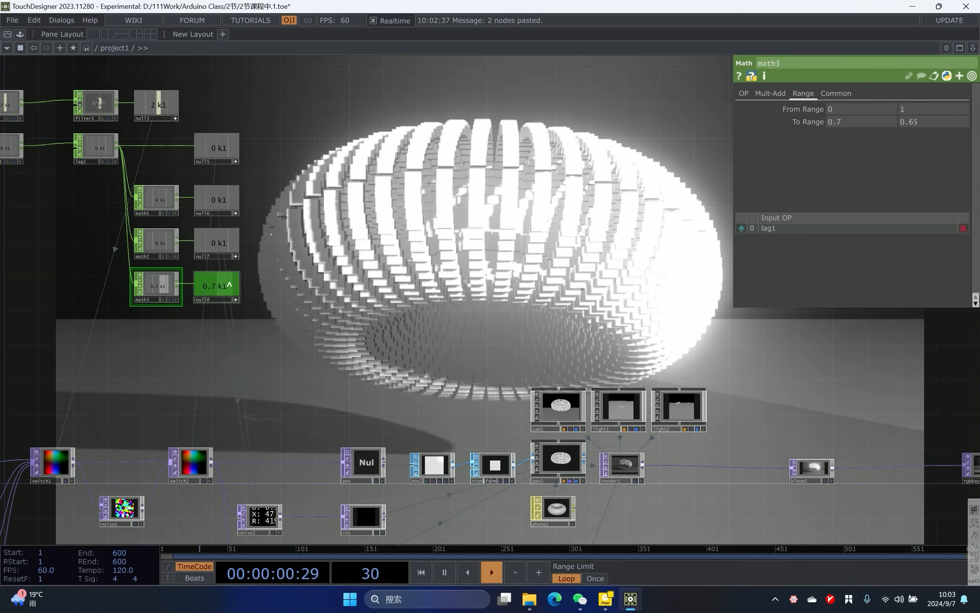
- Reference the null18 channel in the bloom's Pre-Black Level so the bloom follows the trigger
click(814, 470)
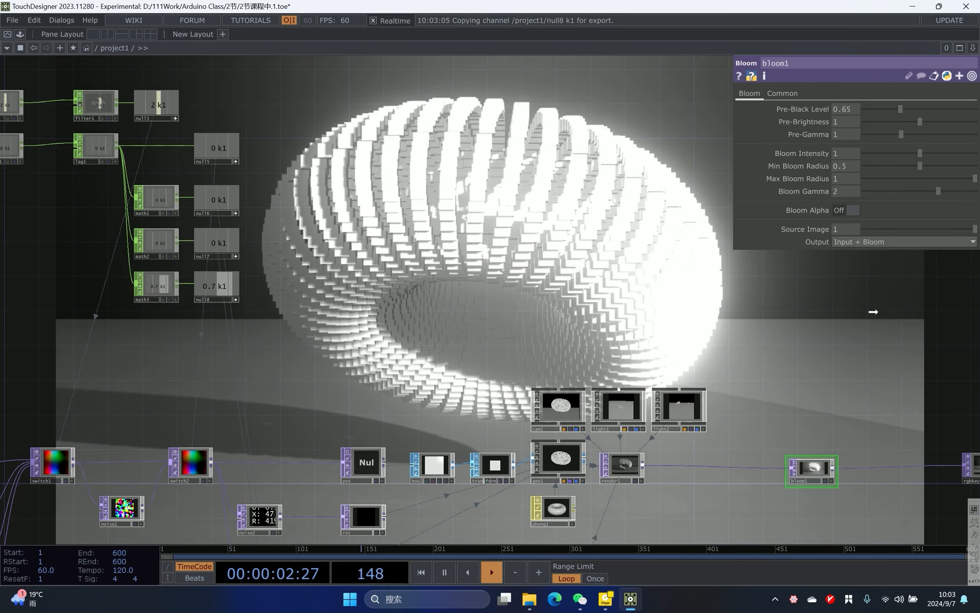
click(855, 103)
drag(603, 142, 546, 173)
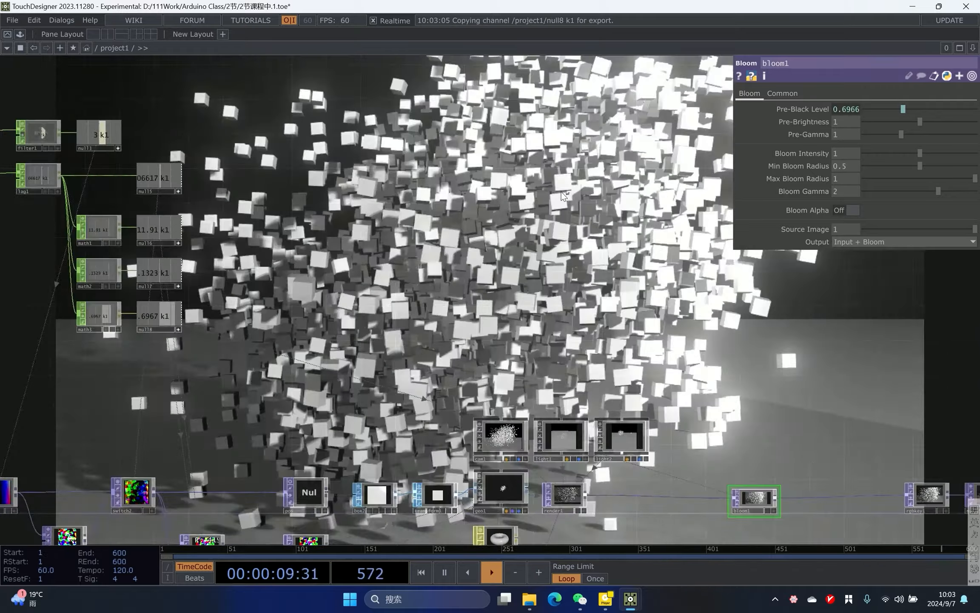
drag(568, 210, 550, 145)
drag(657, 148, 584, 124)
scroll(585, 125, down, 3)
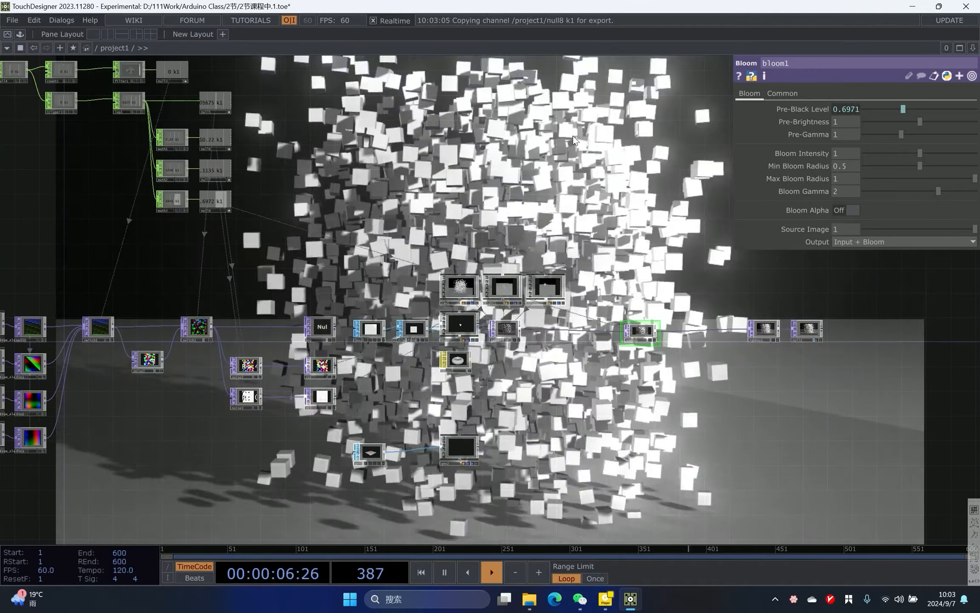
- Save the project
key(ctrl+s)
drag(724, 261, 665, 255)
scroll(675, 292, up, 5)
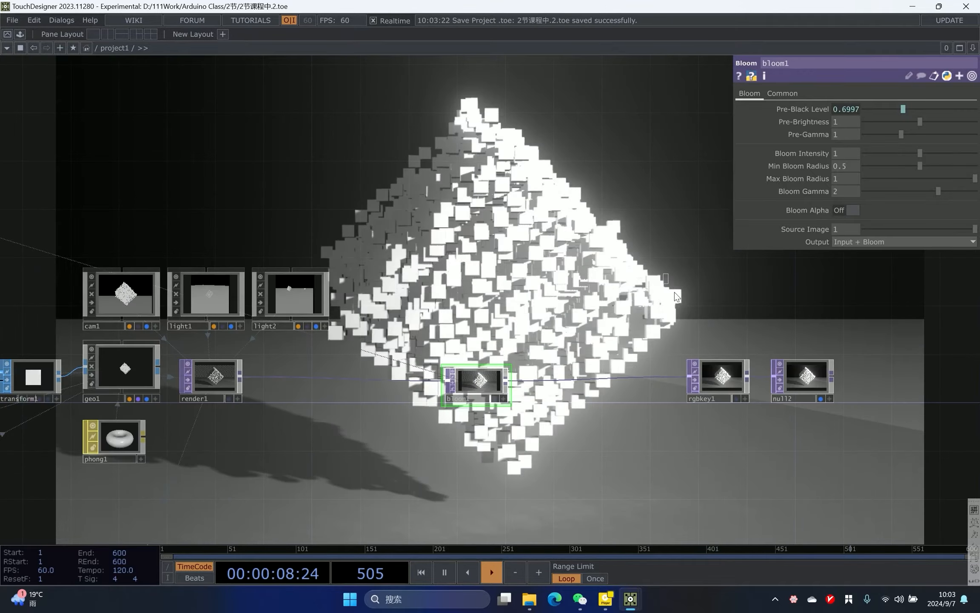
drag(714, 354, 626, 346)
scroll(626, 345, up, 3)
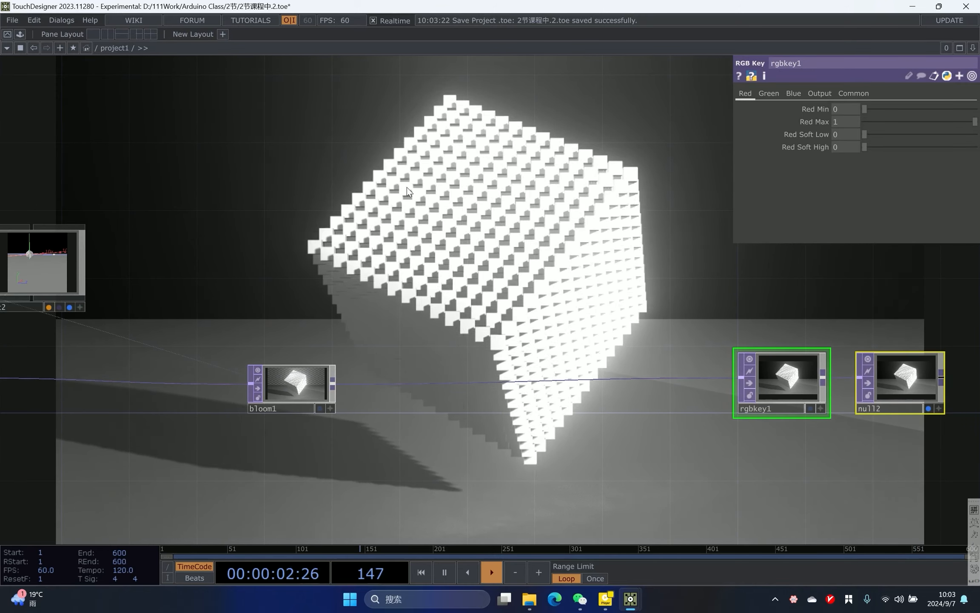
- Add the rgbaDelay component from the Palette's ImageFilters collection into the network
click(20, 34)
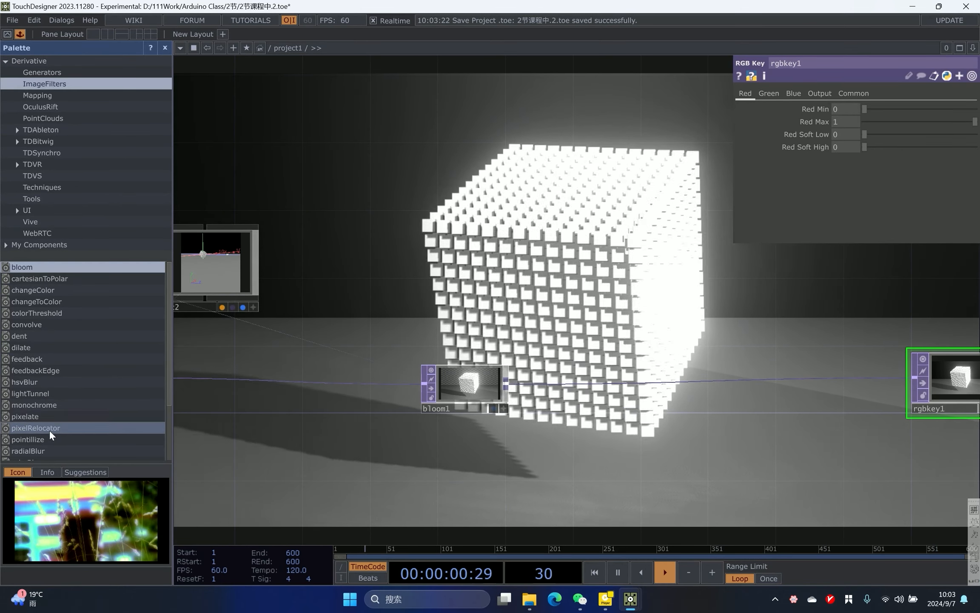
scroll(50, 434, down, 2)
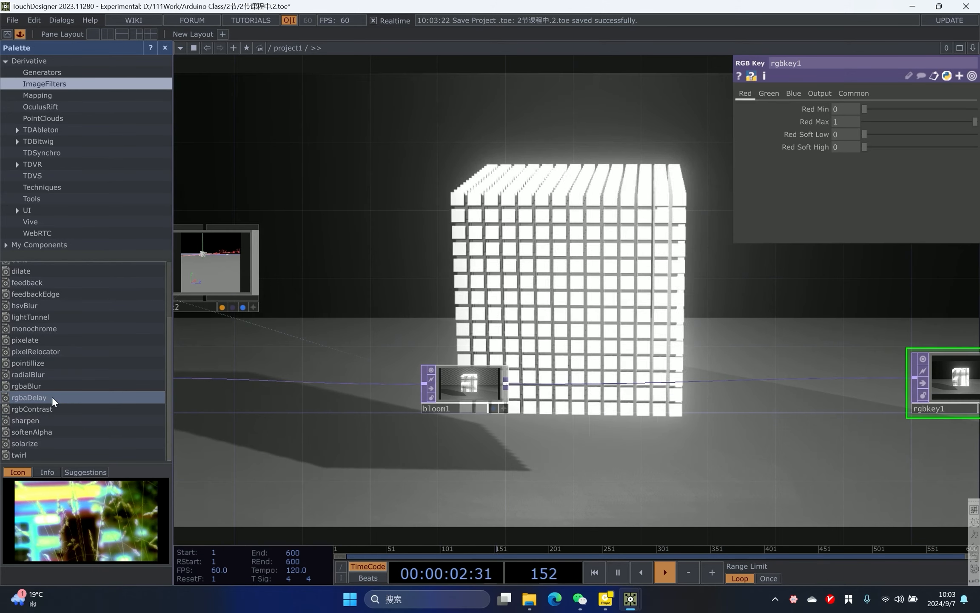
drag(270, 391, 715, 402)
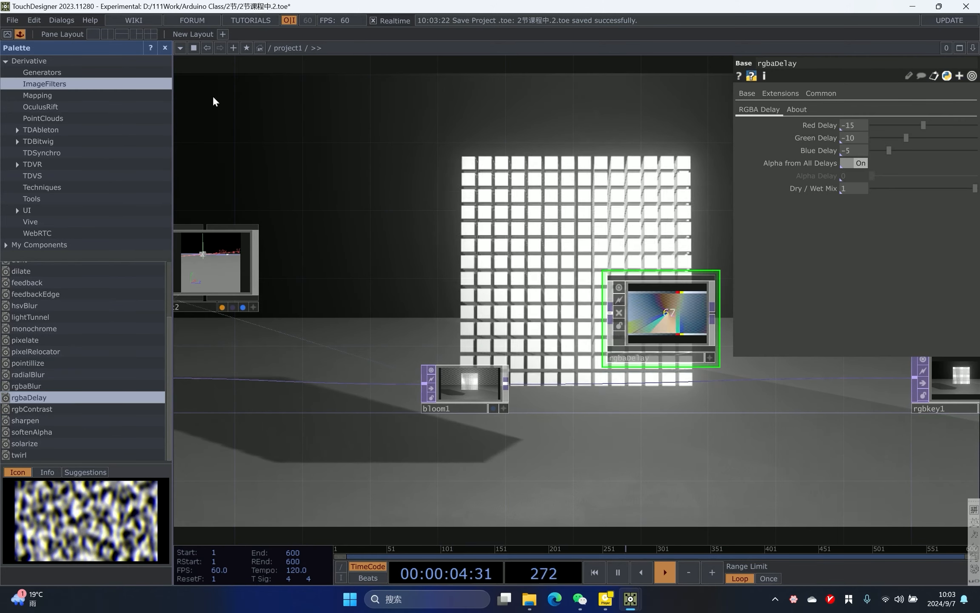
click(165, 48)
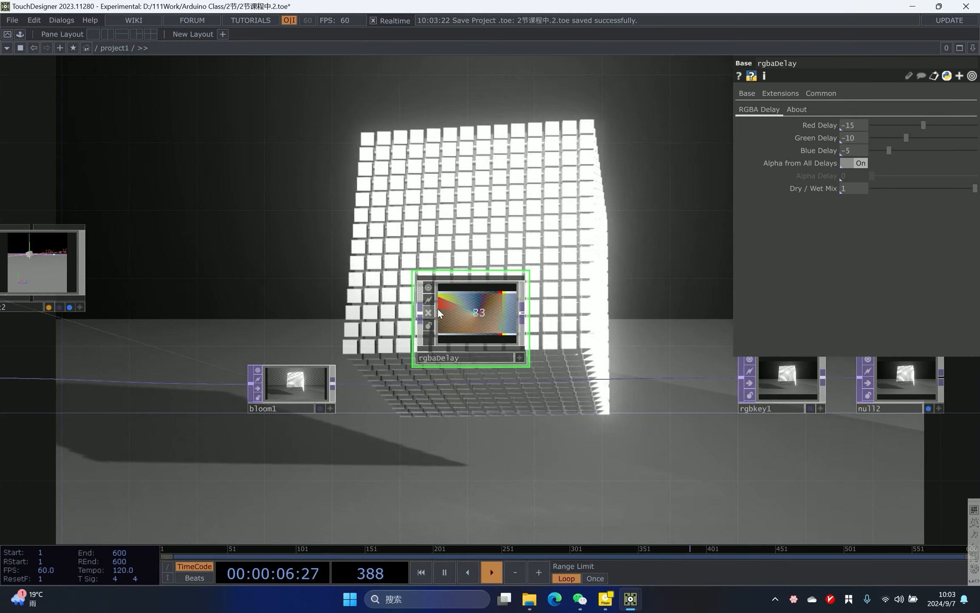
- Wire the rgbaDelay between bloom1 and rgbkey1
scroll(473, 311, up, 2)
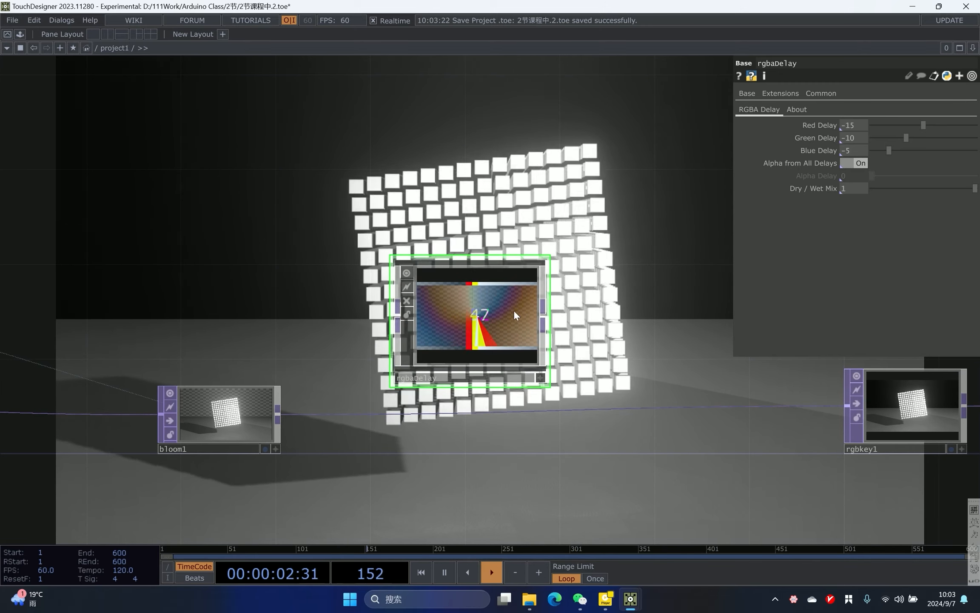
click(279, 411)
click(401, 325)
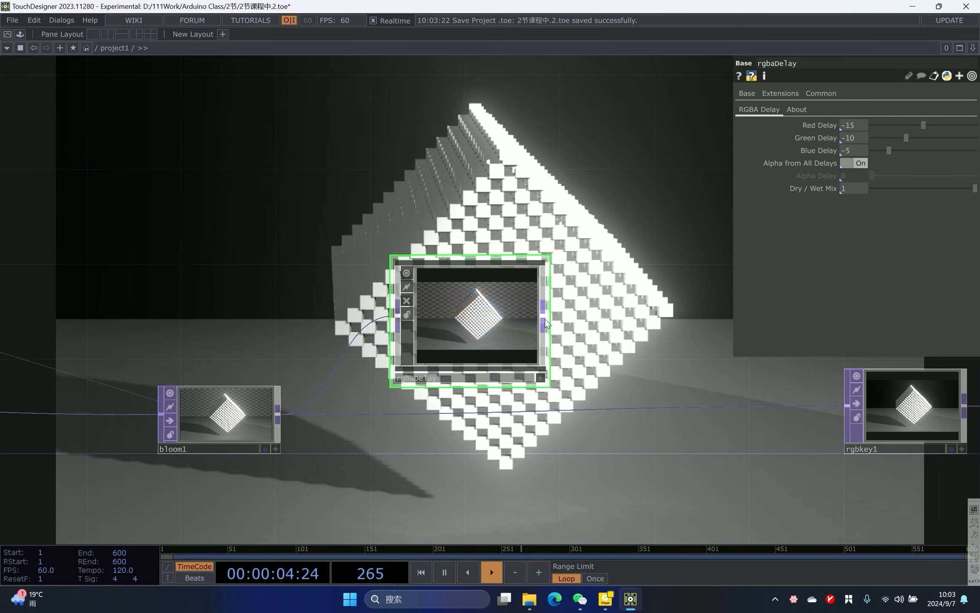
click(545, 318)
click(593, 406)
- Survey the network around the render chain and the keyboard-driven CHOPs
drag(513, 327, 509, 391)
drag(447, 217, 540, 216)
scroll(539, 216, down, 3)
mouse_move(571, 300)
mouse_down()
mouse_move(573, 324)
mouse_move(573, 312)
mouse_up()
drag(464, 255, 585, 305)
scroll(585, 305, down, 4)
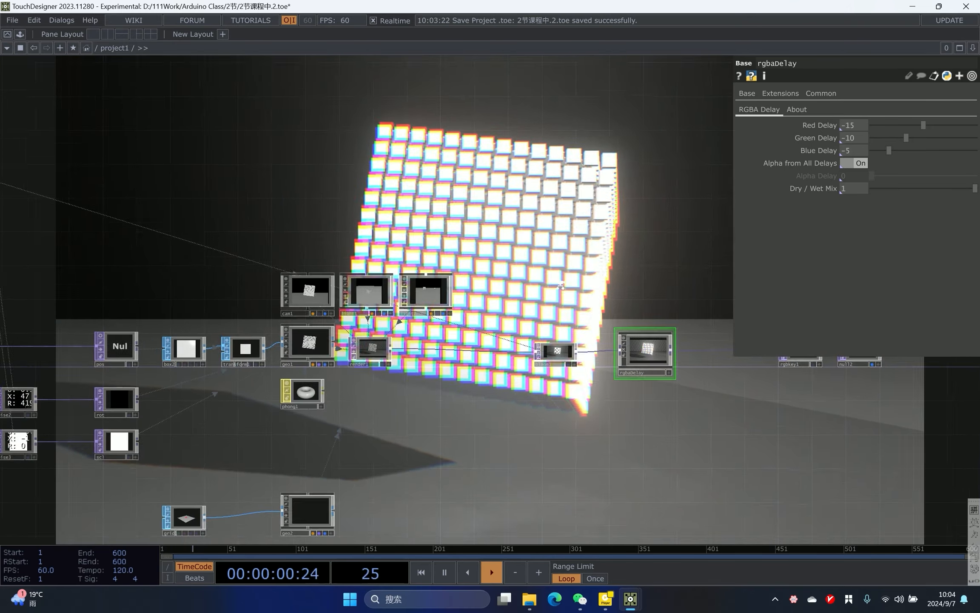
scroll(579, 305, up, 1)
scroll(471, 216, down, 4)
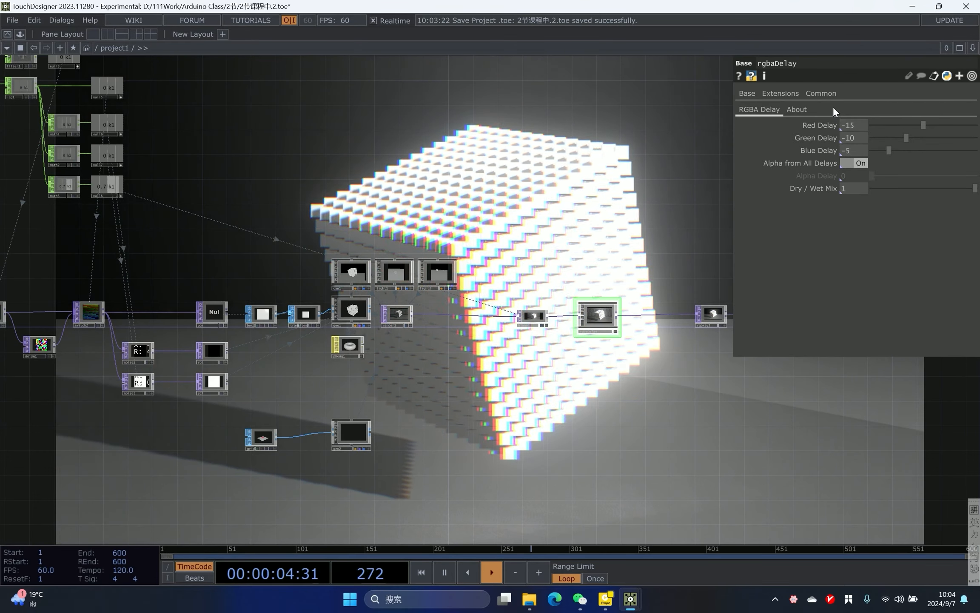
drag(193, 90, 448, 207)
scroll(317, 198, down, 3)
right_drag(116, 147, 477, 305)
drag(362, 232, 362, 192)
scroll(419, 171, up, 3)
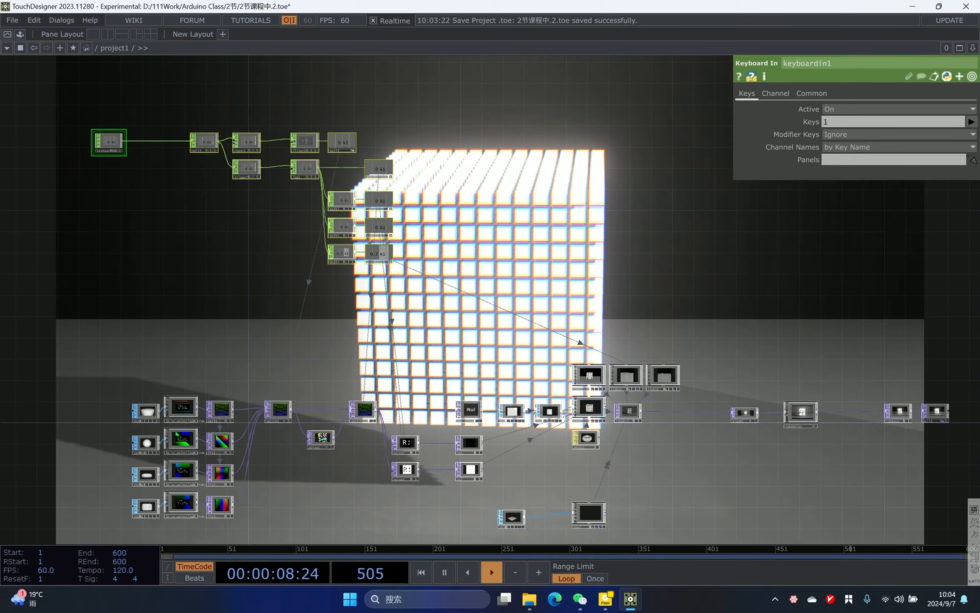
right_drag(421, 163, 307, 279)
drag(333, 224, 346, 219)
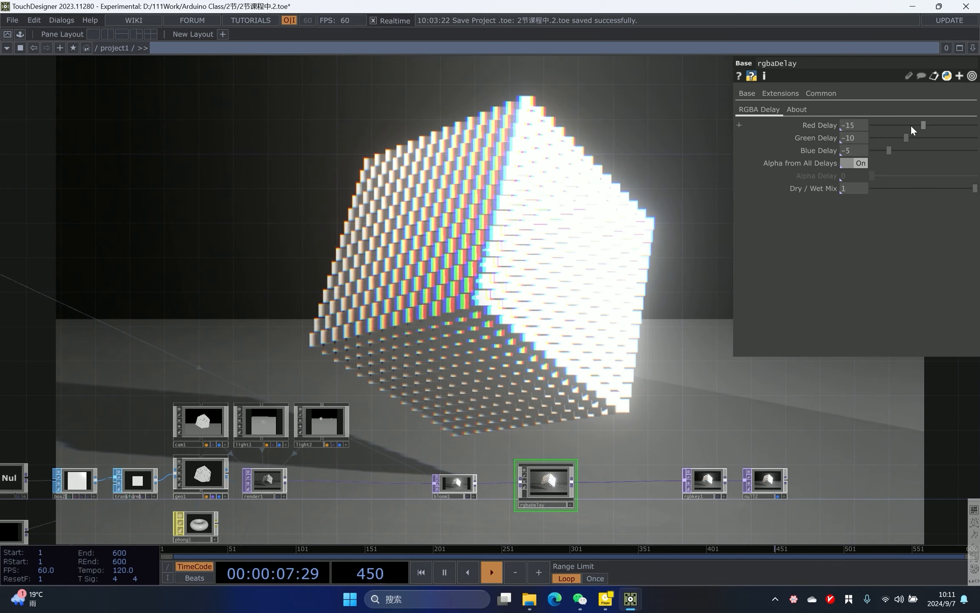
- Try setting the rgbaDelay's Red Delay to 0
drag(921, 125, 803, 136)
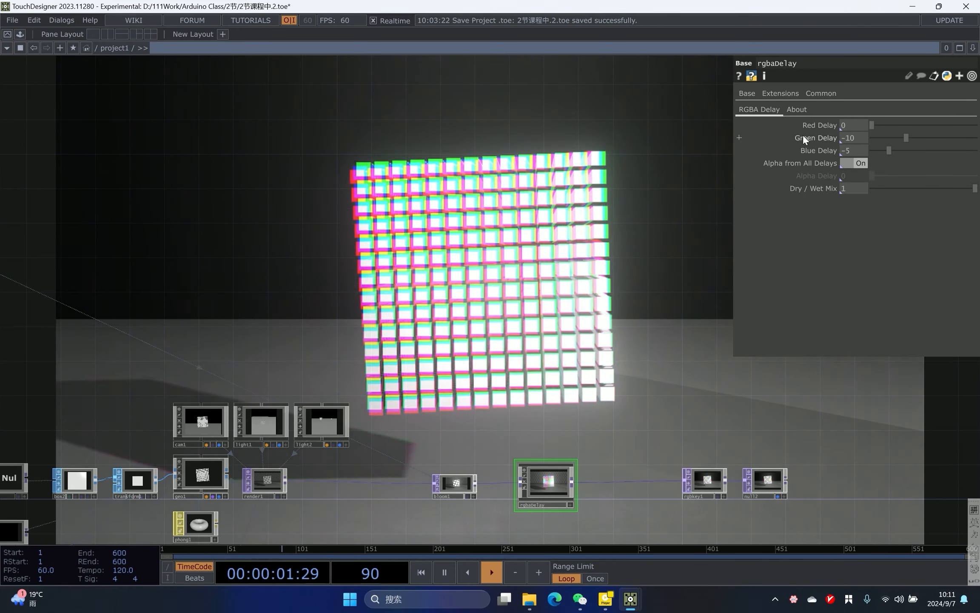
drag(977, 137, 918, 166)
- Duplicate the third Math CHOP and its null to add a fourth range-mapped channel
scroll(439, 216, down, 2)
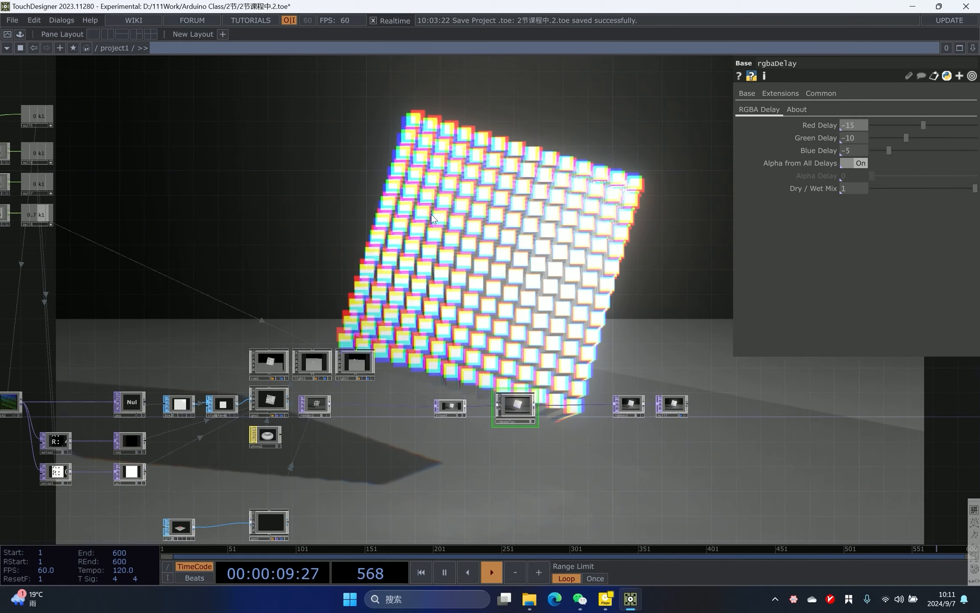
drag(486, 231, 677, 269)
scroll(144, 142, up, 2)
drag(144, 142, 358, 207)
scroll(357, 207, up, 2)
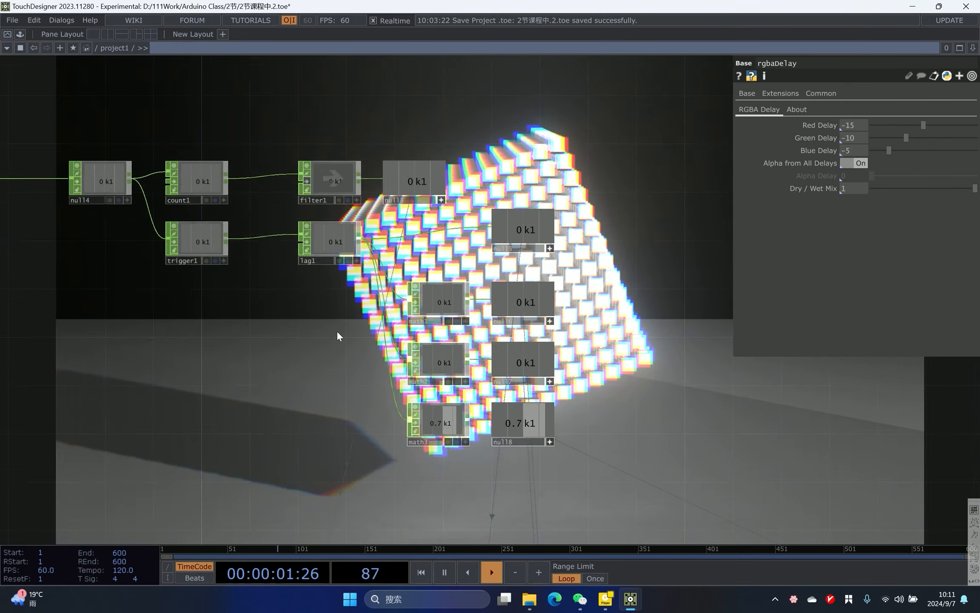
drag(339, 325, 213, 269)
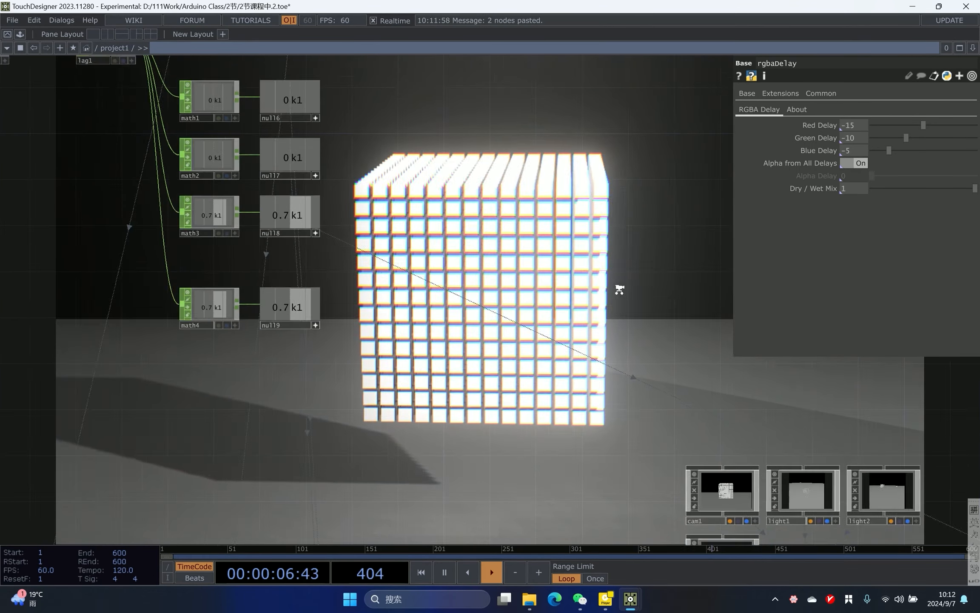
middle_drag(620, 289, 630, 289)
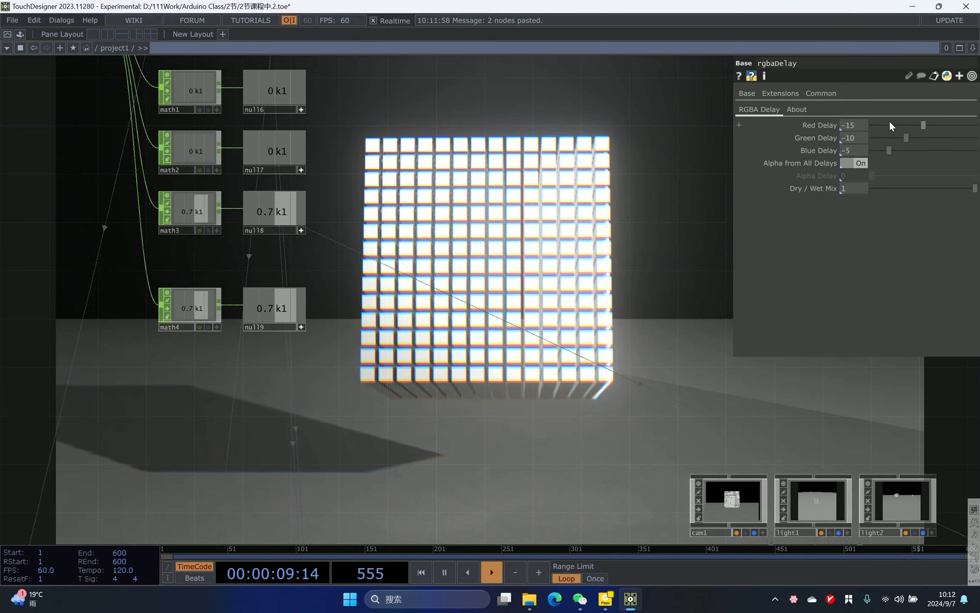
- Set the rgbaDelay's red, green and blue delays to 0
drag(925, 122, 807, 156)
drag(879, 138, 871, 138)
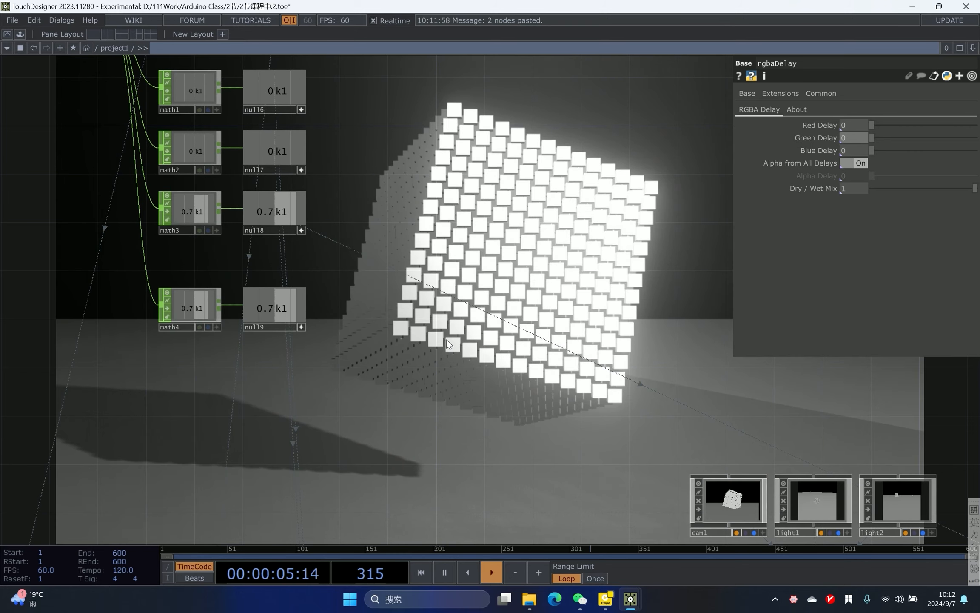
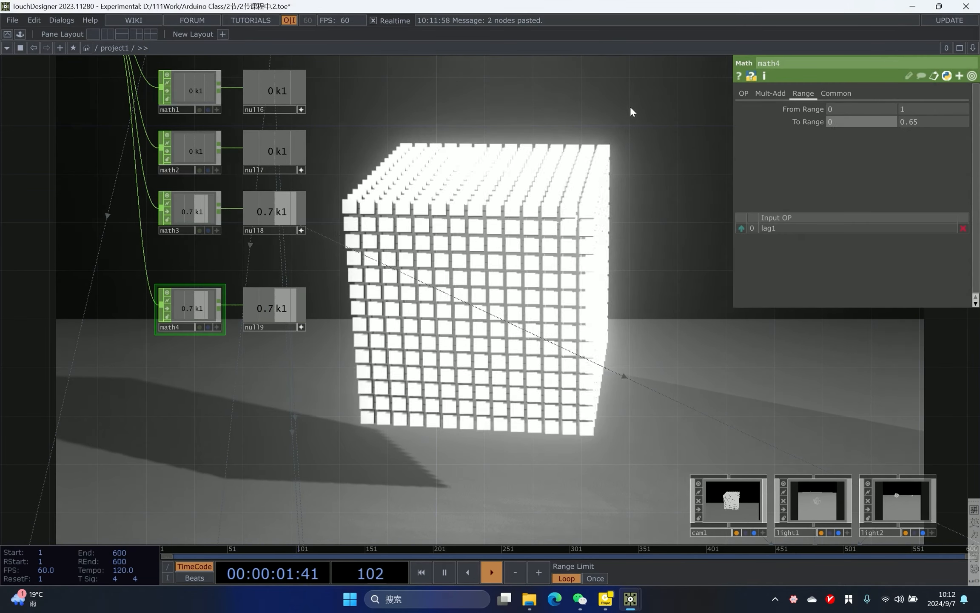
- Set the fourth Math CHOP's To Range to 0 and 15
text(0)
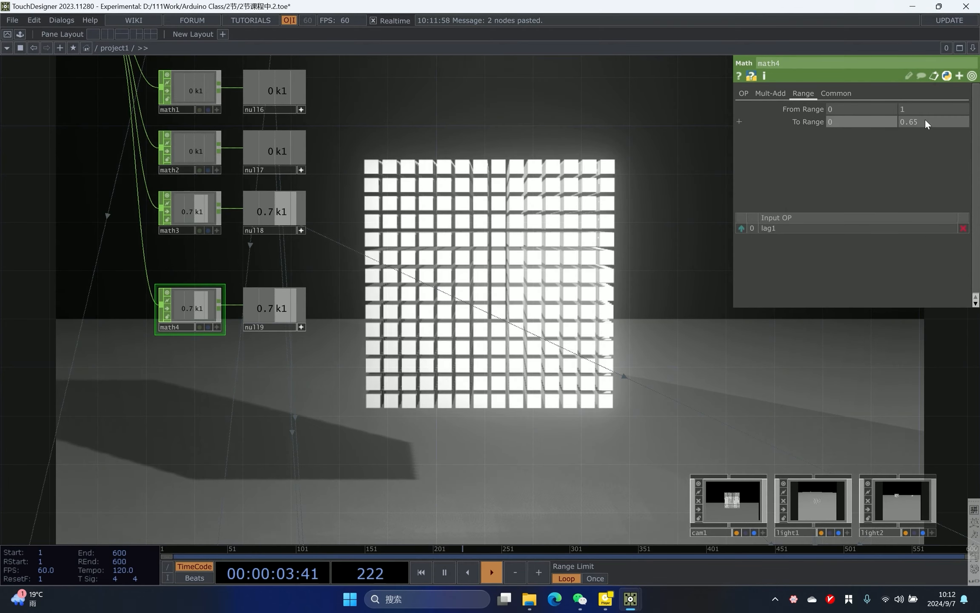
text(15)
click(602, 248)
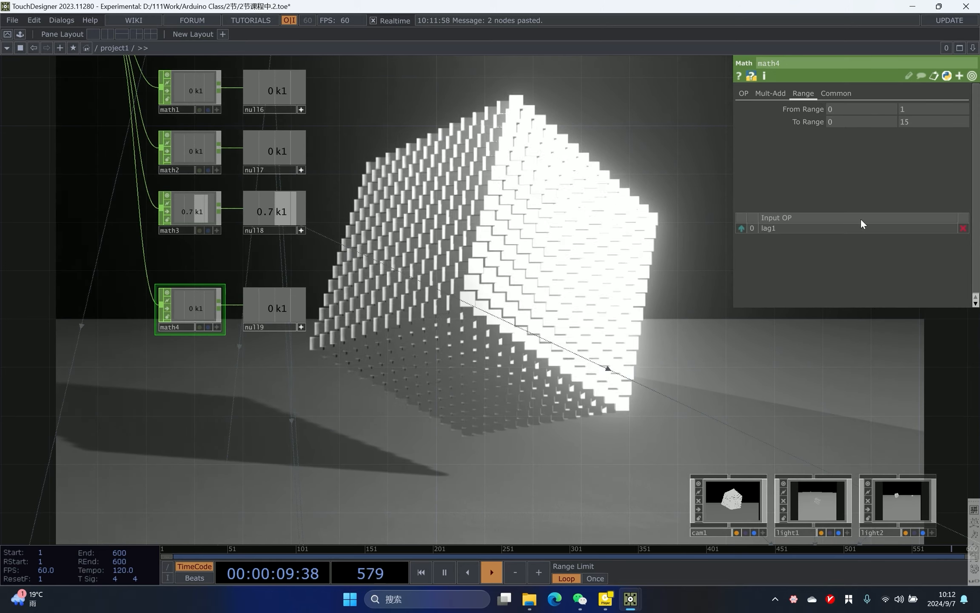
- Link the fourth null's channel to the rgbaDelay's Blue Delay parameter
drag(661, 297, 235, 212)
scroll(335, 256, down, 5)
scroll(335, 256, up, 1)
click(630, 416)
drag(608, 303, 830, 371)
scroll(254, 269, up, 4)
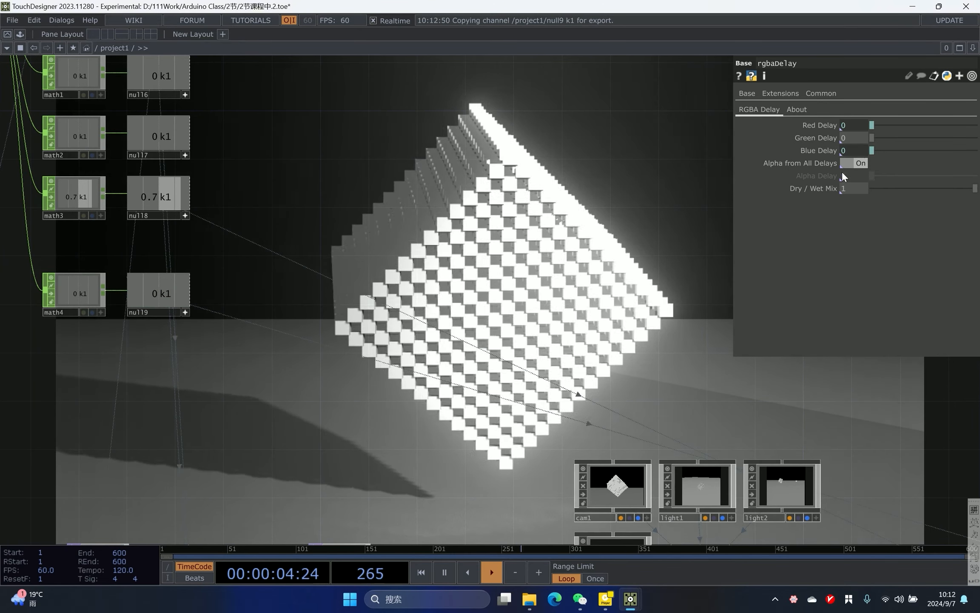
click(854, 151)
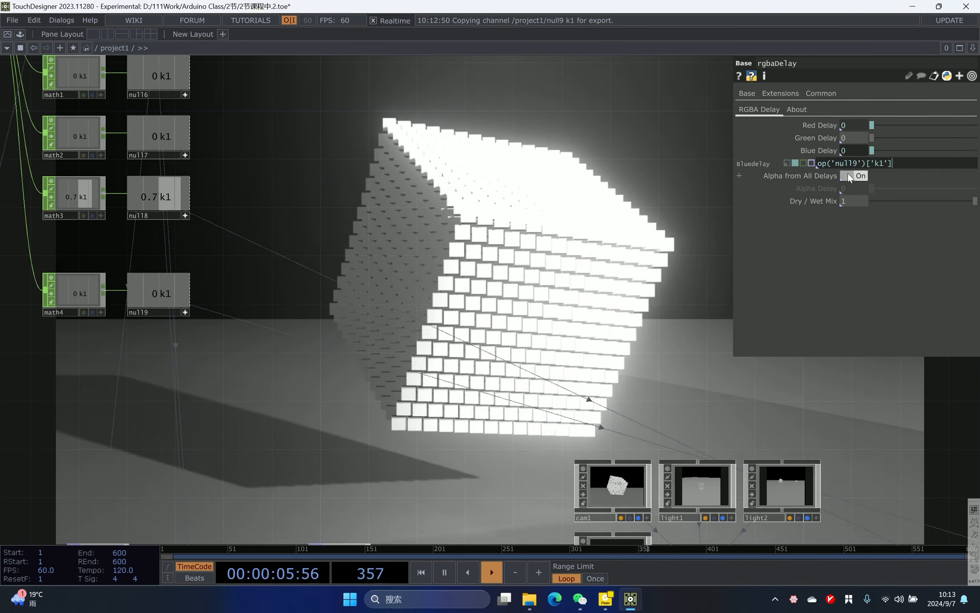
click(819, 164)
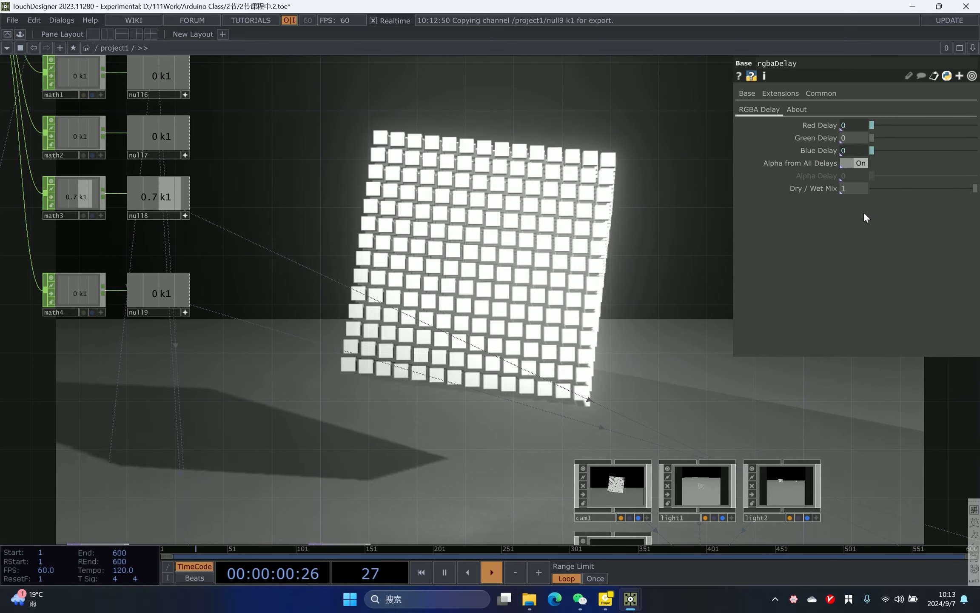
- Paste a fifth Math CHOP and null pair and set its To Range to 0 and -7
drag(623, 211, 589, 255)
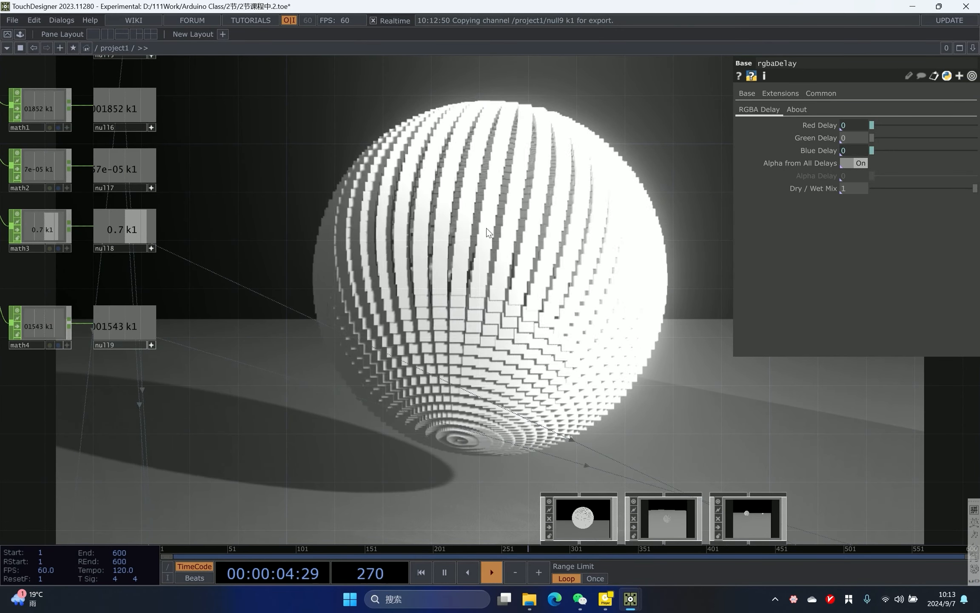
drag(269, 265, 433, 251)
scroll(428, 264, up, 3)
scroll(440, 293, down, 3)
right_drag(434, 289, 28, 416)
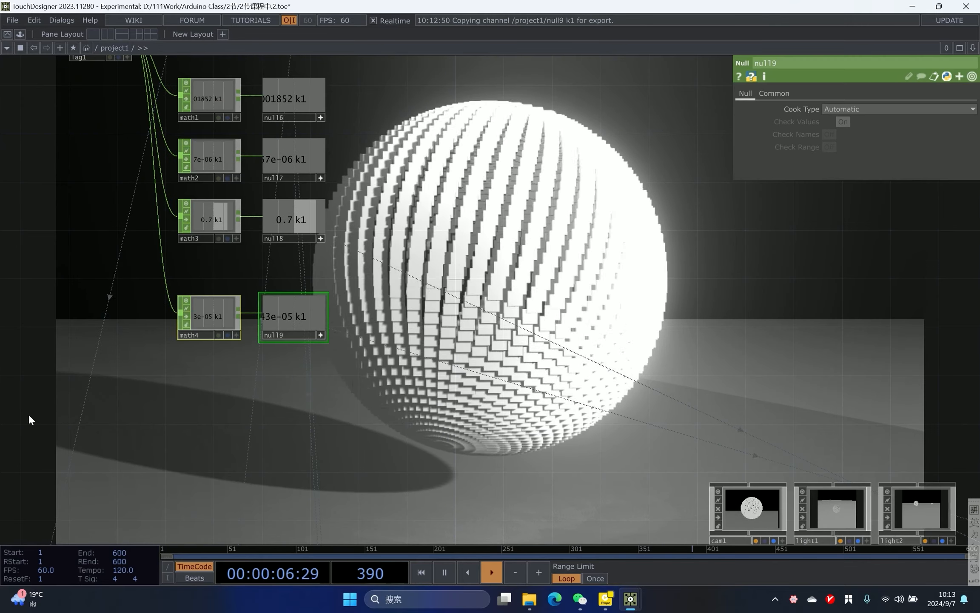
key(ctrl+v)
click(198, 365)
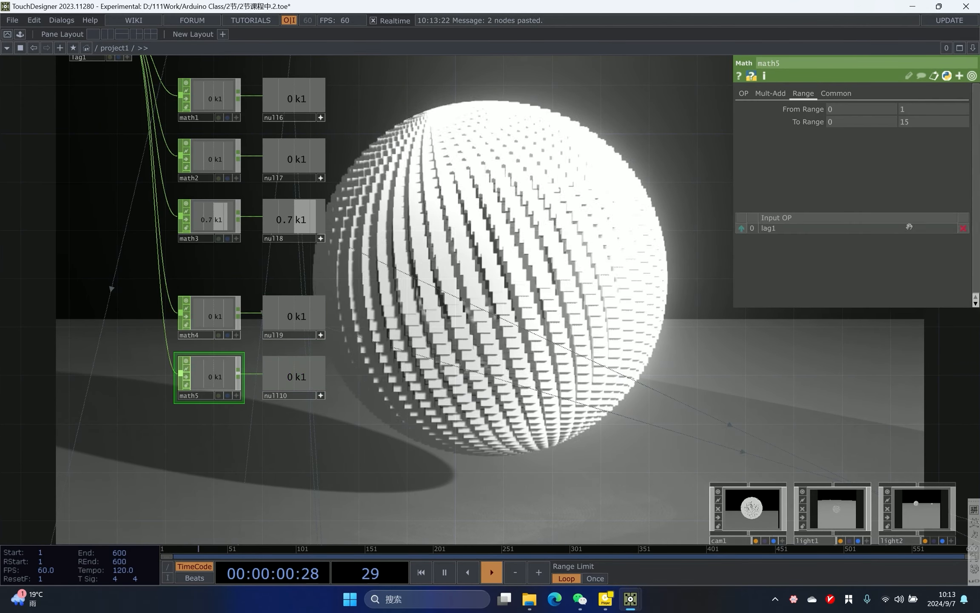
drag(914, 119, 719, 119)
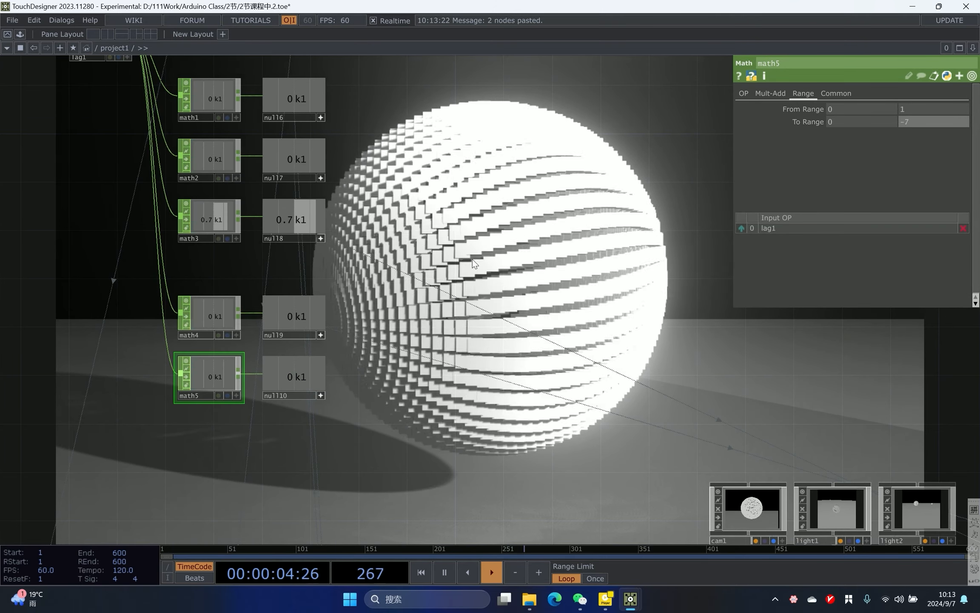
- Link the fifth null's channel to the rgbaDelay's Red Delay parameter
scroll(483, 247, down, 5)
right_drag(711, 420, 723, 431)
scroll(238, 243, up, 5)
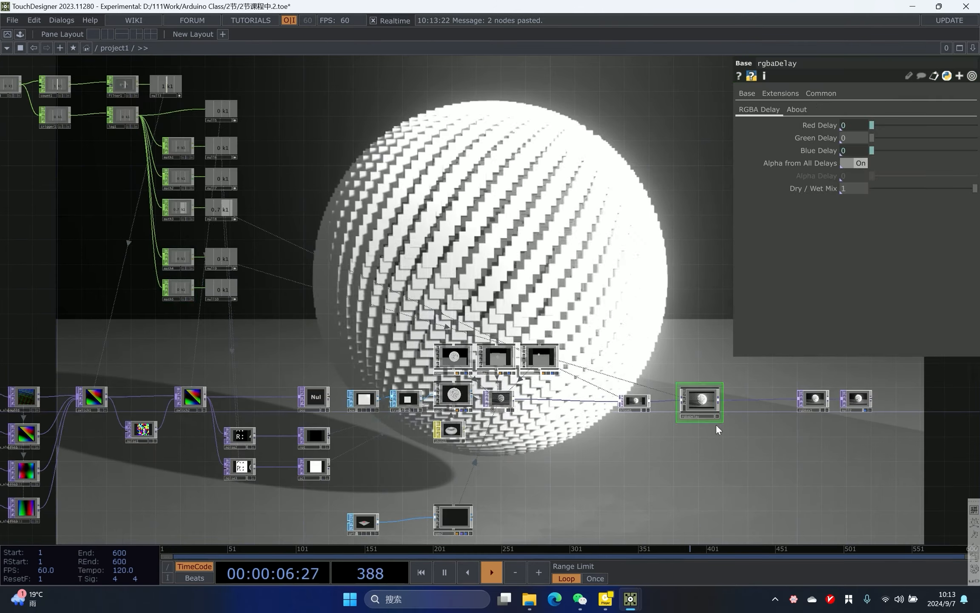
drag(362, 293, 488, 320)
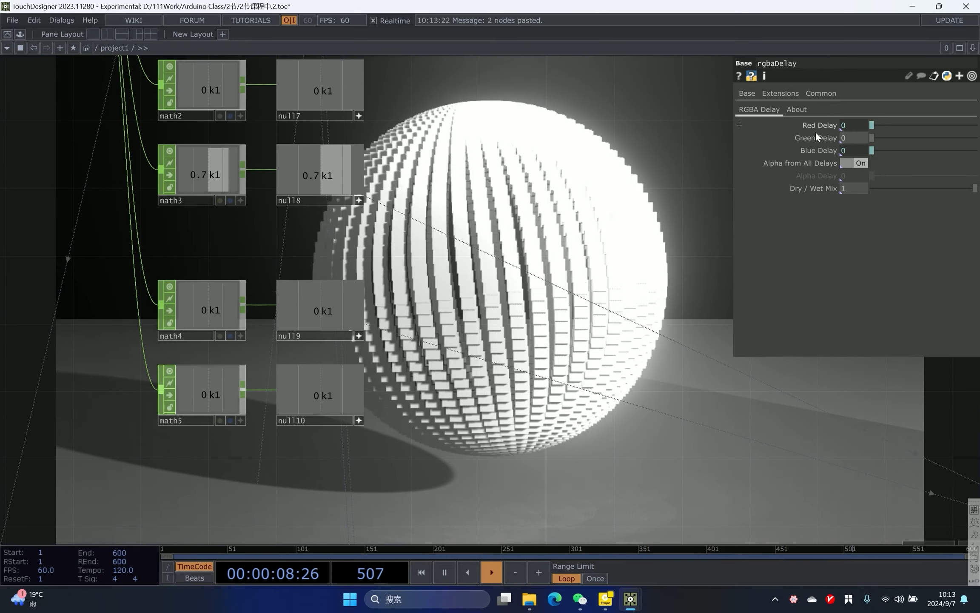
drag(676, 260, 656, 252)
drag(322, 383, 851, 138)
click(856, 137)
drag(658, 185, 547, 229)
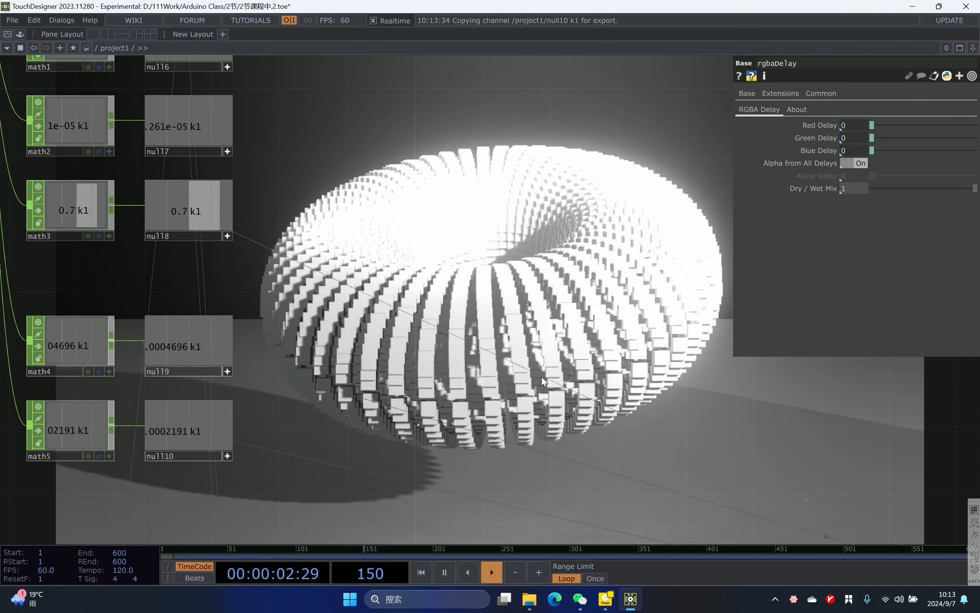
drag(570, 455, 472, 437)
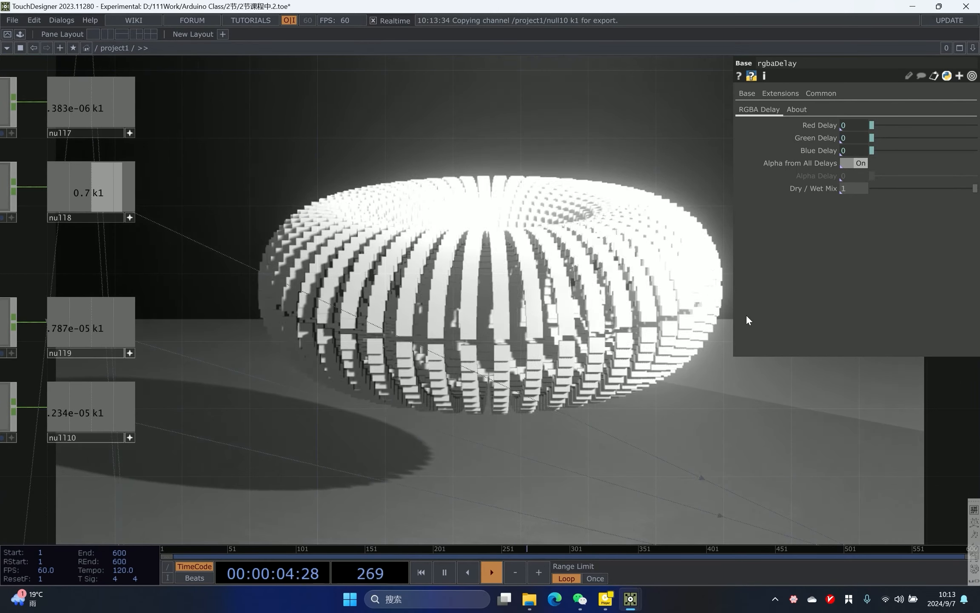
- Add an offset of 3 to the Red Delay expression
click(855, 125)
click(824, 138)
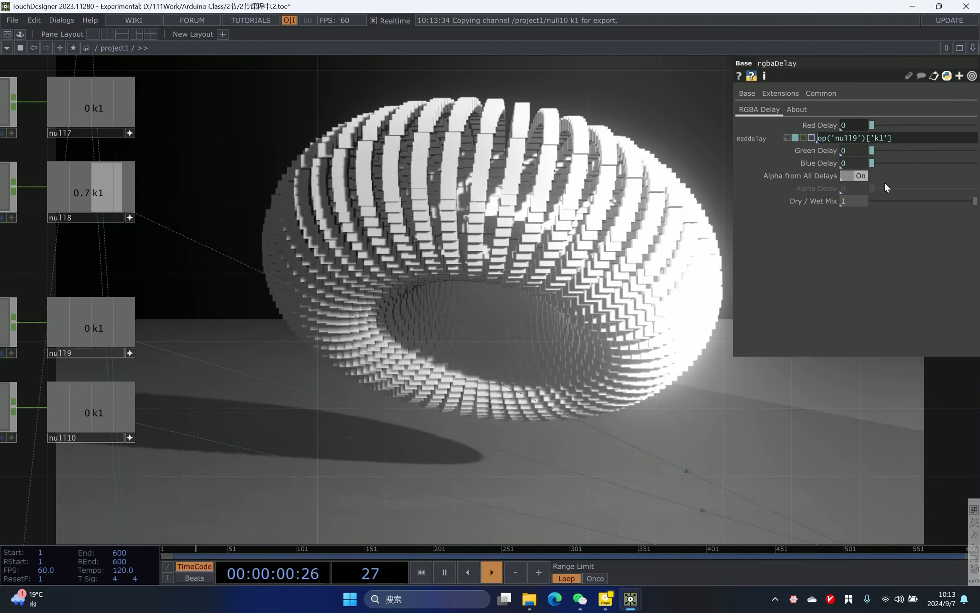
text(3)
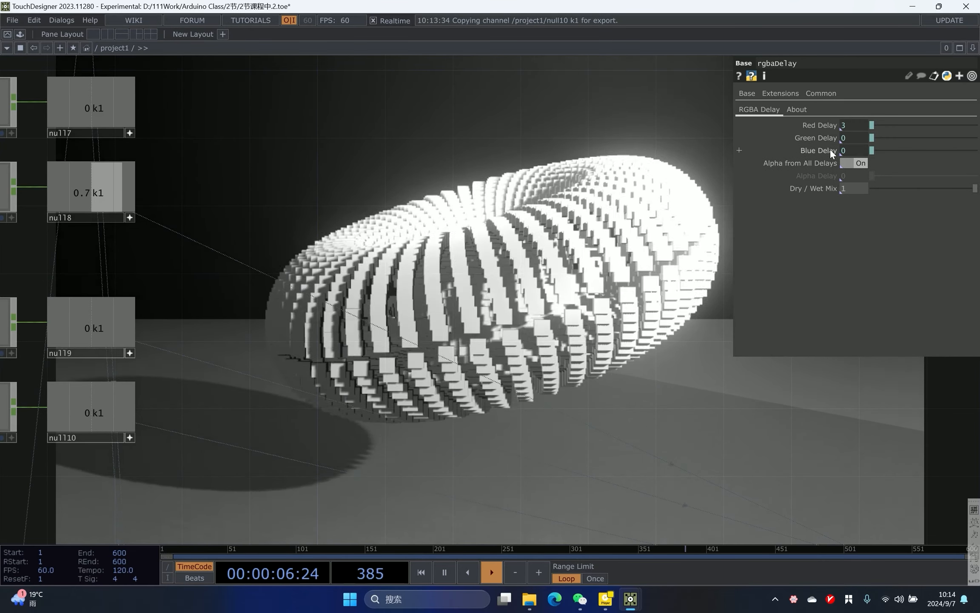
- Prefix the Blue Delay expression with -3 so it subtracts the null channel from -3
click(834, 149)
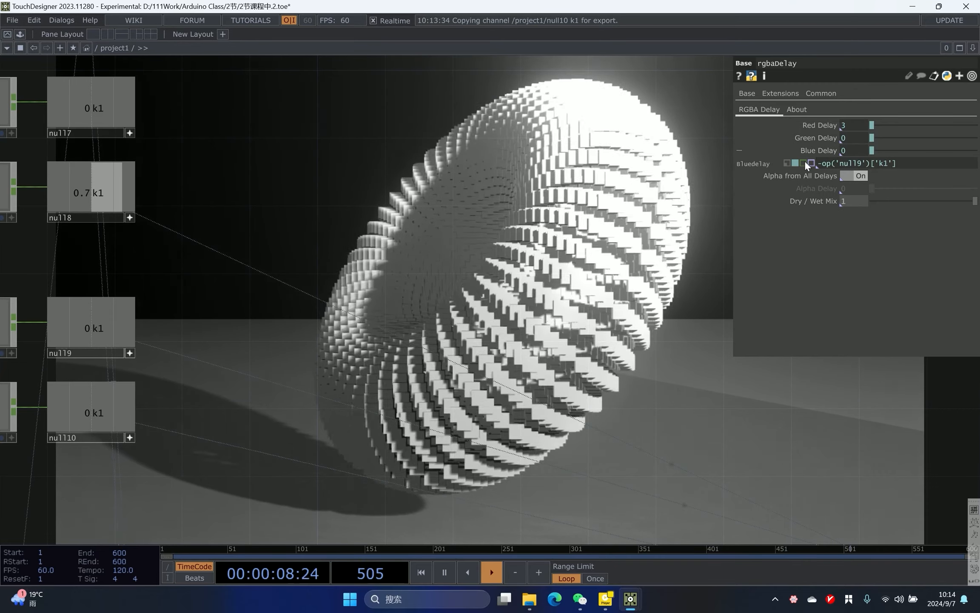
click(821, 163)
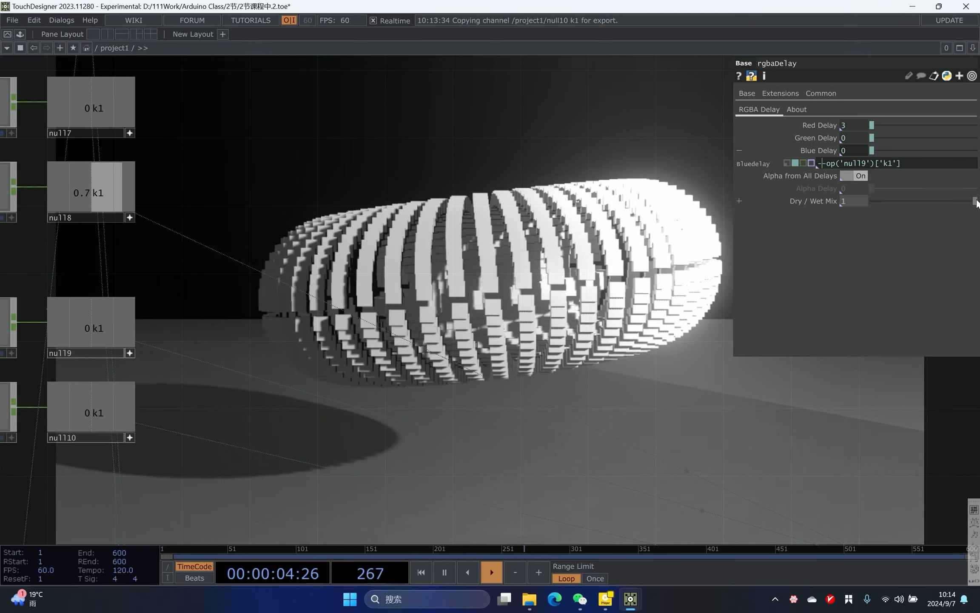
text(-3)
key(Return)
drag(617, 261, 604, 260)
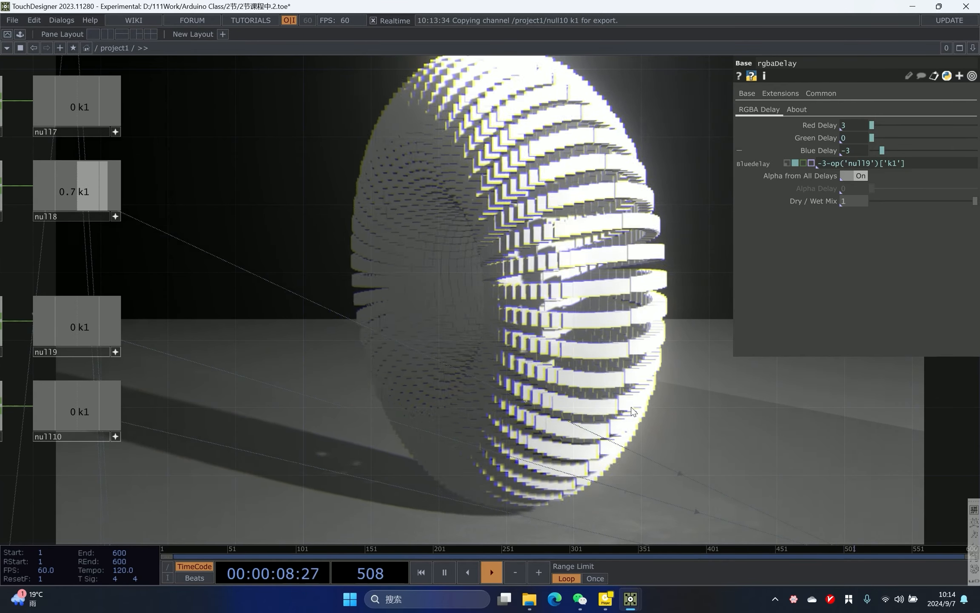
- Set the third Math CHOP's To Range maximum to 0.6
drag(503, 224, 471, 237)
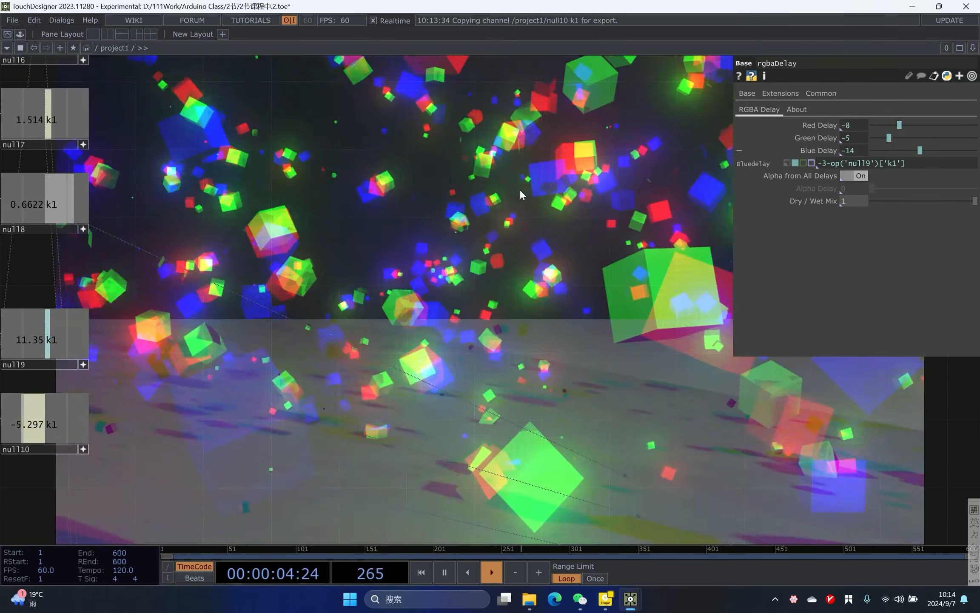
scroll(520, 190, down, 5)
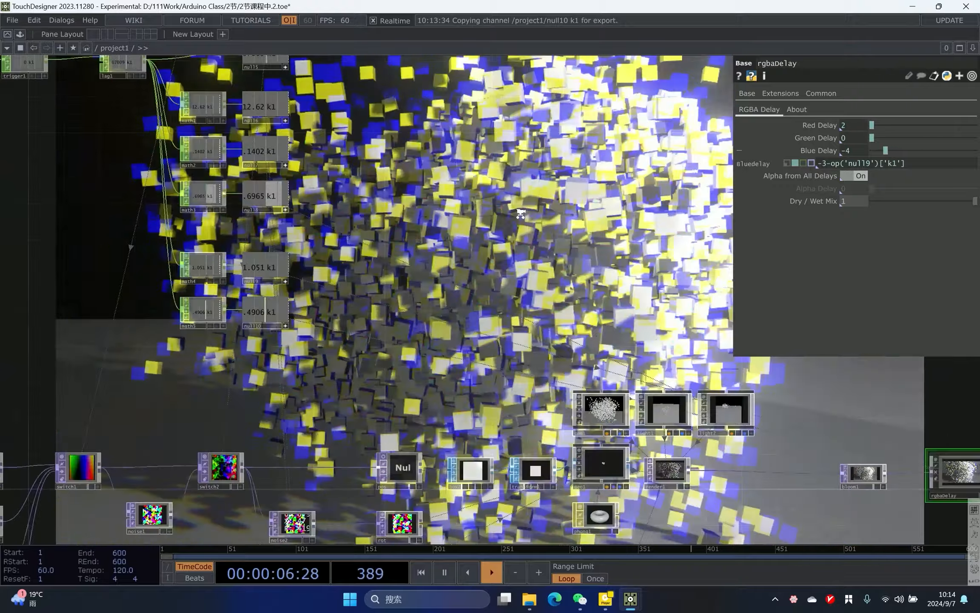
scroll(421, 198, up, 5)
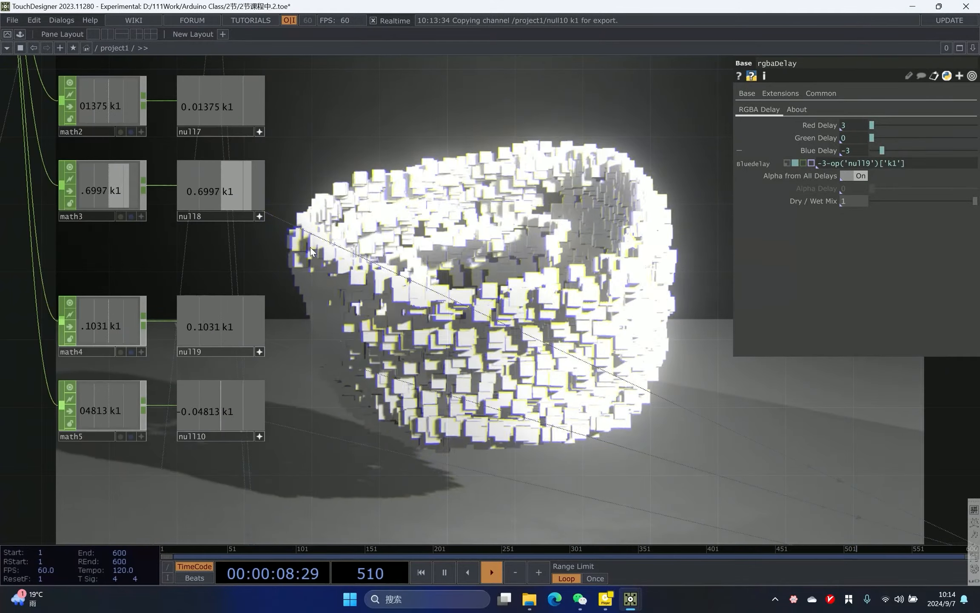
click(111, 201)
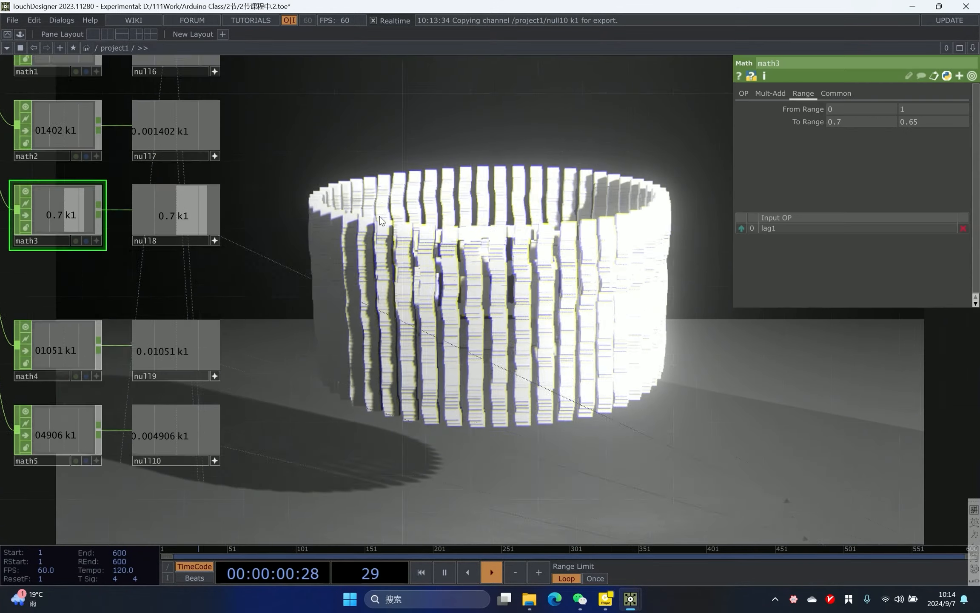
drag(575, 193, 514, 198)
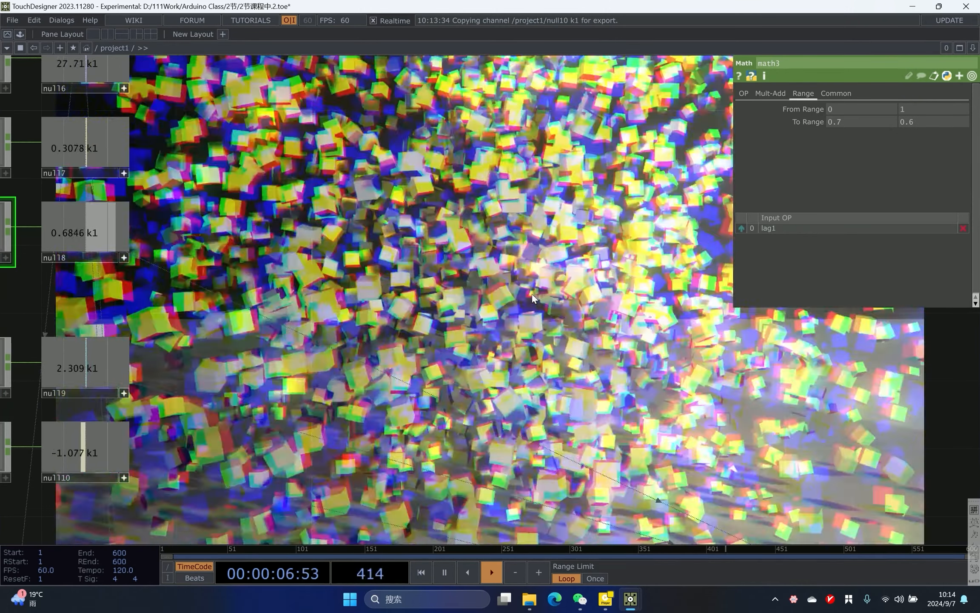
- Assign the phong1 material to the floor geometry geo2
scroll(514, 199, down, 6)
scroll(638, 339, up, 4)
drag(304, 208, 365, 246)
scroll(165, 208, up, 4)
scroll(282, 208, down, 1)
scroll(356, 245, down, 1)
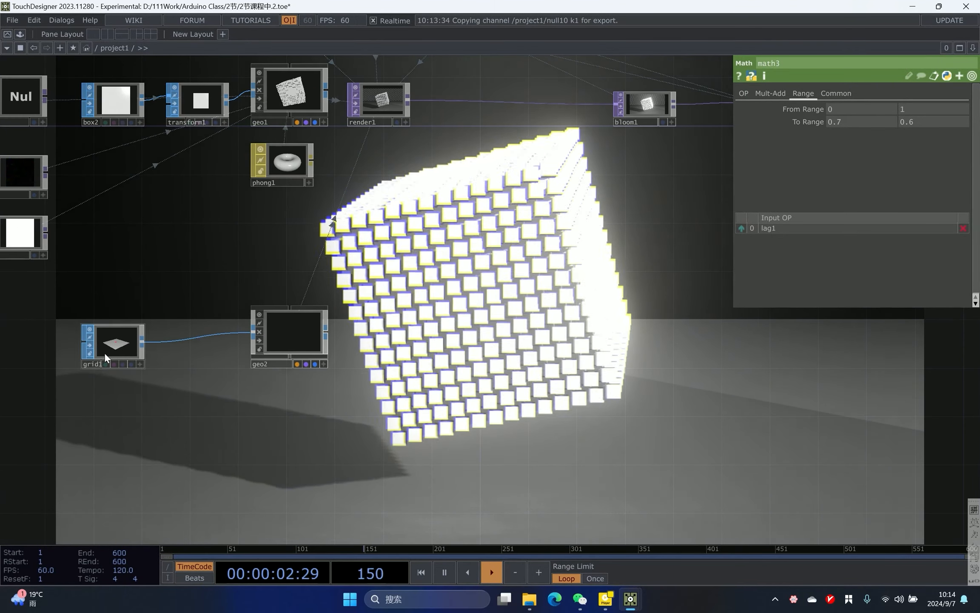
drag(280, 167, 286, 327)
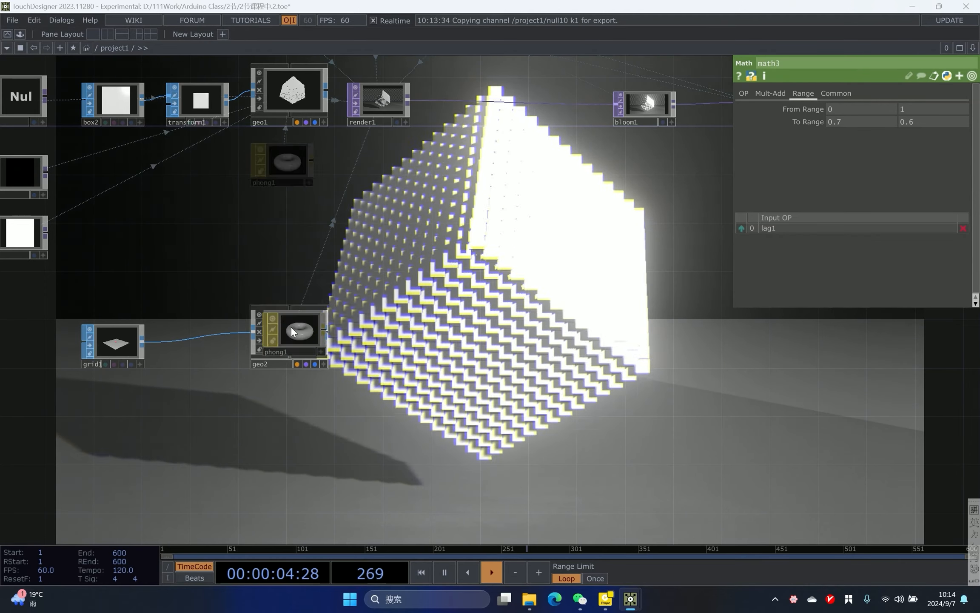
click(299, 307)
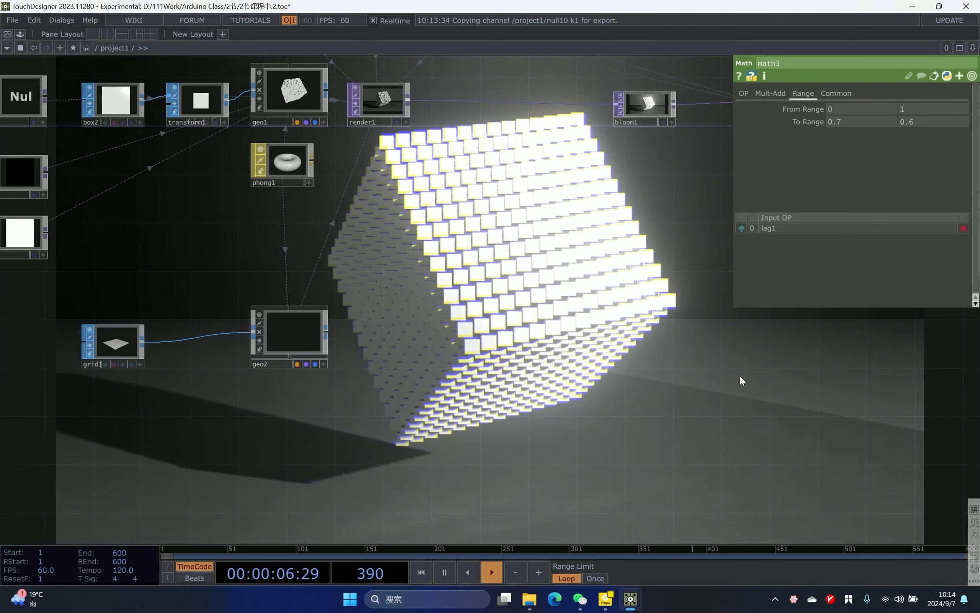
- Set phong1's Emit colour to a dim grey of about 0.022
drag(518, 270, 380, 316)
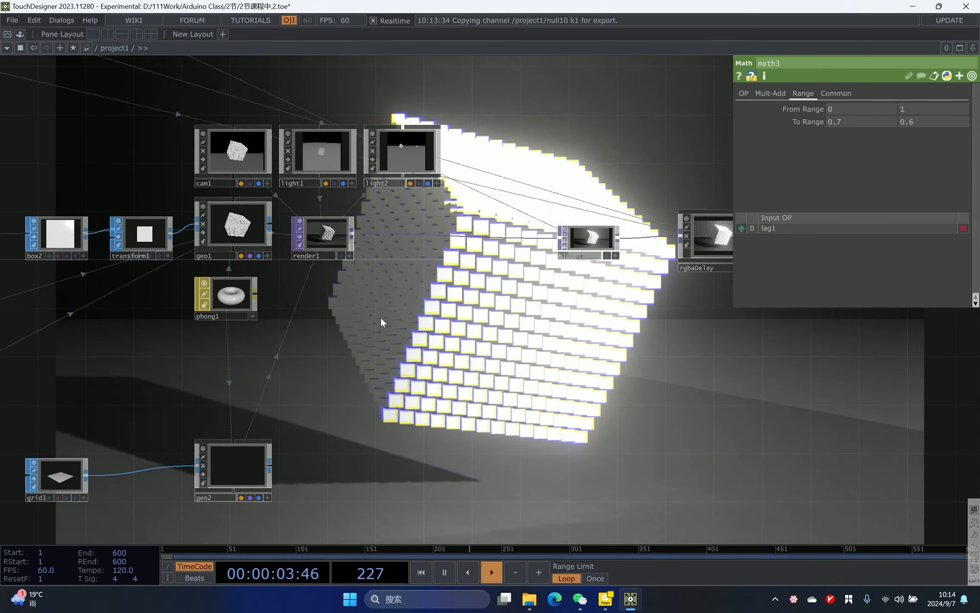
drag(187, 307, 230, 297)
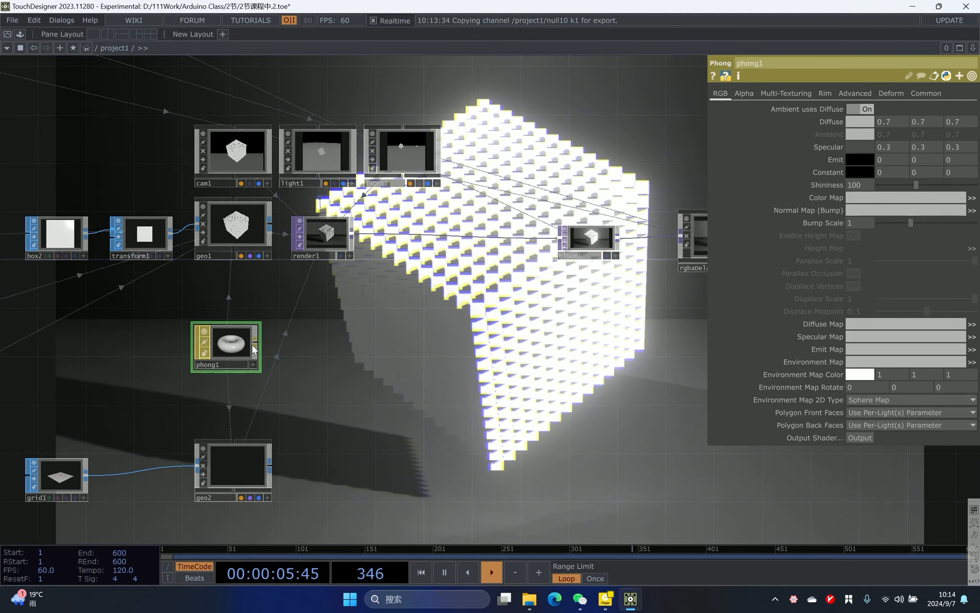
drag(306, 330, 201, 320)
click(864, 160)
mouse_move(849, 185)
mouse_down()
mouse_move(862, 185)
mouse_move(848, 185)
mouse_up()
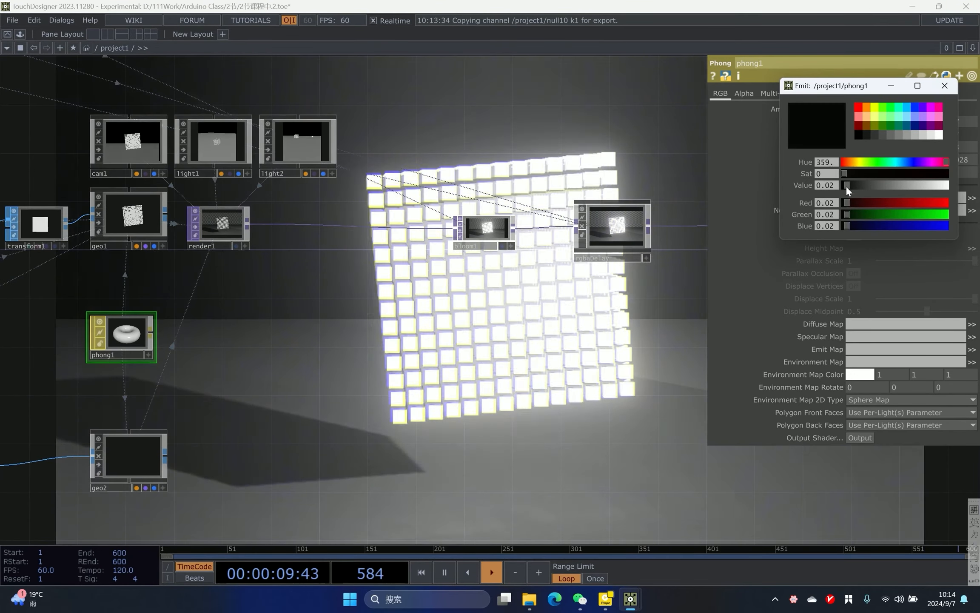
drag(846, 186, 845, 186)
click(938, 87)
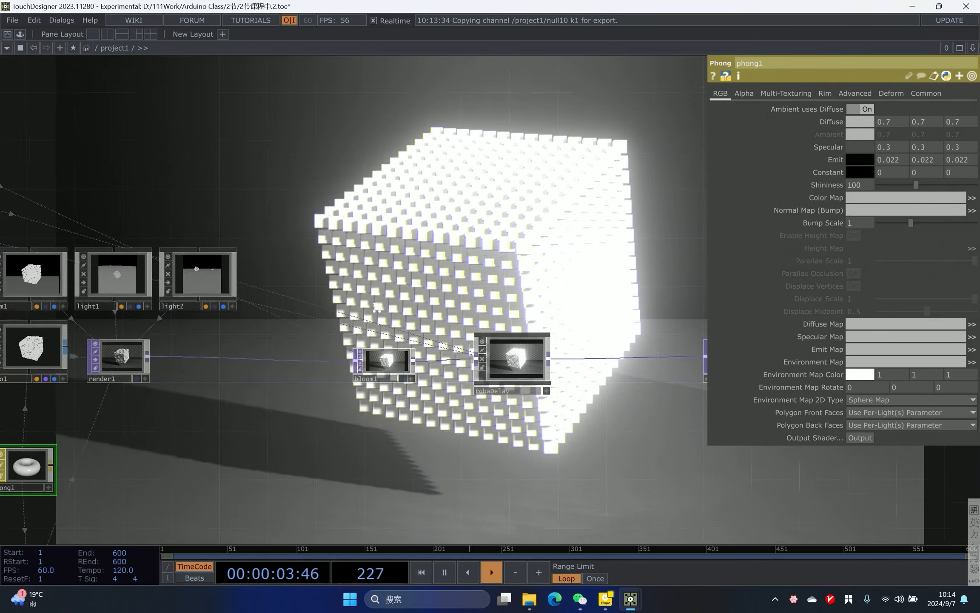
- Move the first keyboard input CHOPs further left to tidy the network
scroll(327, 386, down, 5)
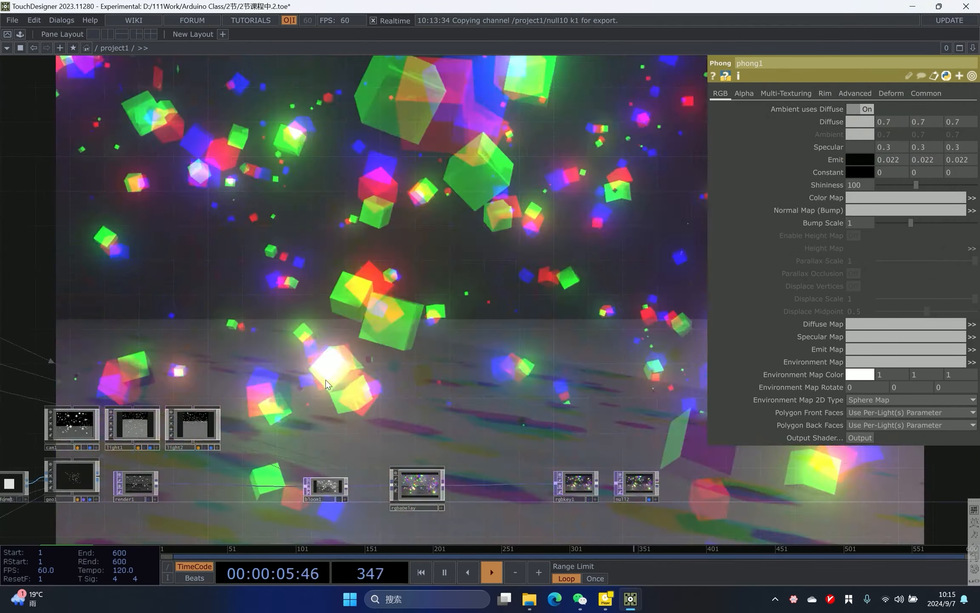
scroll(294, 334, down, 3)
scroll(452, 301, up, 5)
scroll(496, 323, down, 4)
scroll(359, 324, up, 6)
scroll(515, 193, down, 3)
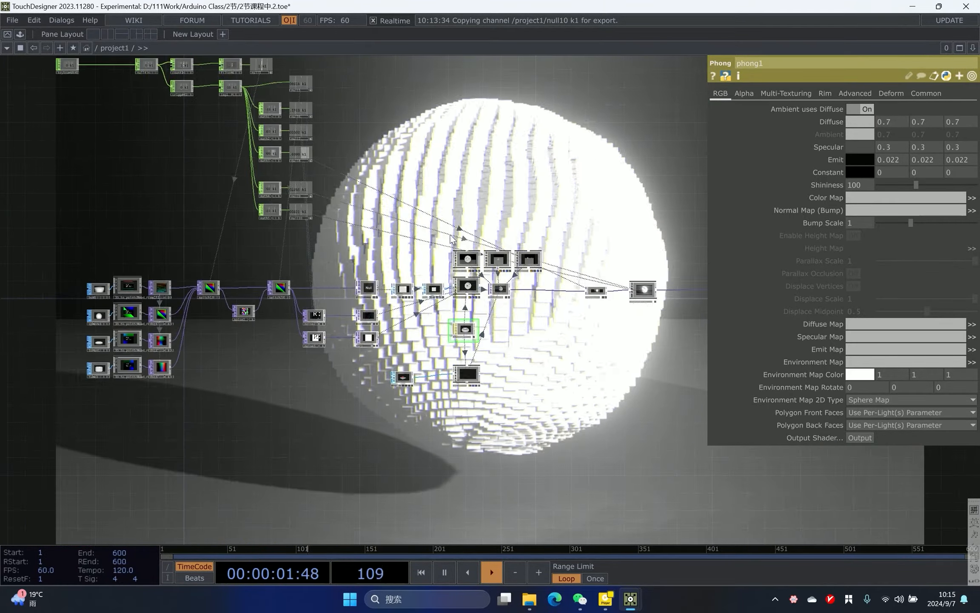
drag(344, 252, 362, 346)
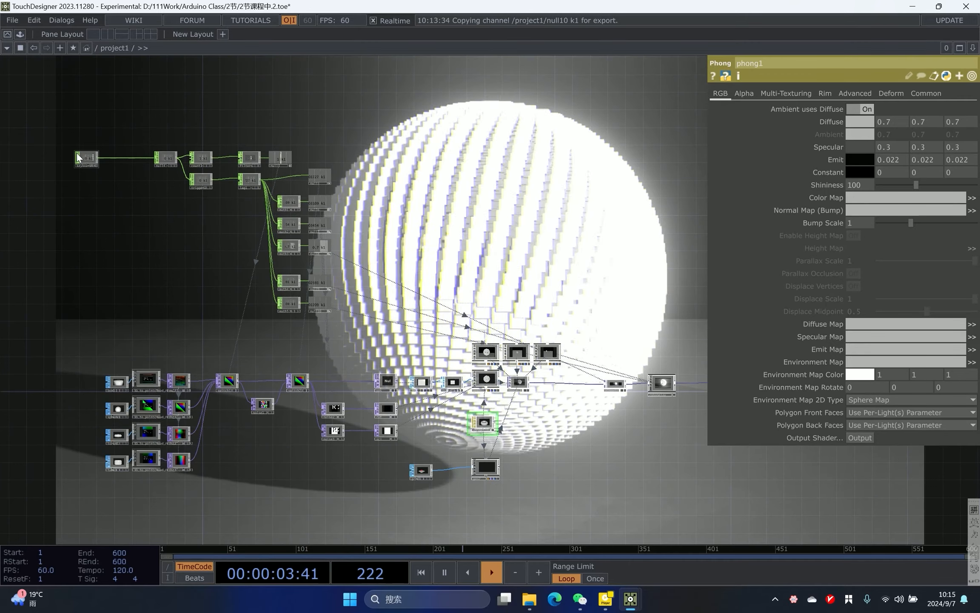
drag(79, 155, 53, 157)
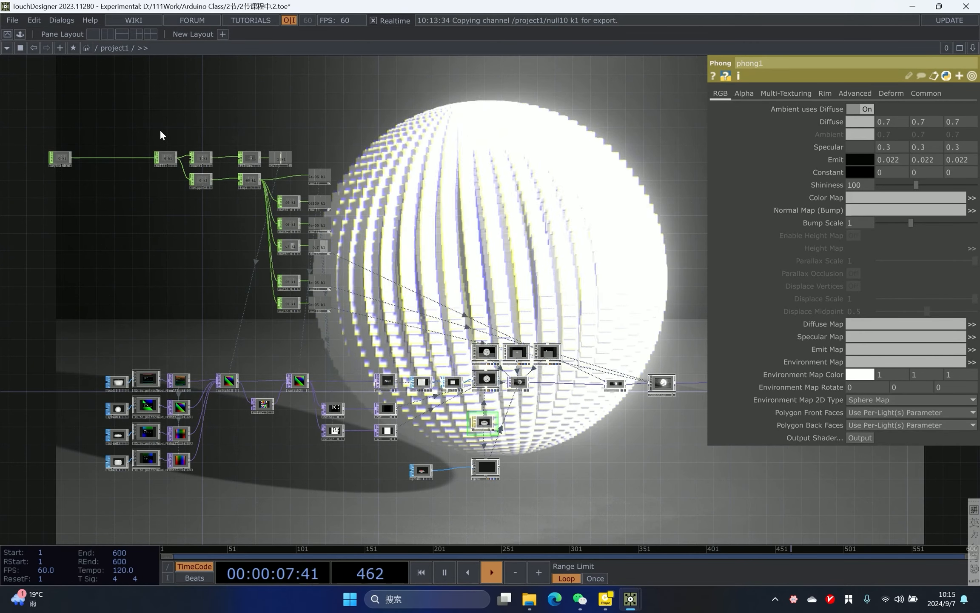
drag(158, 155, 101, 149)
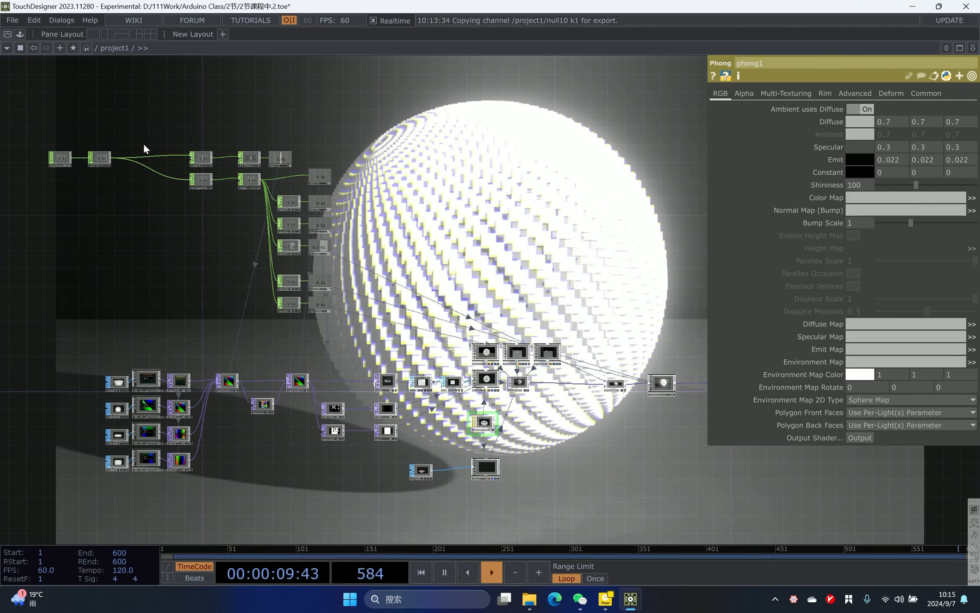
- Trigger the keyboard switch with the 1 key twice to preview how the cube cloud changes shape
drag(142, 128, 41, 181)
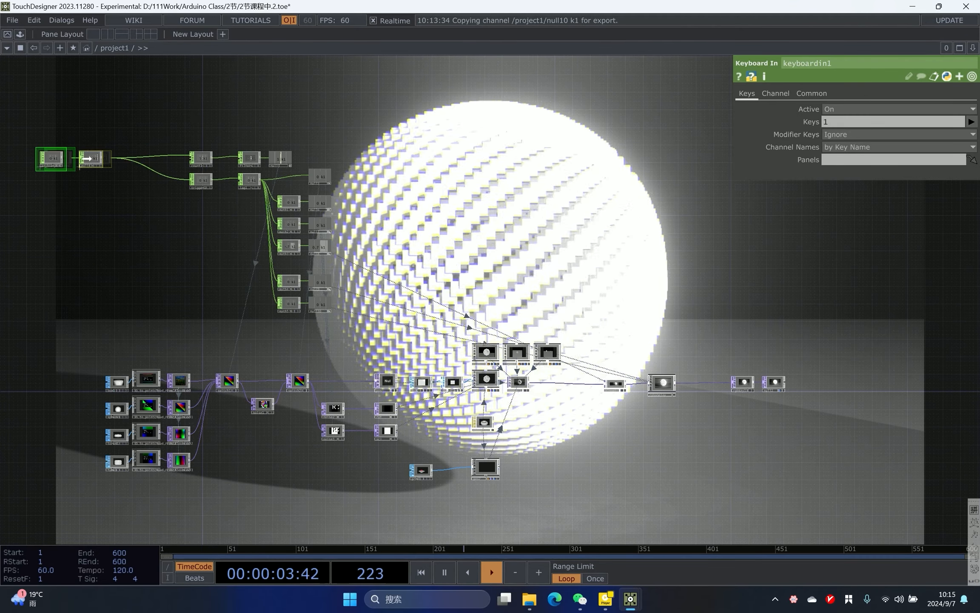
scroll(119, 147, up, 3)
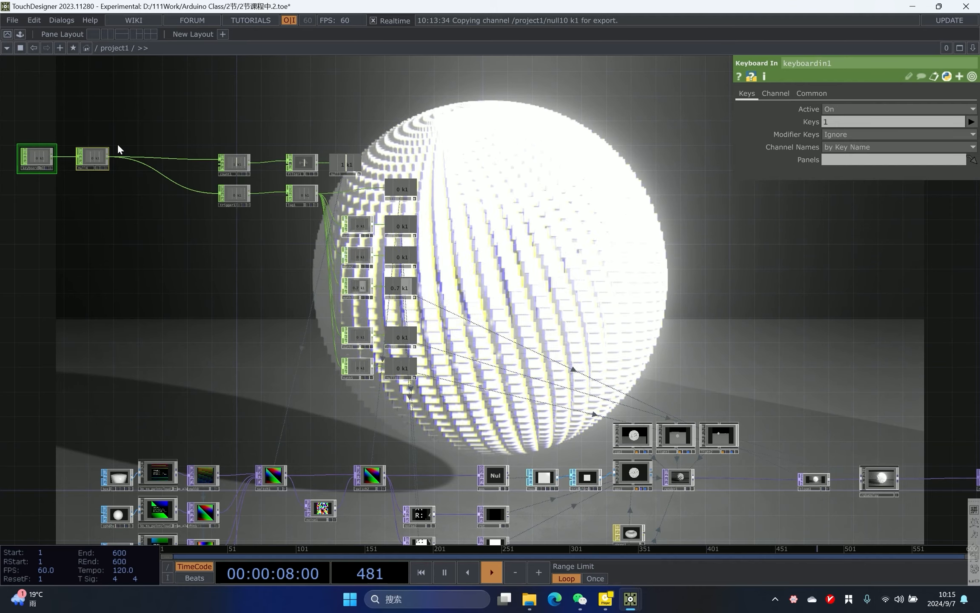
scroll(118, 145, up, 4)
drag(203, 165, 336, 221)
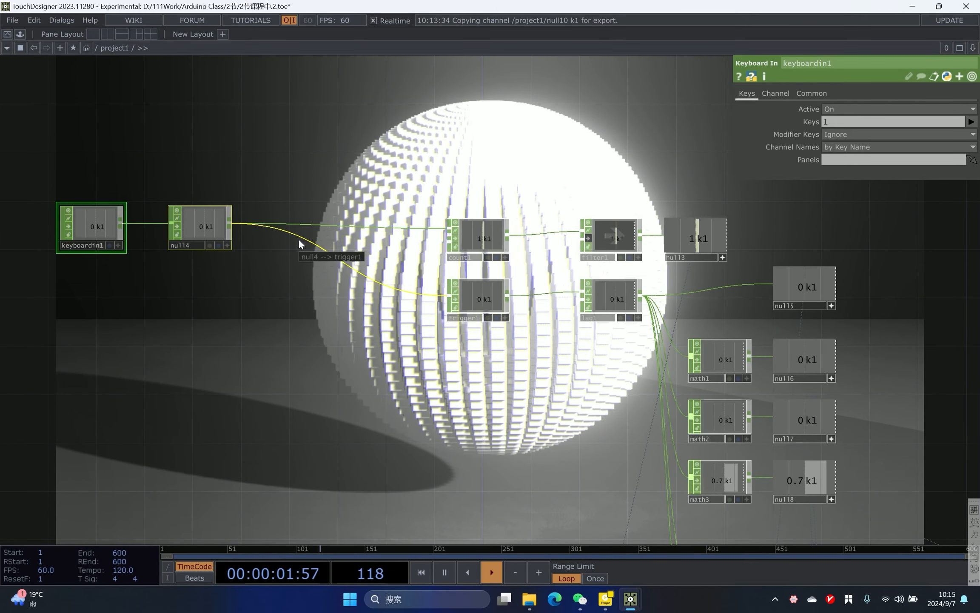
drag(343, 177, 261, 187)
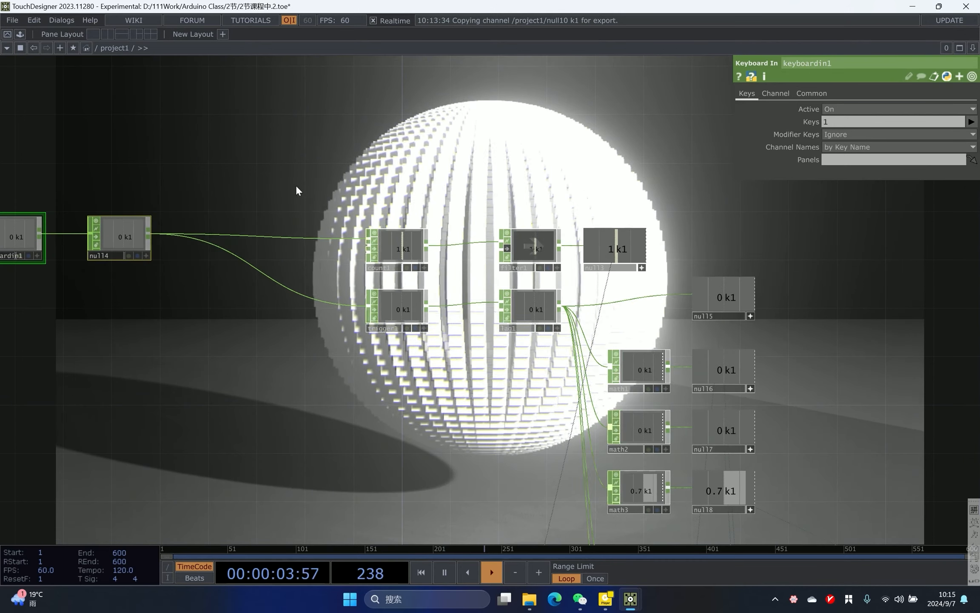
scroll(296, 185, up, 3)
scroll(369, 157, down, 2)
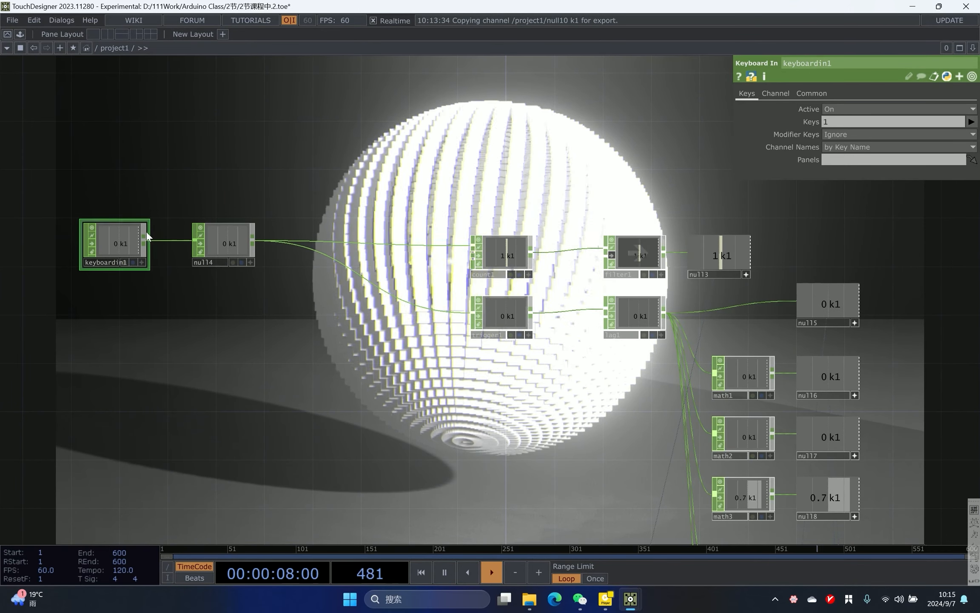
key(1)
key(1)
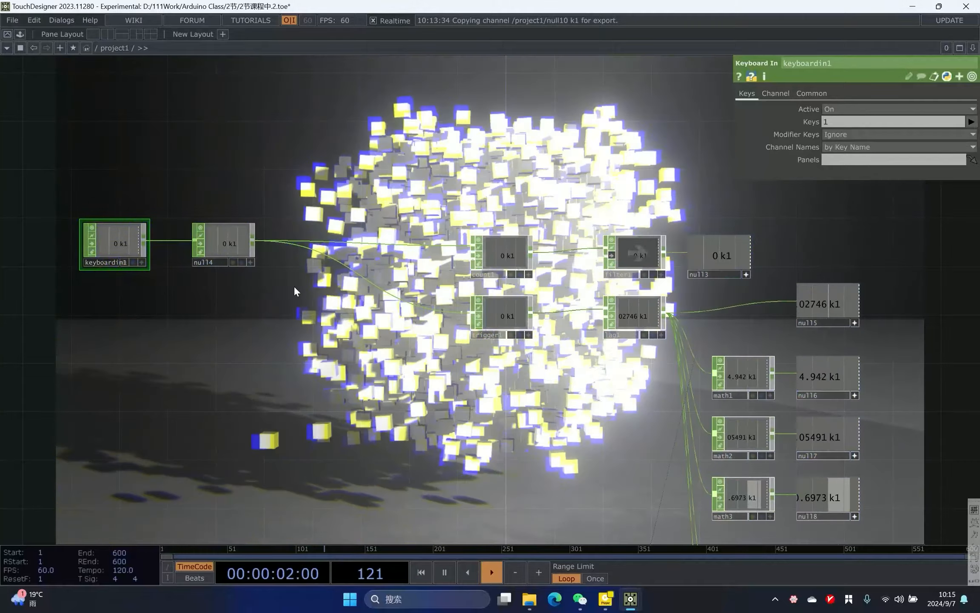
- Append a Filter CHOP to null4's output and test its smoothing by pressing the 1 key
scroll(247, 251, up, 4)
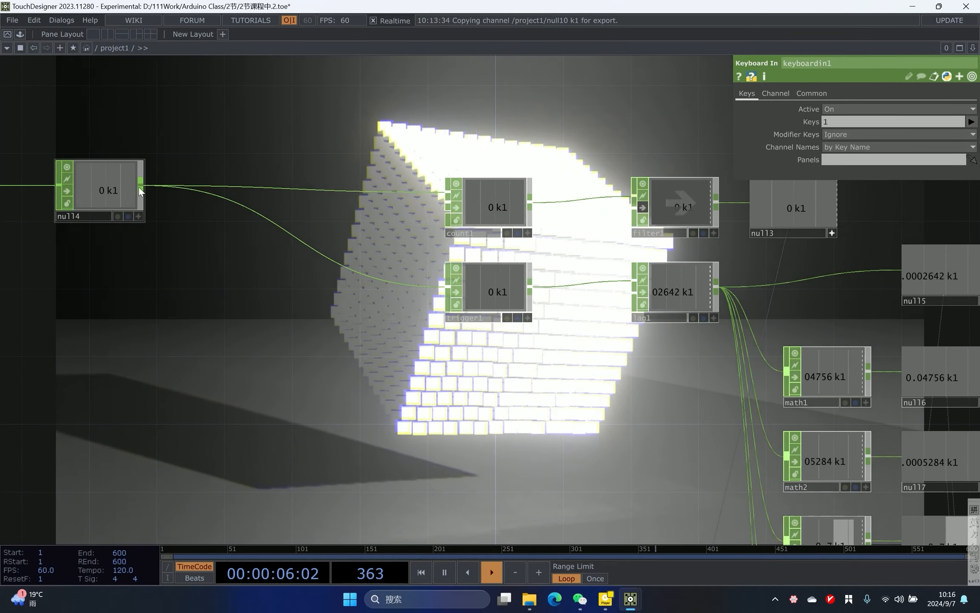
middle_click(139, 186)
click(269, 458)
drag(213, 332, 275, 299)
key(1)
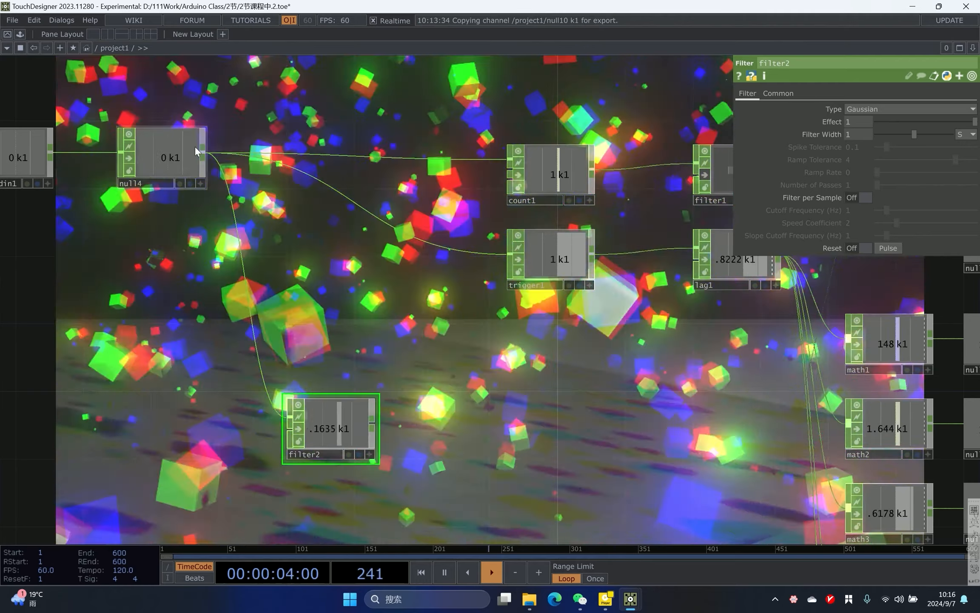
key(1)
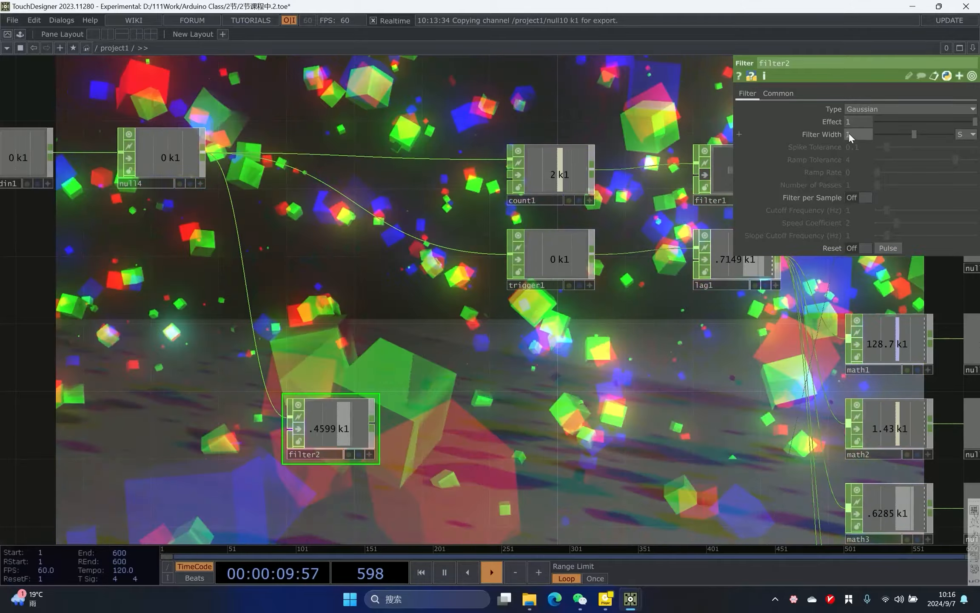
- Set filter2's Filter Width to 2
click(848, 134)
text(2)
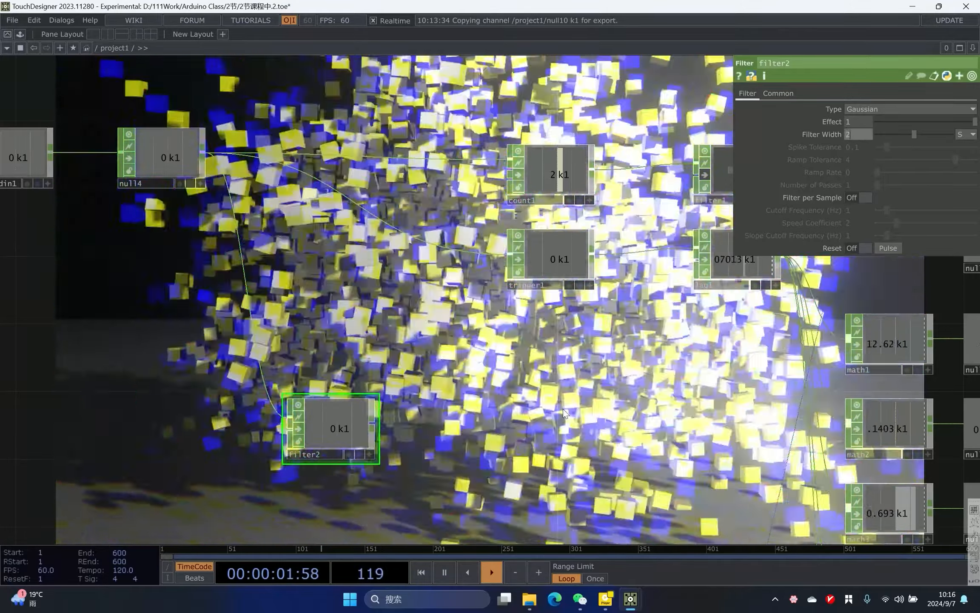
drag(563, 409, 563, 405)
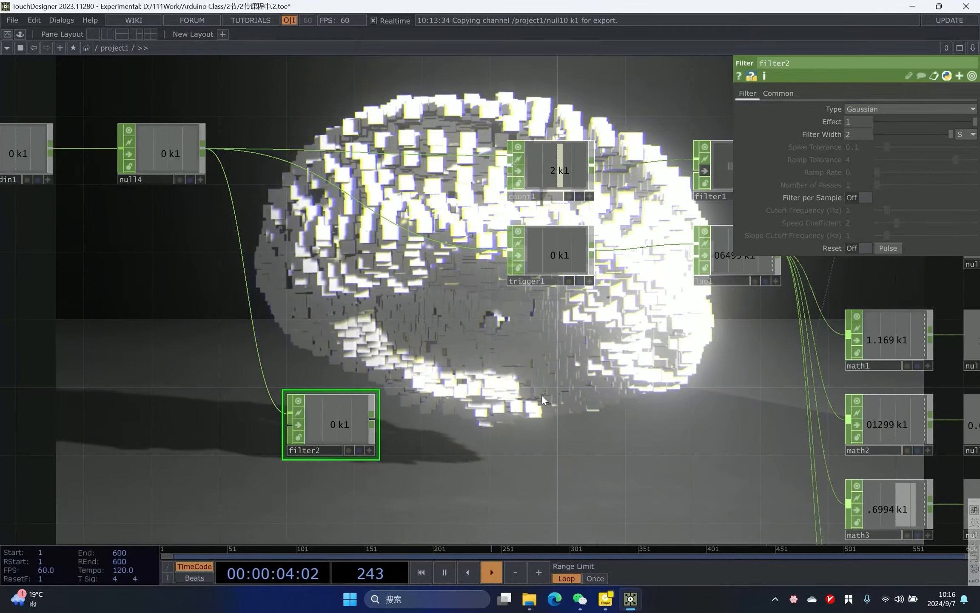
- Append a Logic CHOP after filter2
right_click(376, 417)
text(o)
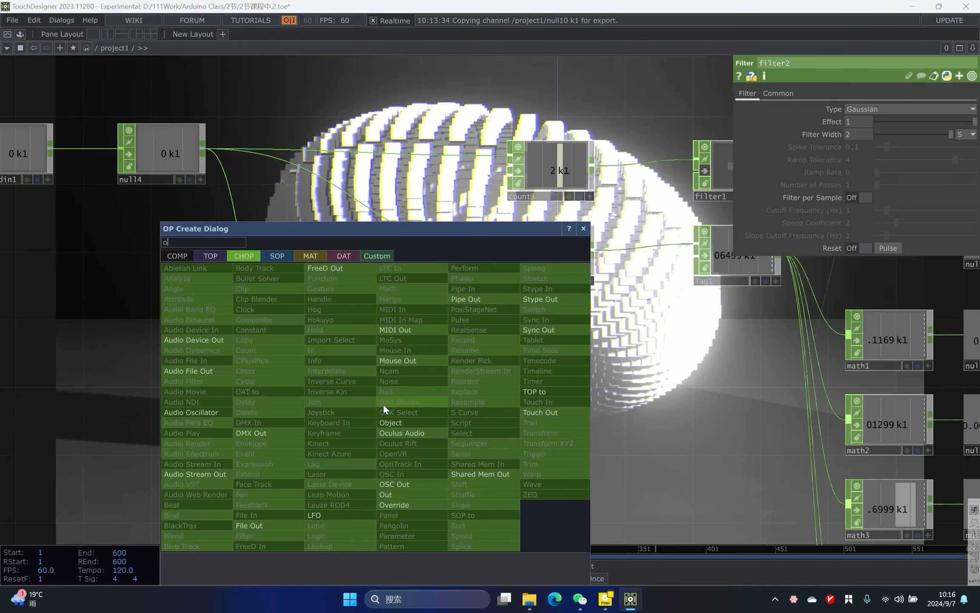
click(320, 535)
click(411, 398)
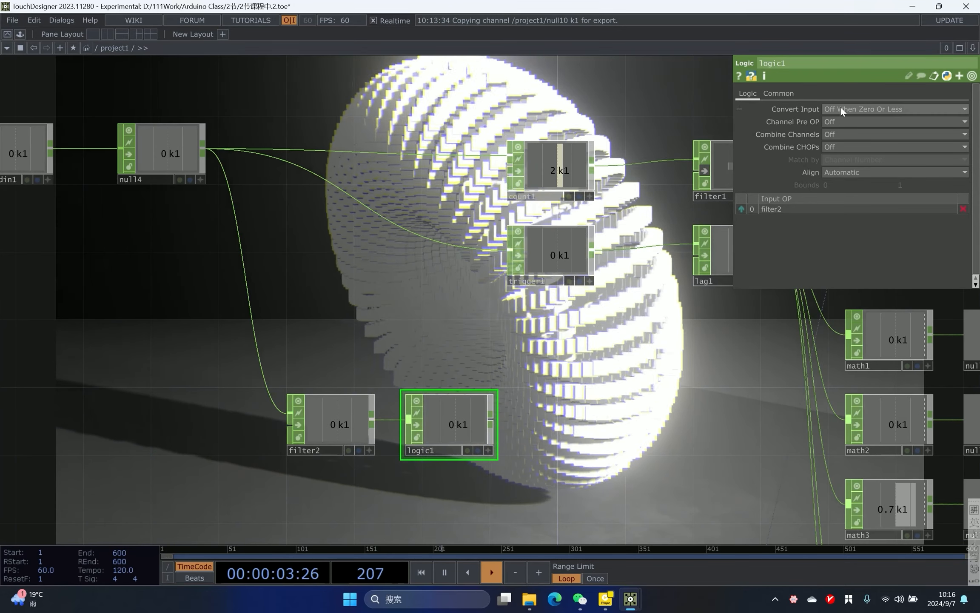
- Set logic1's Convert Input to Off When Outside Bounds and its lower bound to 1
click(840, 107)
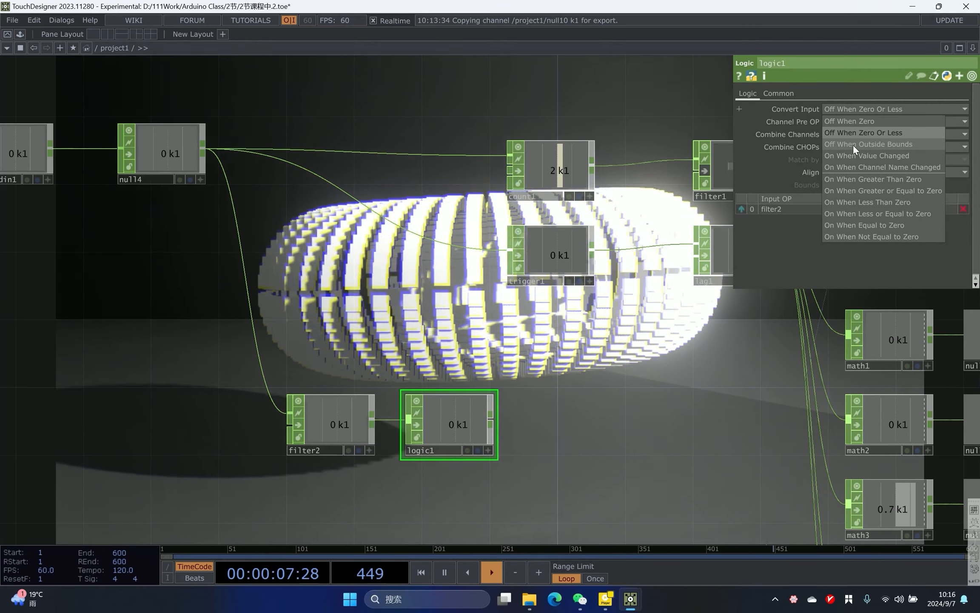
click(853, 144)
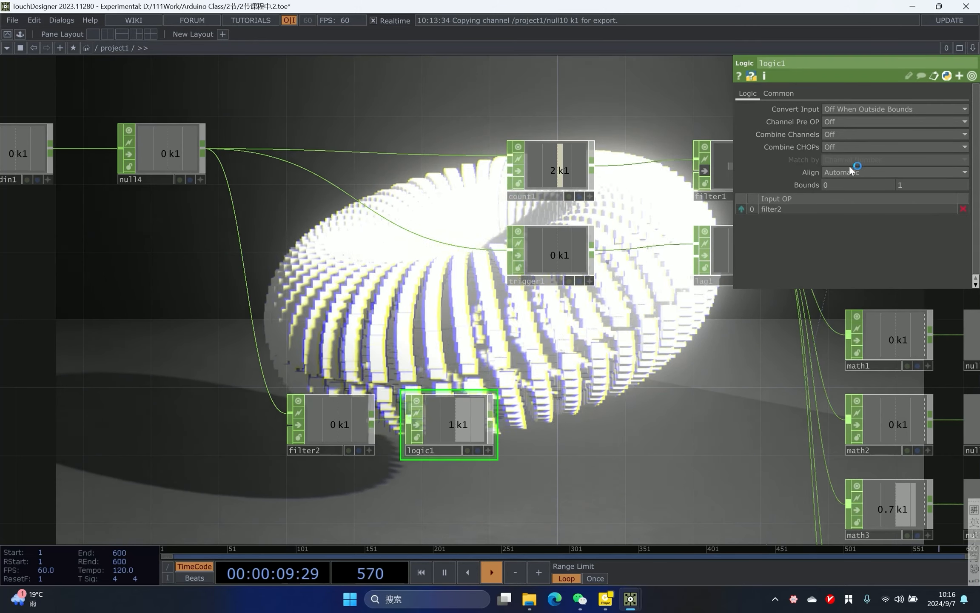
drag(871, 188, 583, 192)
text(1)
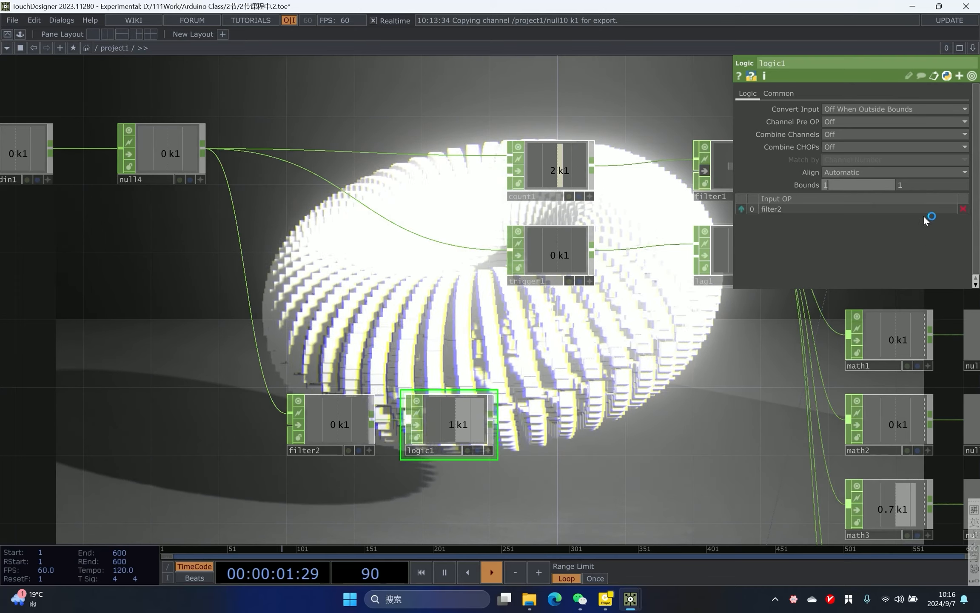
key(Return)
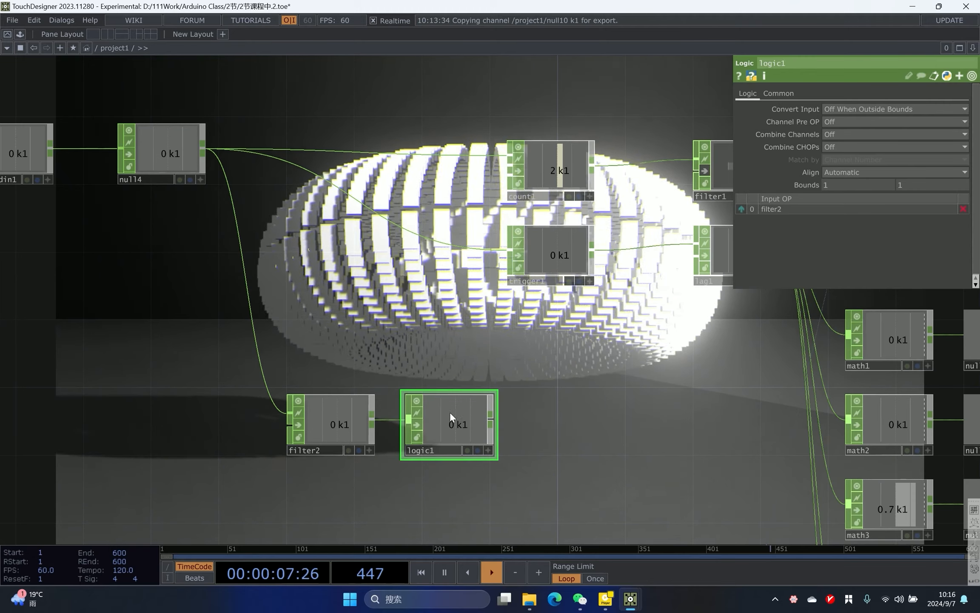
- Press the 1 key repeatedly to test how filter2 and logic1 respond
drag(572, 417, 605, 423)
key(1)
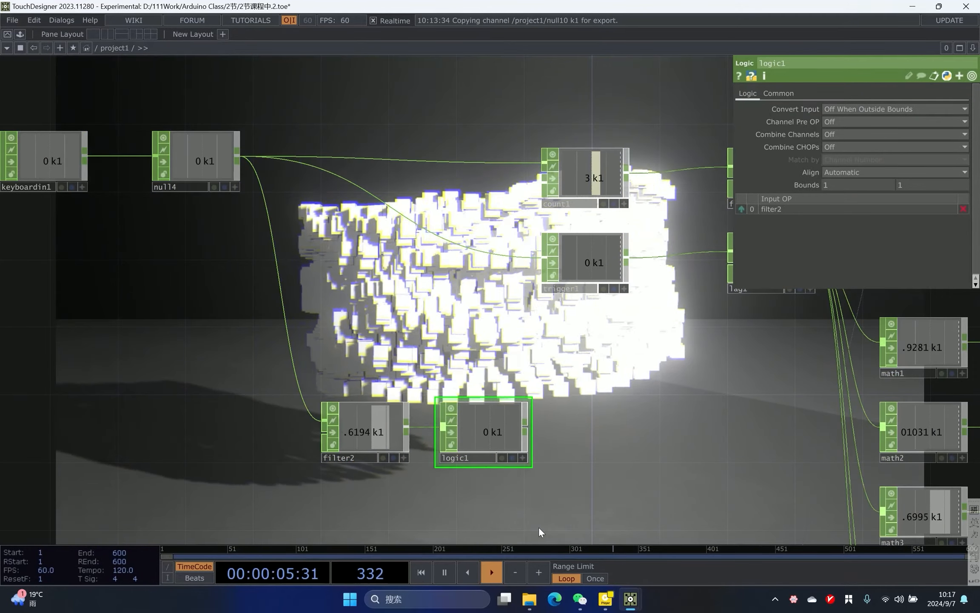
key(1)
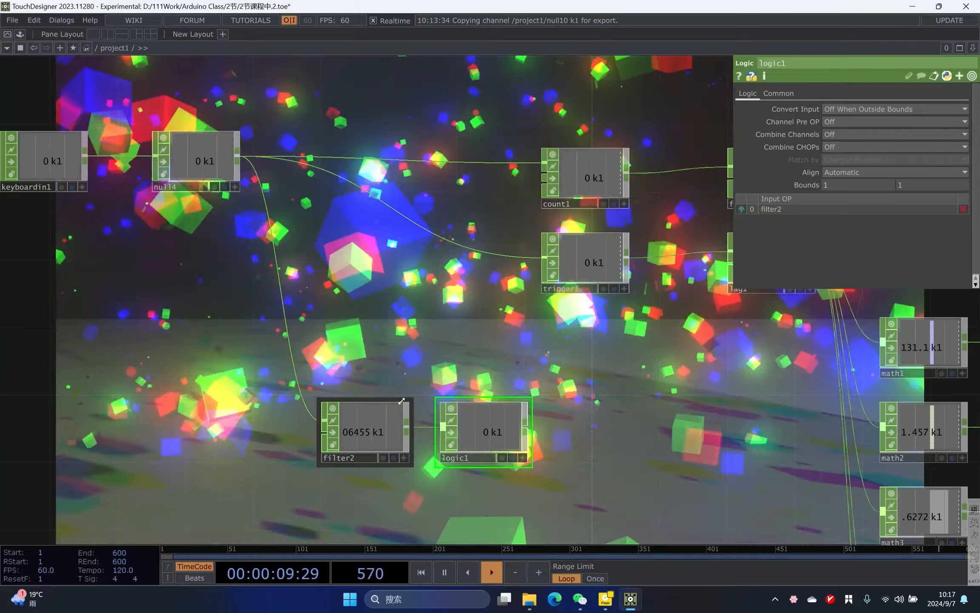
key(1)
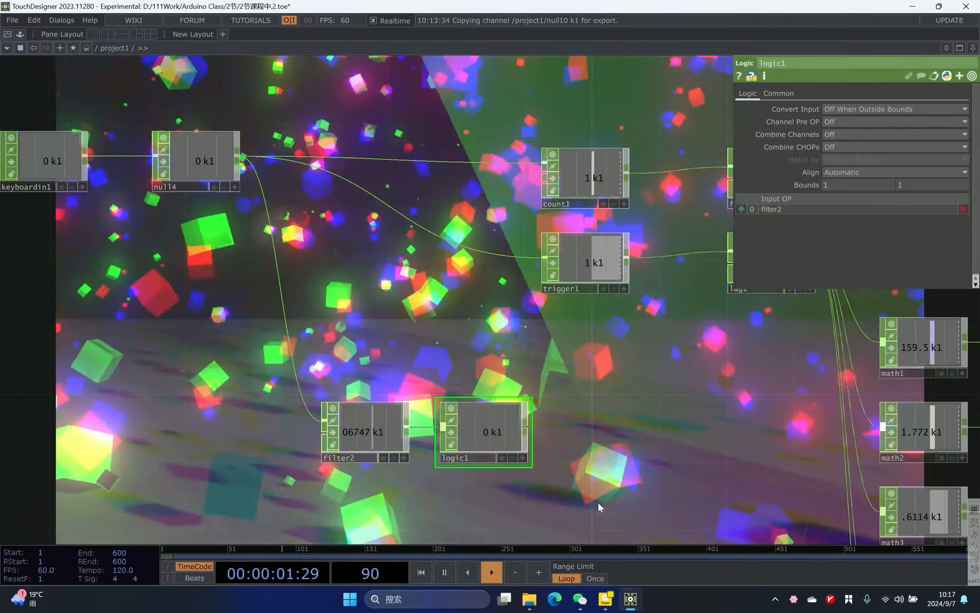
key(1)
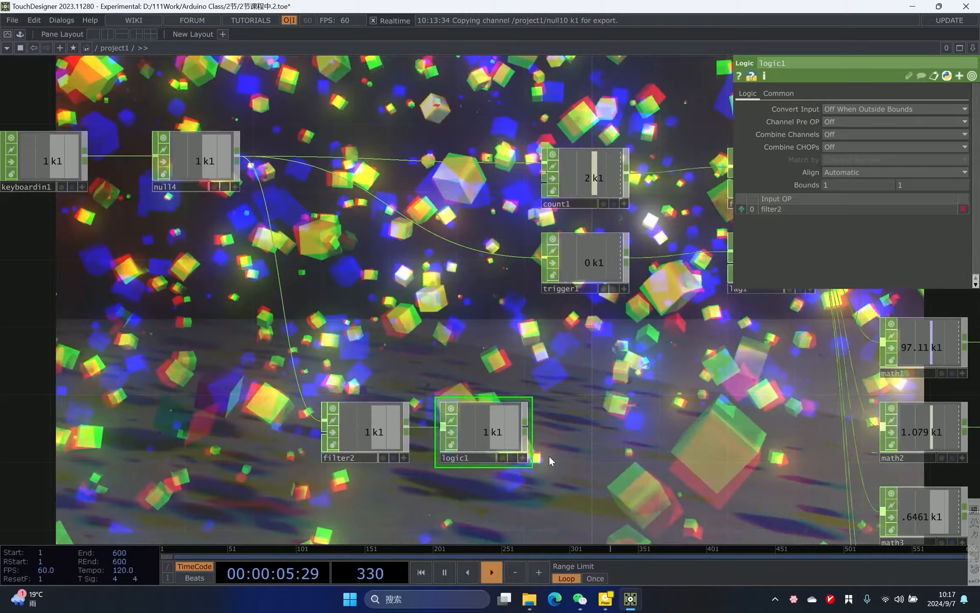
- Move phong1 aside and duplicate the instancing geometry geo1 as geo3
scroll(436, 369, down, 3)
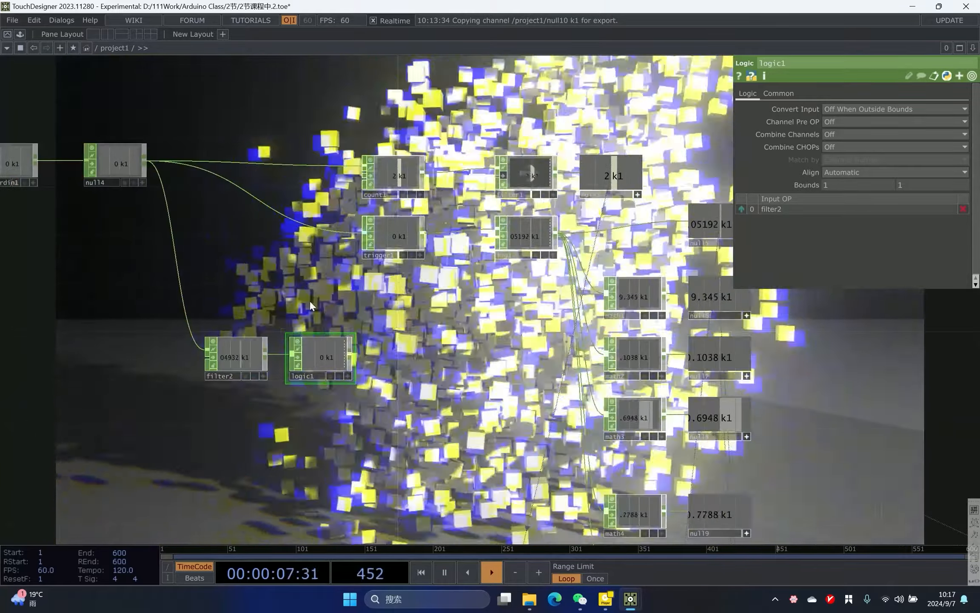
scroll(283, 302, up, 3)
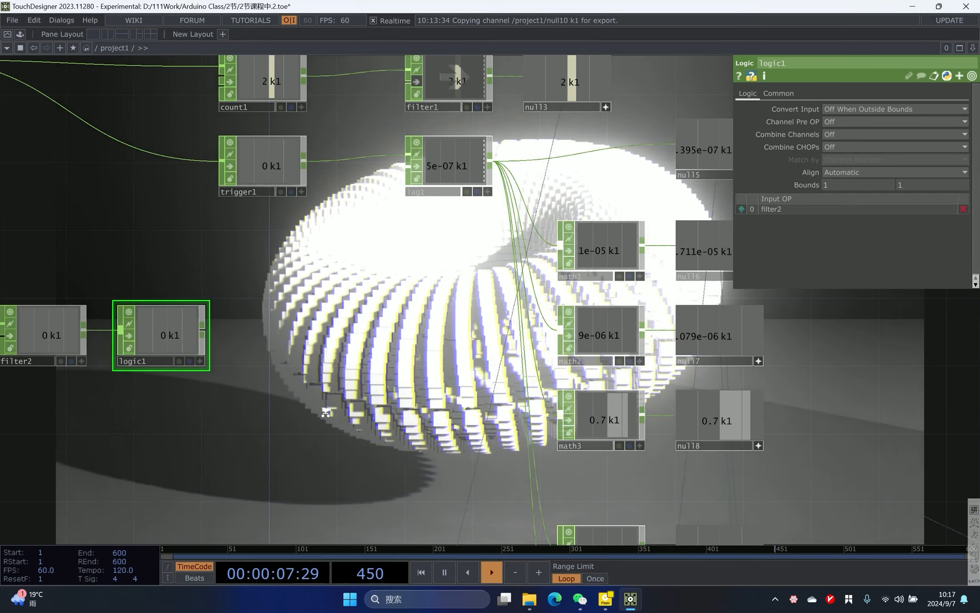
scroll(325, 410, down, 4)
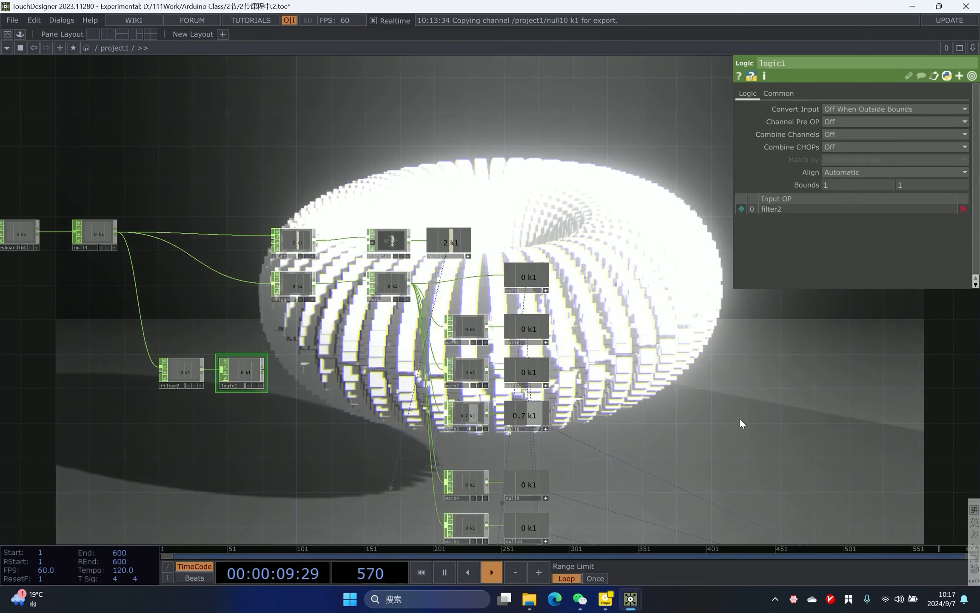
drag(754, 445, 540, 175)
scroll(540, 175, down, 3)
scroll(666, 361, up, 8)
drag(676, 418, 555, 268)
scroll(556, 267, down, 3)
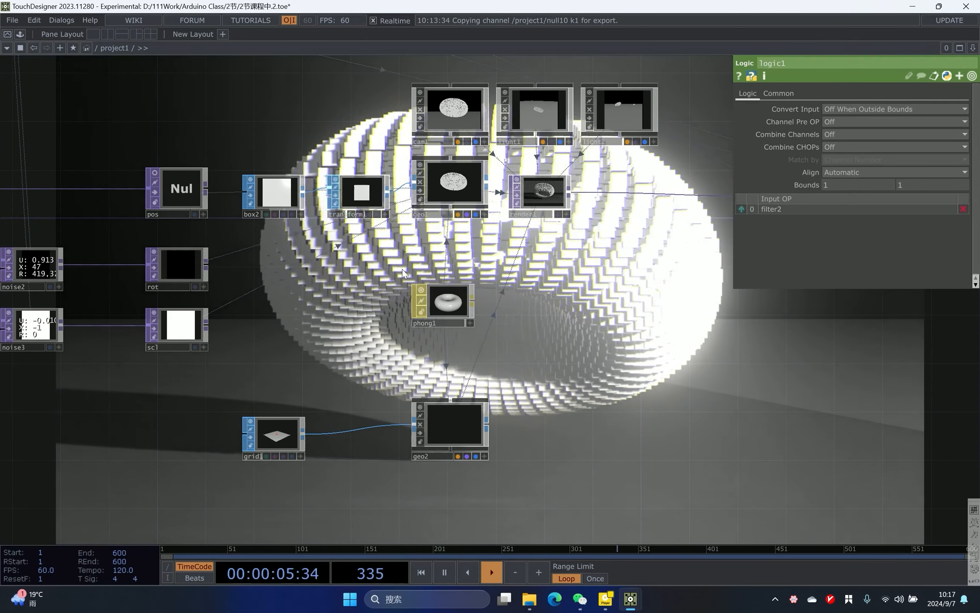
drag(432, 310, 335, 322)
scroll(502, 251, up, 3)
drag(502, 251, 320, 267)
click(344, 169)
key(ctrl+c)
key(ctrl+v)
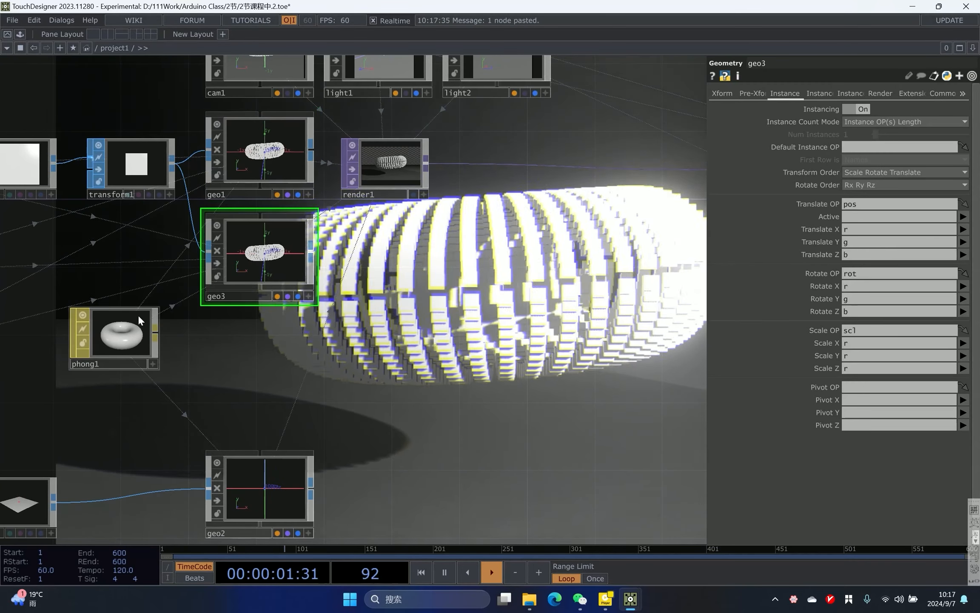
drag(137, 324, 137, 342)
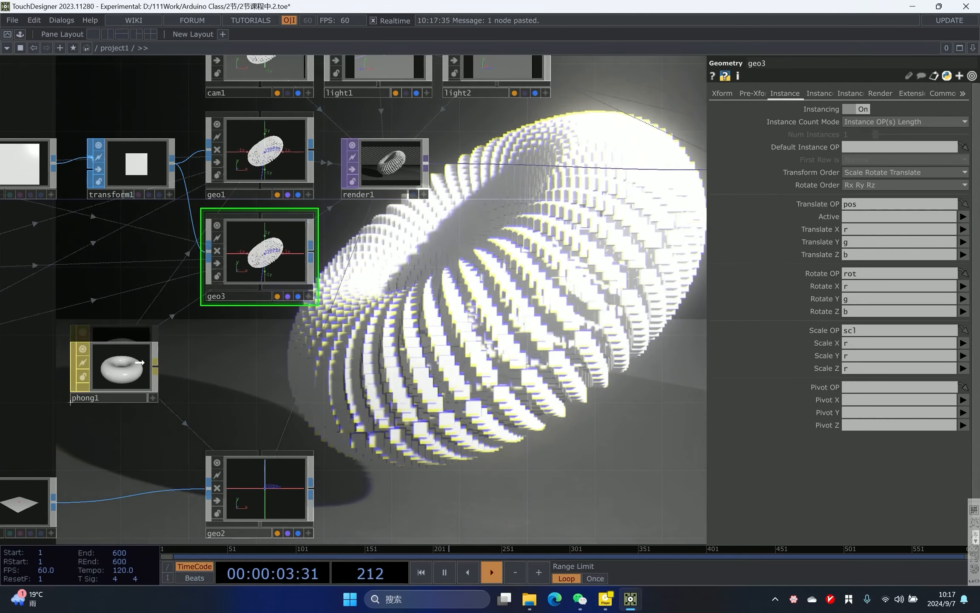
- Create a Line MAT and assign it to geo3
key(Tab)
text(li)
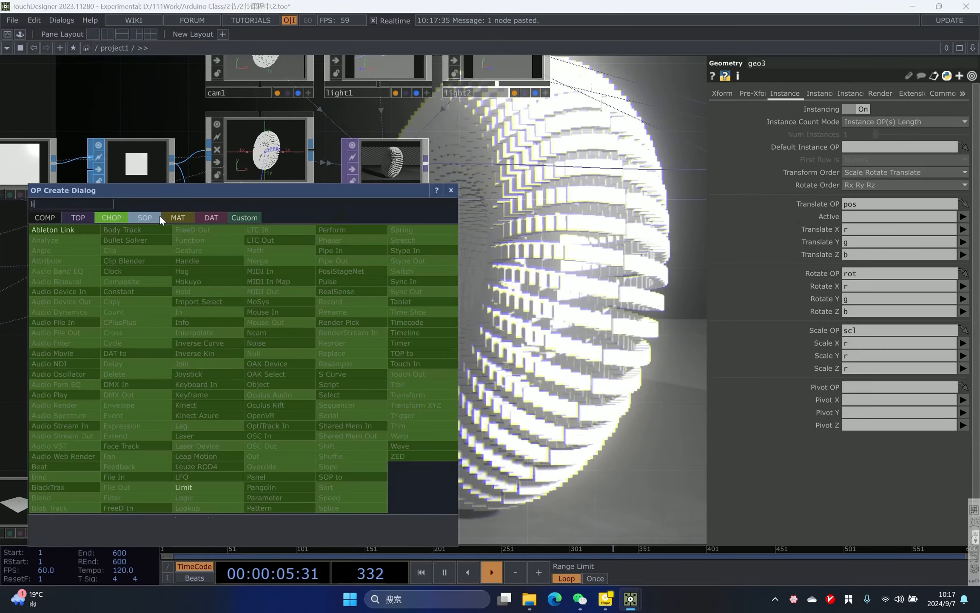
click(169, 222)
click(87, 271)
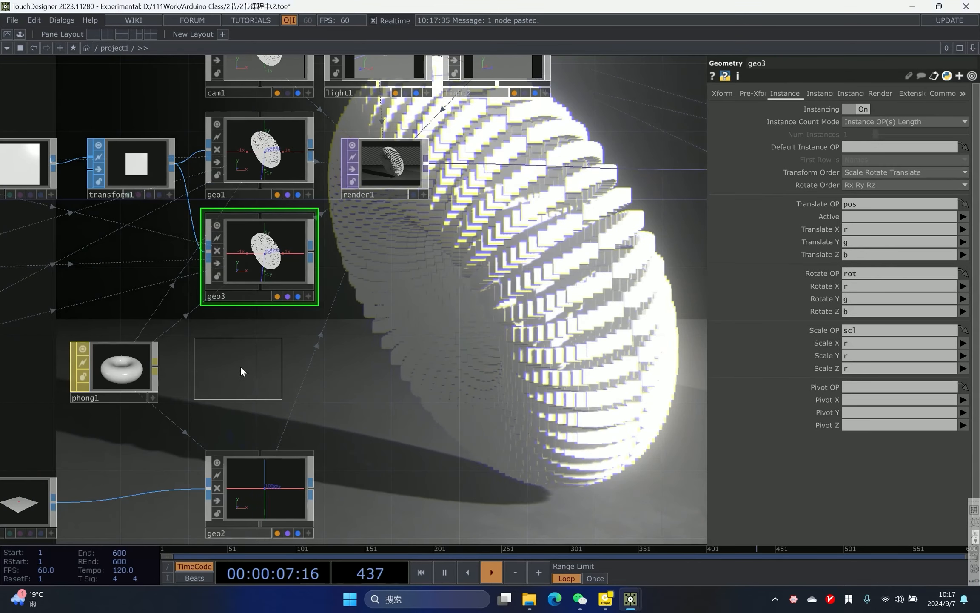
click(240, 365)
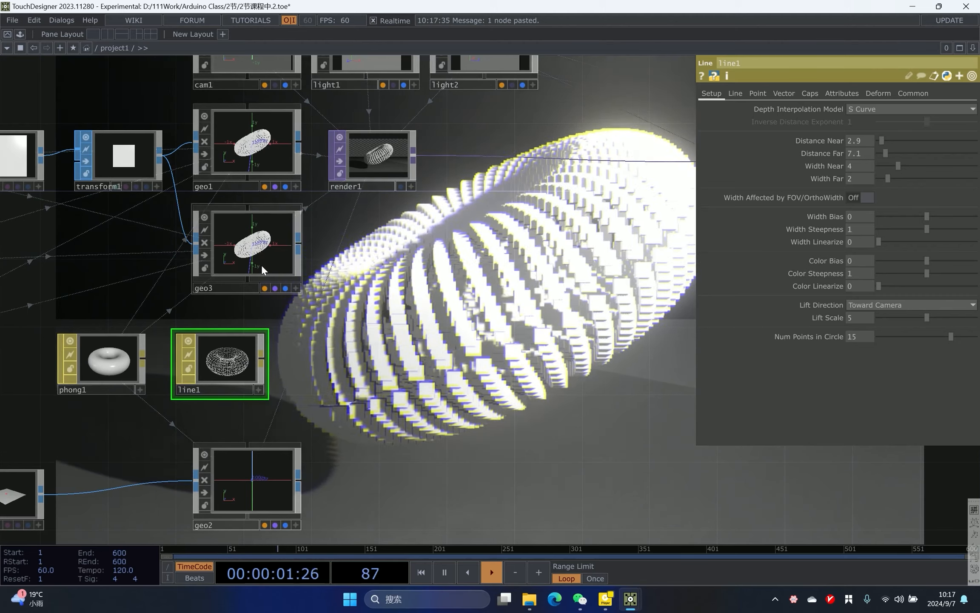
drag(223, 371, 249, 239)
click(288, 247)
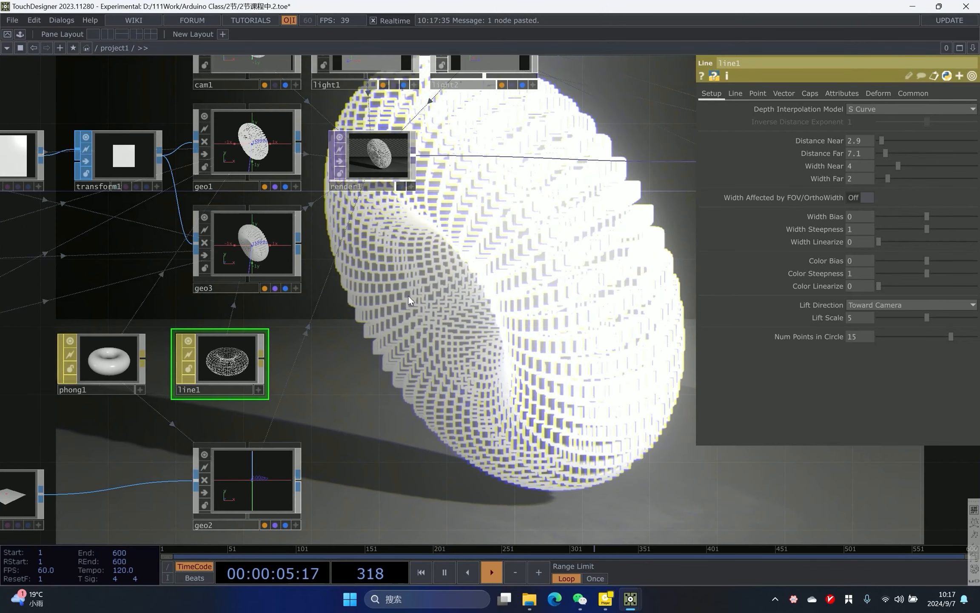
- Duplicate the floor geometry geo2 as geo4 and assign the line1 material to it
scroll(391, 273, down, 1)
drag(418, 280, 417, 163)
scroll(391, 273, up, 1)
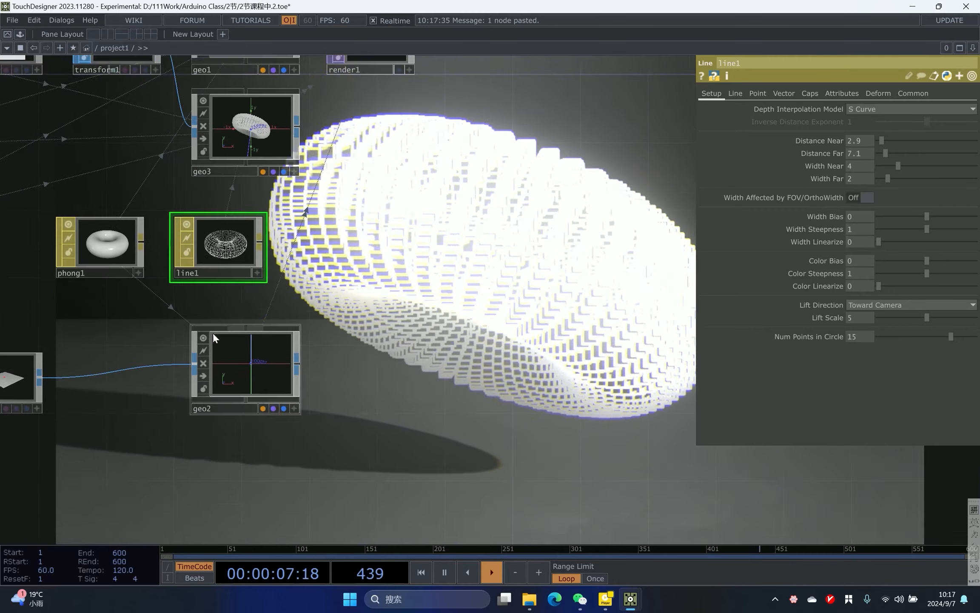
click(215, 346)
key(ctrl+c)
key(ctrl+v)
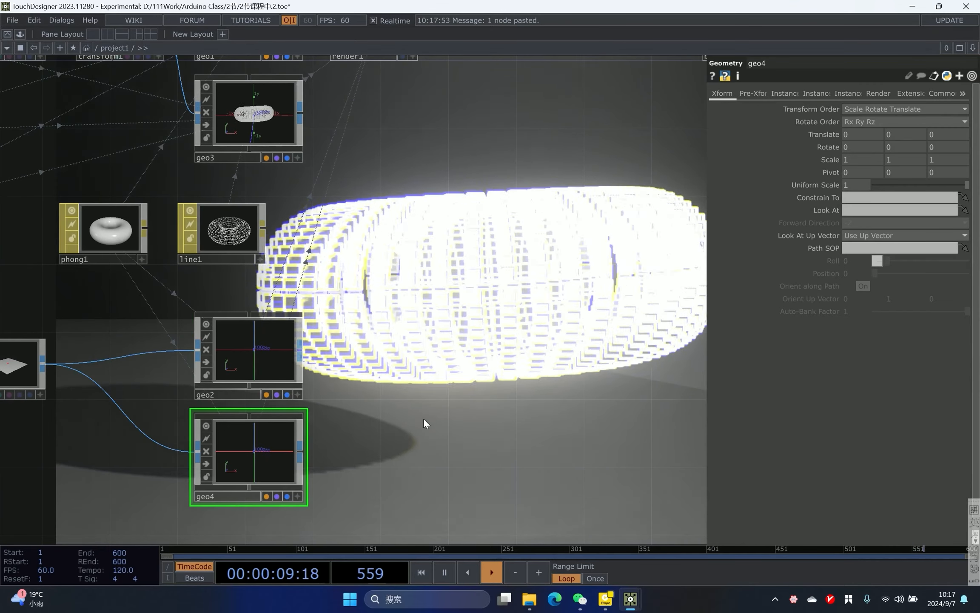
drag(229, 232, 262, 429)
click(261, 430)
- Turn off the solid floor geo2's display so the line-material floor shows
drag(325, 343, 303, 391)
scroll(325, 381, down, 2)
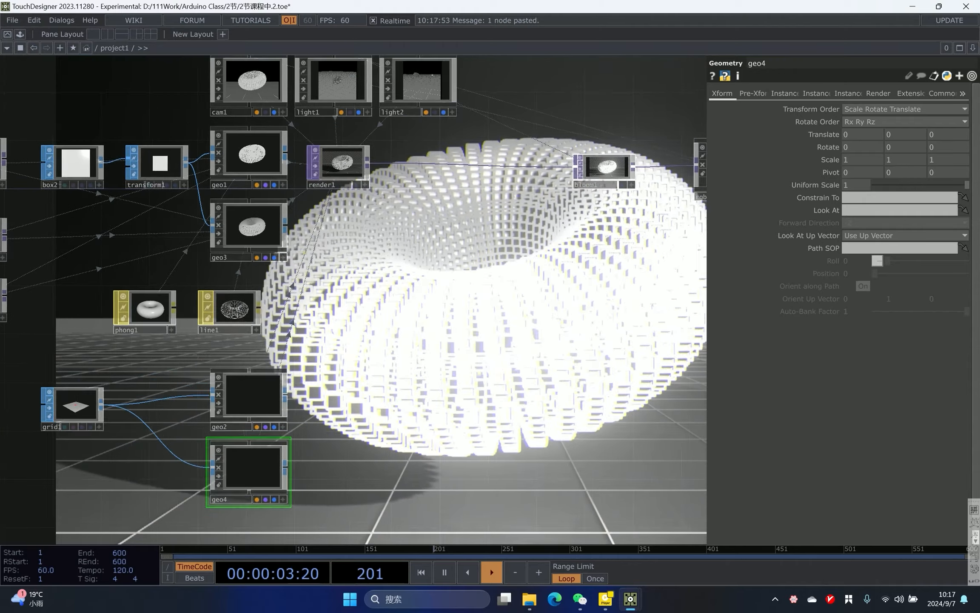
drag(426, 267, 433, 308)
scroll(357, 183, up, 3)
scroll(361, 243, down, 3)
drag(362, 243, 356, 221)
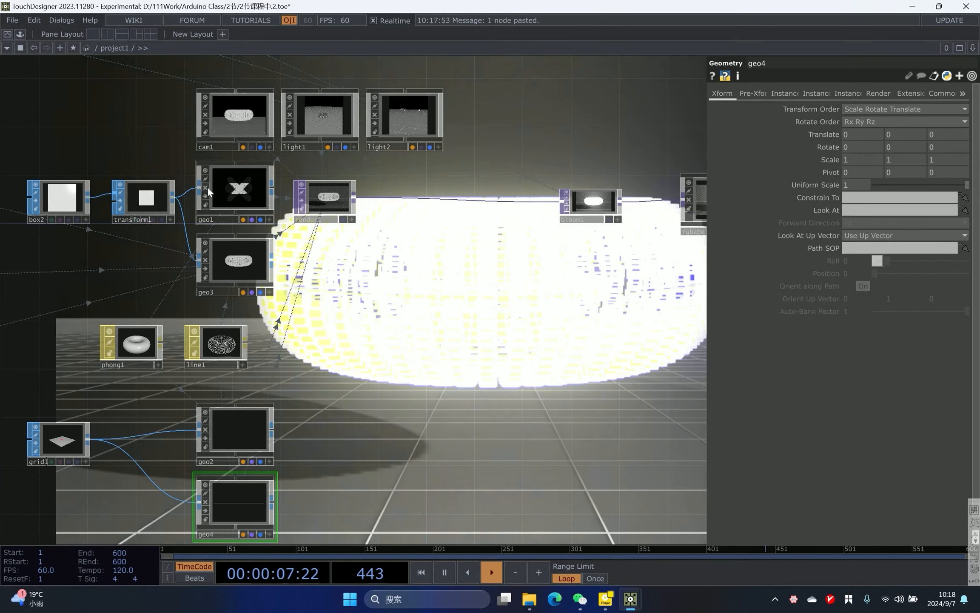
click(205, 429)
drag(449, 341, 404, 342)
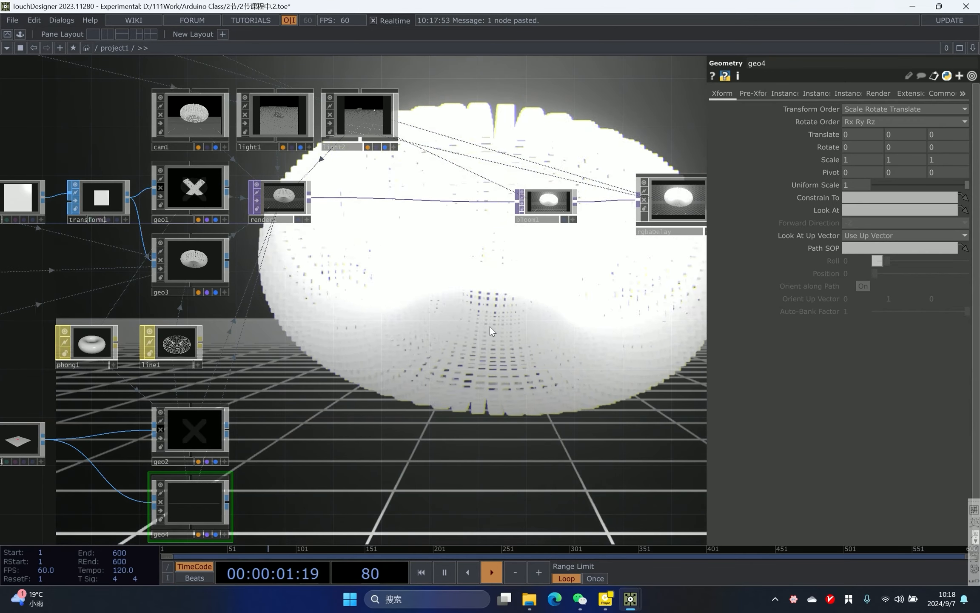
- Select the line1 material and set its Distance Far to 36
click(196, 340)
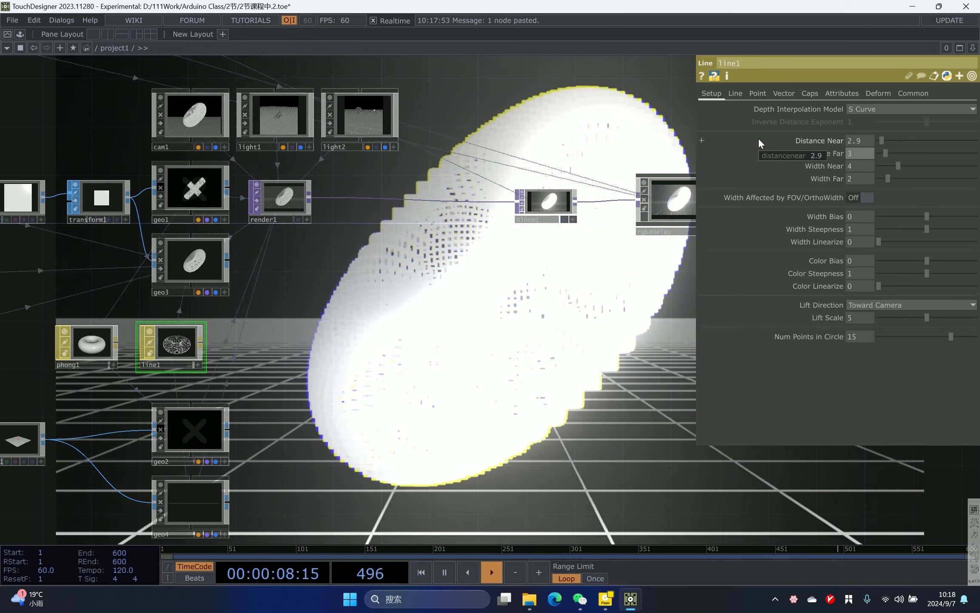
text(36)
key(Return)
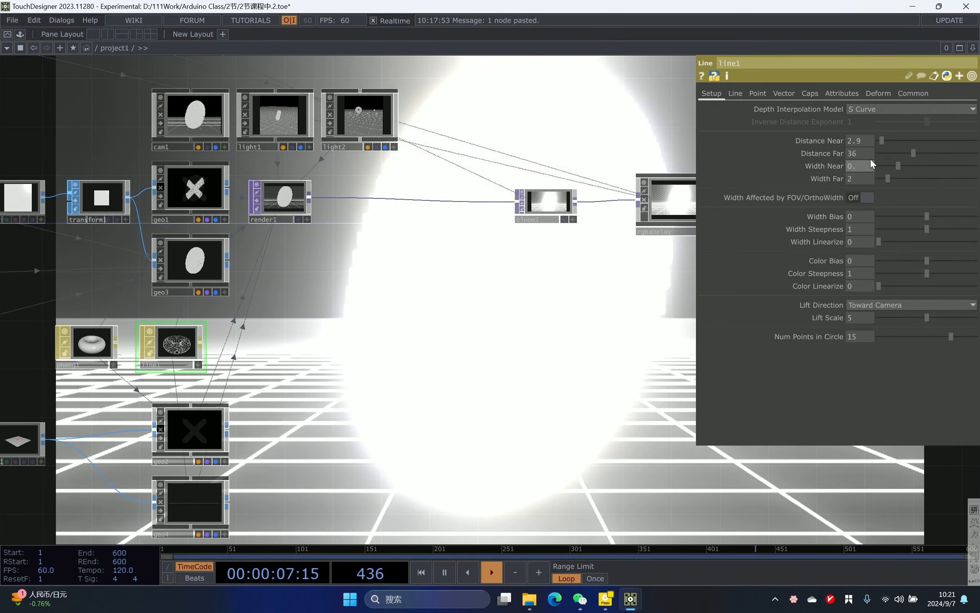
- Set line1's Width Near to 0.4 and Width Far to 0.1
drag(861, 182, 789, 172)
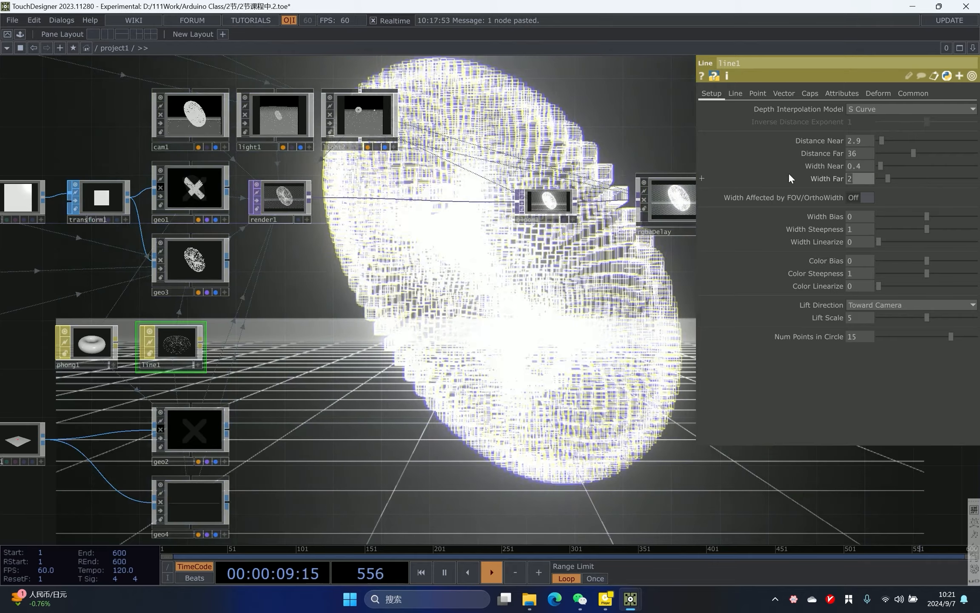
text(0)
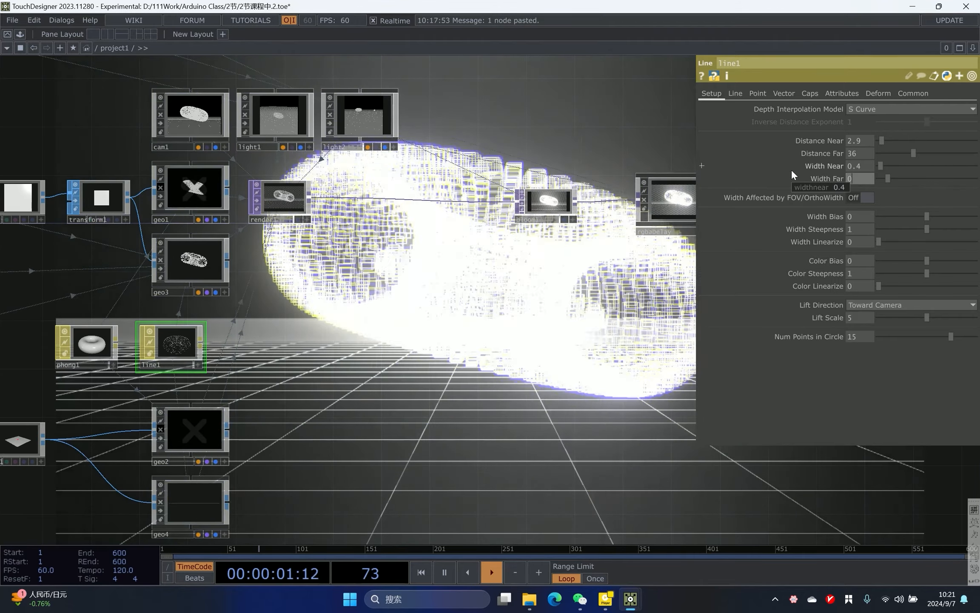
text(.1)
key(Return)
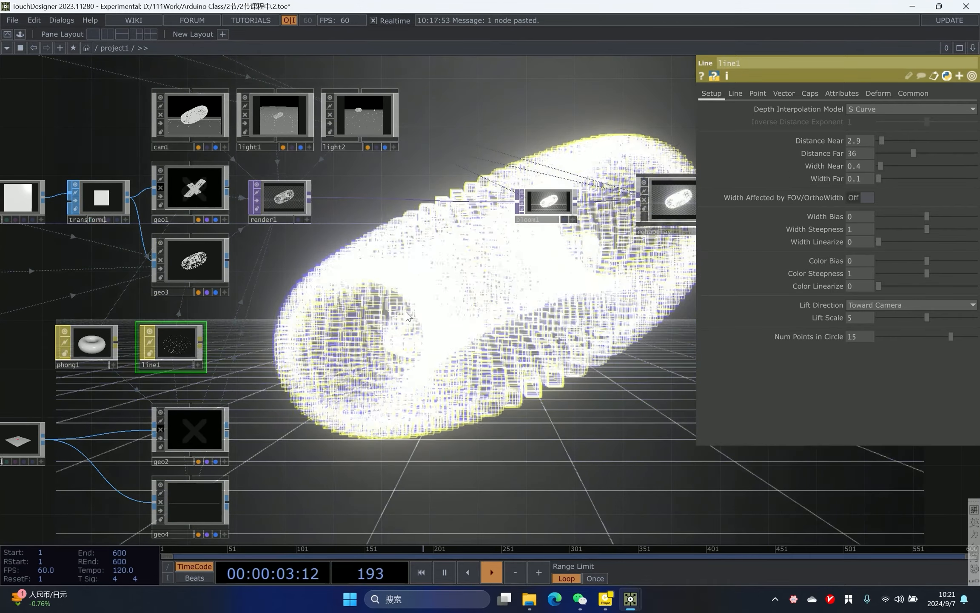
- Turn on Draw Points for line1 and set its Point Size Multiplier to 5
drag(567, 358, 463, 305)
scroll(463, 305, down, 1)
scroll(463, 304, up, 1)
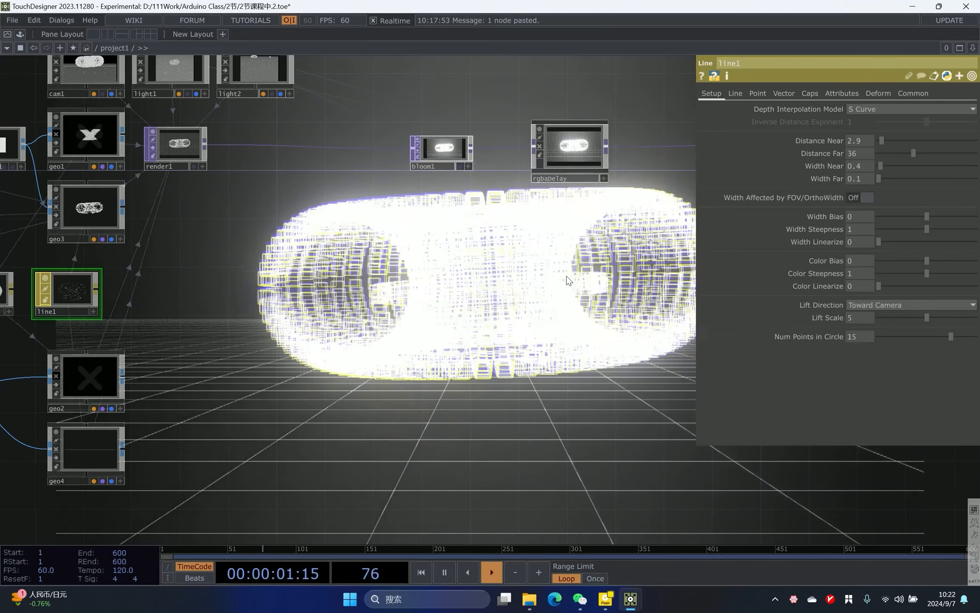
click(751, 92)
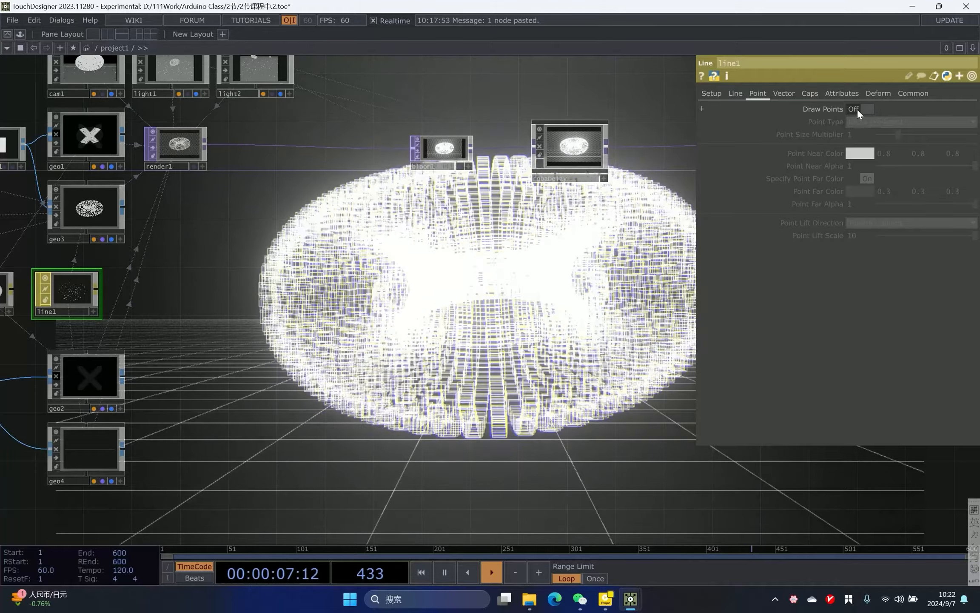
click(856, 110)
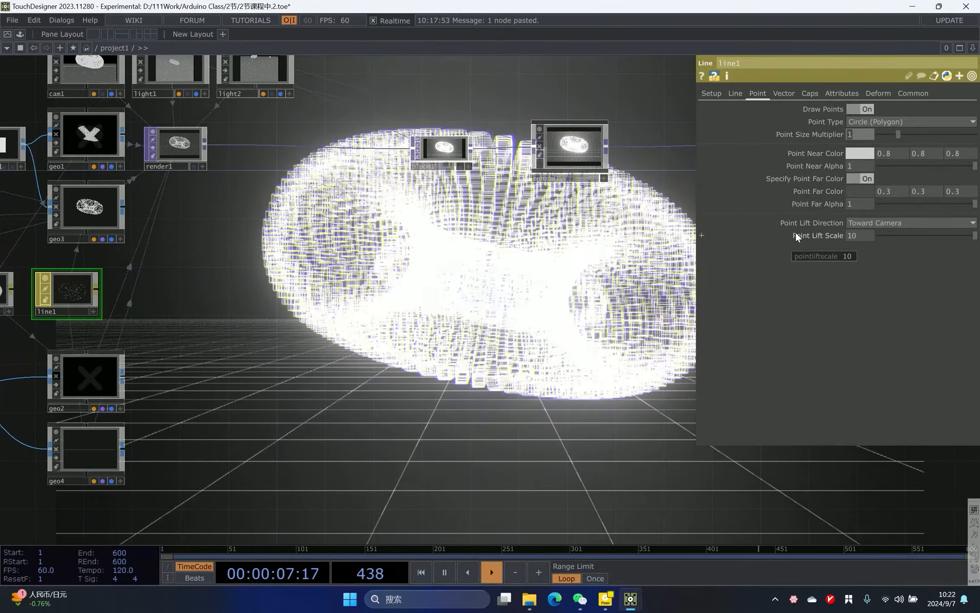
text(5)
key(Return)
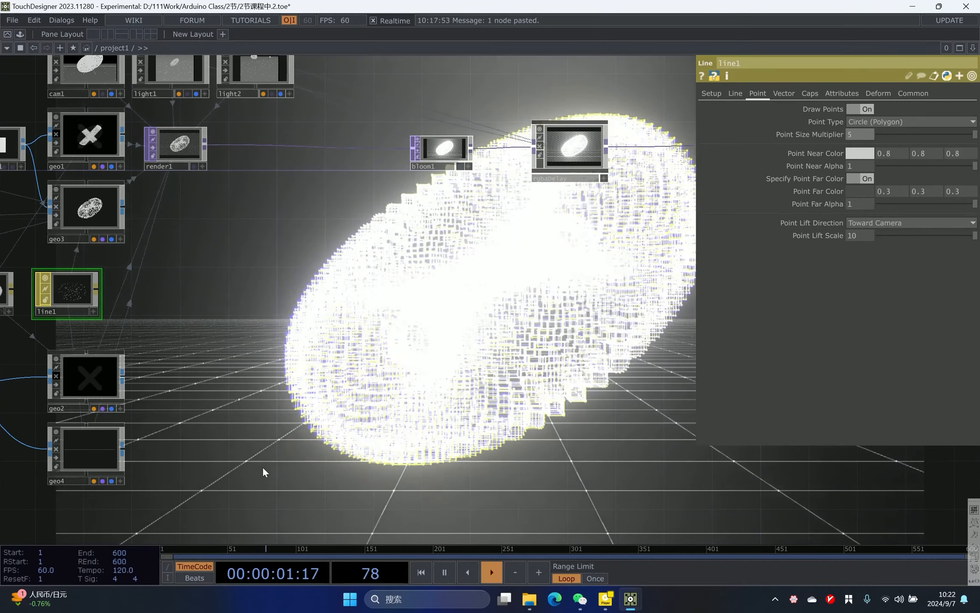
- Duplicate the render1 Render TOP as render2
drag(262, 466, 259, 456)
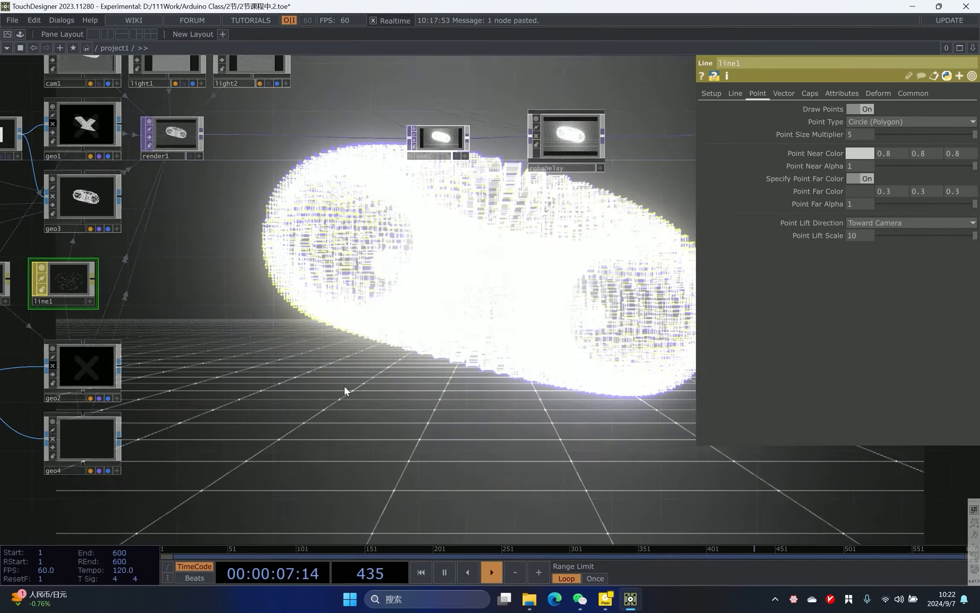
drag(444, 359, 343, 321)
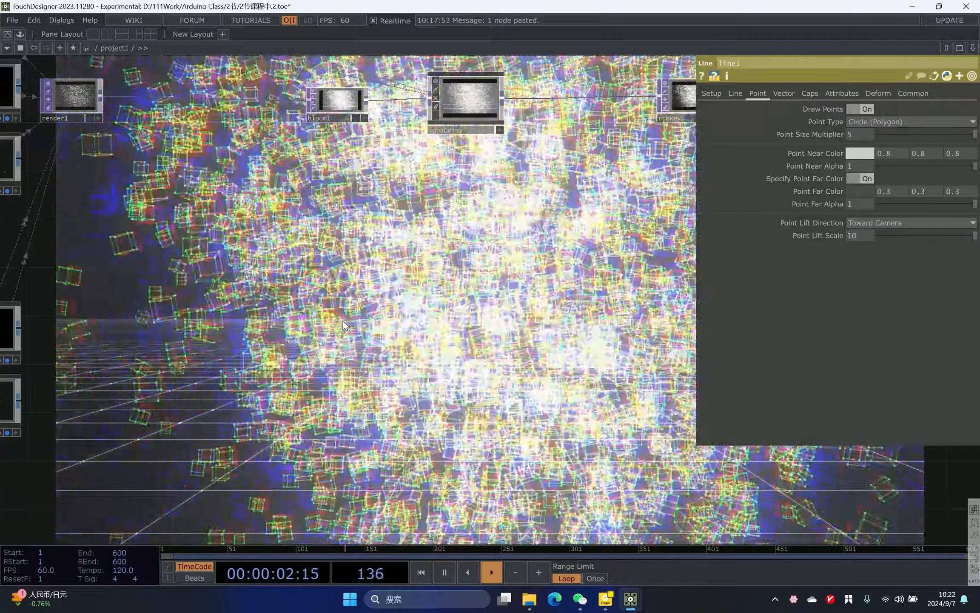
drag(230, 327, 401, 338)
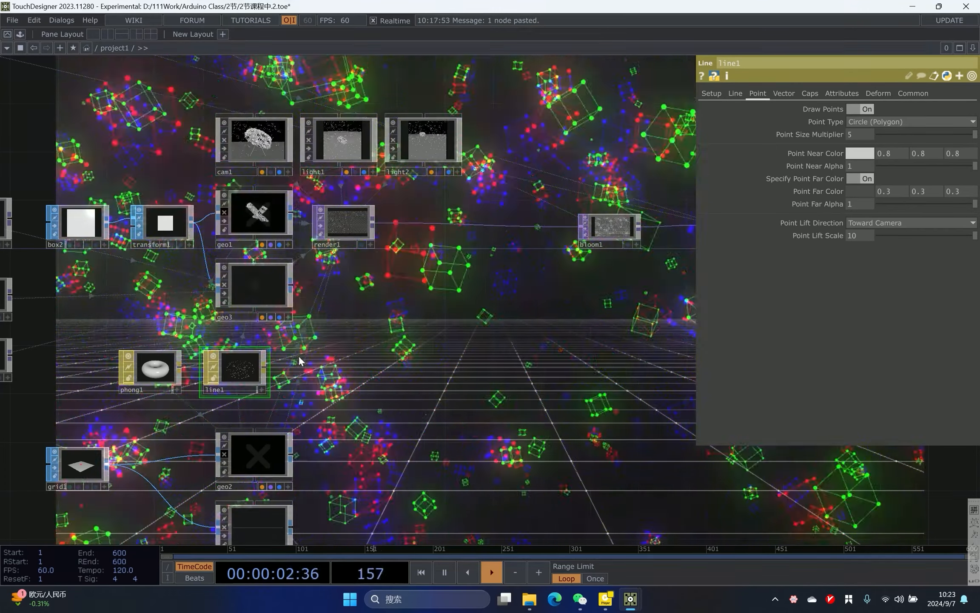
scroll(362, 234, up, 3)
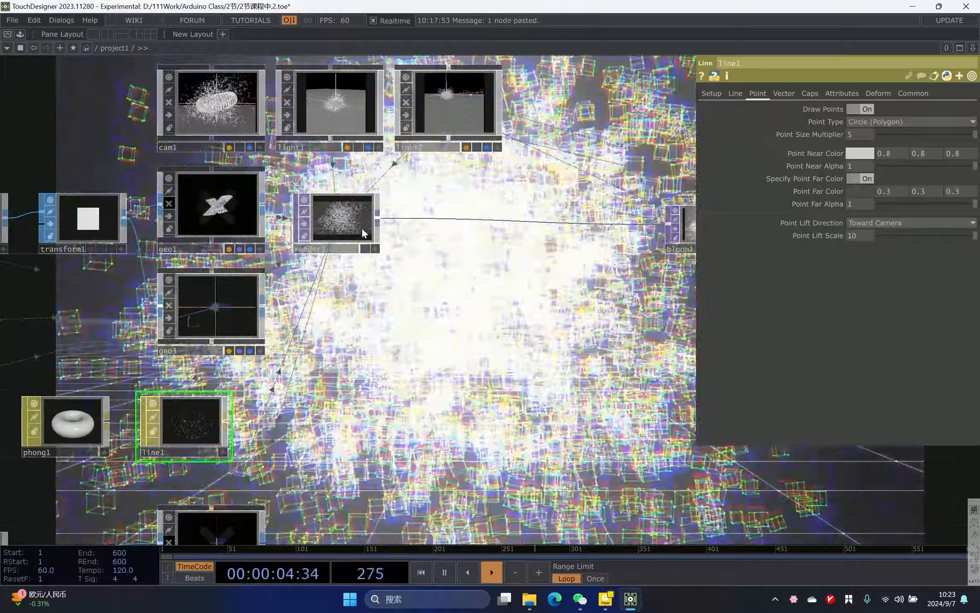
click(362, 228)
key(ctrl+c)
key(ctrl+v)
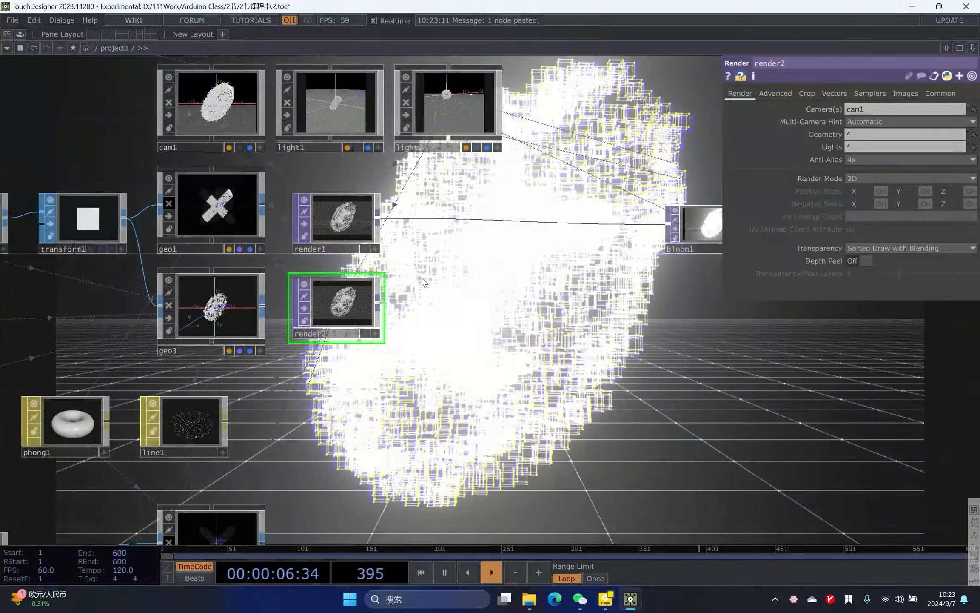
- Rename the instancing geometry geo1 as geo_p
scroll(407, 281, up, 5)
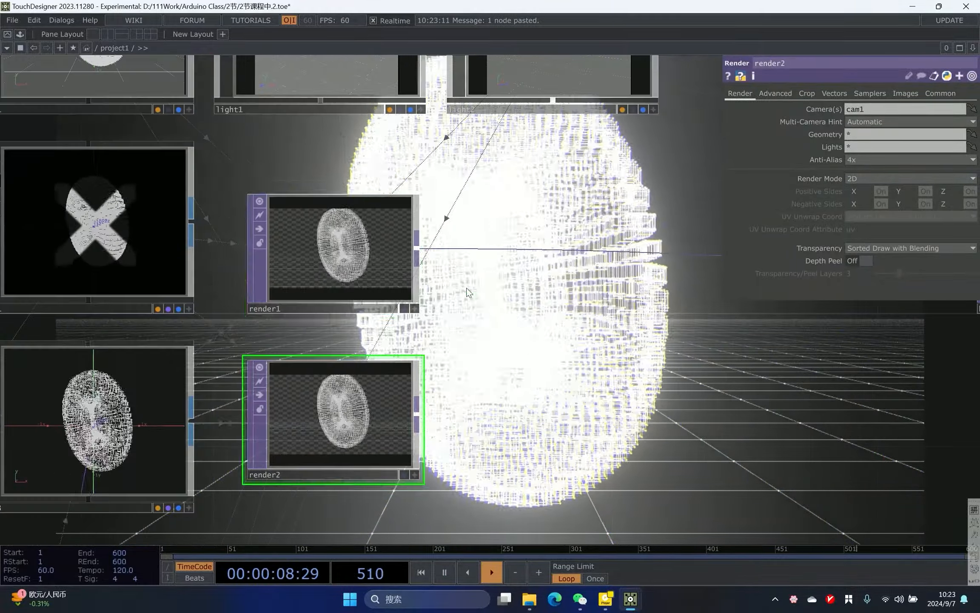
click(278, 278)
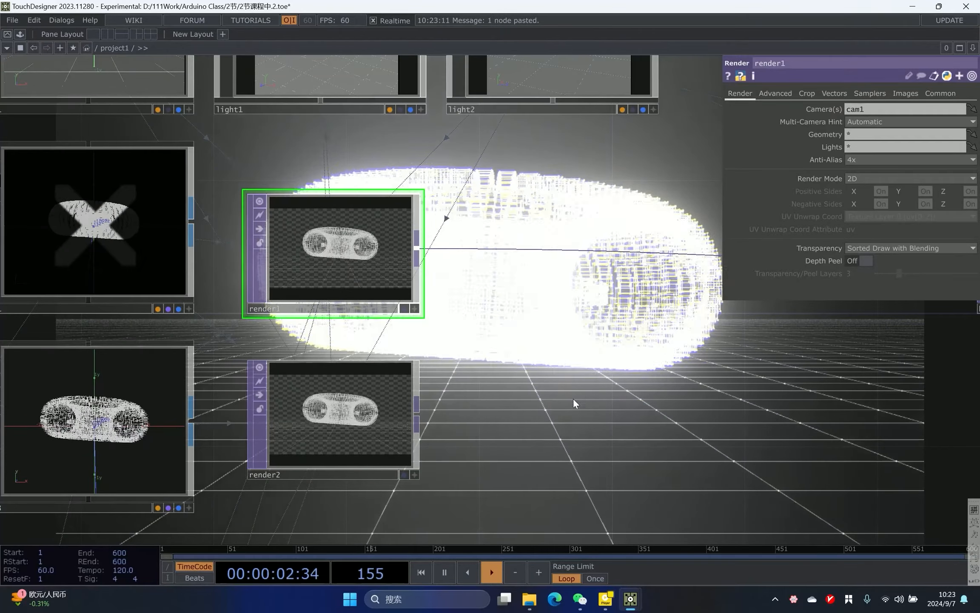
drag(550, 409, 764, 355)
scroll(763, 356, down, 1)
scroll(374, 299, up, 1)
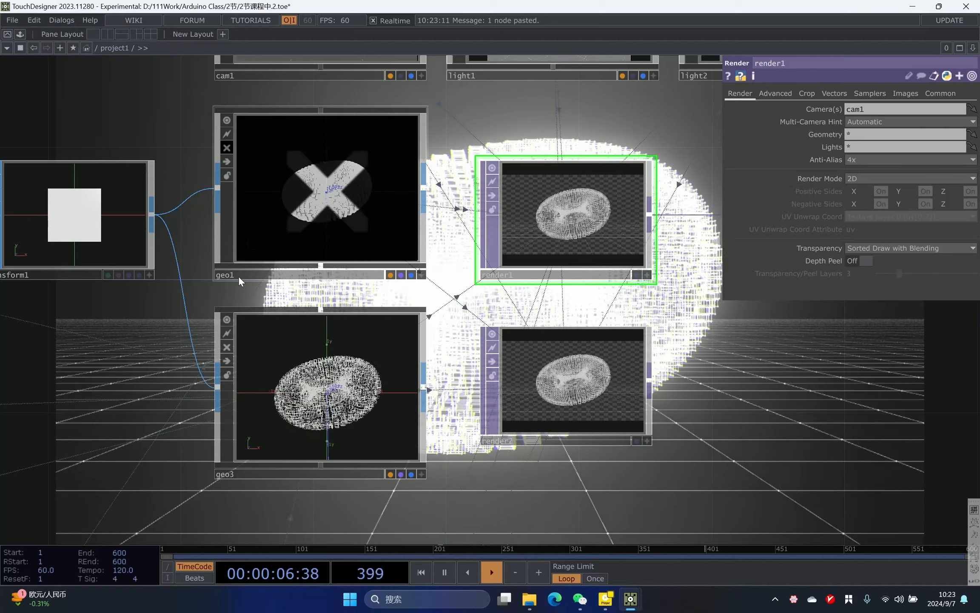
click(310, 265)
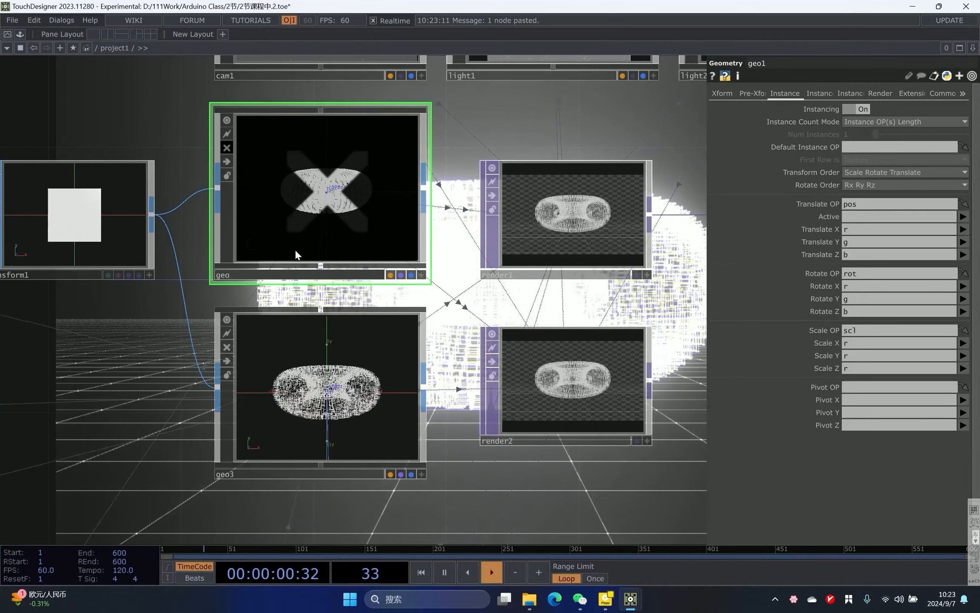
text(p)
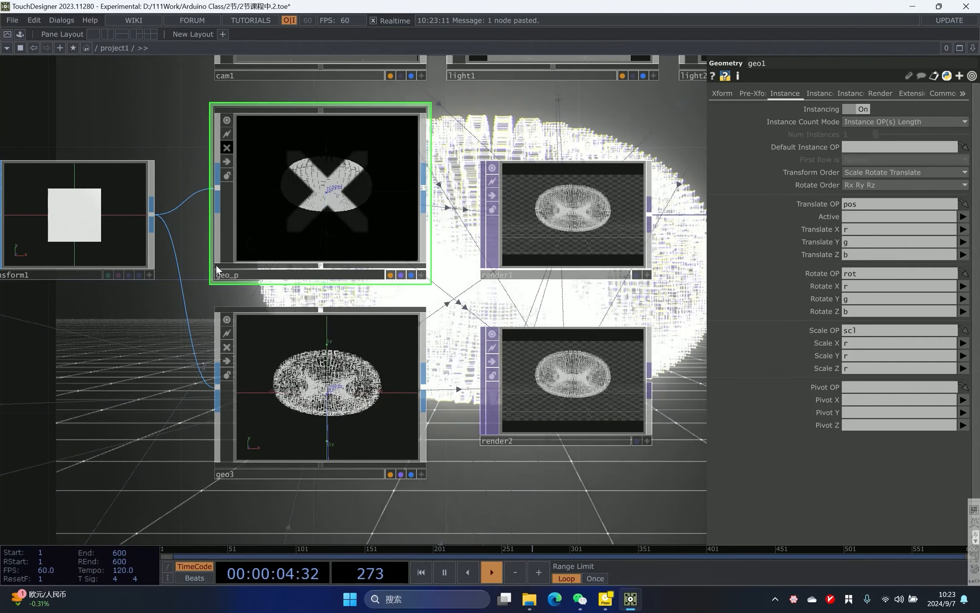
- Rename the line-material geometry geo3 as geo_l
drag(151, 315, 157, 250)
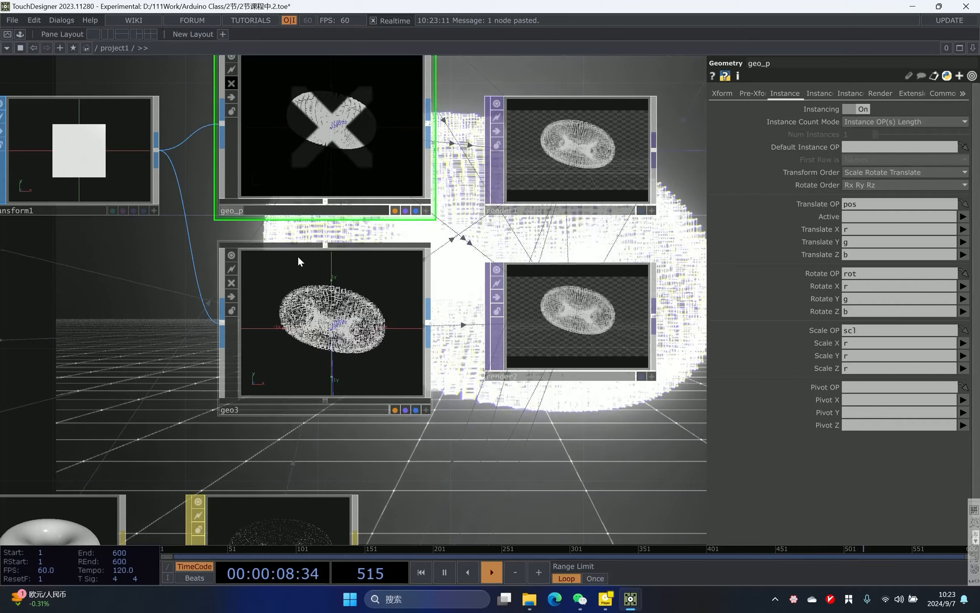
click(238, 408)
key(BackSpace)
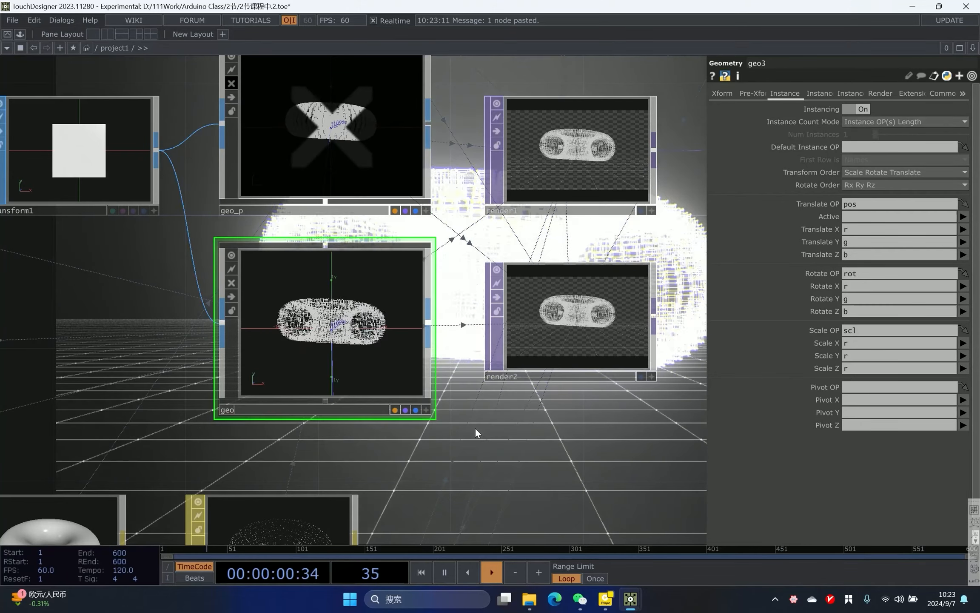
text(_)
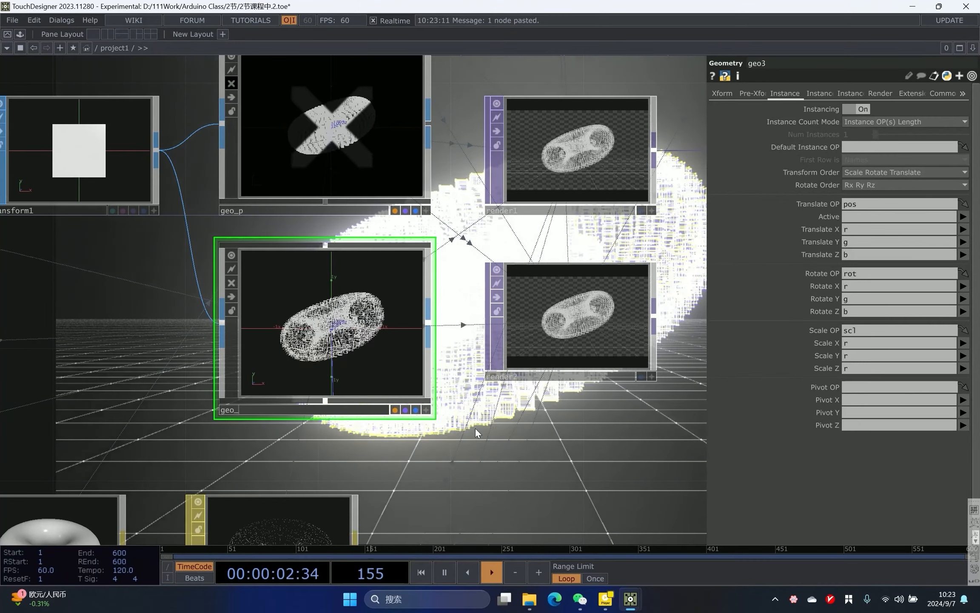
text(1)
- Rename the solid floor geometry geo2 as geo_p1
mouse_move(518, 417)
mouse_down()
mouse_move(455, 279)
mouse_move(443, 187)
mouse_move(467, 99)
mouse_up()
scroll(468, 201, down, 3)
scroll(265, 377, up, 3)
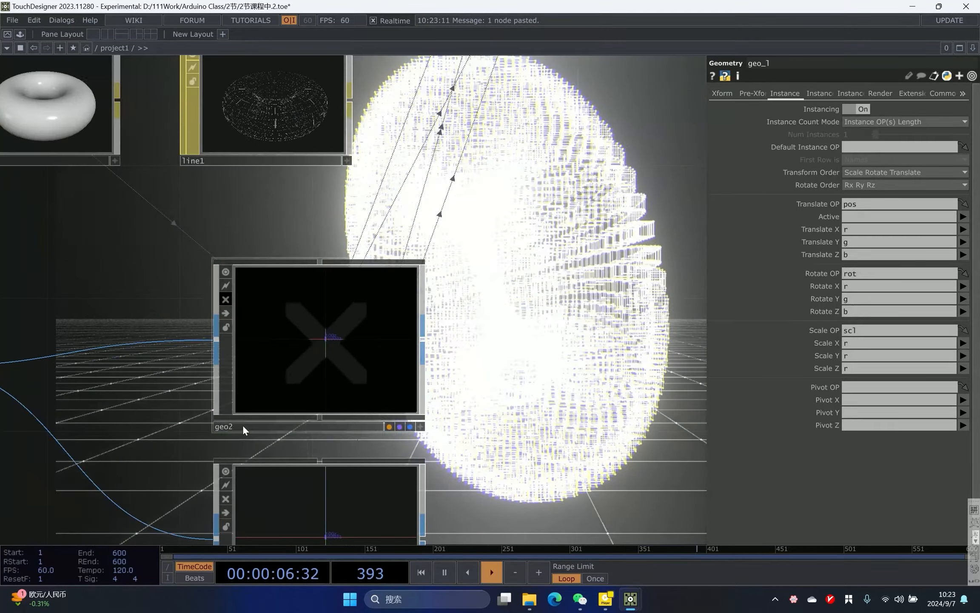
click(243, 429)
text(geo_p1)
key(Return)
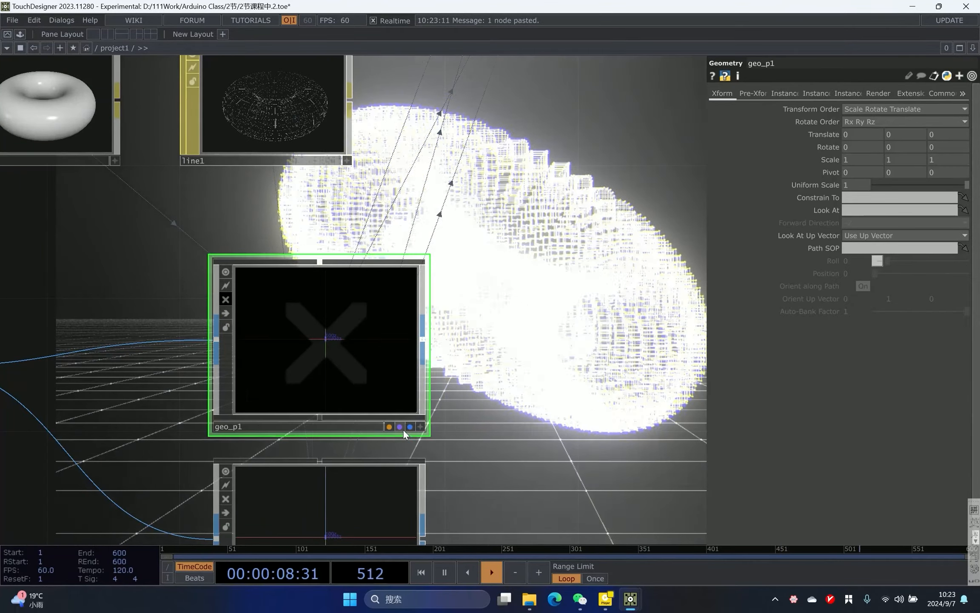
- Rename the line-material floor geometry geo4 as geo_l1
drag(149, 519, 148, 350)
drag(149, 439, 148, 418)
click(240, 439)
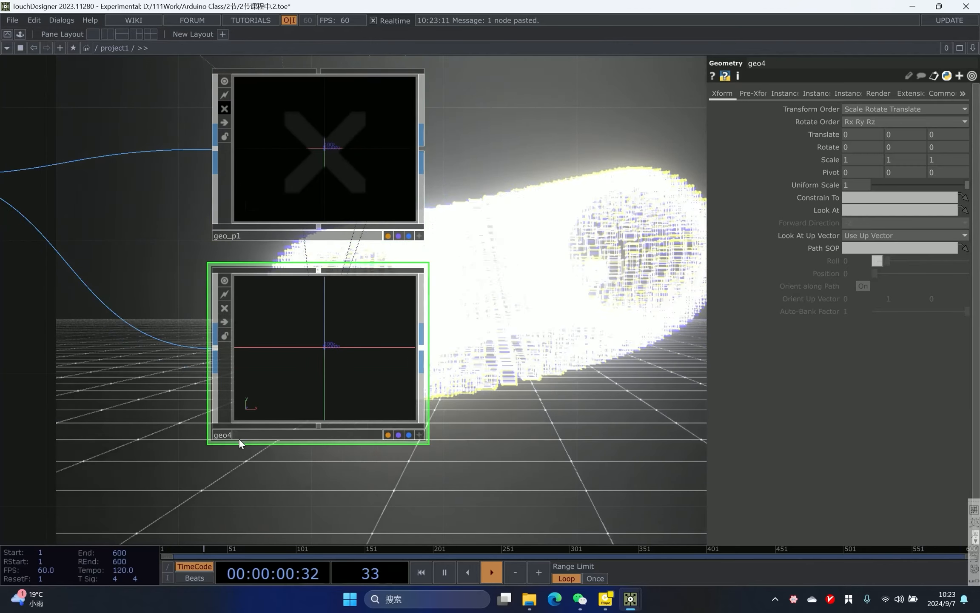
key(BackSpace)
text(_l1)
- Turn the display of the geo_p instancing geometry back on
click(434, 327)
scroll(571, 179, down, 3)
drag(572, 178, 380, 454)
scroll(439, 337, down, 3)
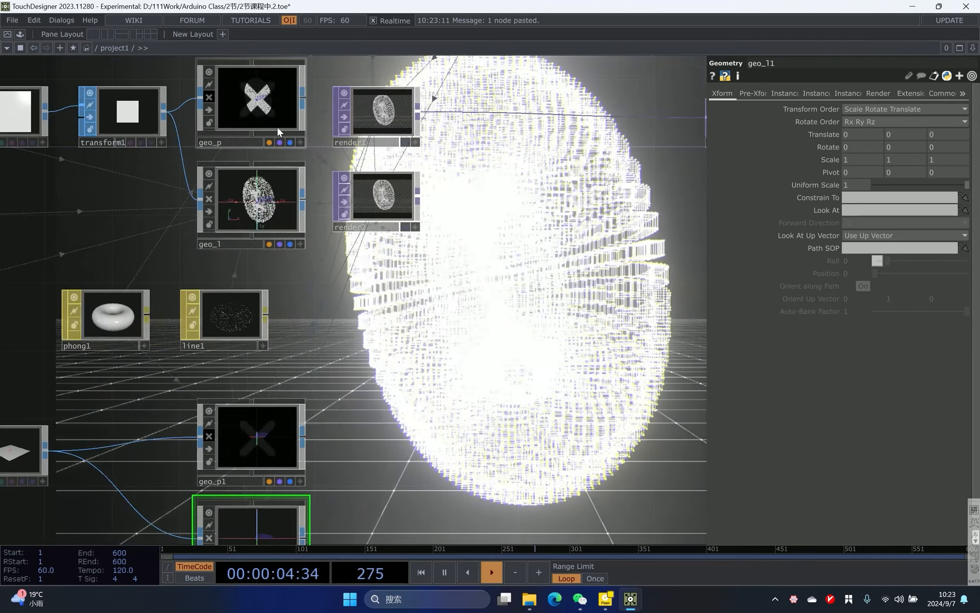
click(277, 126)
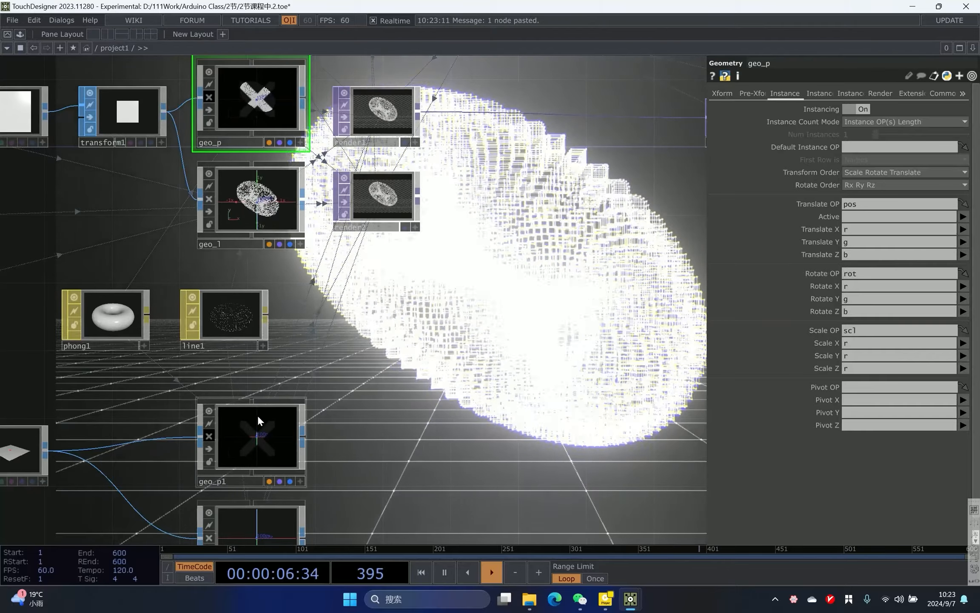
shift+click(255, 419)
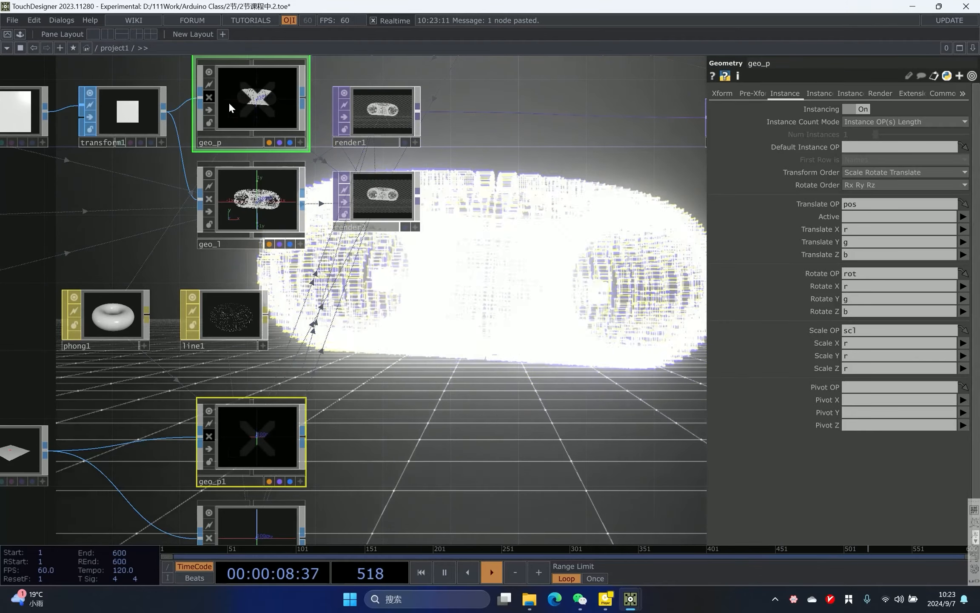
click(210, 97)
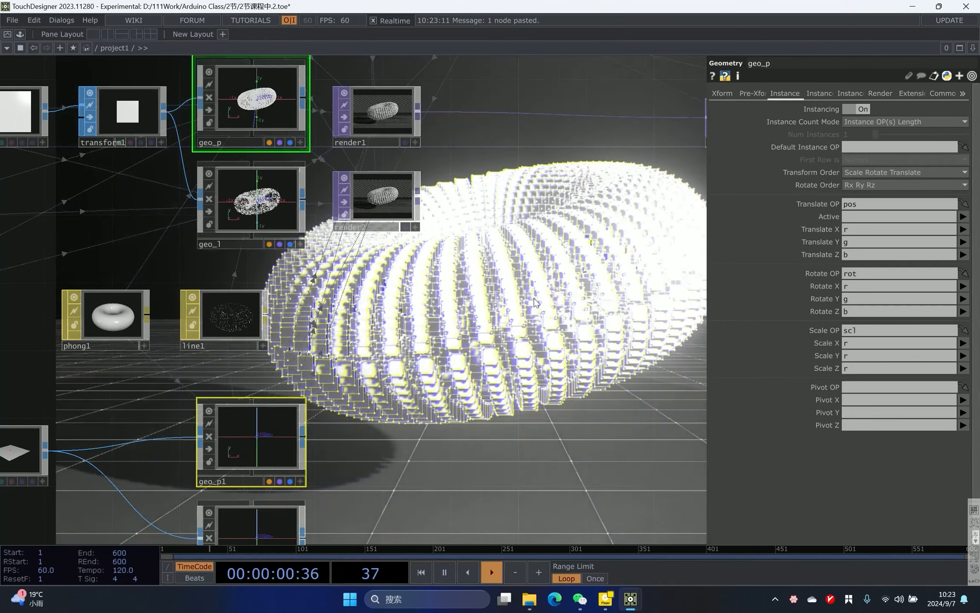
- Set render1's Geometry parameter to geo_p* so it renders only the phong objects
drag(536, 303, 488, 374)
scroll(462, 202, up, 4)
scroll(226, 155, up, 2)
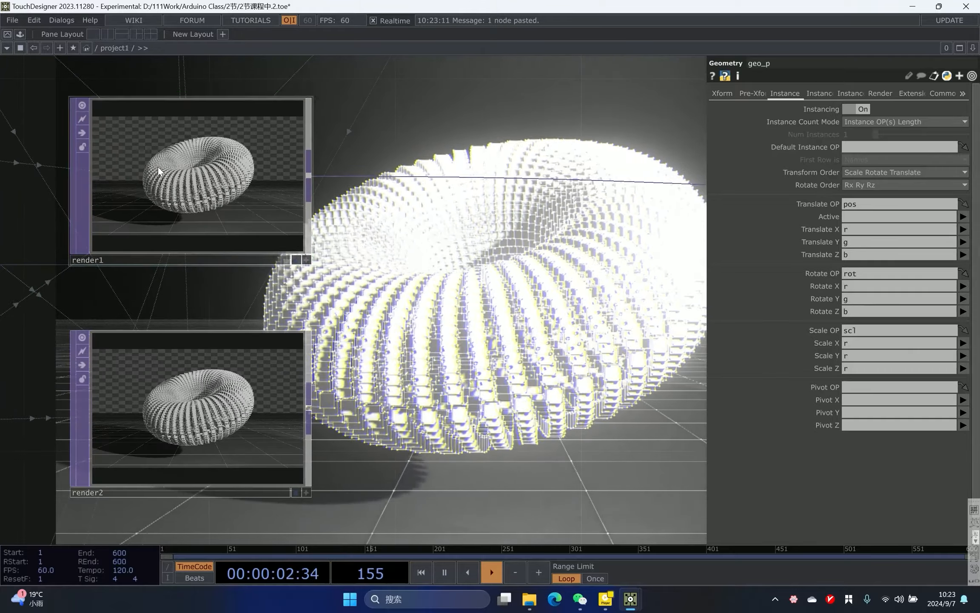
click(186, 162)
click(862, 136)
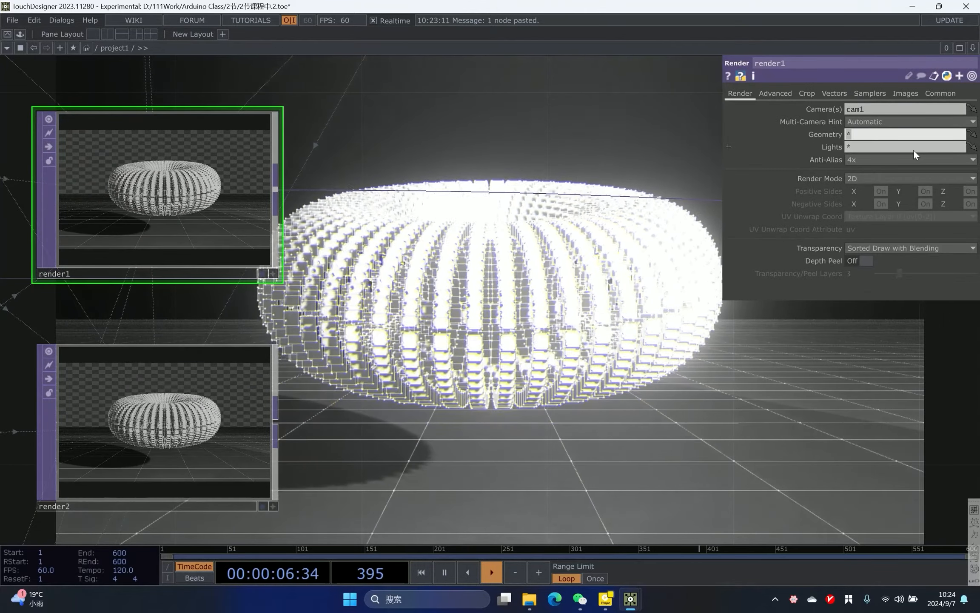
text(geo_)
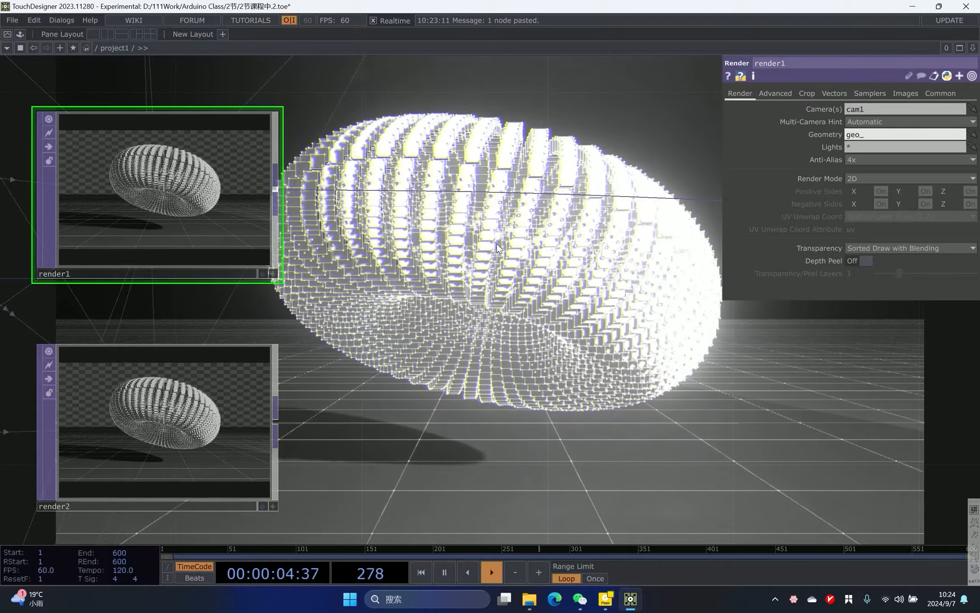
text(p)
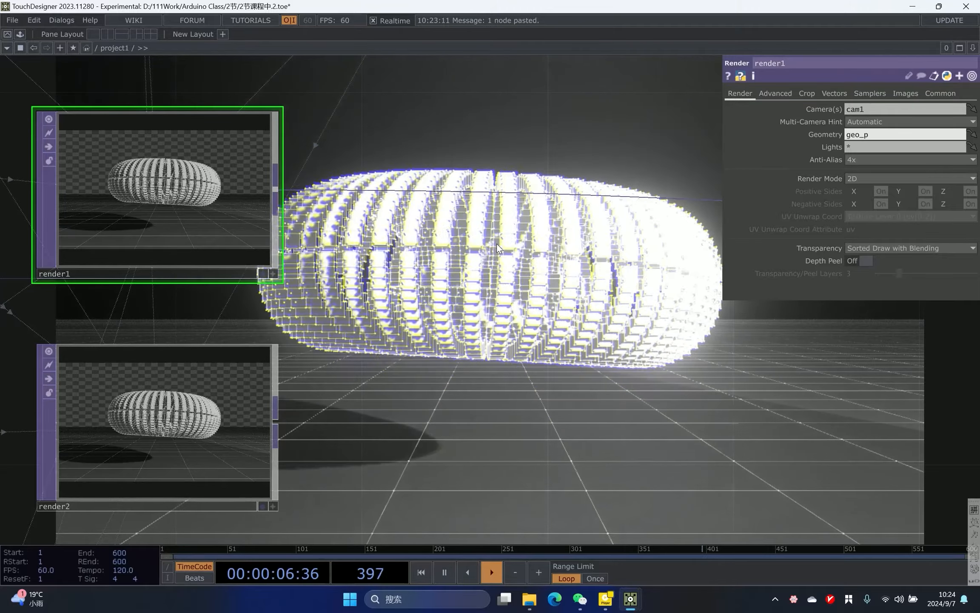
text(*)
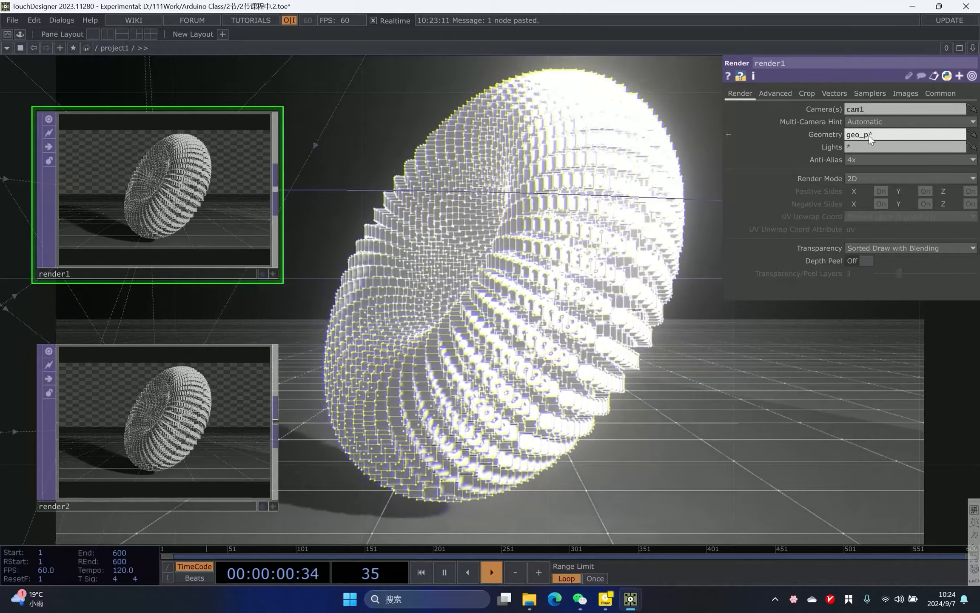
drag(860, 136, 846, 137)
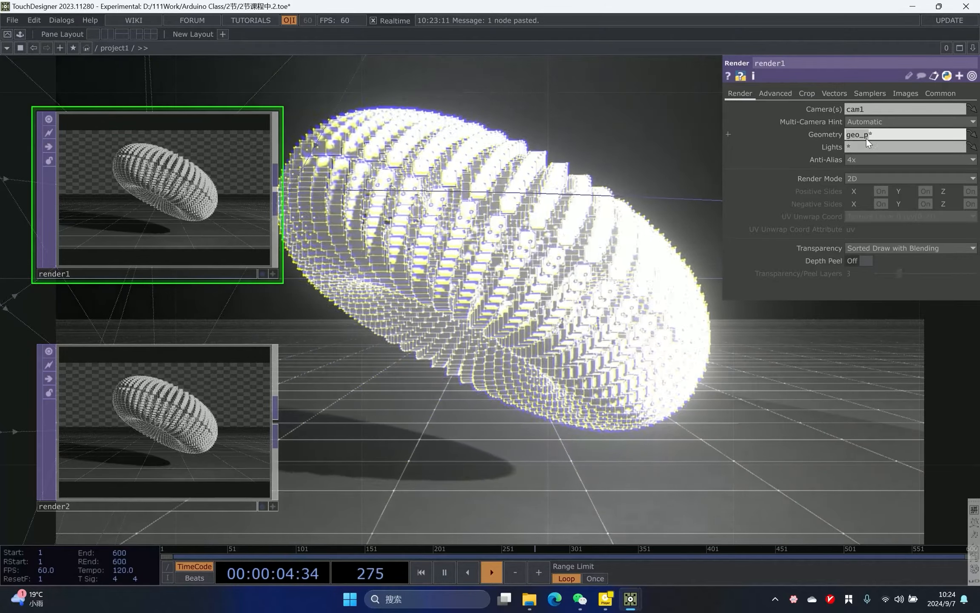
click(557, 151)
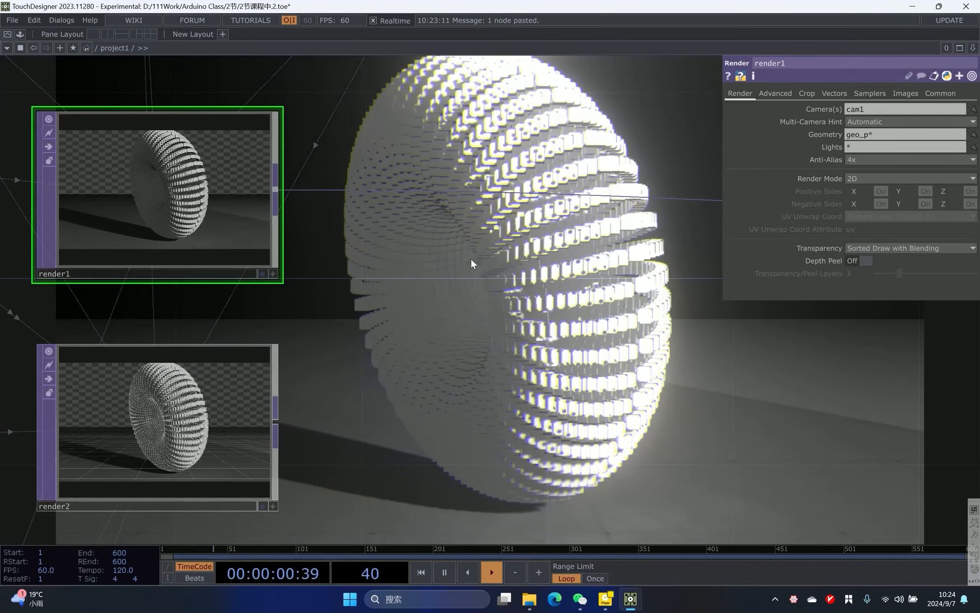
- Set render2's Geometry parameter to geo_l* so it renders only the line-material objects
click(233, 354)
click(870, 134)
text(ge)
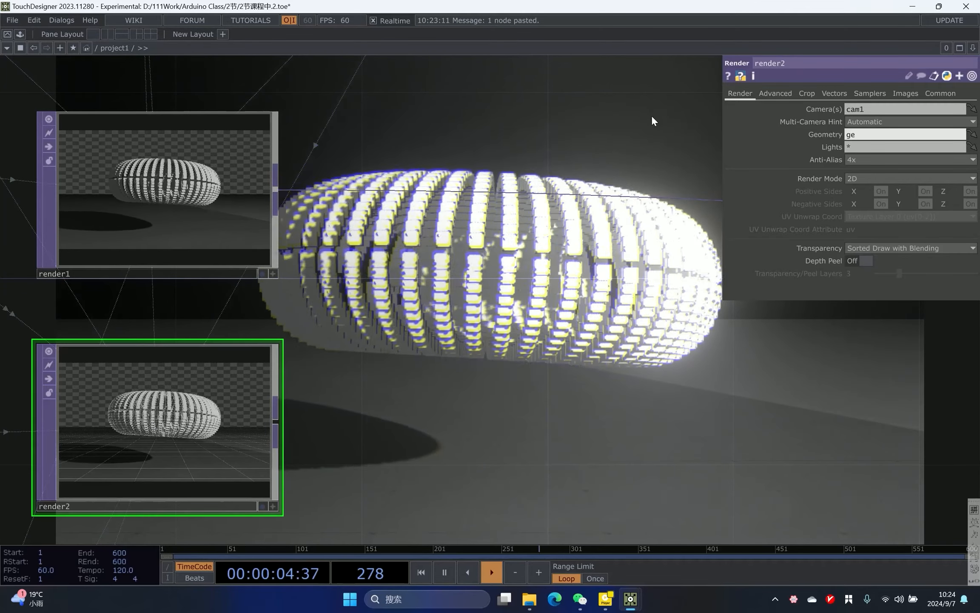
text(o_1)
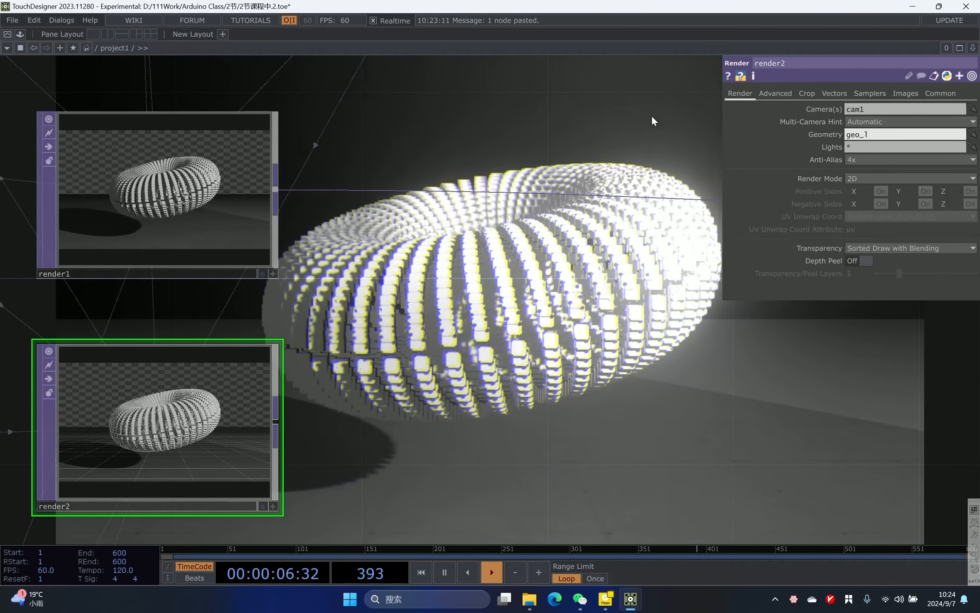
text(*)
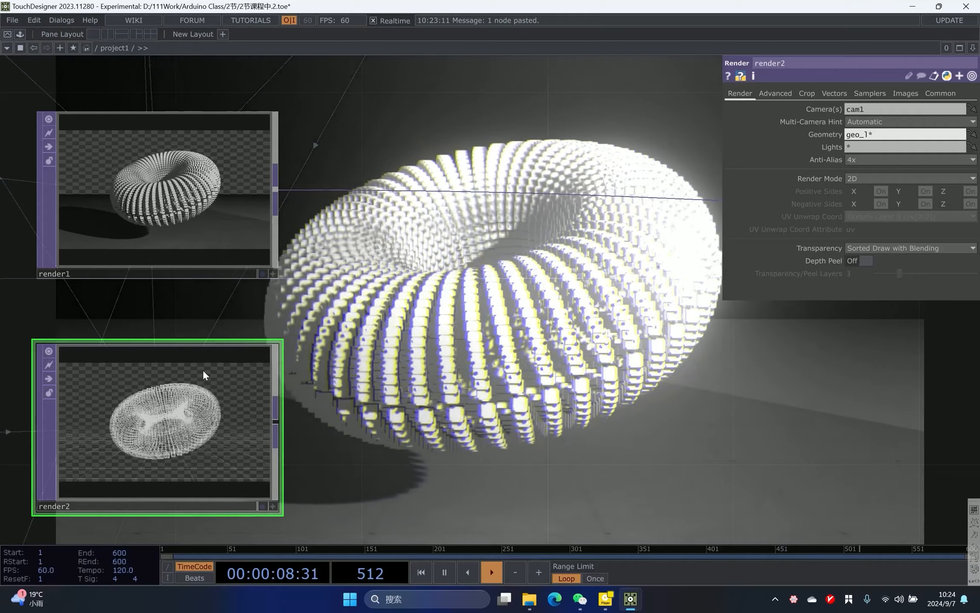
- Add a Circle TOP connected after render2
scroll(208, 373, up, 2)
scroll(170, 423, up, 2)
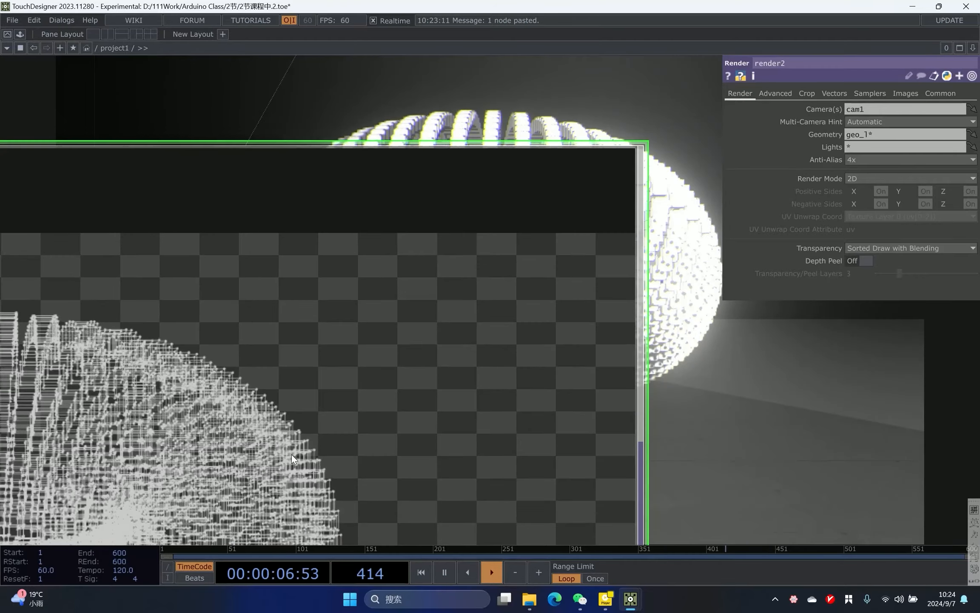
scroll(291, 454, down, 3)
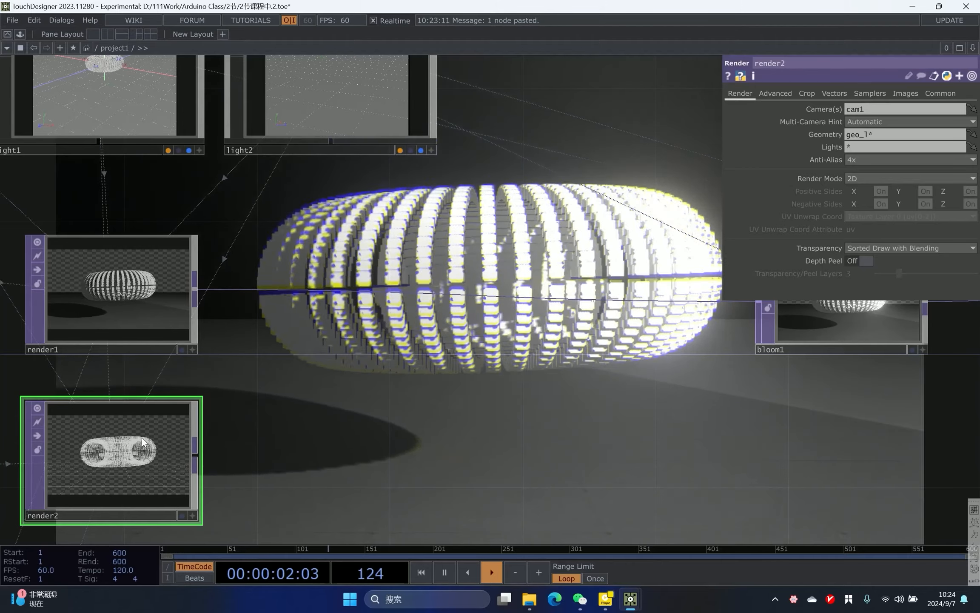
drag(517, 519, 505, 358)
scroll(383, 268, up, 3)
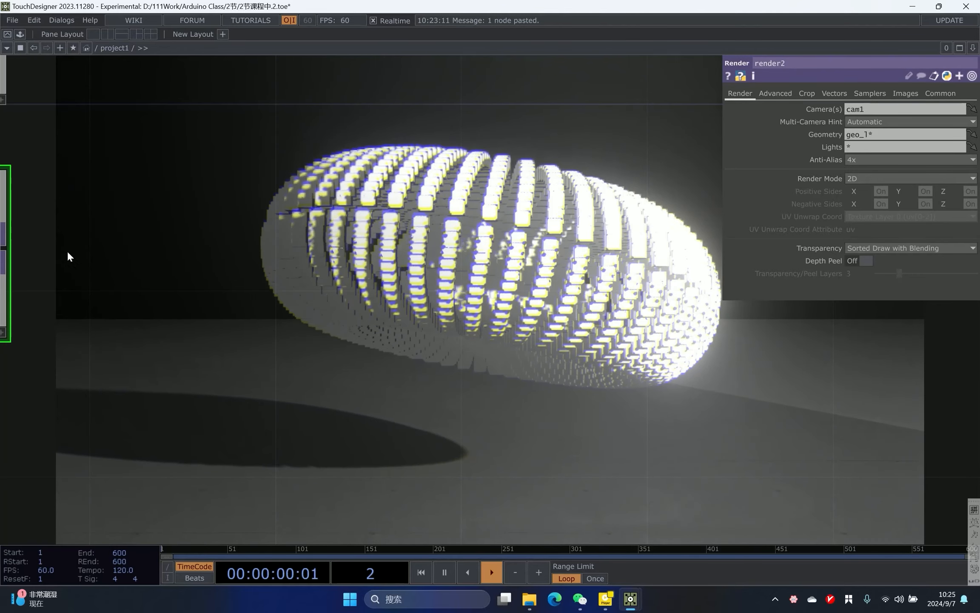
scroll(457, 283, down, 5)
drag(386, 236, 380, 334)
scroll(380, 334, up, 2)
drag(304, 283, 350, 264)
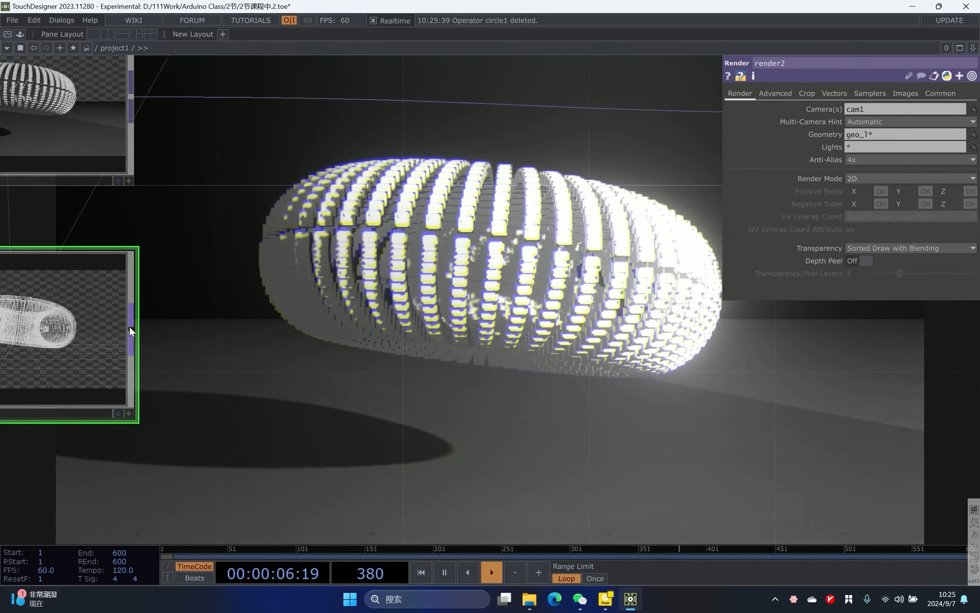
click(129, 325)
click(247, 315)
text(d)
click(310, 276)
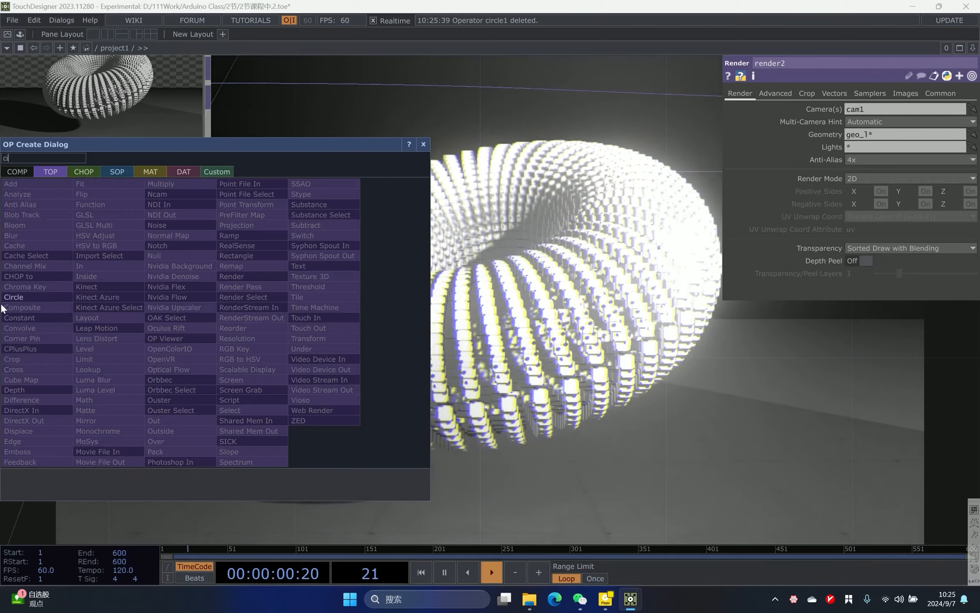
click(121, 298)
drag(121, 298, 448, 291)
- Set circle1's composite operation to Multiply
click(785, 94)
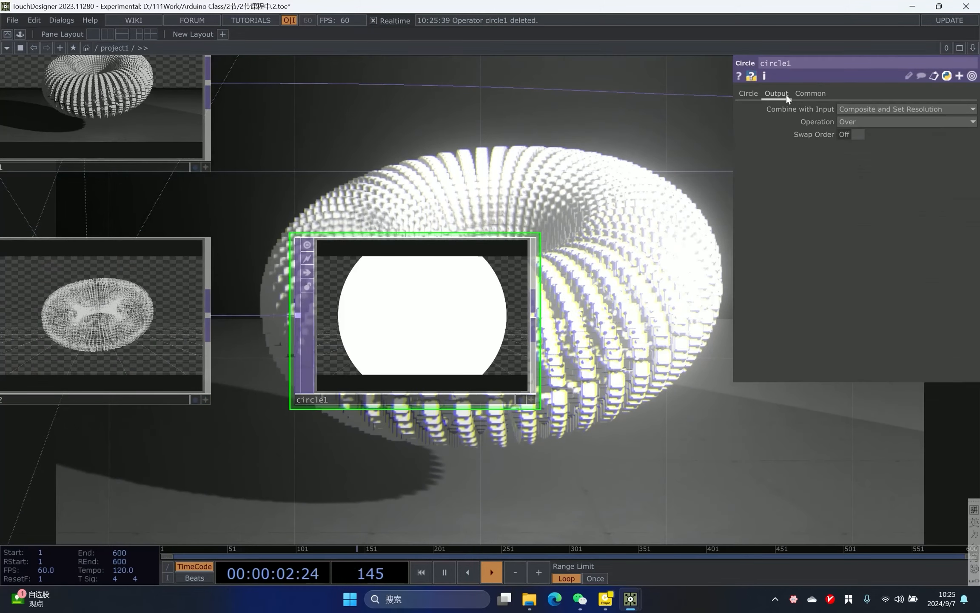
click(853, 122)
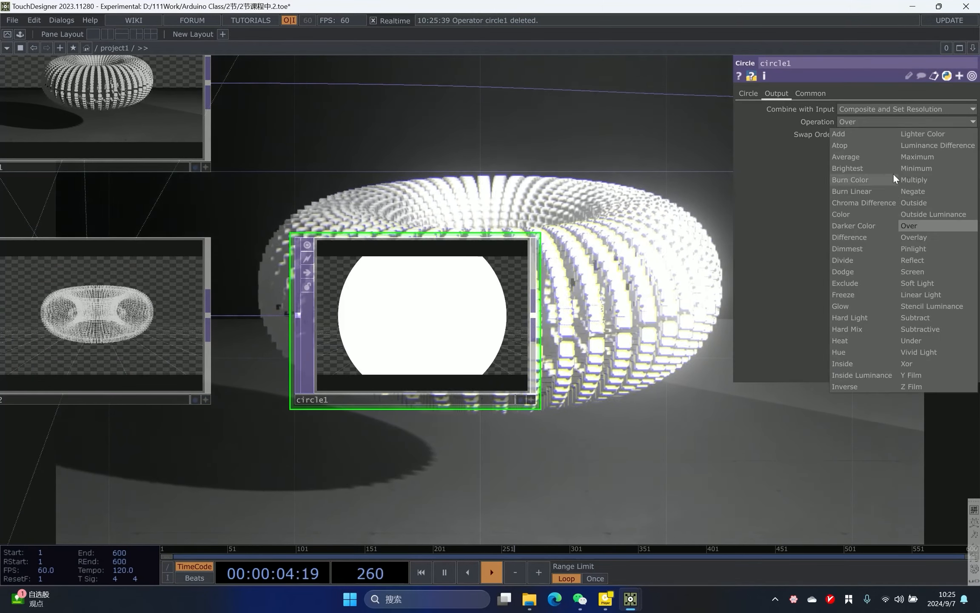
click(941, 176)
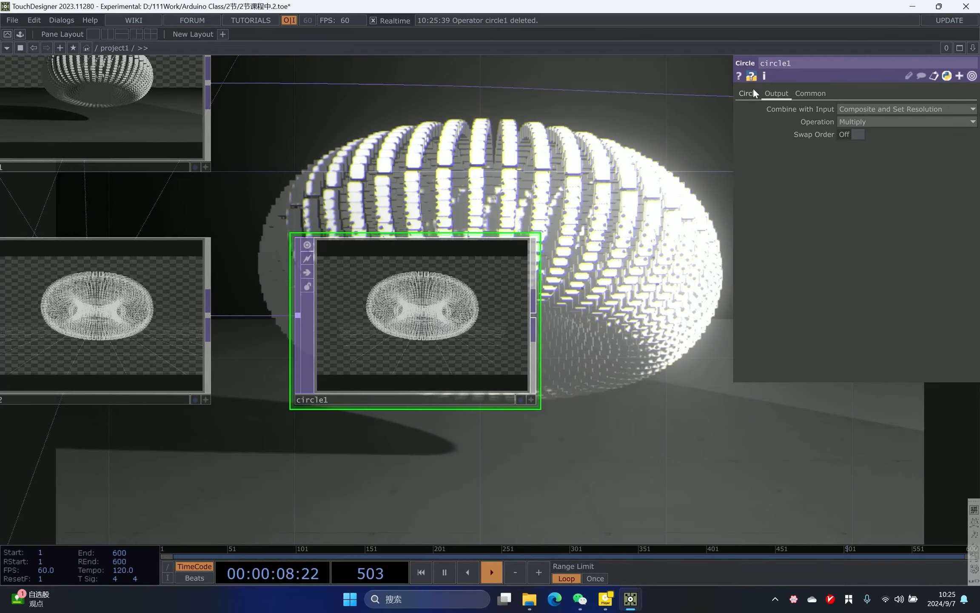
- Adjust circle1's radius and set its softness to 0.066
click(750, 92)
scroll(371, 293, up, 5)
middle_drag(824, 112, 823, 92)
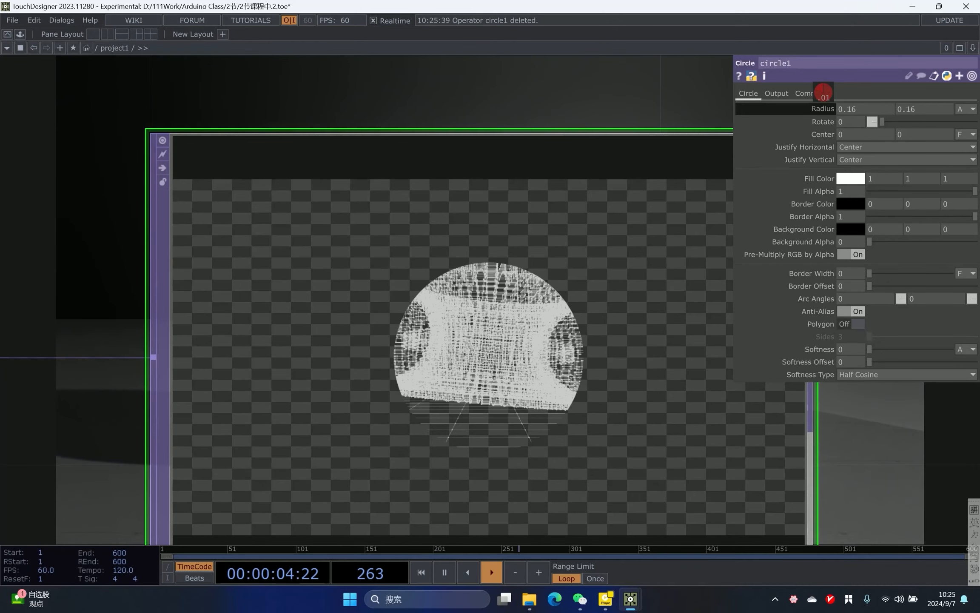
middle_drag(824, 92, 823, 92)
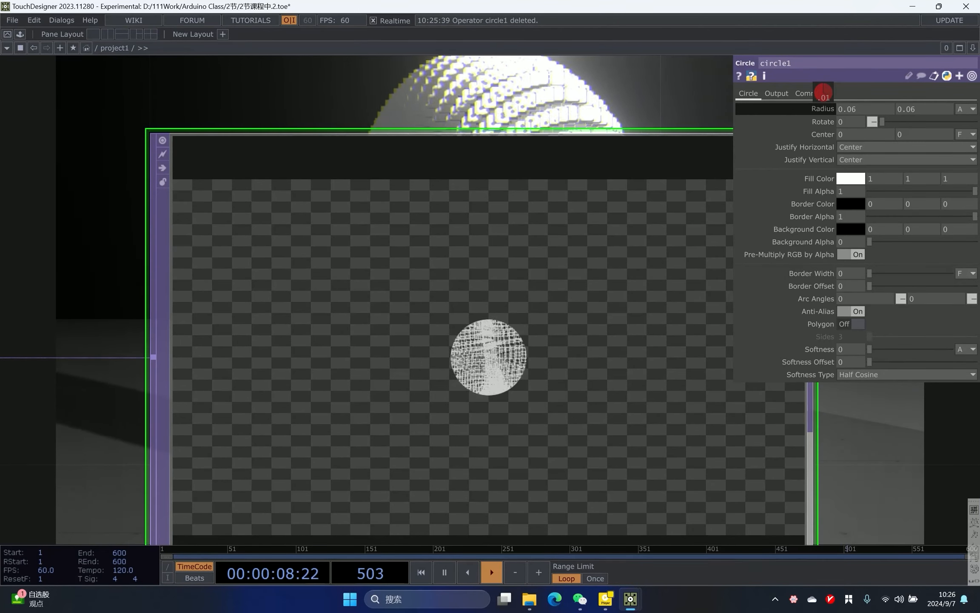
middle_drag(824, 91, 823, 92)
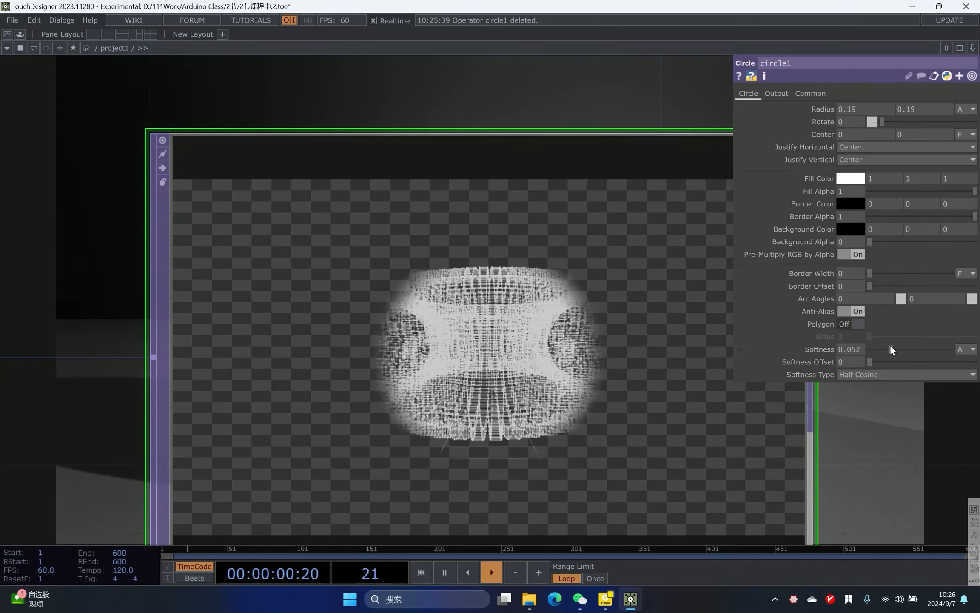
drag(895, 344, 898, 349)
- Set circle1's radius to 0.8
drag(926, 468, 782, 436)
scroll(573, 310, down, 4)
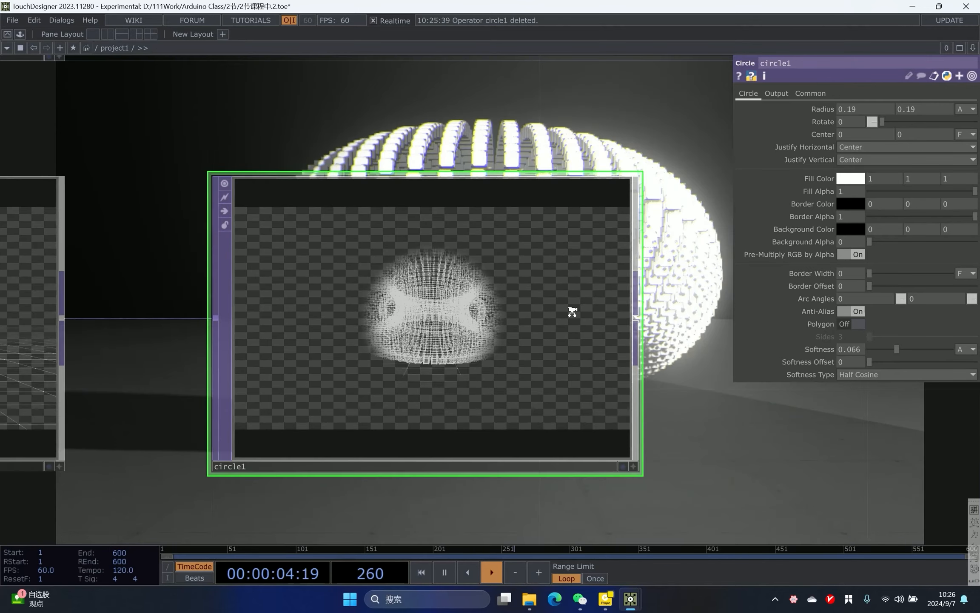
scroll(573, 311, up, 1)
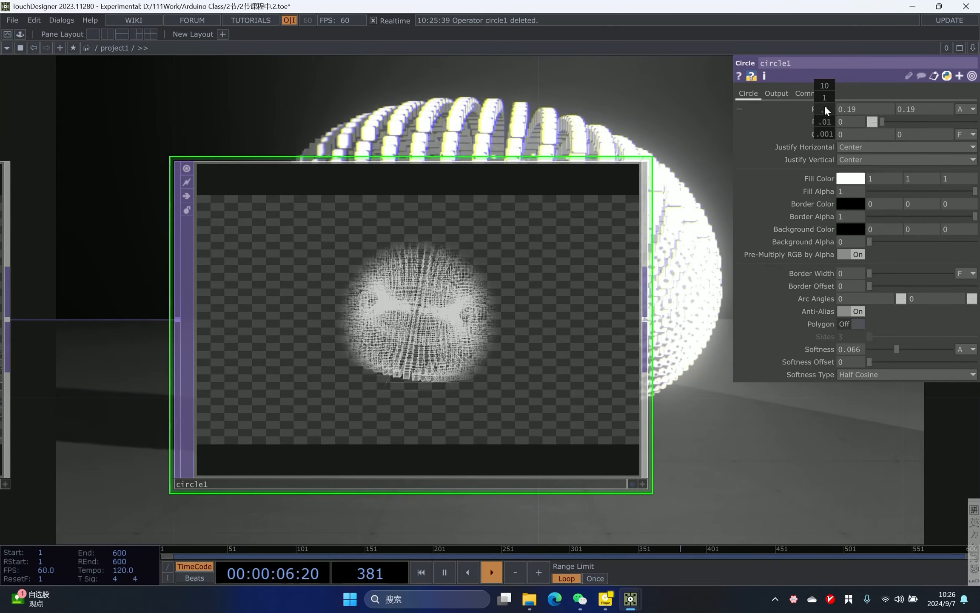
click(938, 109)
middle_drag(821, 108, 868, 109)
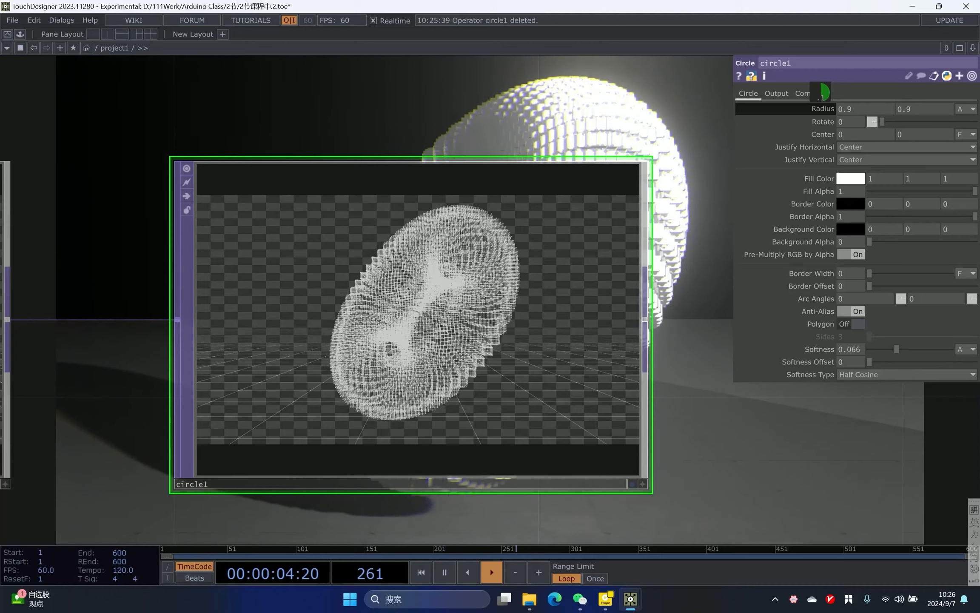
middle_drag(825, 90, 827, 91)
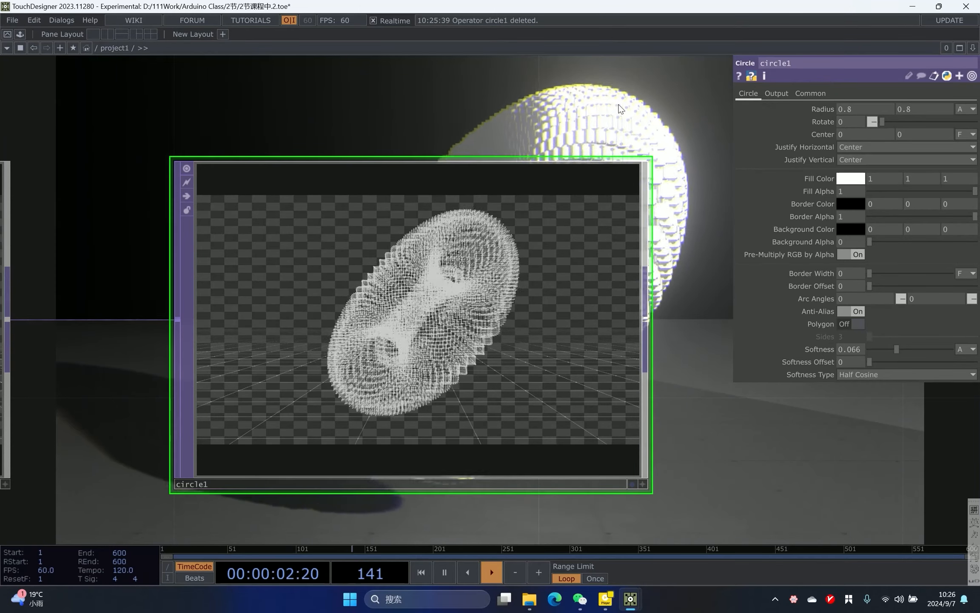
- Add a Count CHOP after the logic1 node
scroll(453, 151, down, 6)
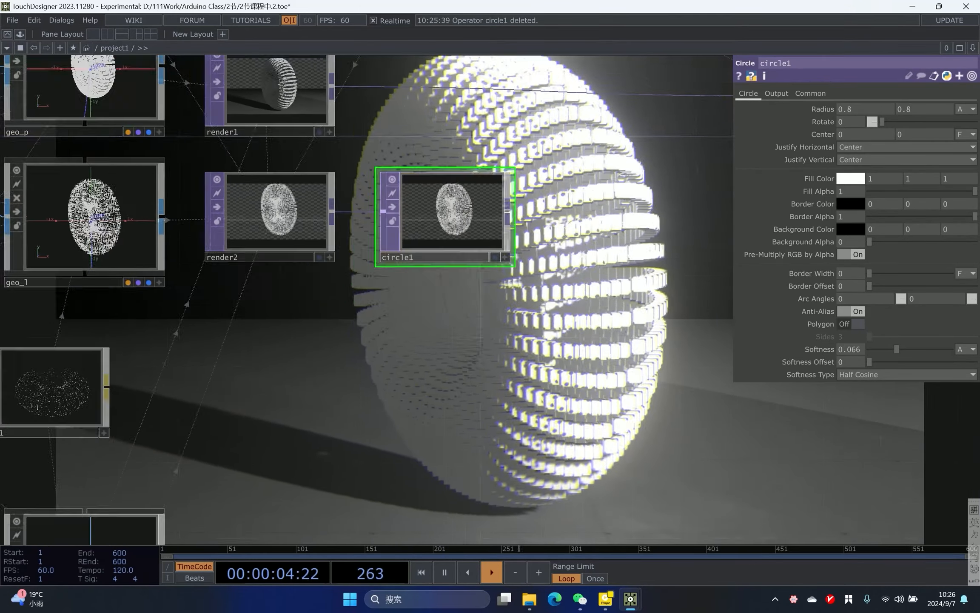
scroll(446, 264, down, 3)
scroll(447, 262, down, 3)
drag(447, 262, 460, 481)
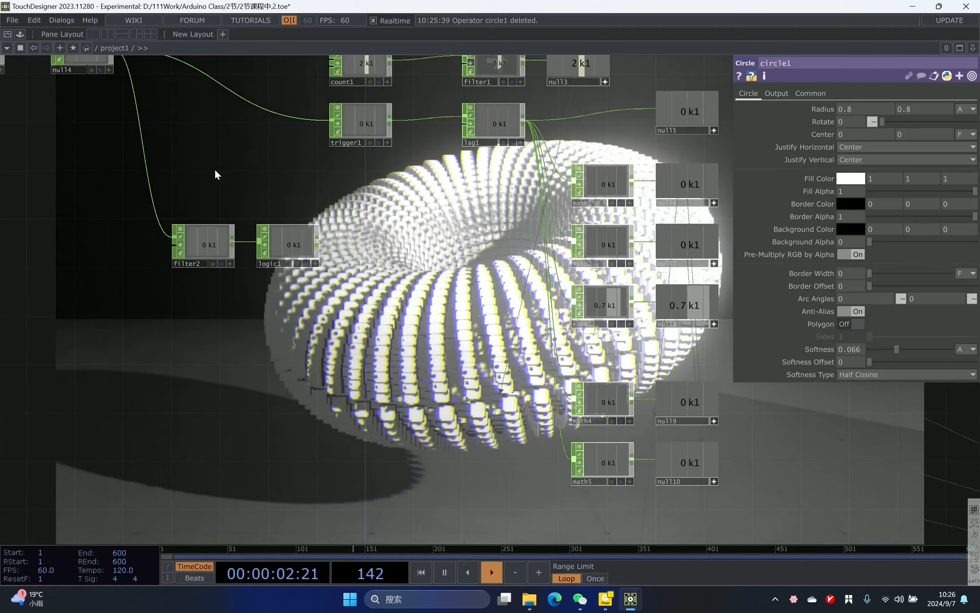
right_drag(215, 169, 365, 276)
scroll(342, 252, up, 3)
right_drag(138, 180, 404, 335)
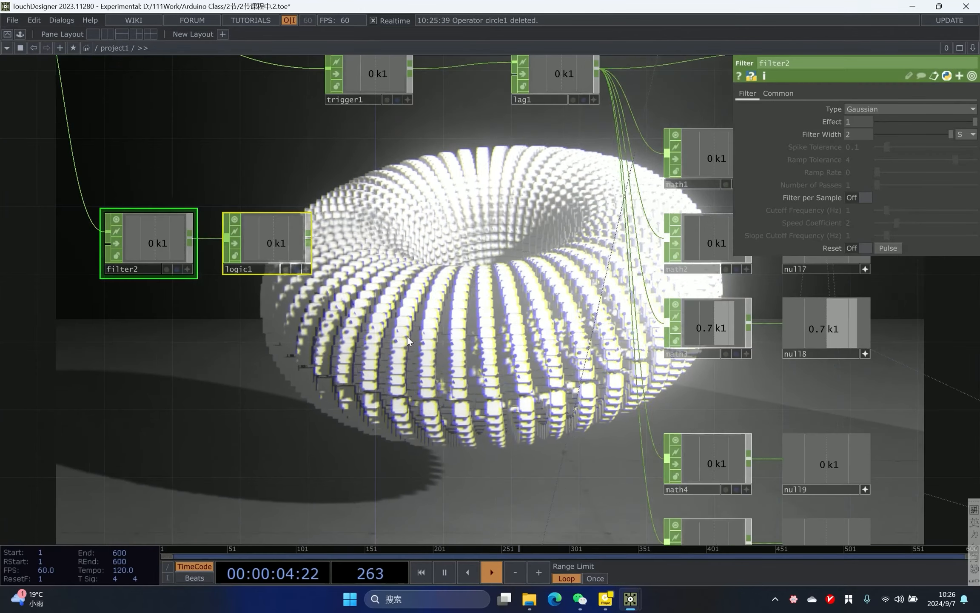
drag(332, 217, 237, 214)
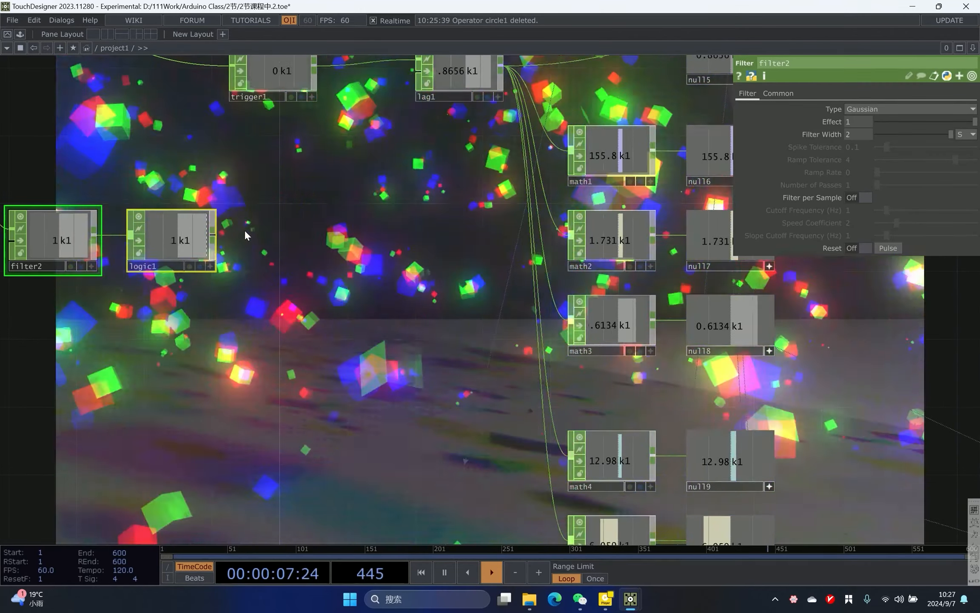
right_click(213, 235)
click(290, 235)
- Set count2's limit to Loop Min/Max with a limit maximum of 1
click(772, 95)
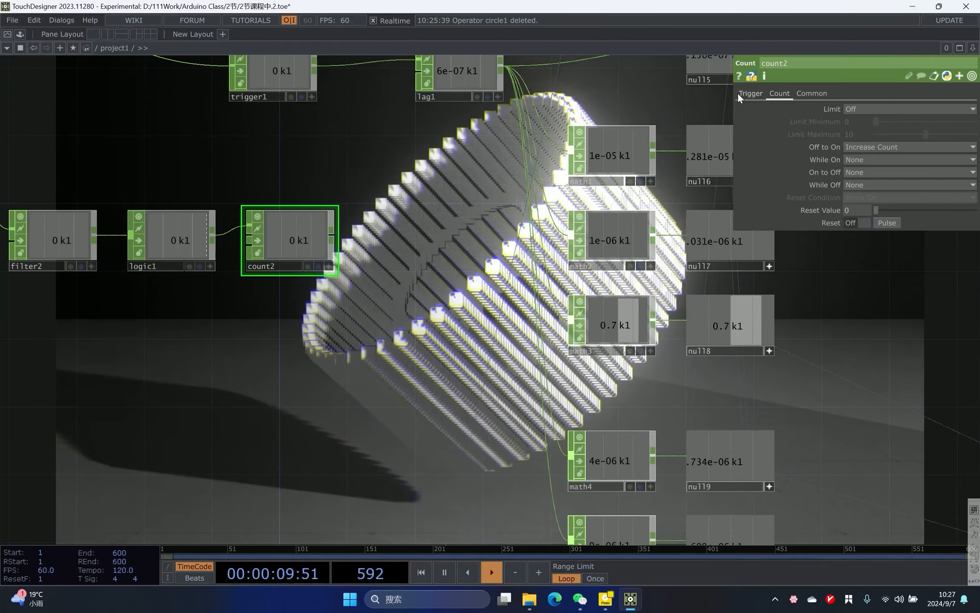
click(879, 109)
click(868, 134)
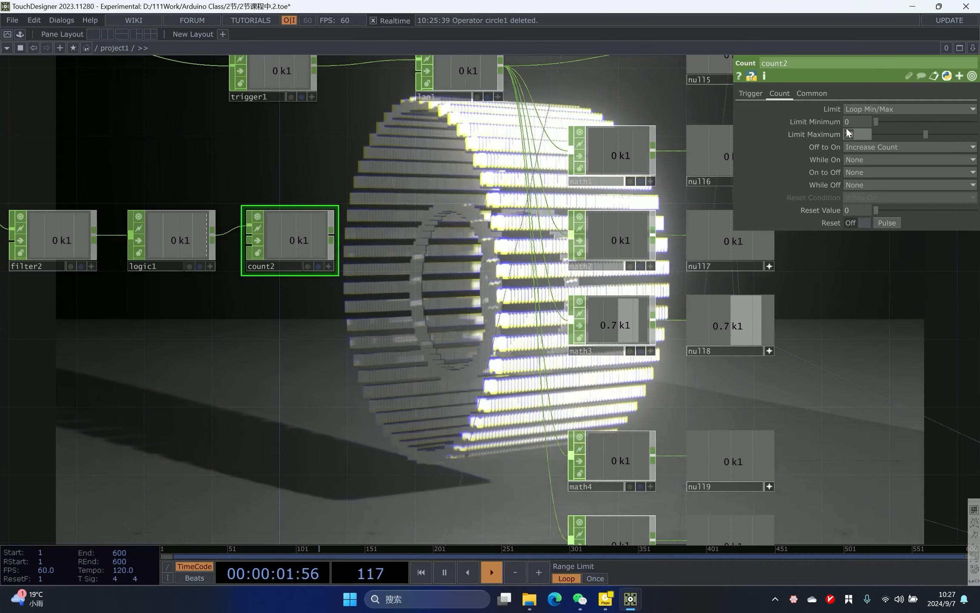
drag(233, 175, 285, 176)
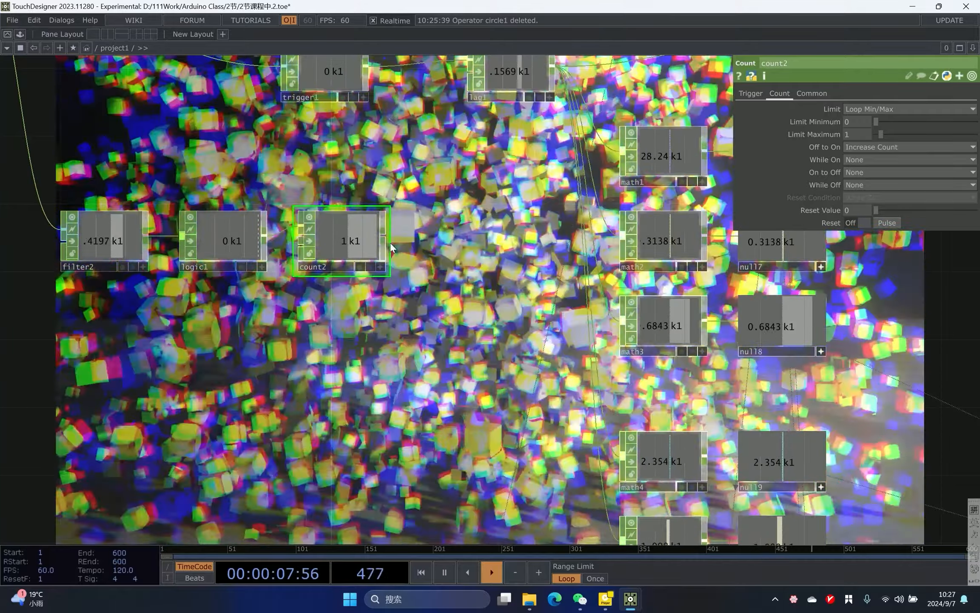
- Append a Lag CHOP after count2 and set its lag values to 1 and 2
scroll(411, 225, down, 3)
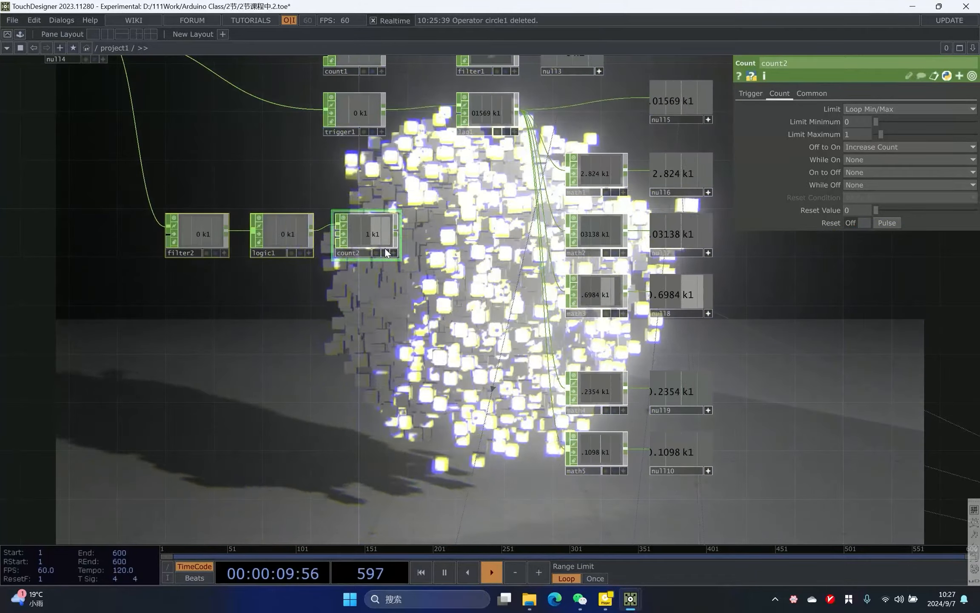
drag(402, 493, 401, 521)
drag(396, 311, 337, 124)
drag(338, 320, 339, 329)
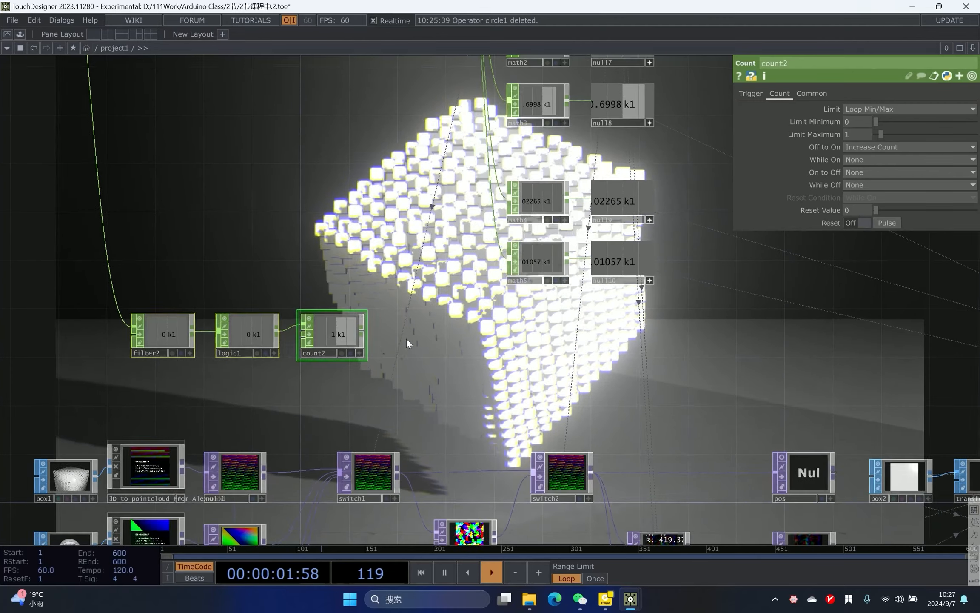
scroll(449, 357, up, 3)
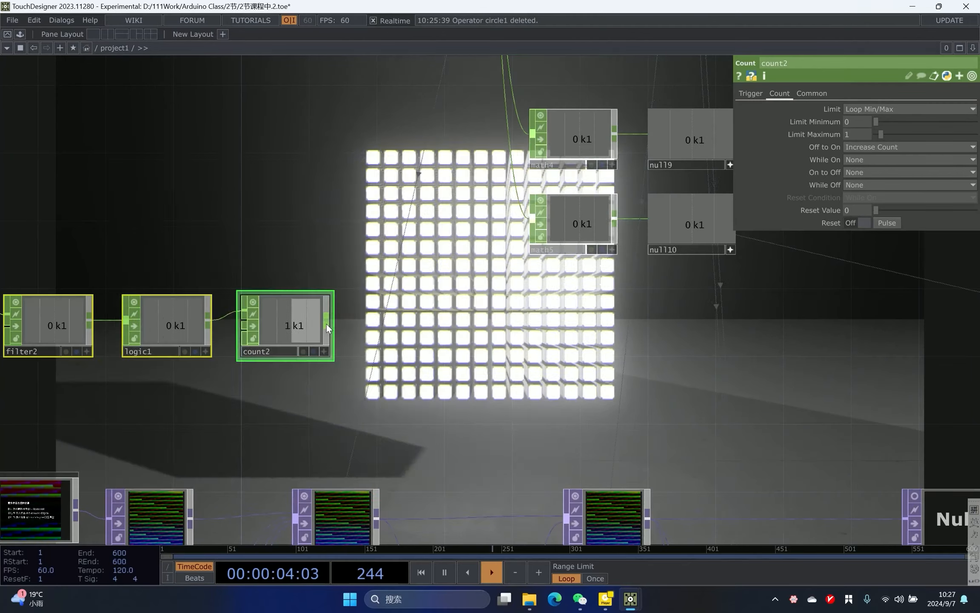
right_click(326, 323)
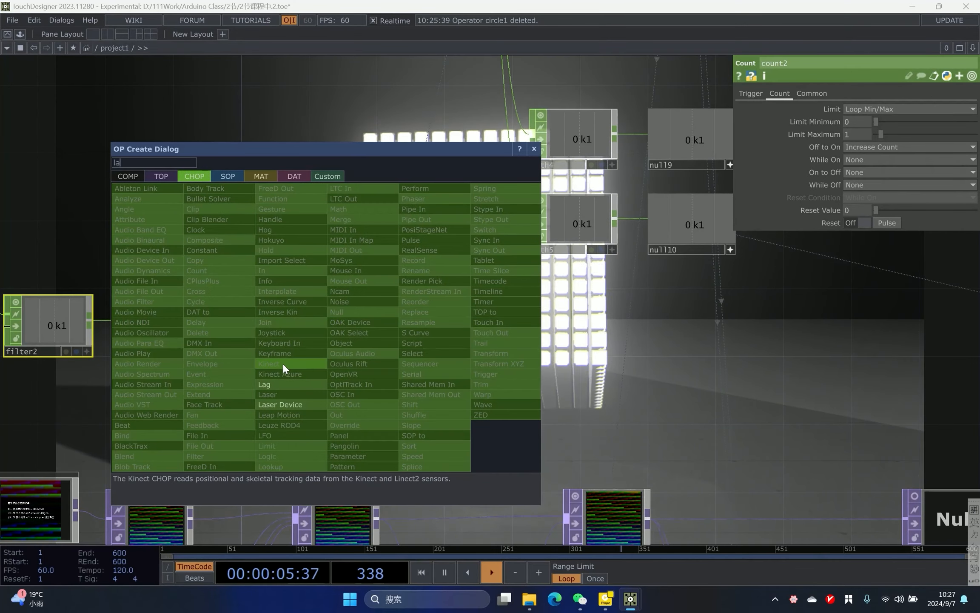
click(282, 365)
drag(390, 336, 167, 336)
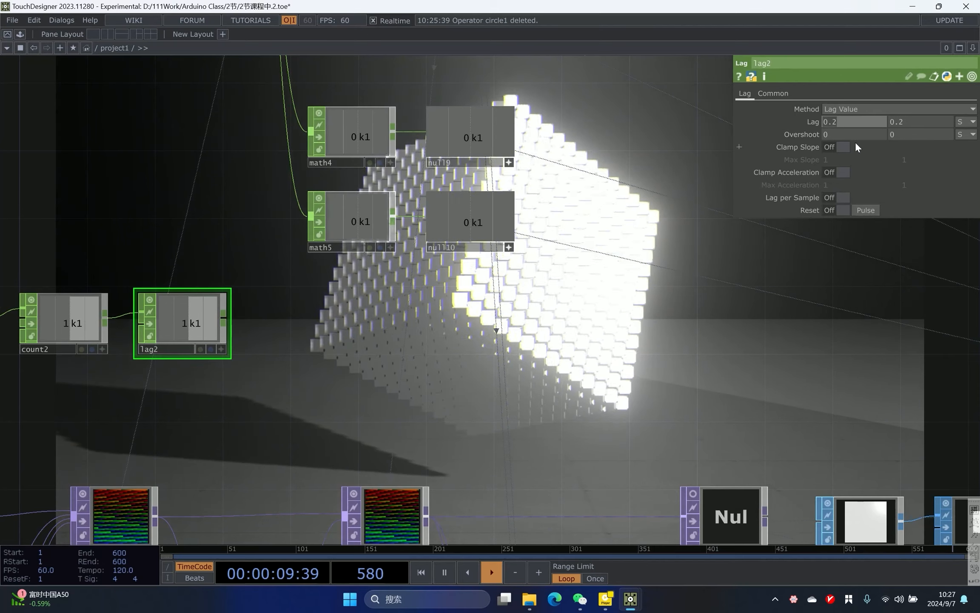
text(1)
click(897, 122)
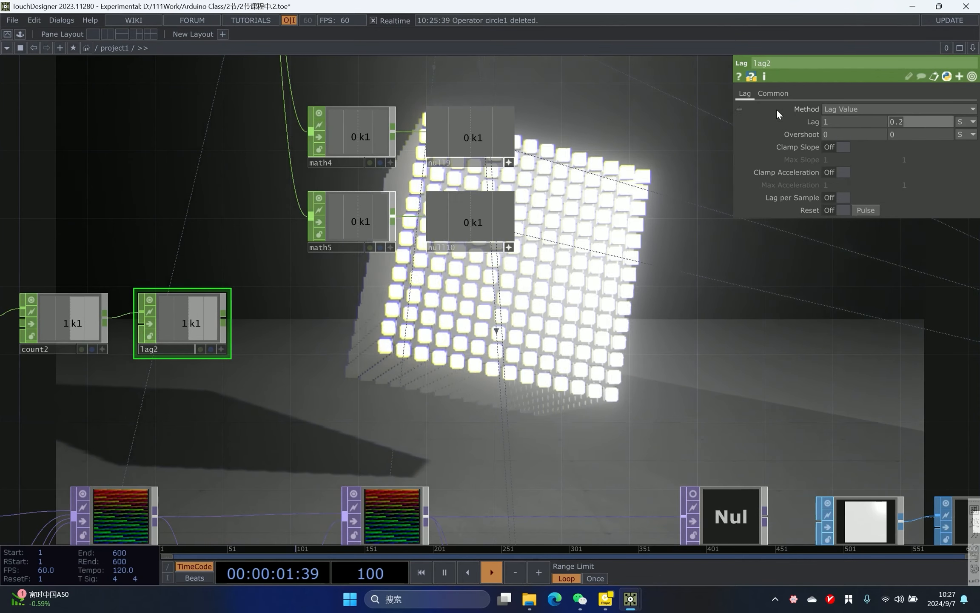
text(2)
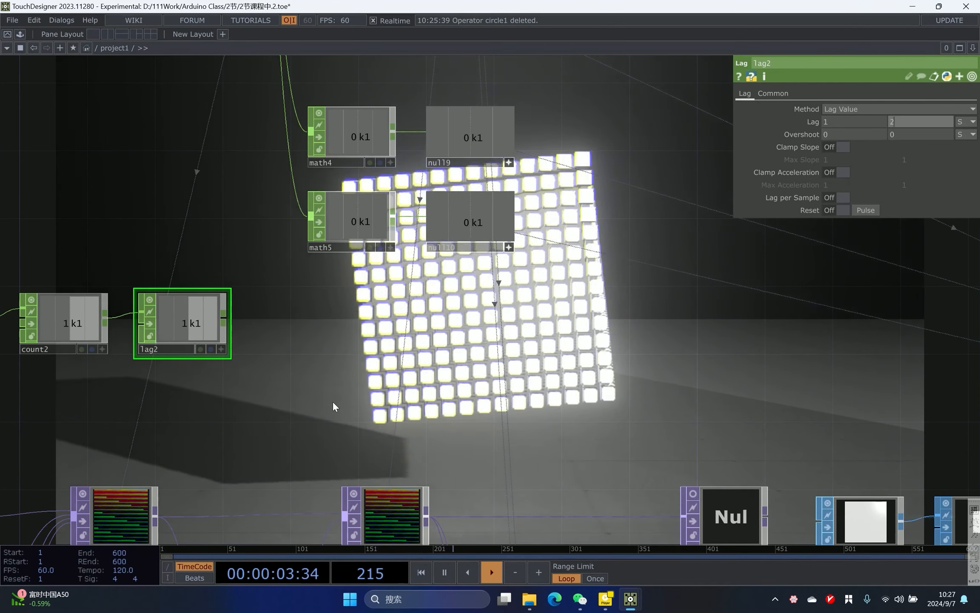
- Append a Null CHOP after lag2 and insert a Math CHOP between them
right_click(224, 317)
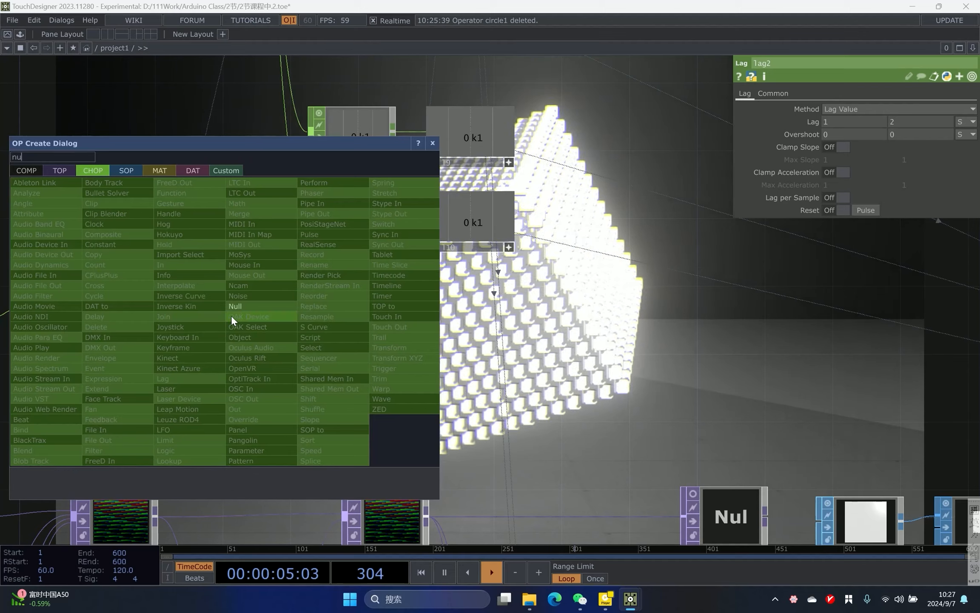
click(269, 307)
click(505, 324)
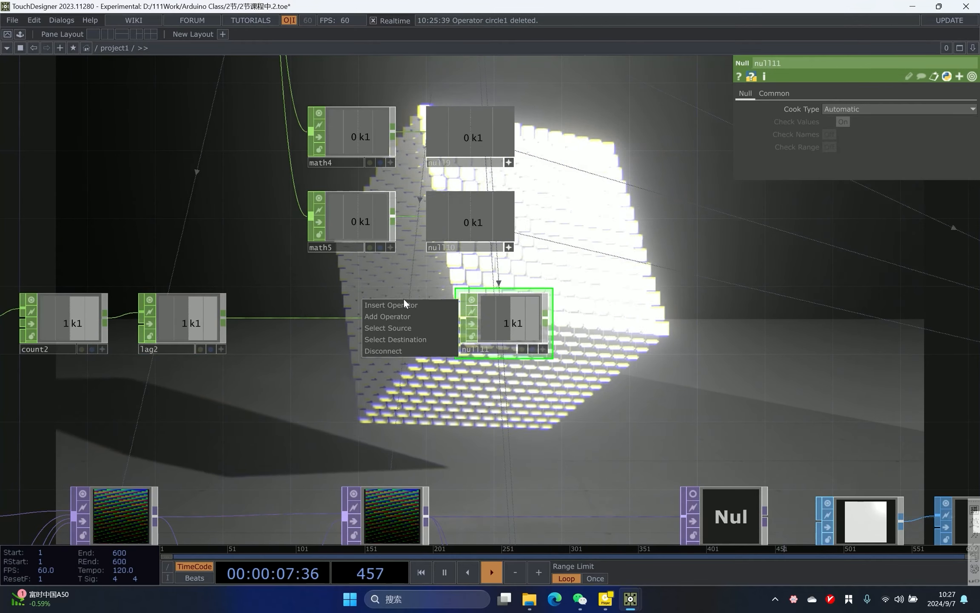
click(404, 305)
text(m)
click(411, 190)
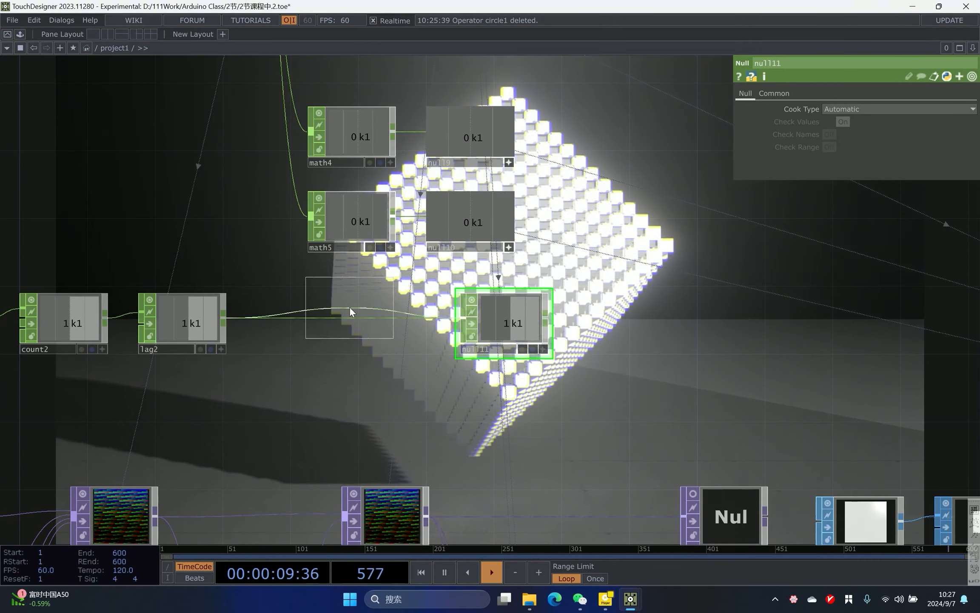
click(350, 312)
scroll(401, 220, down, 6)
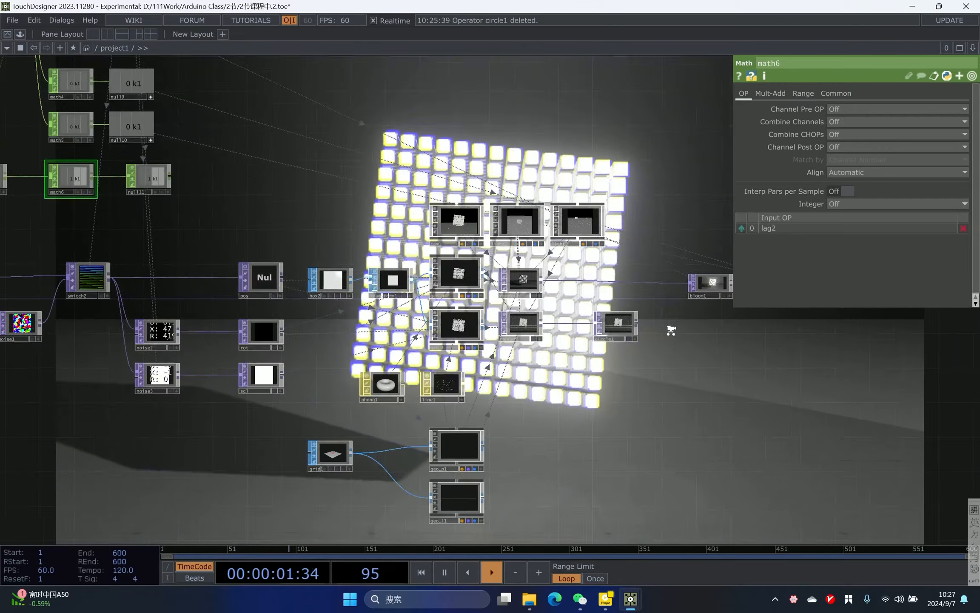
- Set math6's To Range to 0 and 0.8
scroll(671, 331, up, 3)
click(558, 322)
scroll(548, 404, up, 1)
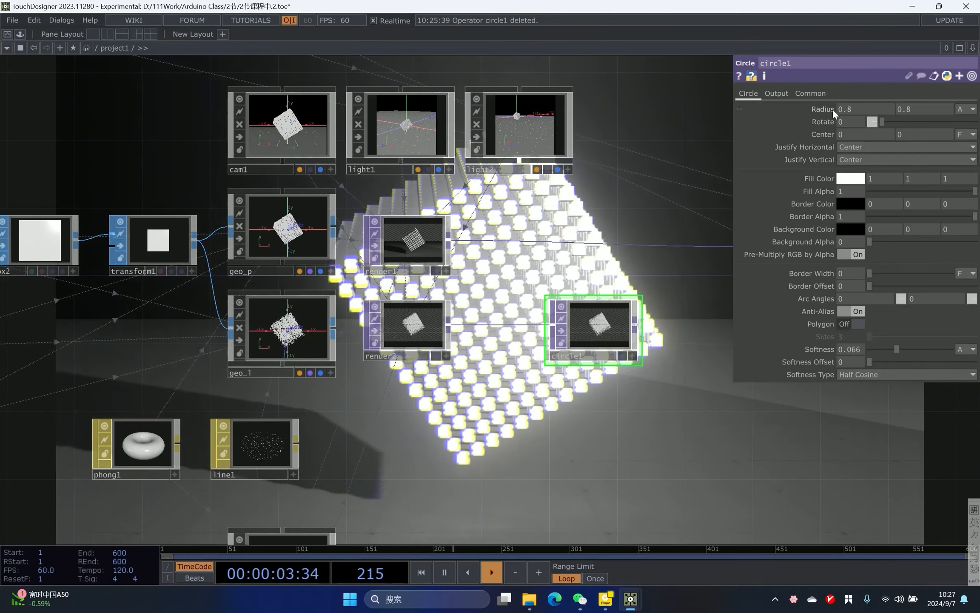
scroll(379, 106, down, 5)
drag(92, 66, 361, 234)
scroll(362, 234, up, 5)
click(210, 301)
click(803, 94)
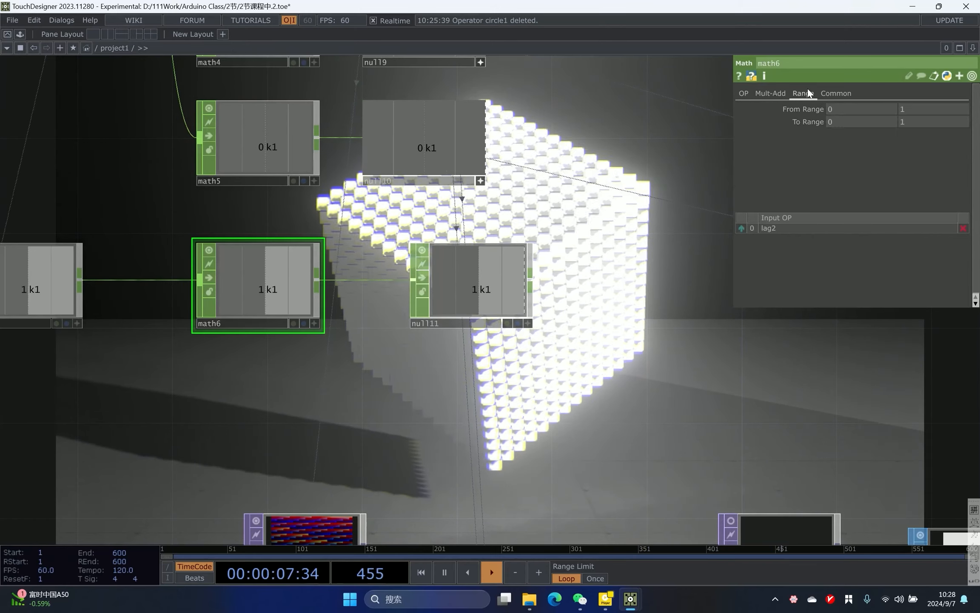
click(925, 123)
text(0.8)
key(Return)
- Export null11's channel to circle1's Radius parameter
drag(430, 312, 382, 312)
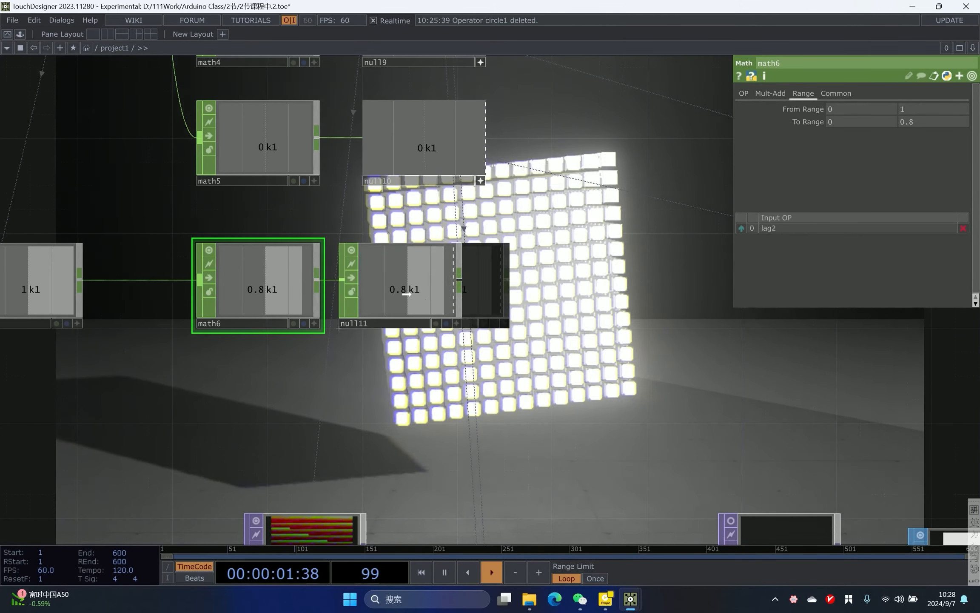
click(480, 321)
drag(589, 312, 828, 109)
scroll(366, 256, down, 5)
click(713, 379)
drag(571, 175, 554, 196)
scroll(721, 405, up, 8)
drag(733, 410, 590, 364)
scroll(475, 314, up, 3)
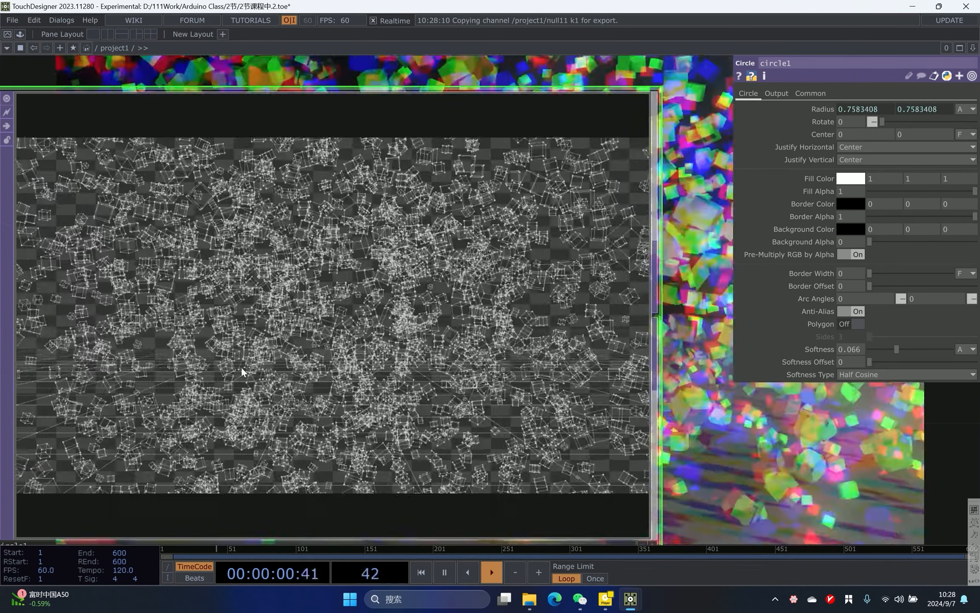
- Rearrange the nodes to open space between render1 and bloom1
scroll(422, 294, down, 7)
scroll(493, 275, down, 2)
drag(522, 284, 427, 305)
scroll(443, 332, down, 3)
scroll(502, 311, up, 2)
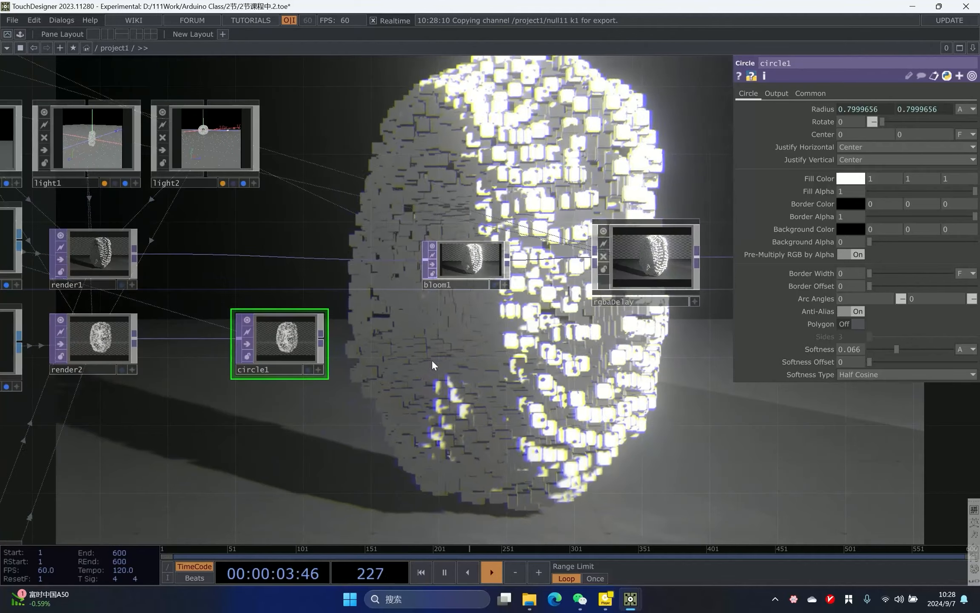
drag(476, 347, 351, 354)
right_drag(286, 215, 566, 336)
drag(504, 271, 639, 271)
drag(332, 257, 422, 236)
scroll(314, 315, up, 3)
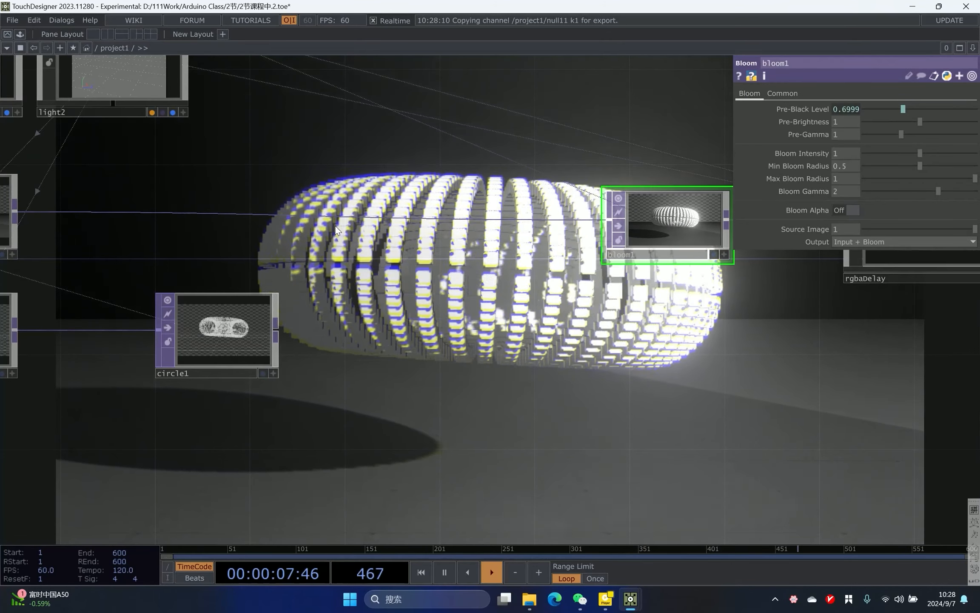
- Insert an Over TOP into the wire between render1 and bloom1
right_click(358, 207)
click(357, 207)
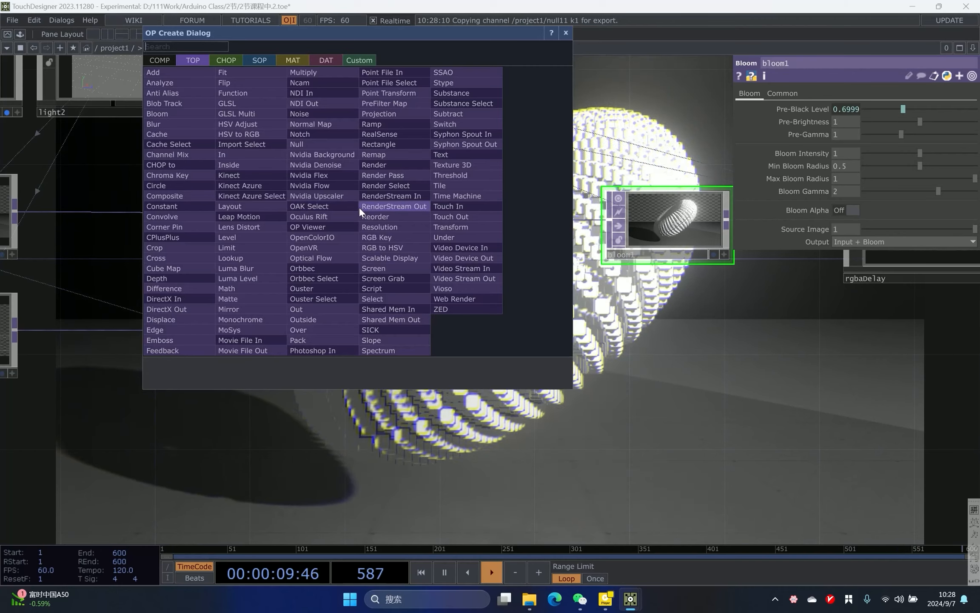
text(over)
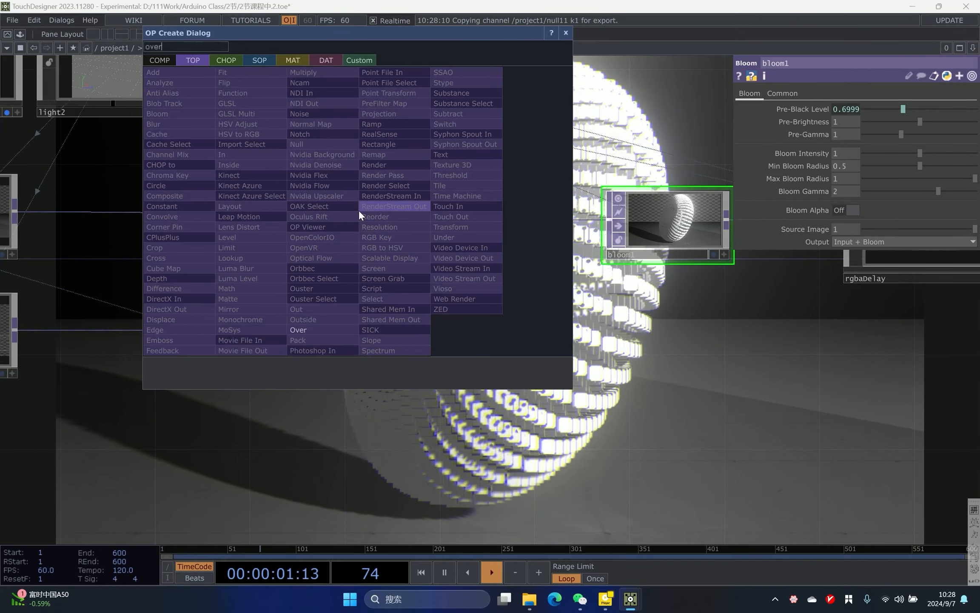
click(306, 329)
click(435, 213)
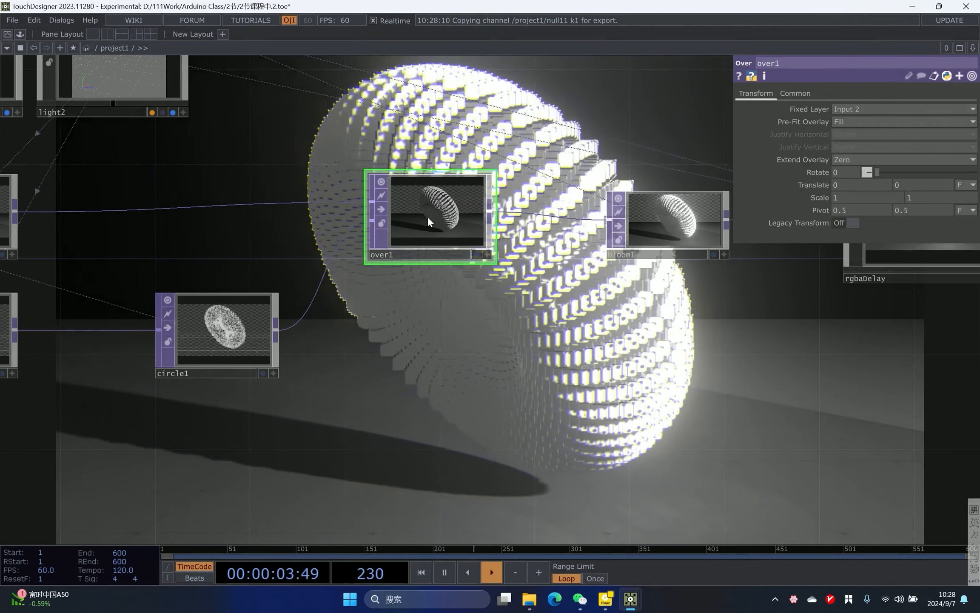
- Connect circle1's output into over1's second input
scroll(442, 213, up, 4)
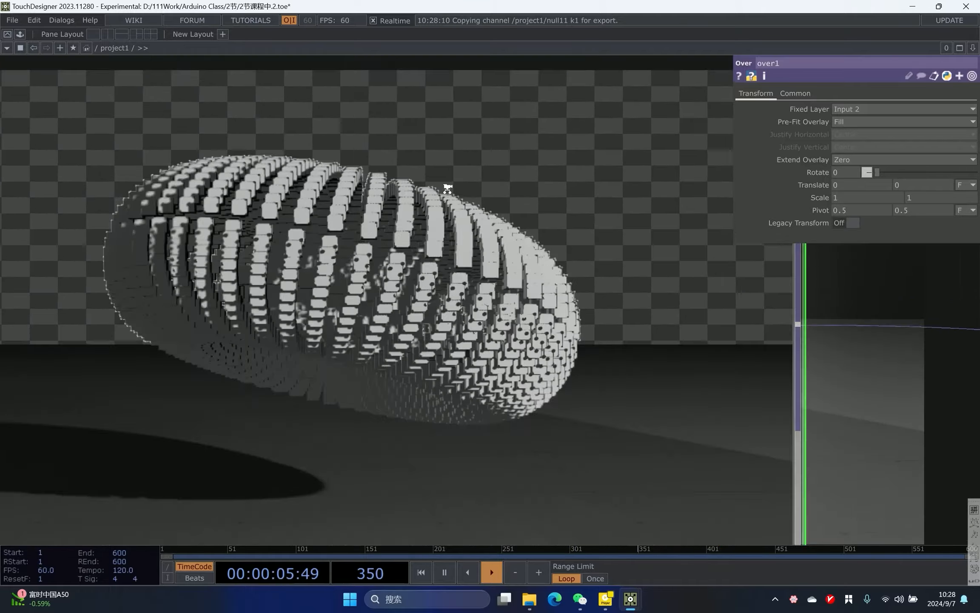
scroll(447, 187, up, 4)
scroll(446, 187, down, 5)
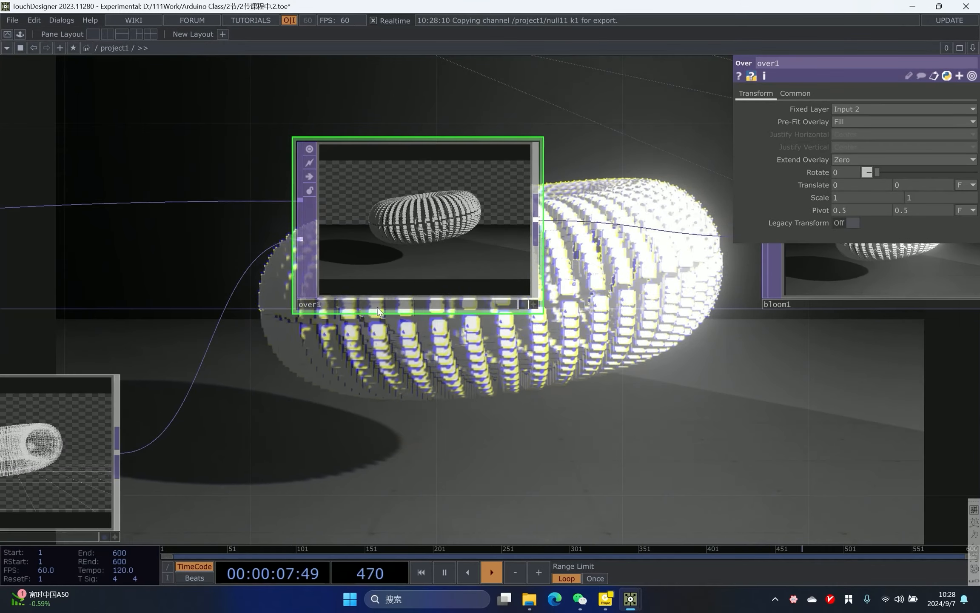
scroll(425, 205, down, 5)
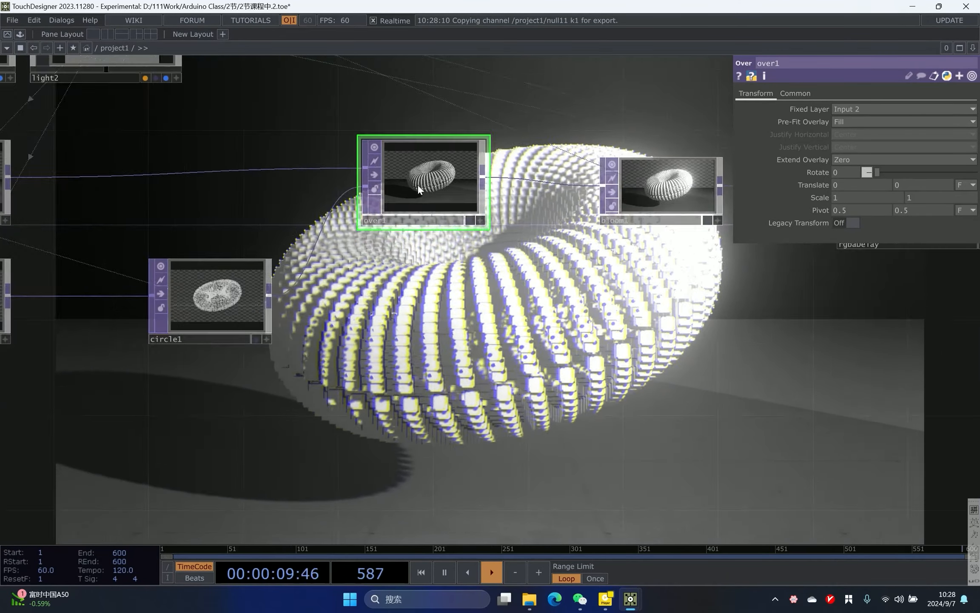
scroll(471, 271, down, 1)
drag(270, 285, 316, 286)
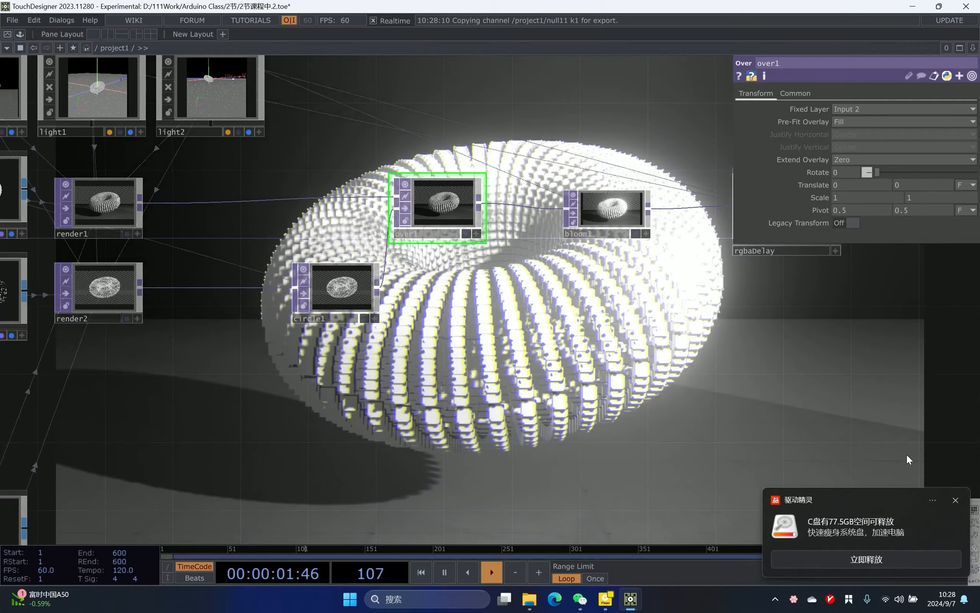
- Delete the RGB Key node between rgbaDelay and null2
click(954, 496)
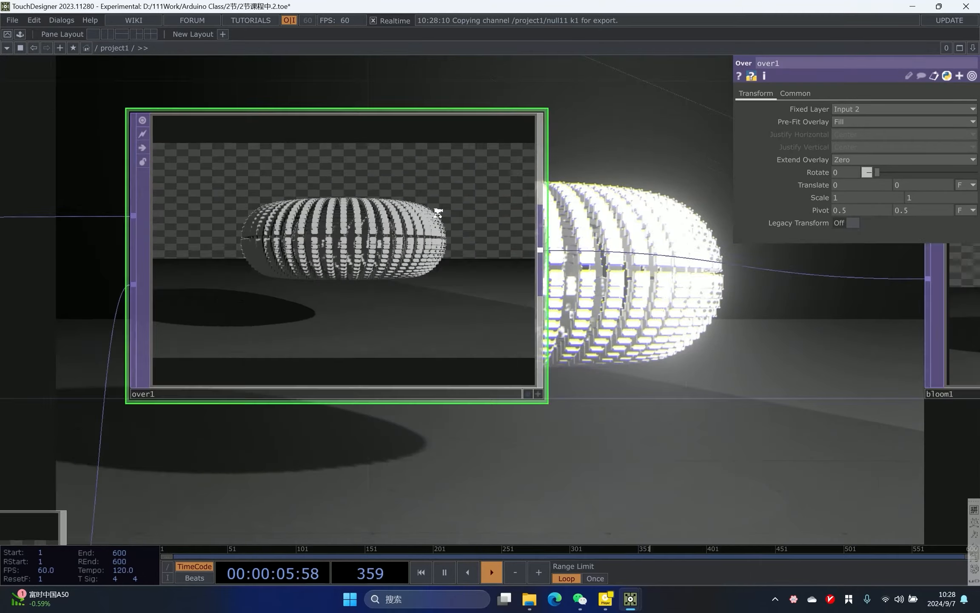
scroll(431, 196, up, 3)
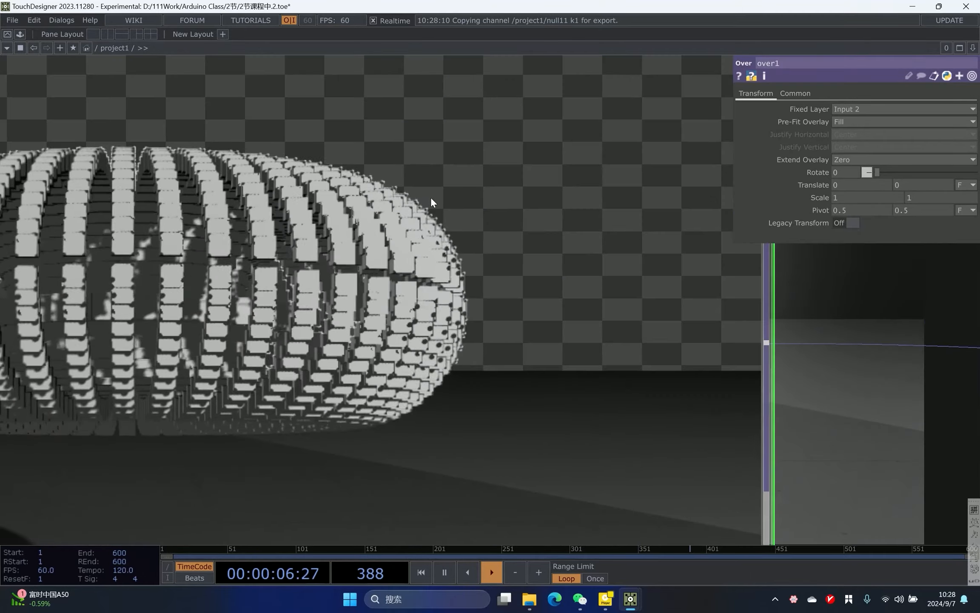
scroll(422, 208, down, 2)
scroll(426, 225, down, 4)
scroll(448, 328, down, 4)
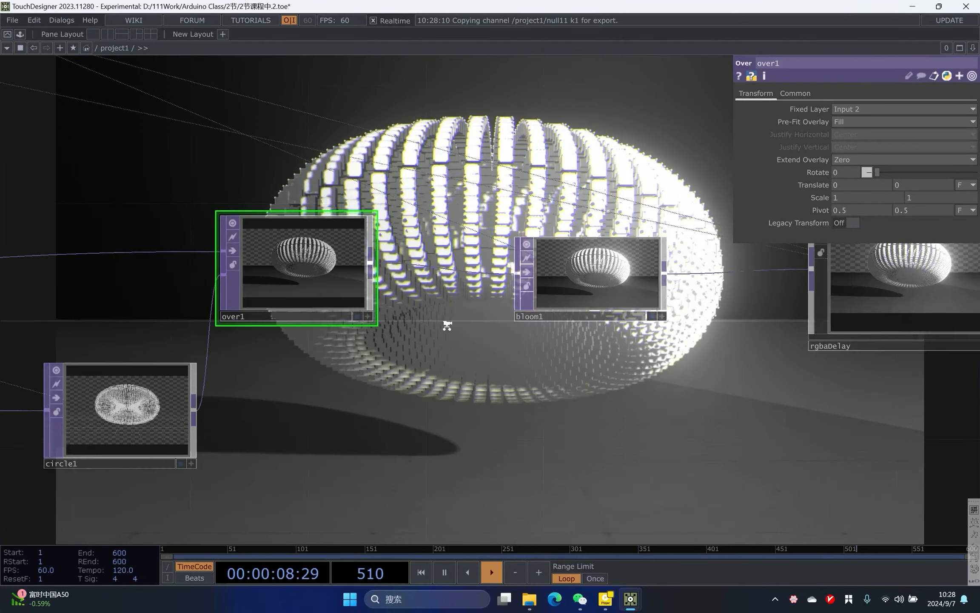
click(753, 305)
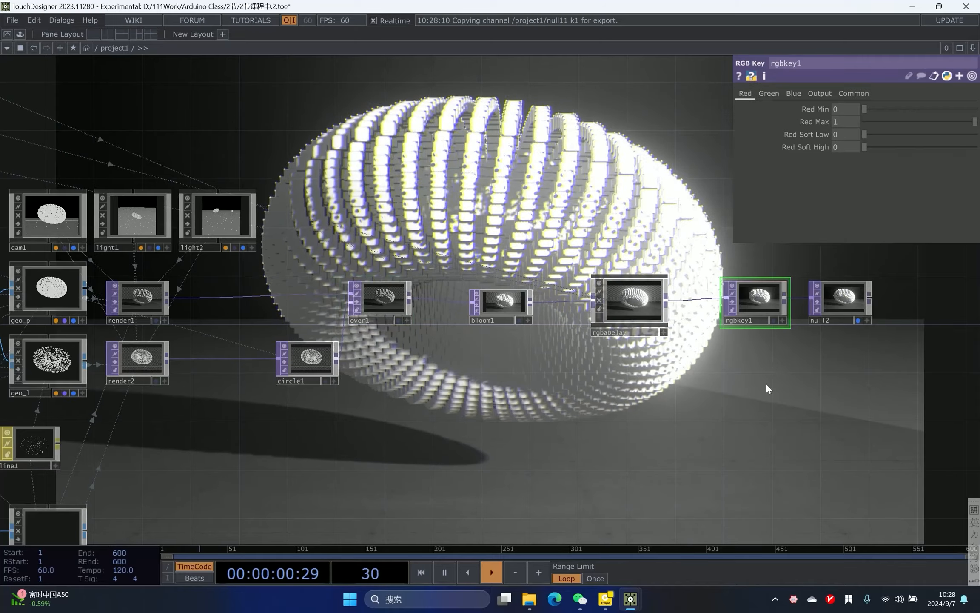
key(Delete)
scroll(394, 353, up, 3)
key(ctrl+v)
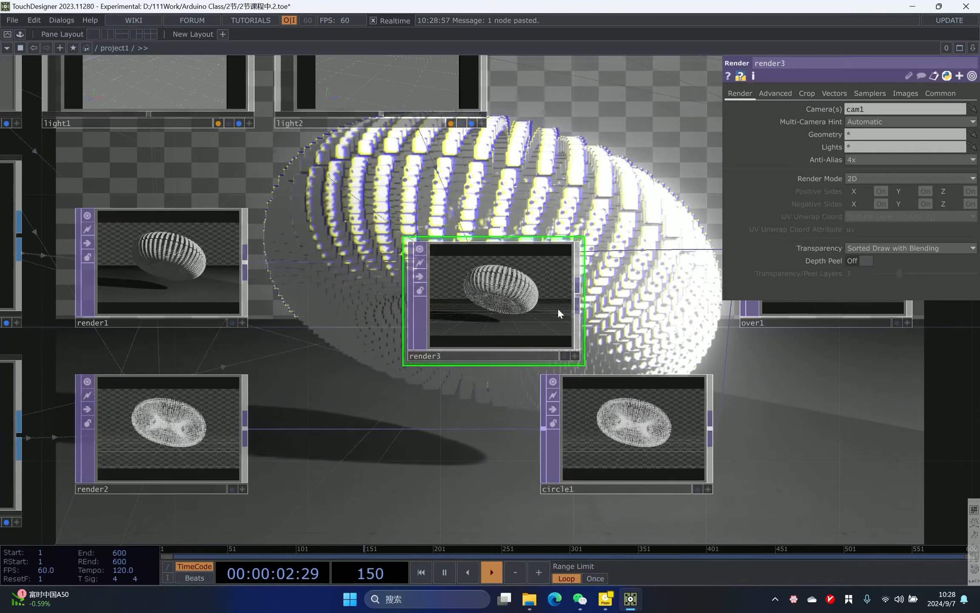
drag(243, 266, 406, 302)
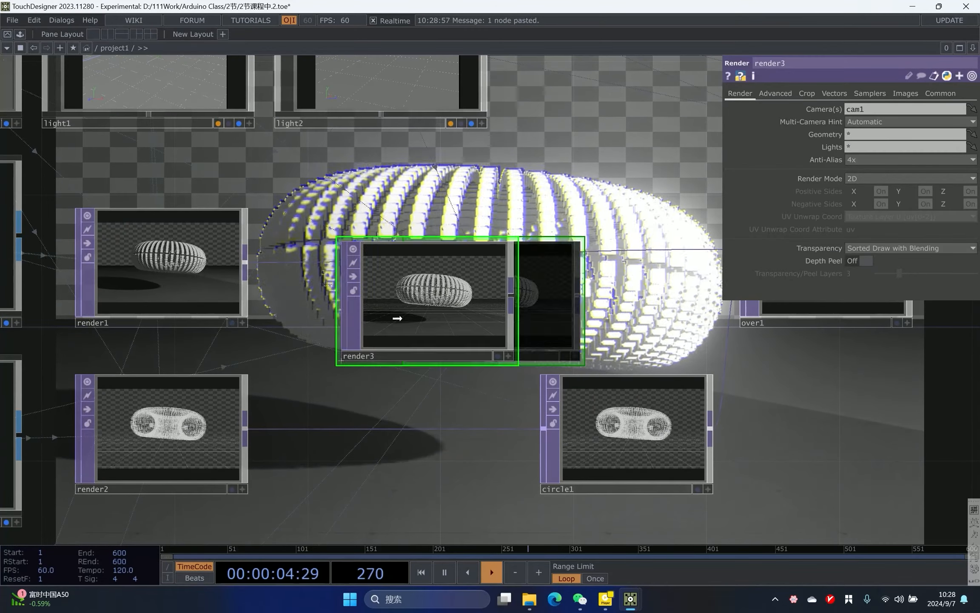
key(ctrl+z)
scroll(539, 319, down, 5)
scroll(523, 273, up, 5)
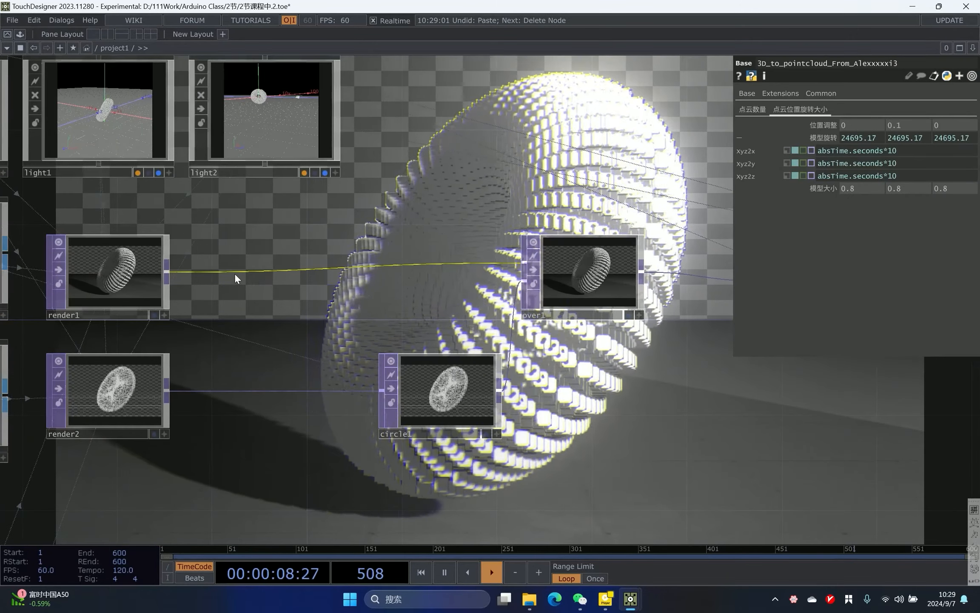
- Insert an RGB Key TOP into the wire between render1 and over1
click(252, 271)
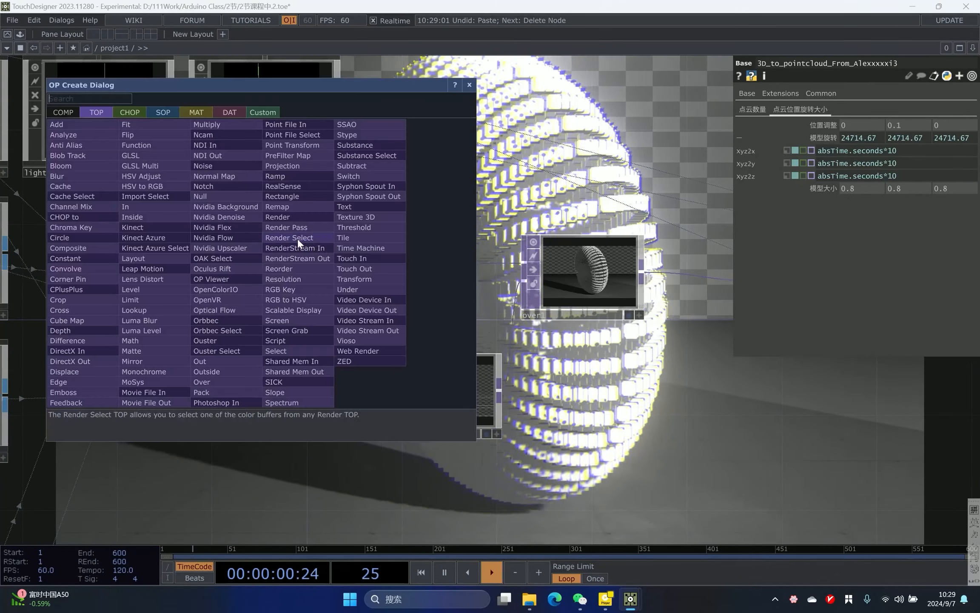
text(rgb)
click(280, 289)
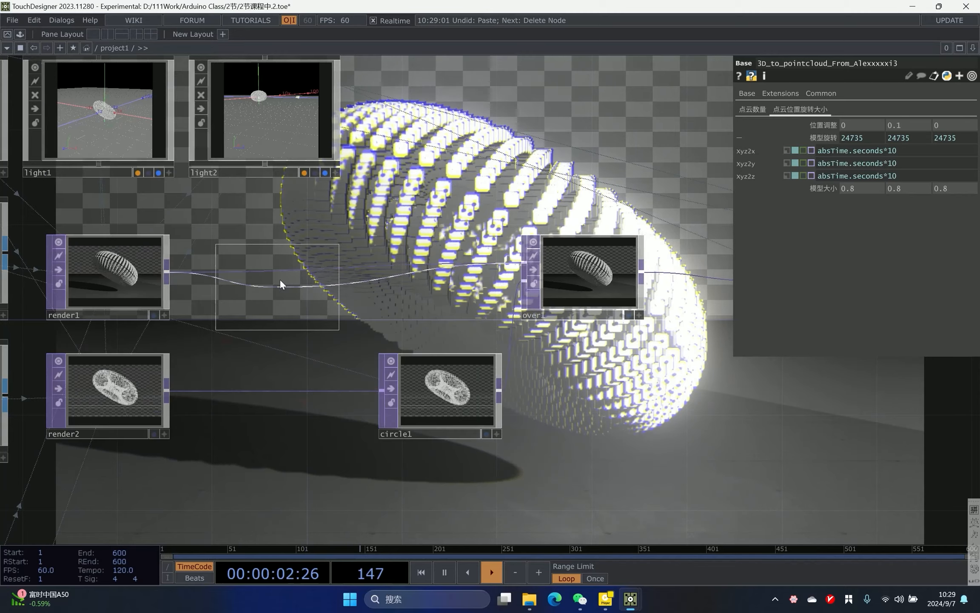
click(279, 282)
- Insert another RGB Key TOP into the wire between render2 and circle1
right_click(241, 391)
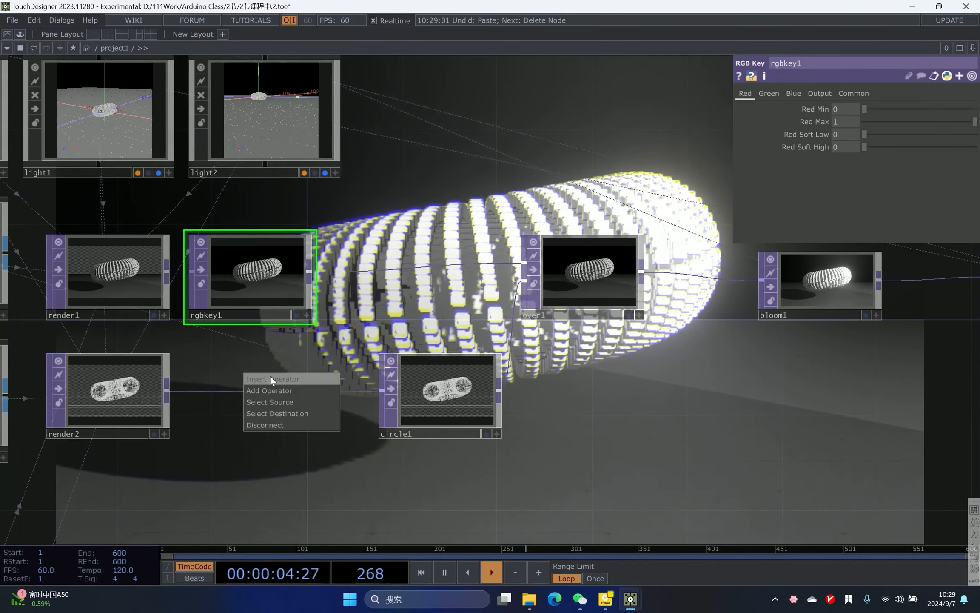
click(269, 375)
click(282, 405)
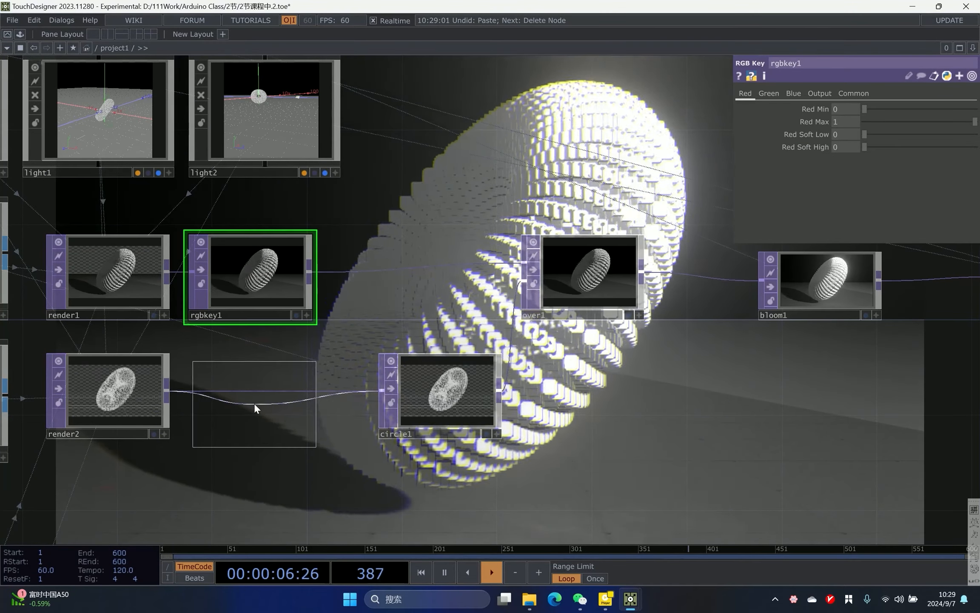
click(255, 403)
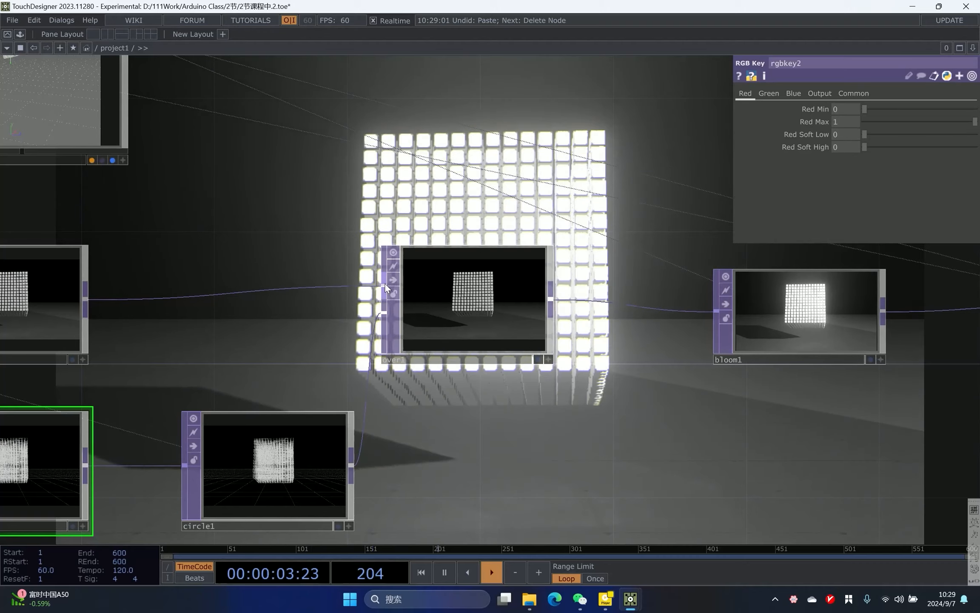
- Rearrange the nodes around the two RGB Keys, over1, bloom1 and rgbaDelay into a tidy row
drag(327, 255, 323, 237)
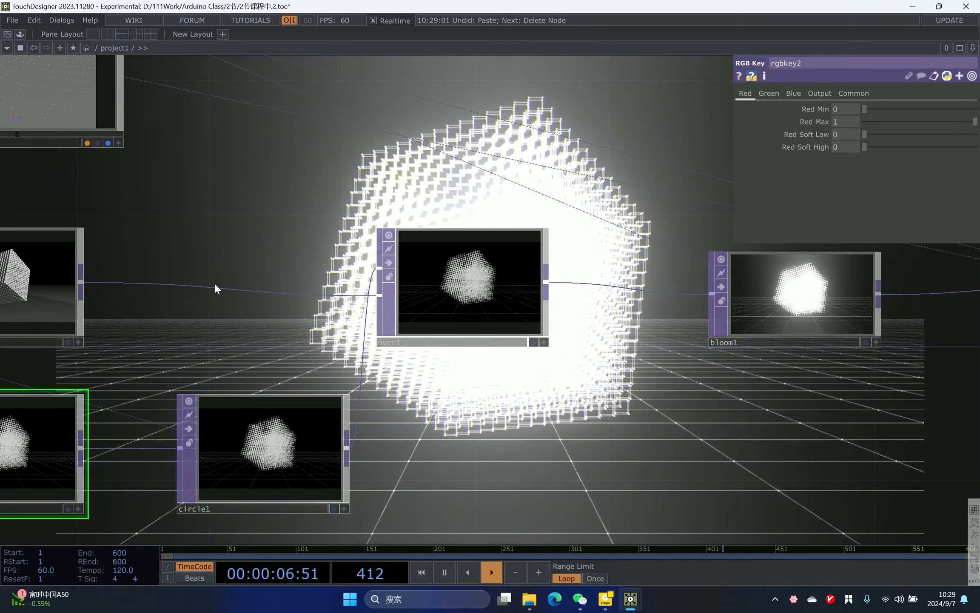
drag(451, 172, 338, 321)
scroll(217, 251, down, 3)
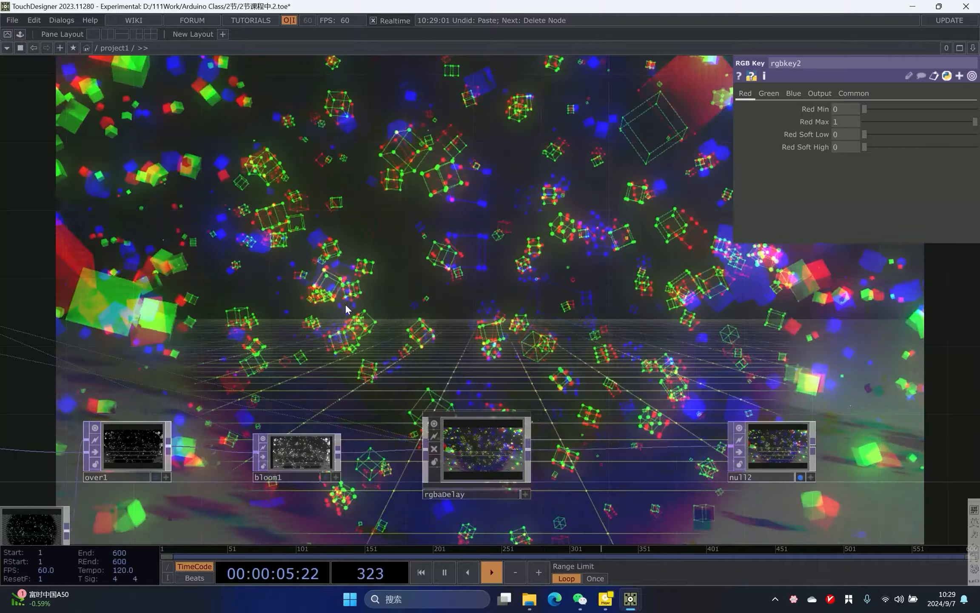
drag(140, 419, 280, 338)
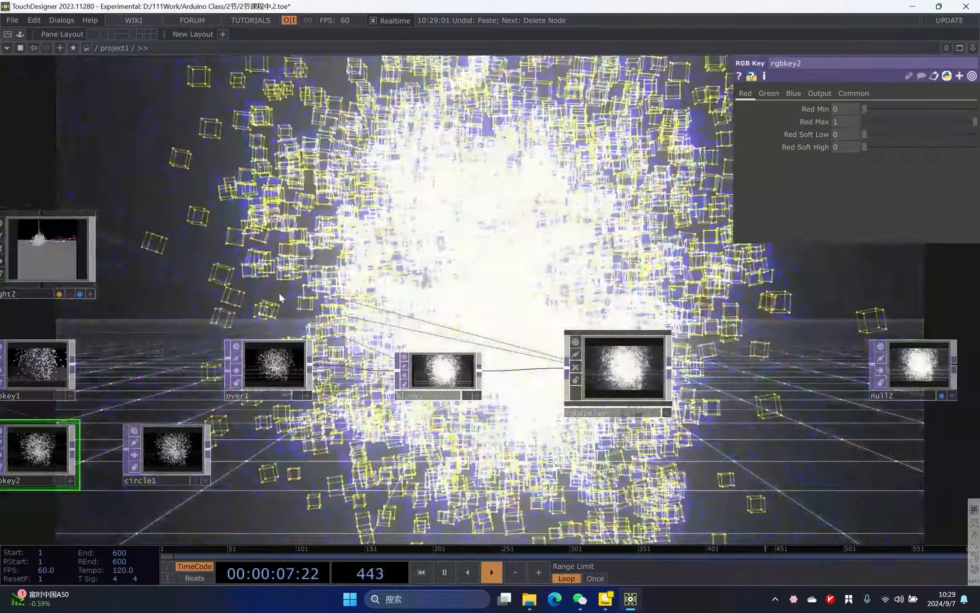
drag(279, 292, 435, 286)
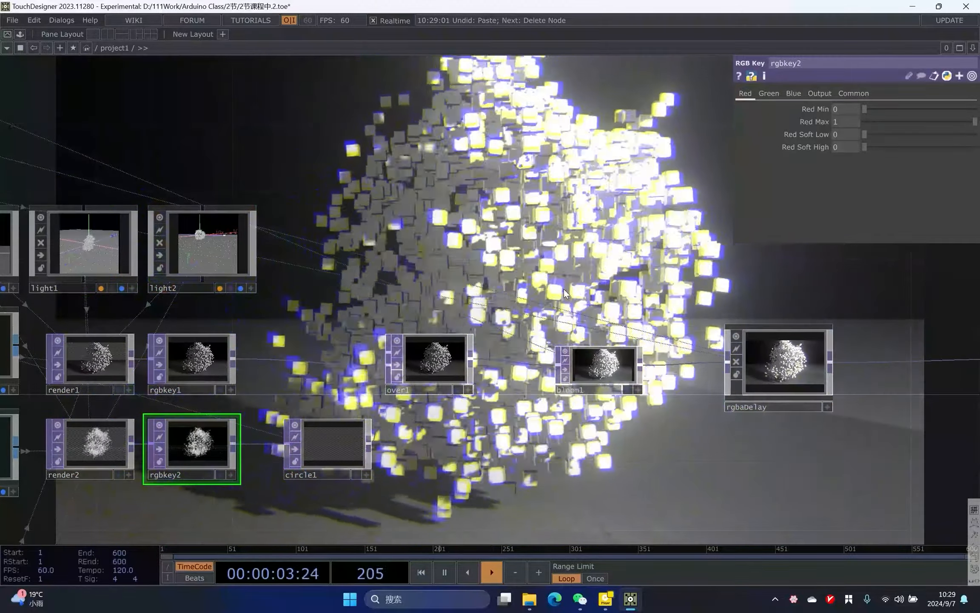
scroll(563, 315, up, 3)
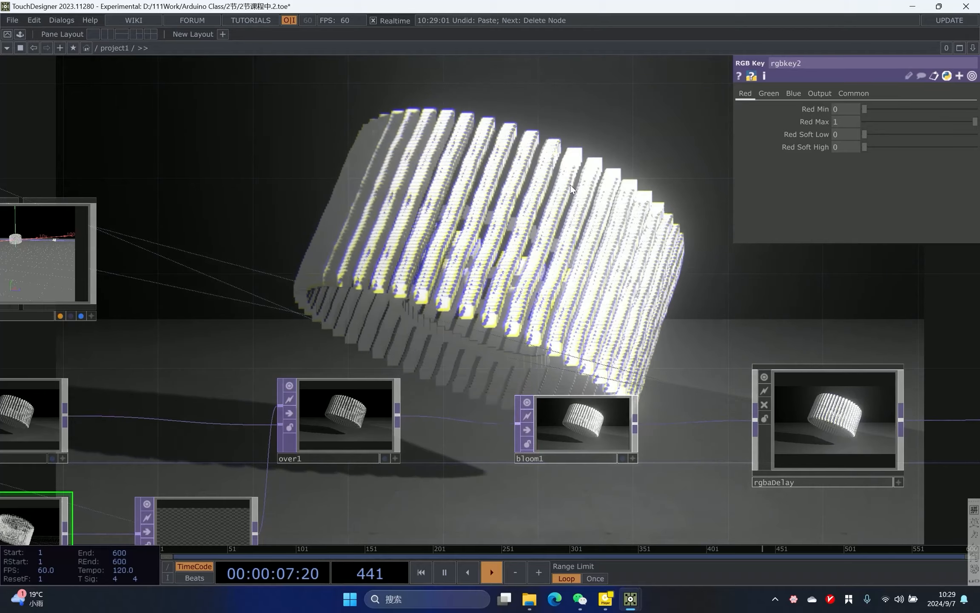
drag(394, 272, 411, 225)
drag(309, 341, 531, 251)
scroll(216, 377, down, 7)
drag(257, 454, 392, 375)
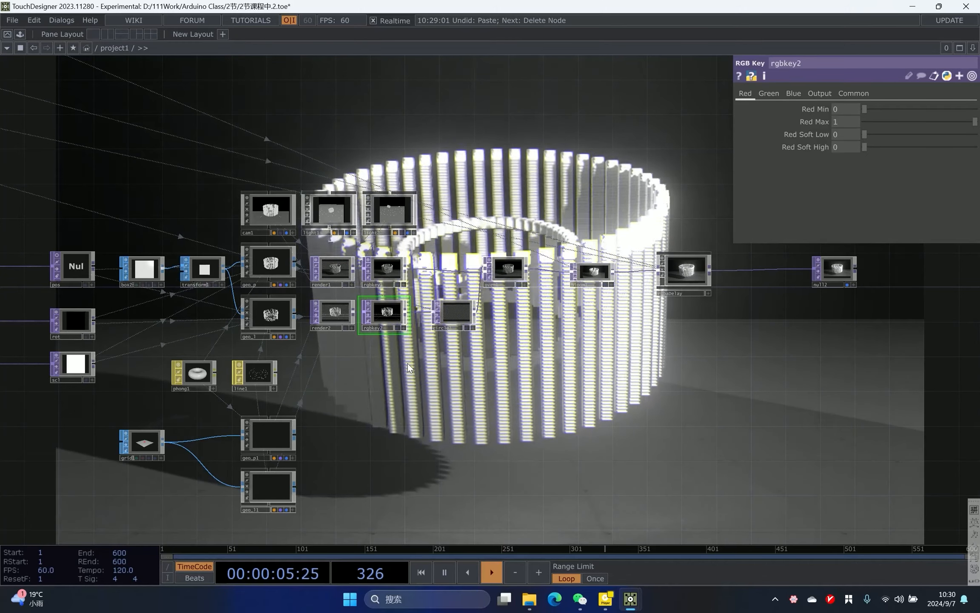
- Try setting line1's Point Size Multiplier to 0, then undo the change
click(268, 383)
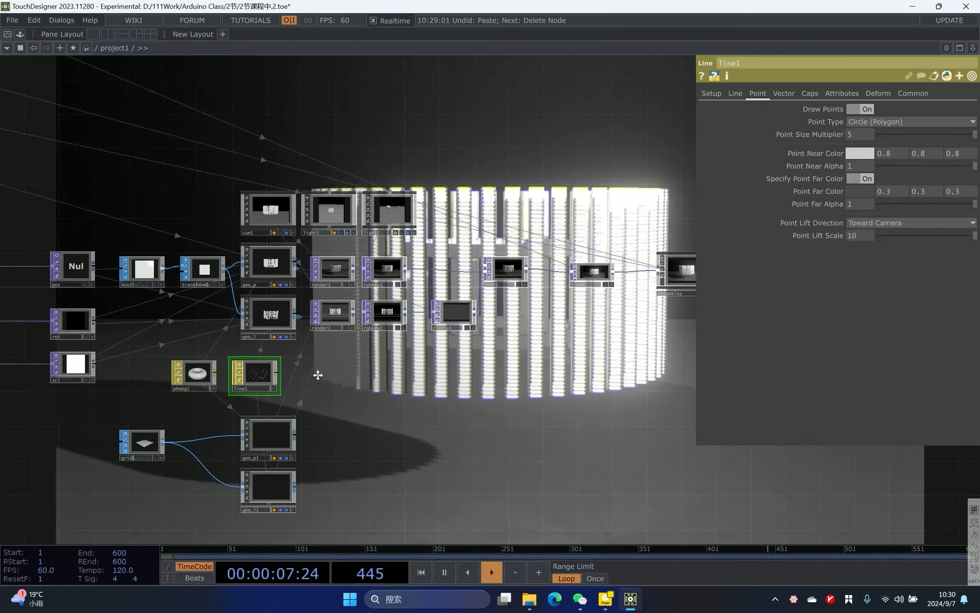
drag(311, 370, 514, 455)
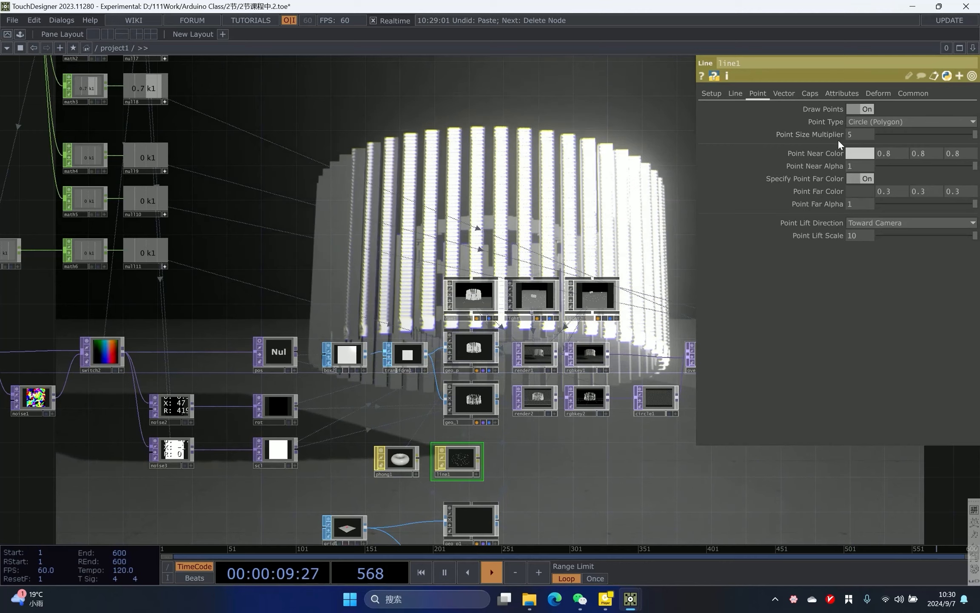
drag(226, 248, 517, 248)
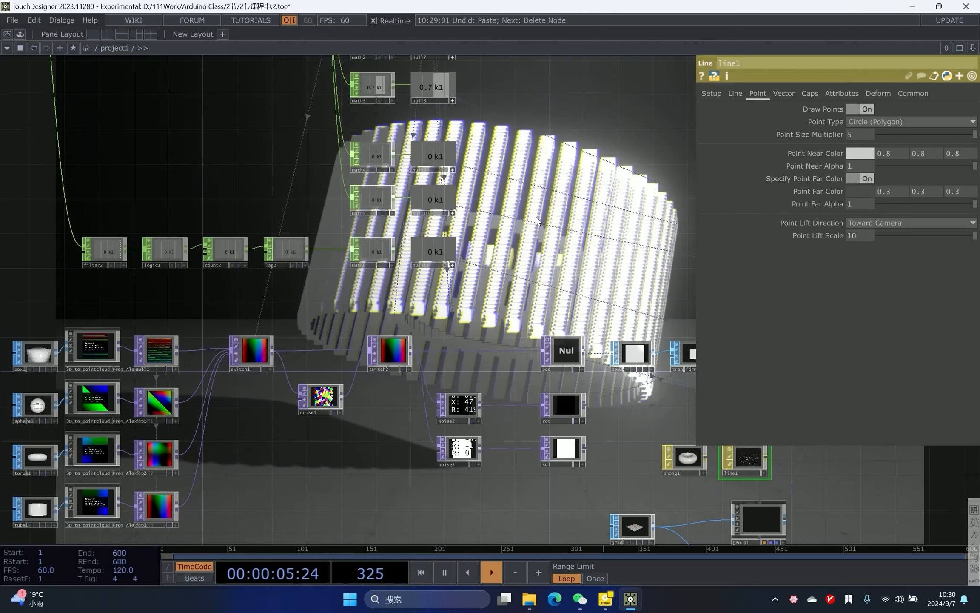
drag(951, 133, 503, 136)
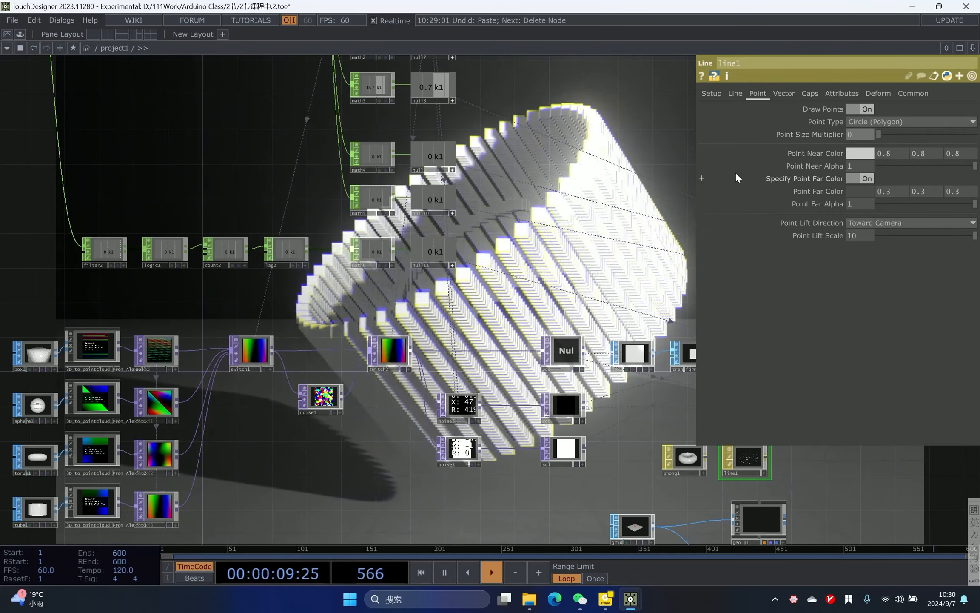
key(ctrl+z)
- Copy math6 and null11 and paste them as a new Math and Null pair below
scroll(281, 287, up, 1)
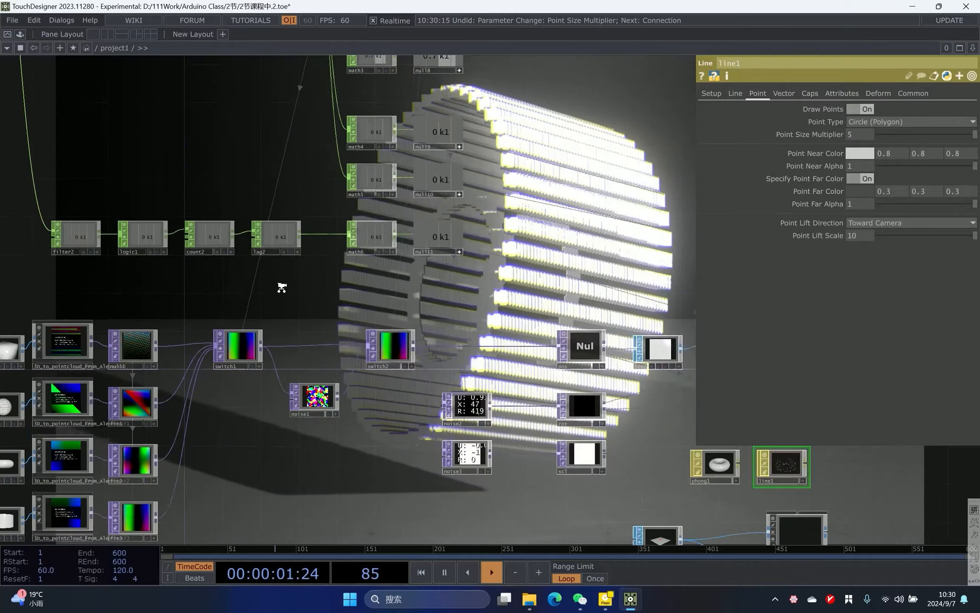
scroll(314, 272, up, 3)
right_drag(381, 270, 658, 221)
key(ctrl+c)
drag(637, 216, 551, 222)
key(ctrl+v)
scroll(519, 243, down, 2)
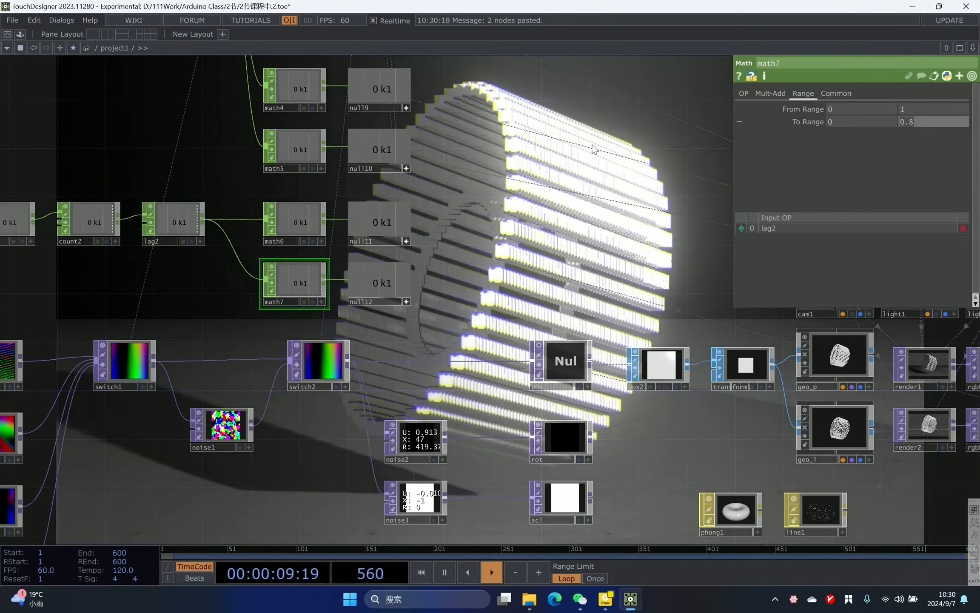
- Preview the keyboard-switched render output and save the project
drag(391, 207, 247, 144)
scroll(279, 163, down, 2)
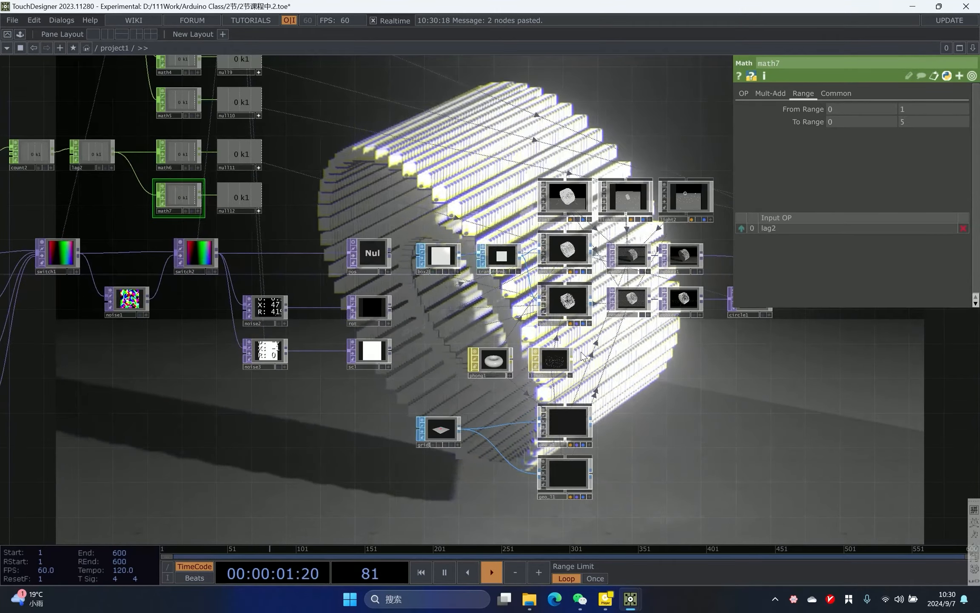
click(151, 195)
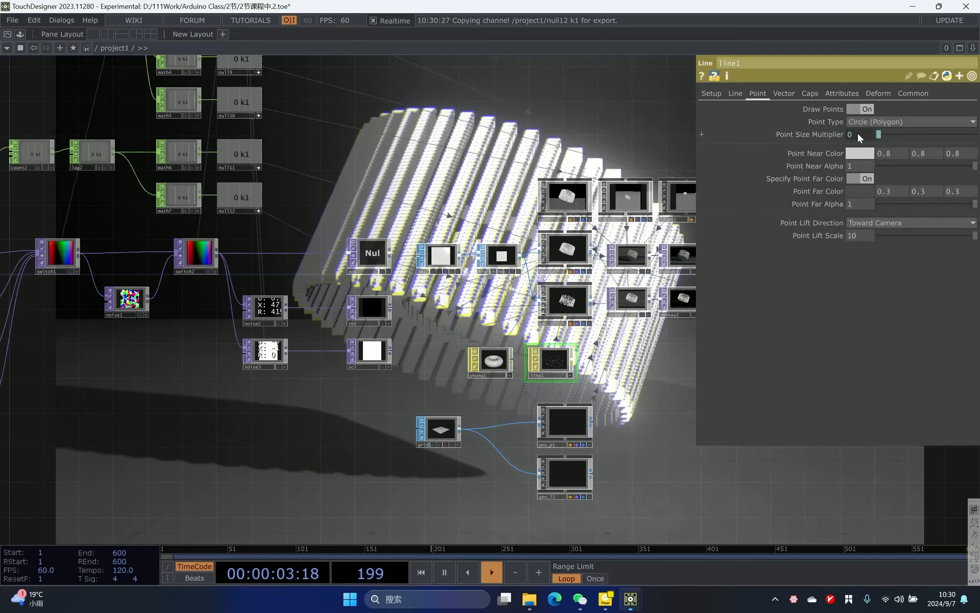
scroll(384, 358, down, 15)
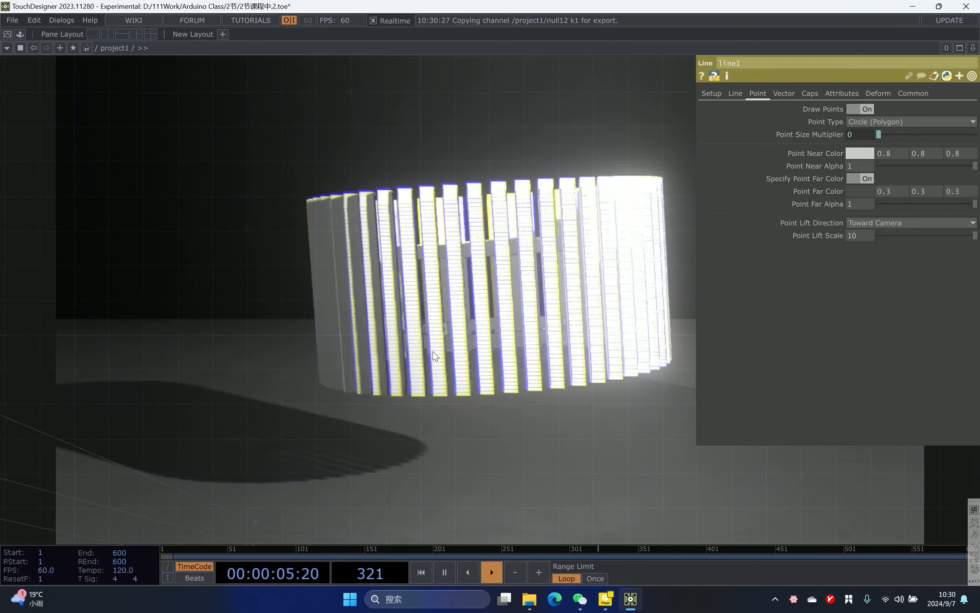
key(p)
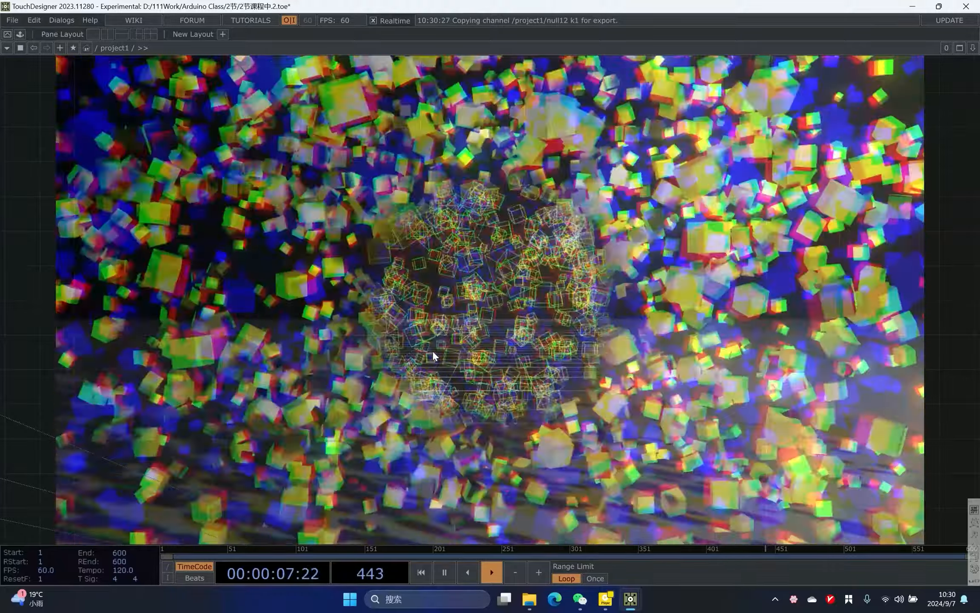
key(ctrl+s)
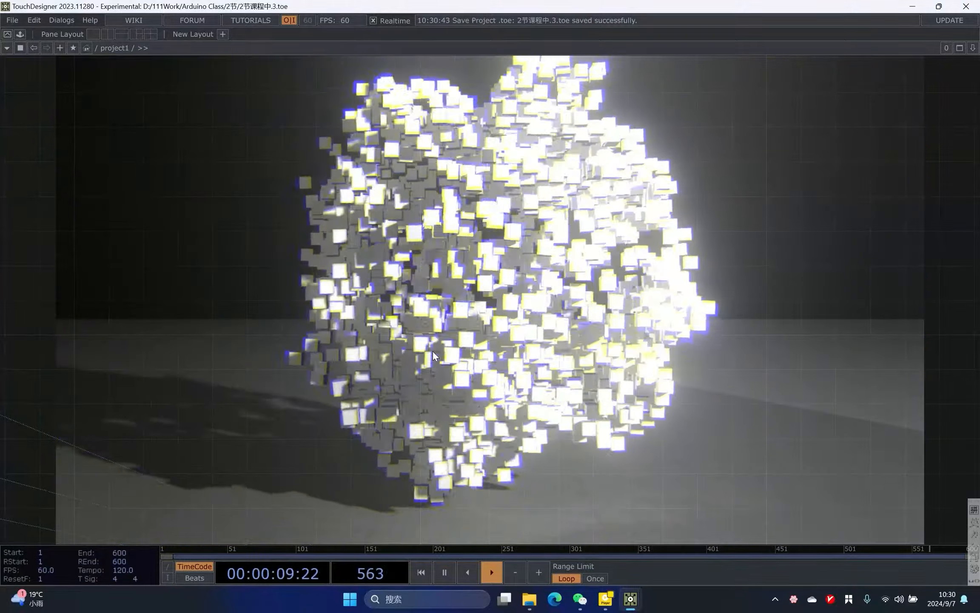
- Rearrange the box, sphere, torus and tube point-cloud source nodes next to switch1
scroll(617, 155, down, 5)
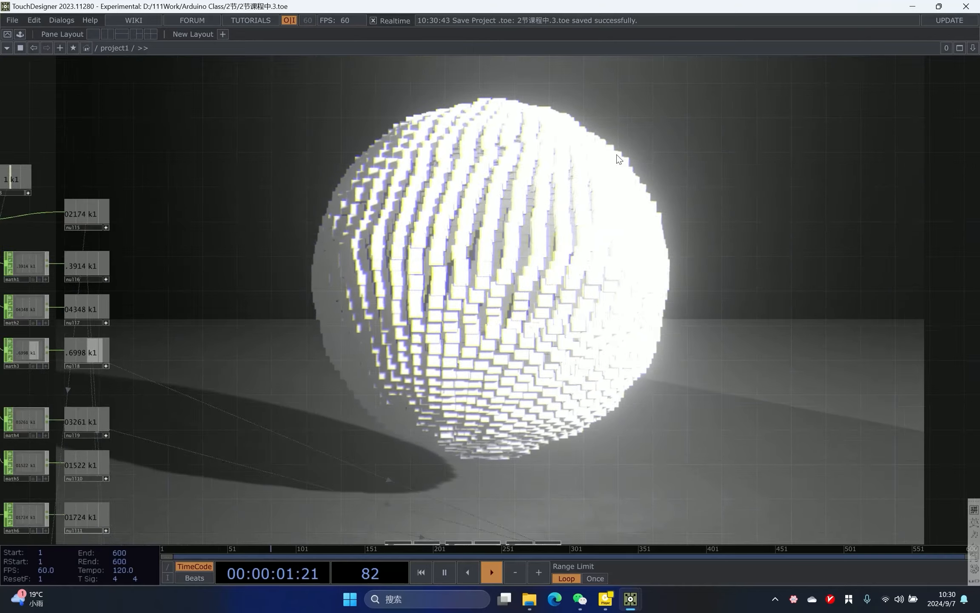
scroll(561, 196, up, 5)
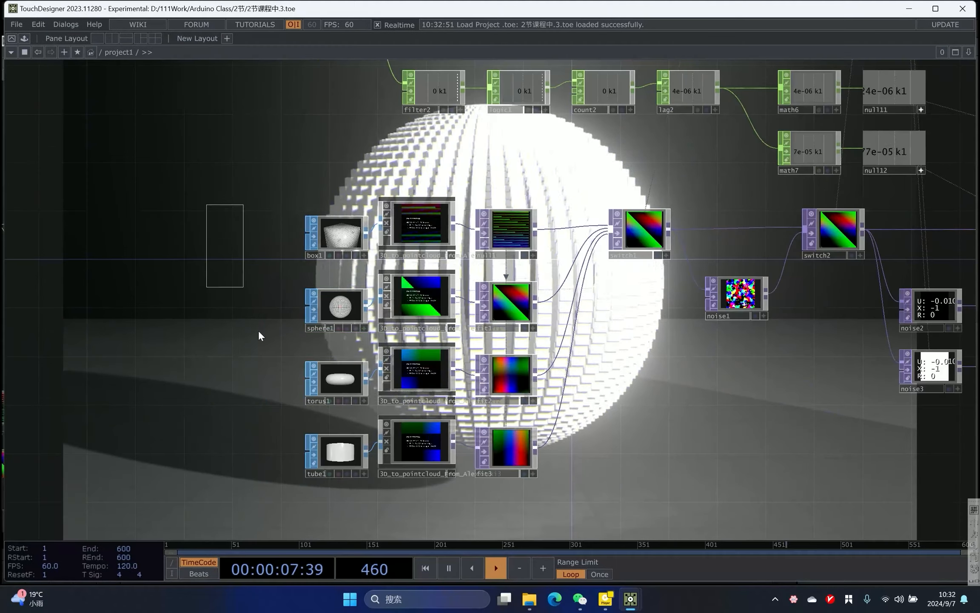
drag(352, 205, 469, 233)
drag(446, 448, 563, 416)
drag(451, 382, 646, 393)
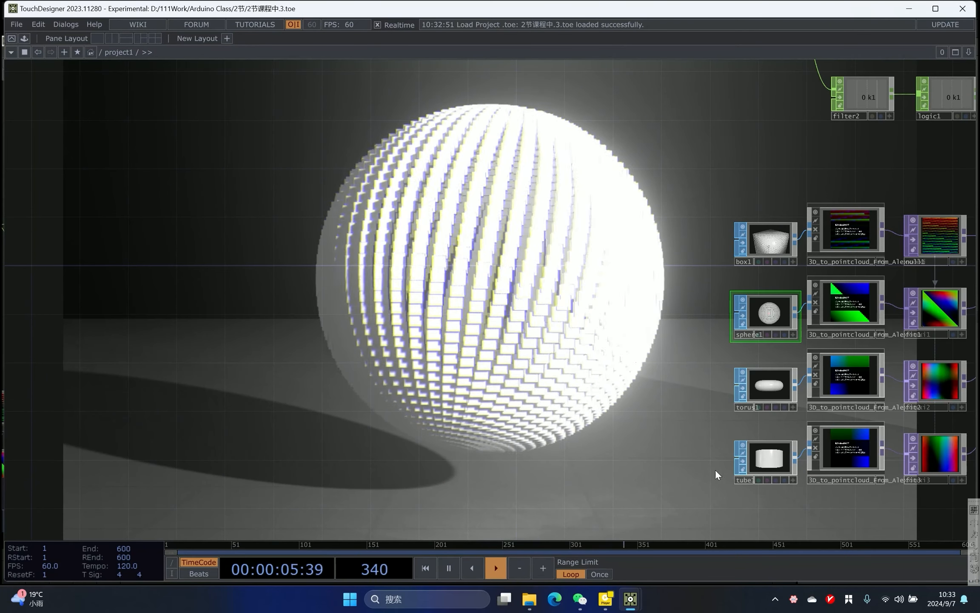
drag(475, 335, 392, 349)
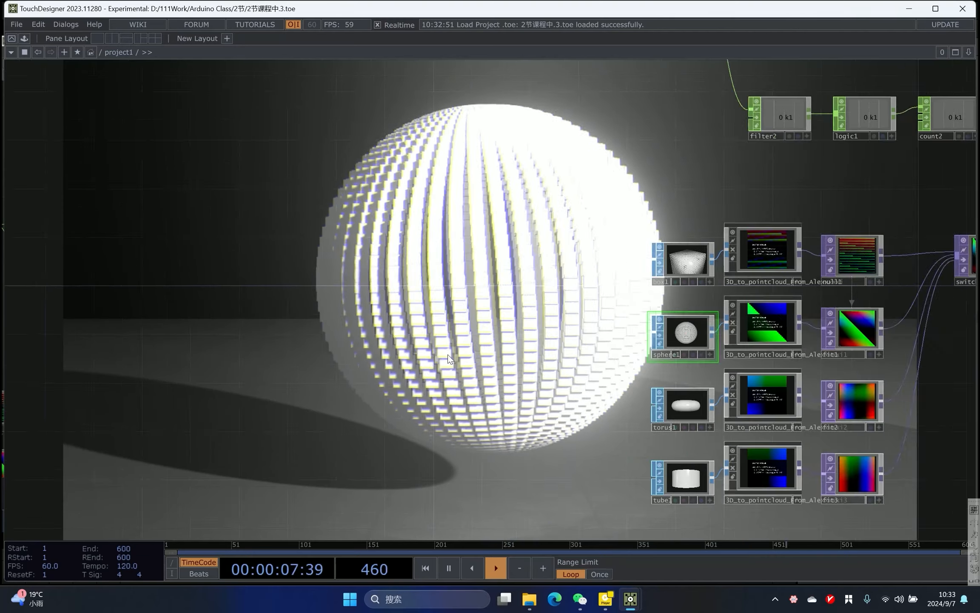
scroll(390, 255, down, 3)
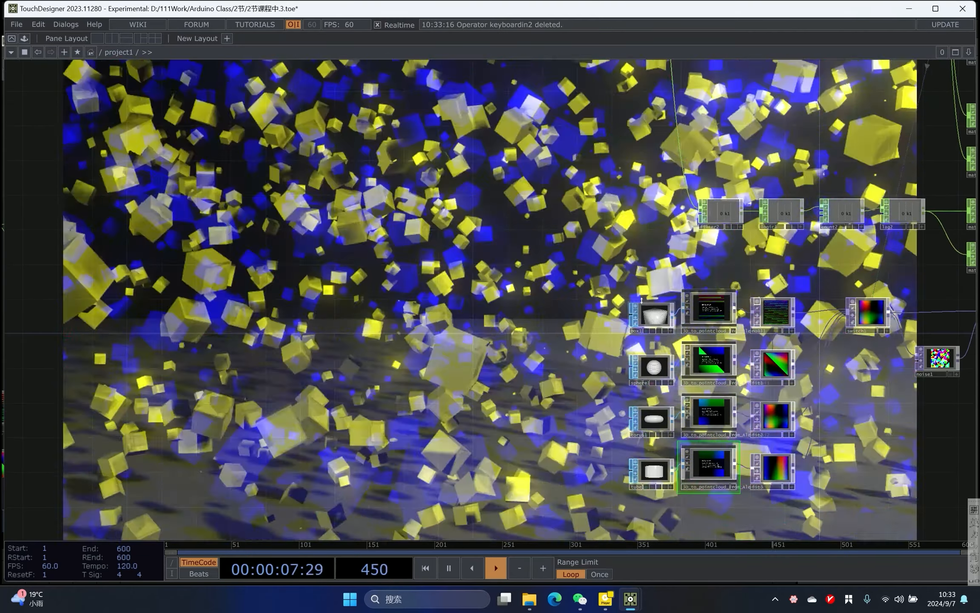
drag(630, 489, 285, 398)
scroll(285, 398, down, 1)
scroll(536, 479, up, 1)
drag(536, 479, 51, 498)
scroll(51, 498, down, 4)
scroll(298, 421, up, 1)
drag(85, 425, 624, 270)
scroll(475, 203, up, 6)
scroll(476, 203, up, 1)
right_drag(290, 86, 319, 399)
drag(254, 118, 264, 147)
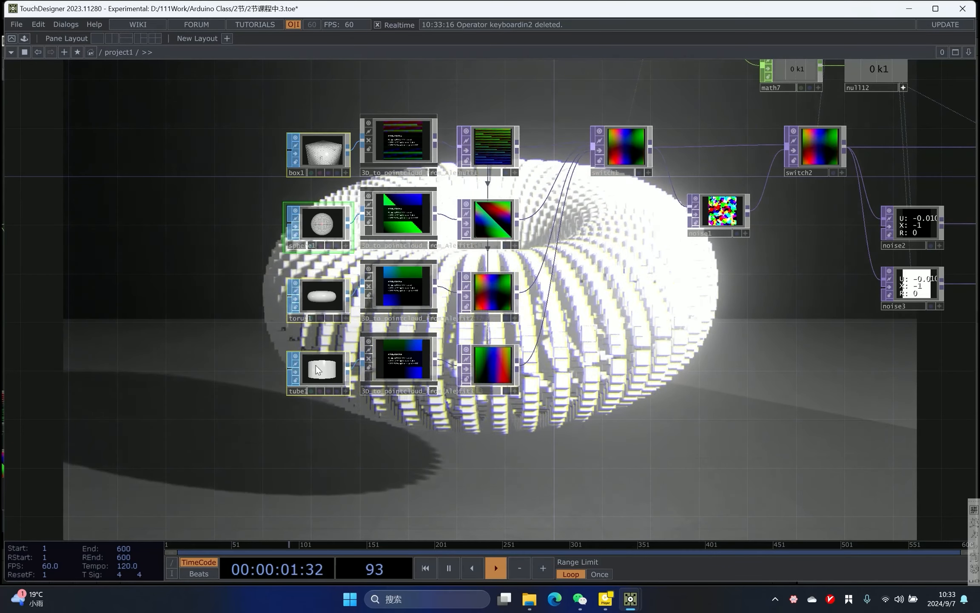
- Inspect the operator info of fit3 and box2 in the instancing chain
drag(526, 370, 221, 385)
scroll(221, 385, down, 2)
drag(927, 494, 735, 596)
scroll(789, 489, up, 2)
scroll(419, 204, up, 3)
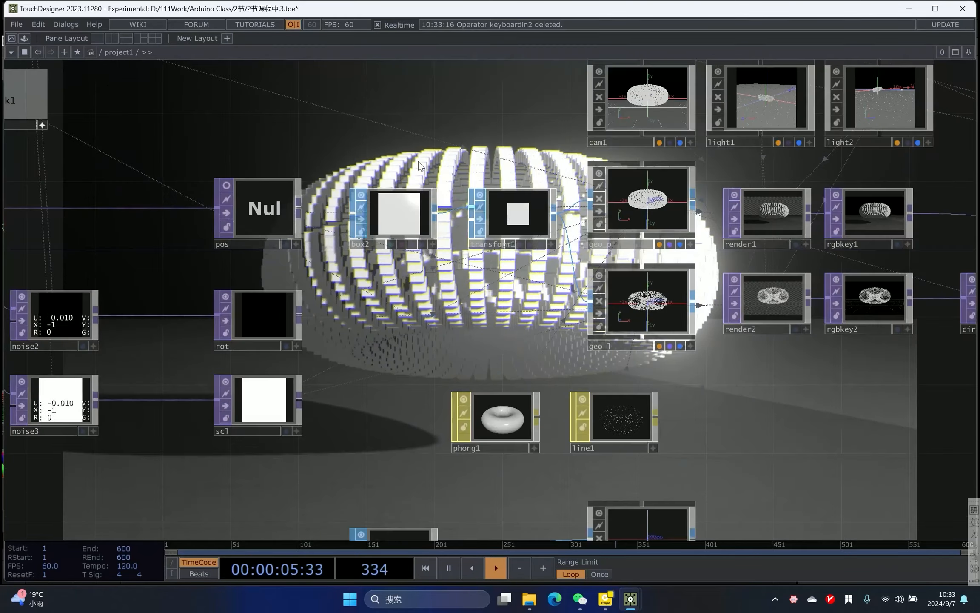
click(405, 232)
drag(458, 226, 460, 238)
scroll(477, 234, down, 3)
scroll(453, 182, down, 6)
scroll(260, 210, up, 7)
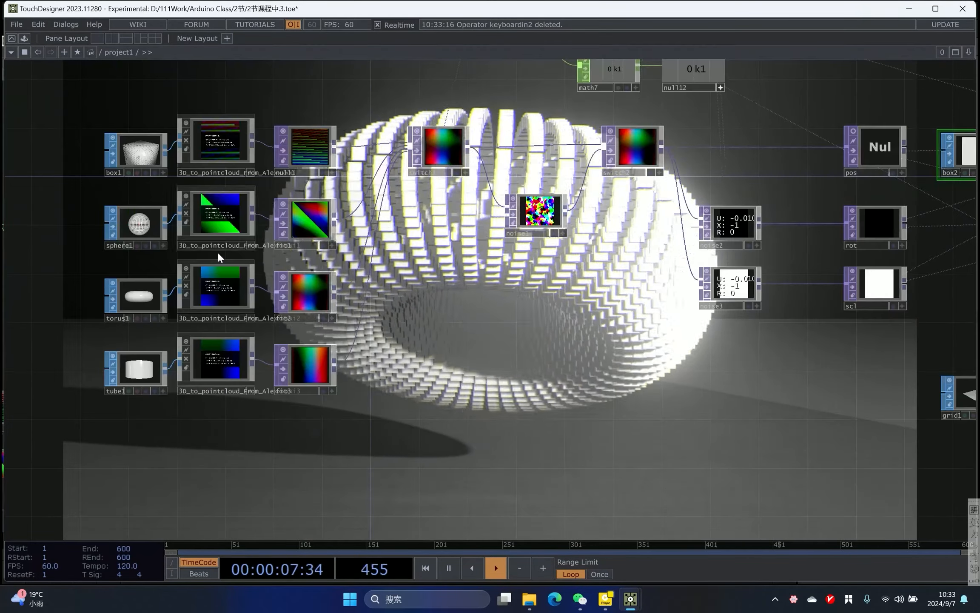
middle_click(307, 363)
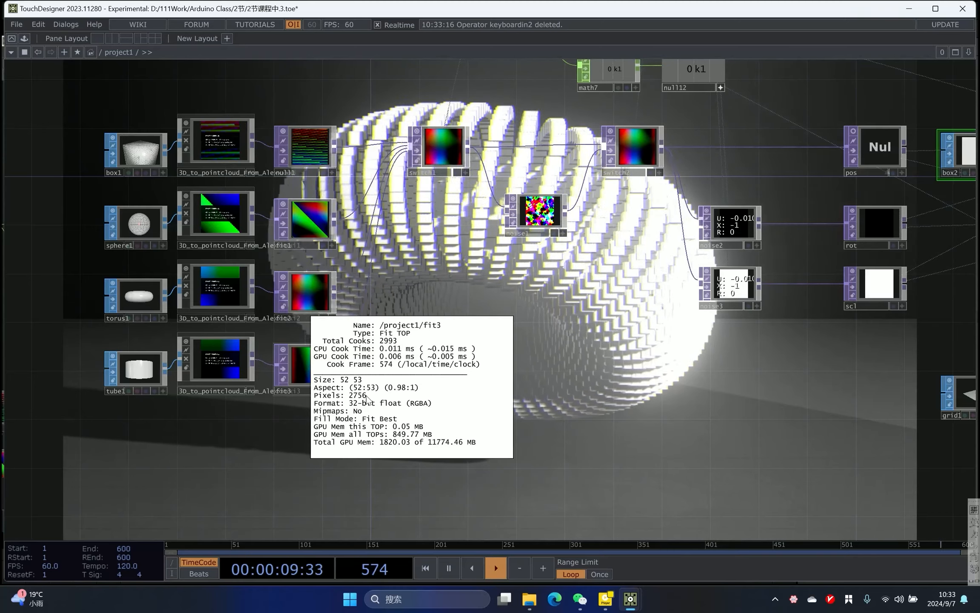
drag(783, 292, 525, 325)
drag(733, 264, 381, 451)
scroll(535, 356, up, 3)
key(p)
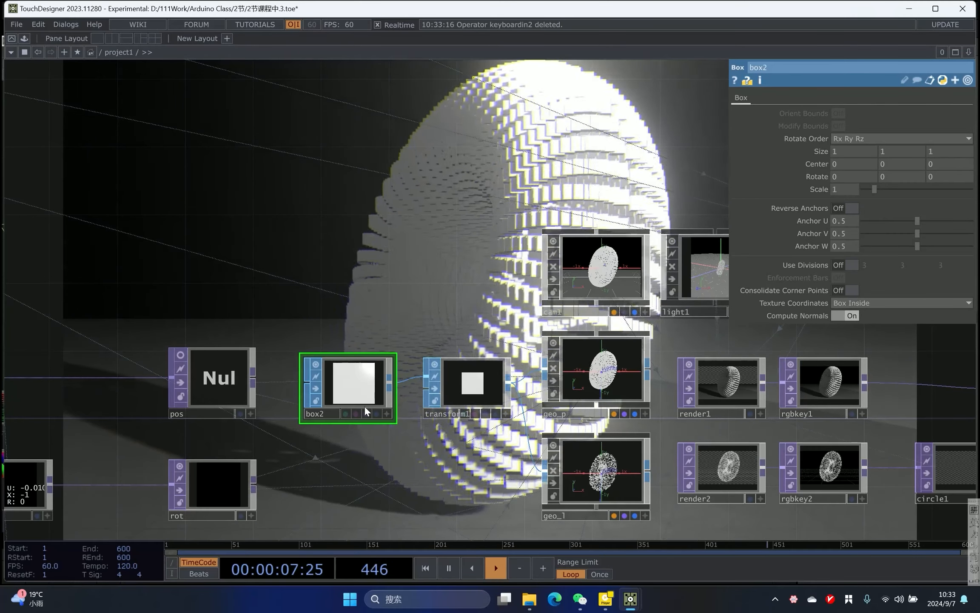
middle_click(370, 382)
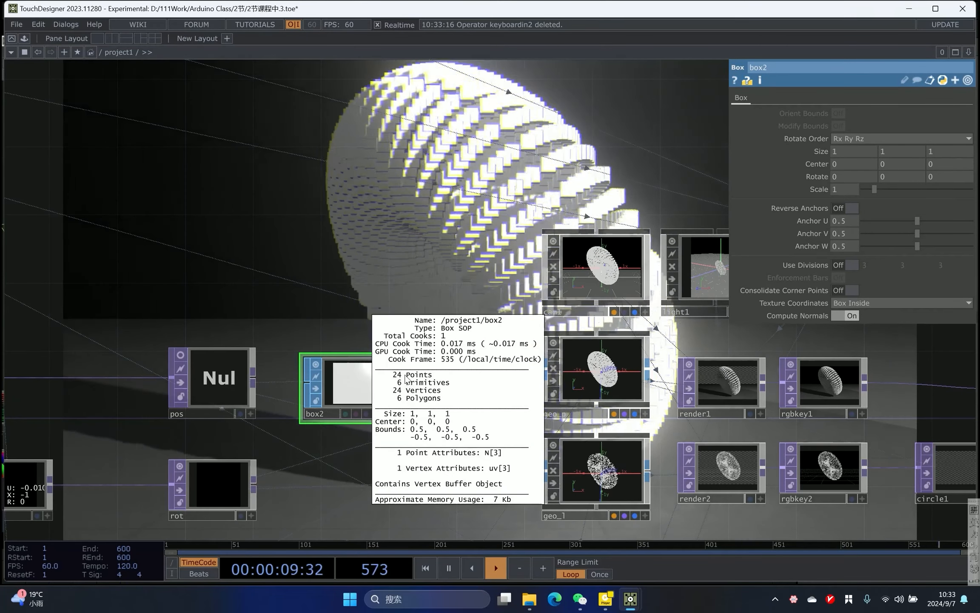
drag(390, 295, 346, 220)
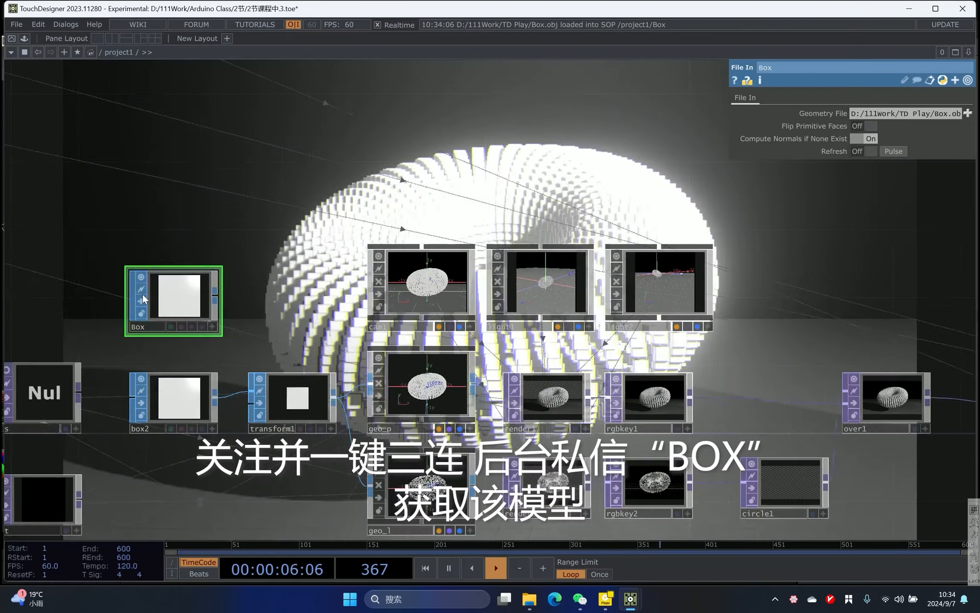
drag(142, 294, 176, 298)
- Wire the imported Box model File In SOP into transform1 in place of box2
scroll(243, 343, up, 2)
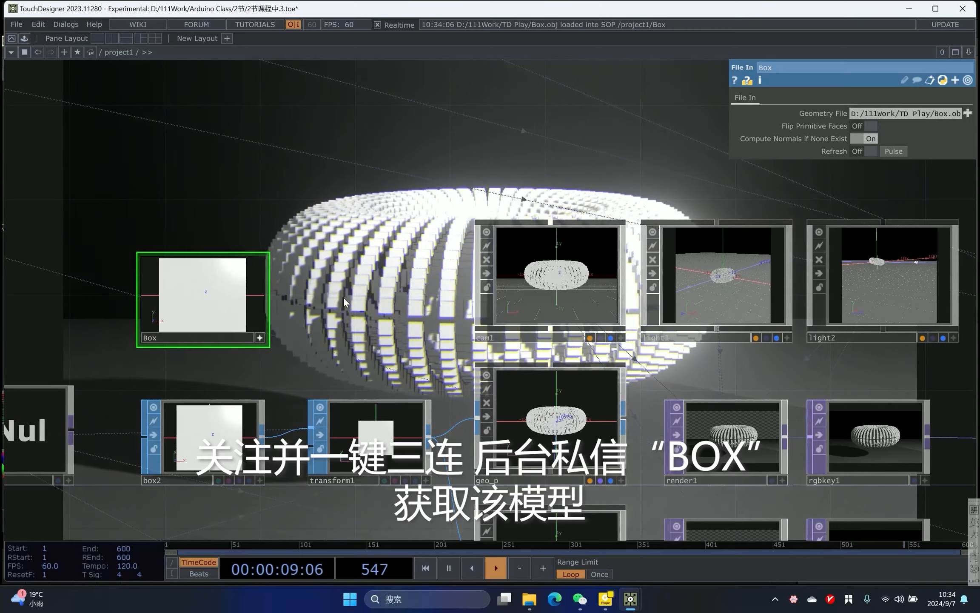
scroll(343, 297, up, 4)
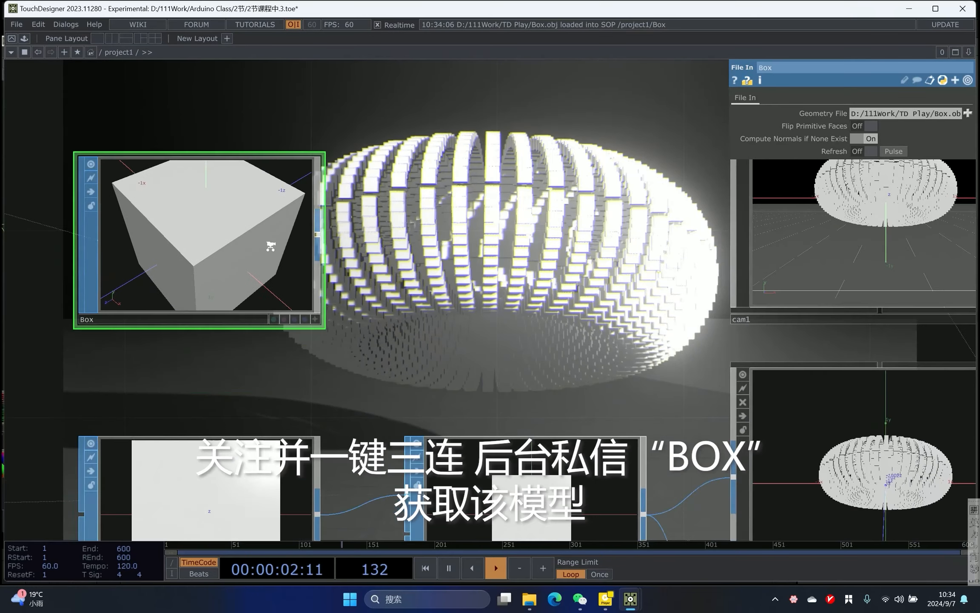
scroll(269, 245, down, 3)
middle_click(263, 236)
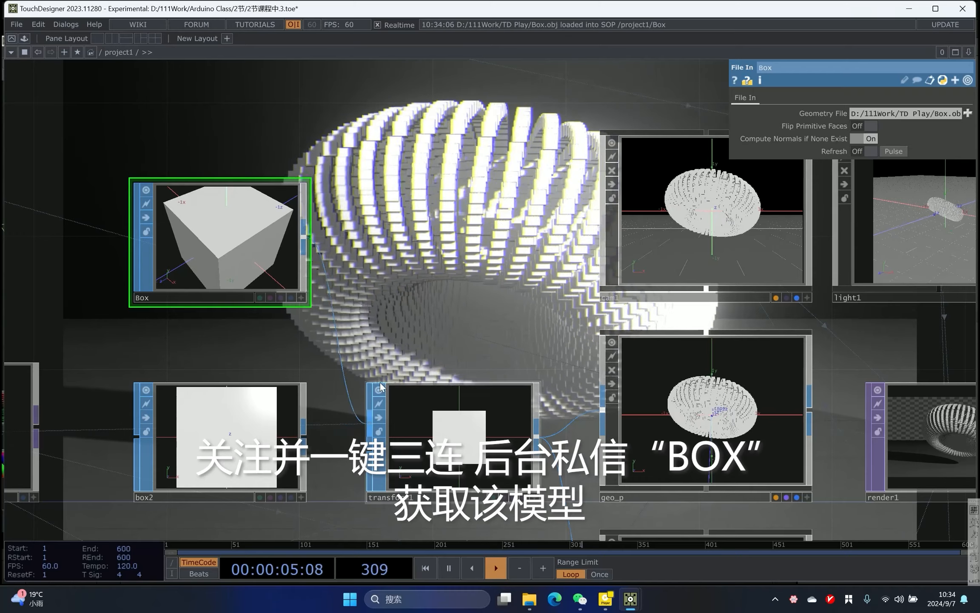
drag(432, 191, 470, 274)
scroll(469, 274, down, 2)
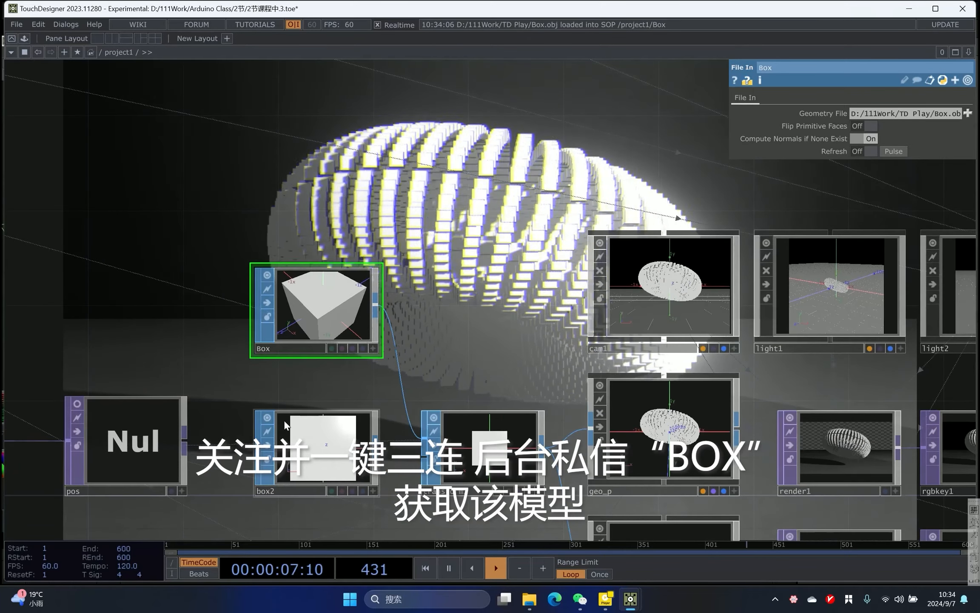
drag(505, 192, 513, 293)
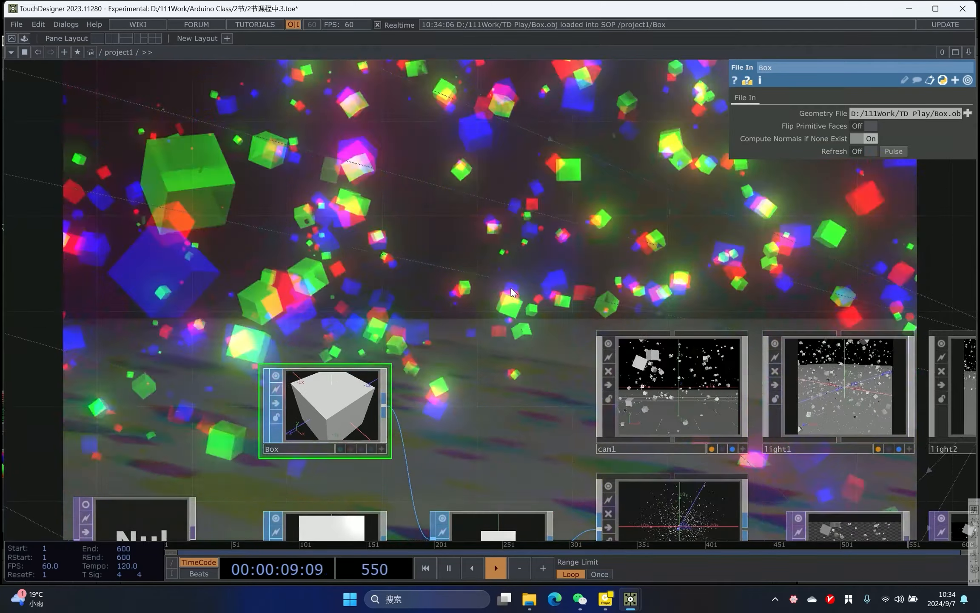
scroll(514, 292, down, 5)
drag(473, 258, 731, 220)
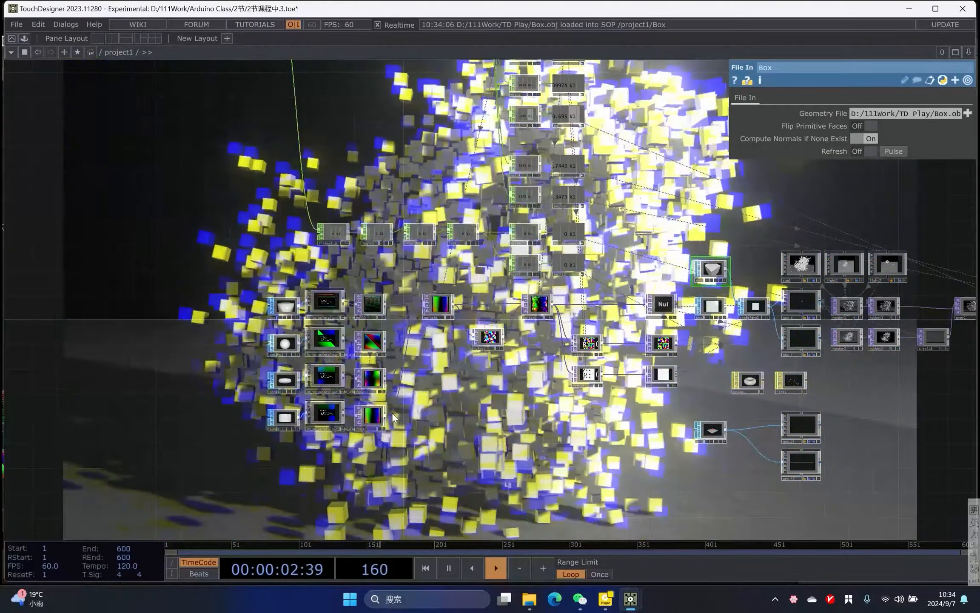
- Examine the Box, box2 and pos nodes feeding the instancing geometry
scroll(245, 312, up, 2)
drag(245, 312, 84, 348)
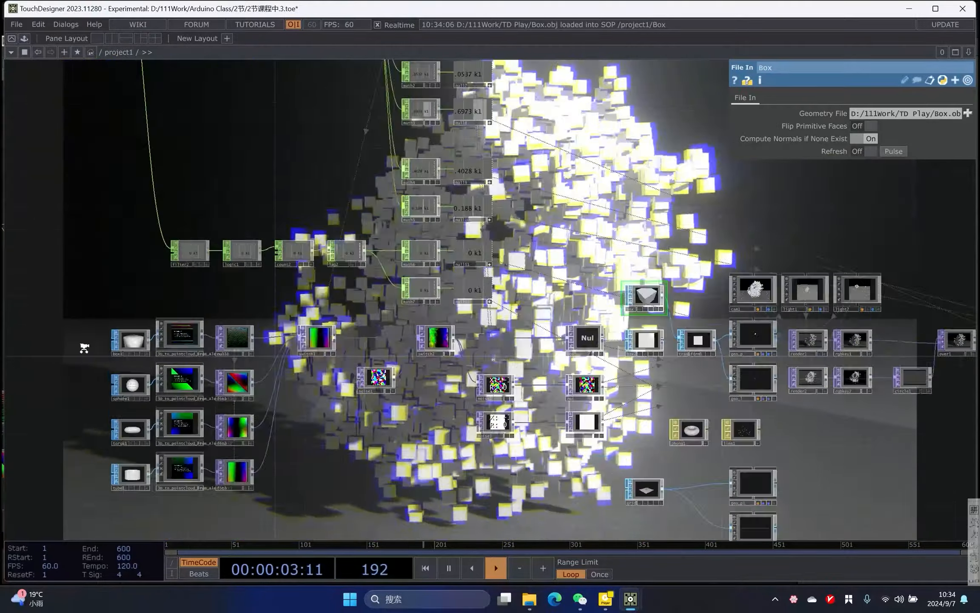
scroll(68, 348, up, 5)
scroll(686, 415, down, 4)
drag(597, 421, 114, 404)
scroll(558, 319, up, 3)
scroll(581, 366, up, 4)
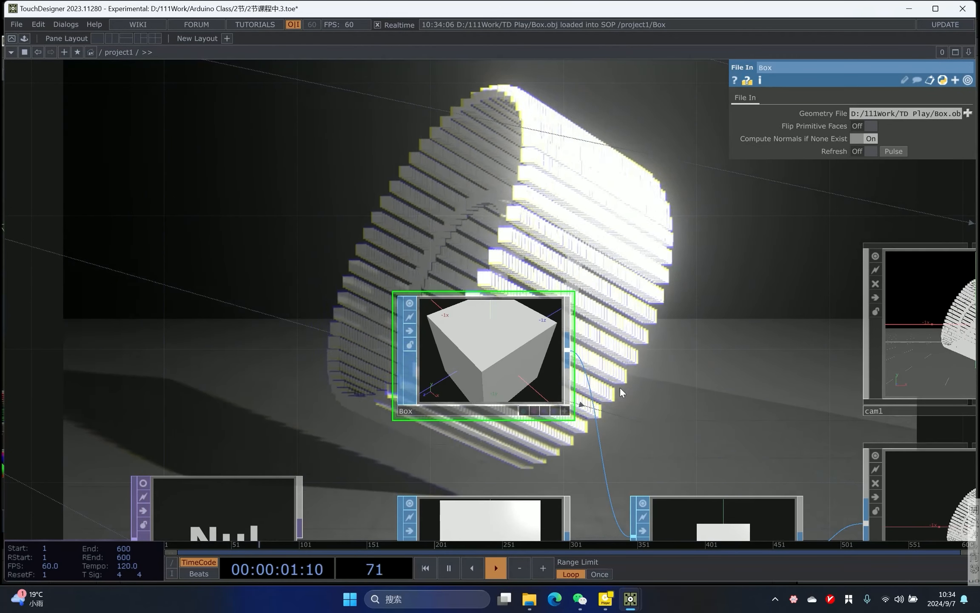
scroll(473, 346, down, 4)
scroll(413, 391, up, 4)
scroll(413, 392, down, 2)
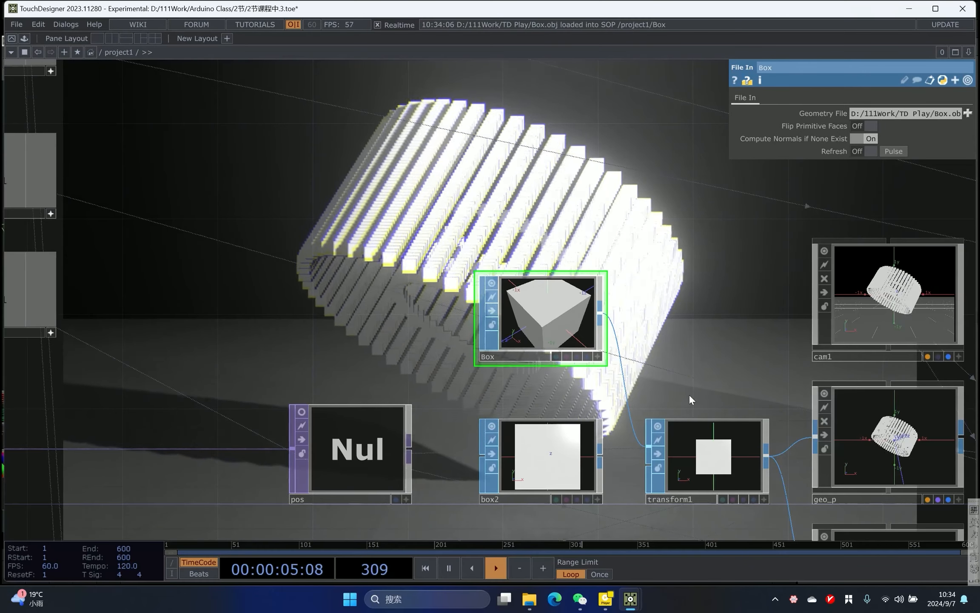
middle_drag(573, 308, 328, 427)
middle_click(339, 442)
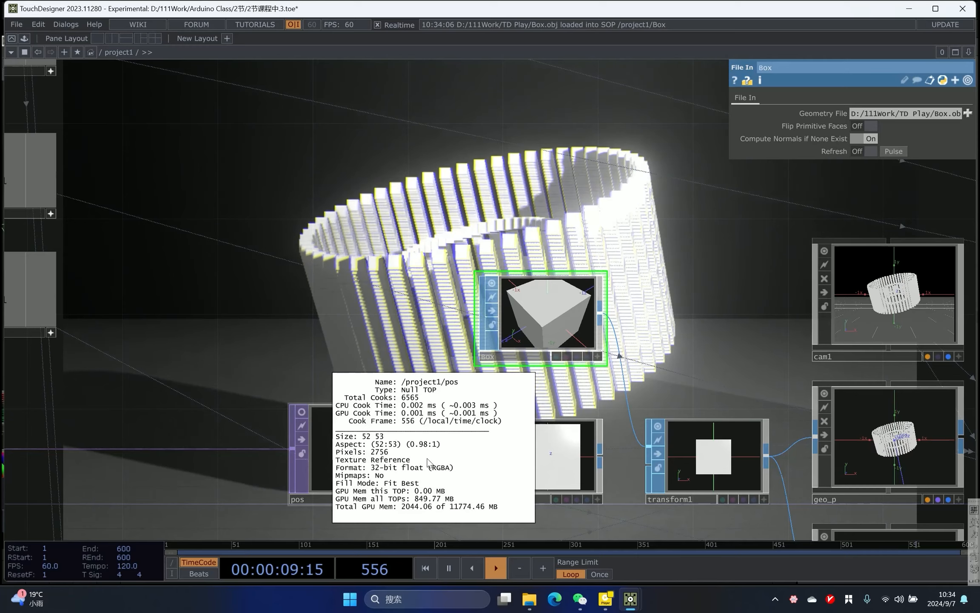
middle_drag(617, 365, 511, 255)
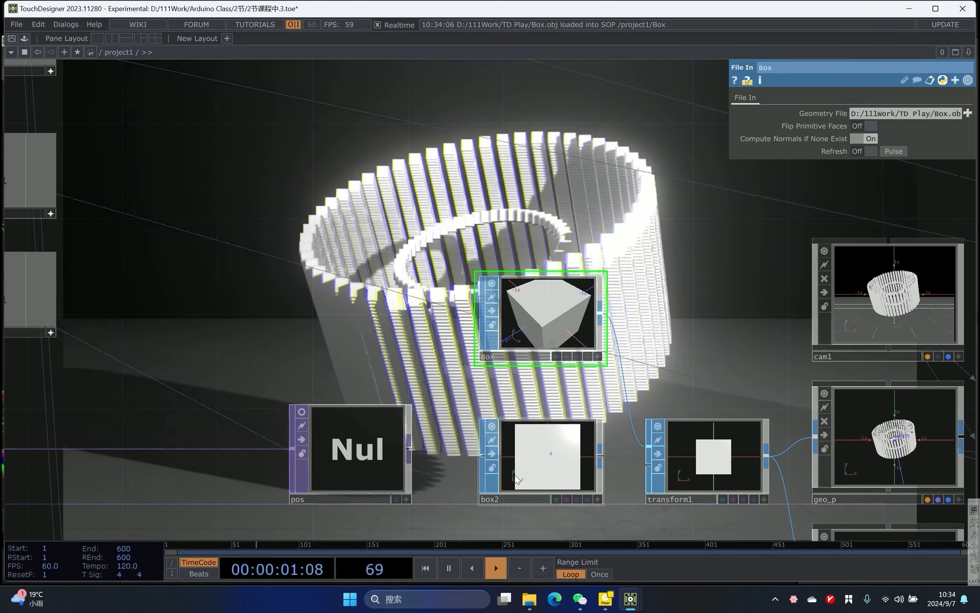
- Reconnect box2 to transform1, removing the Box model's link
drag(601, 458, 648, 446)
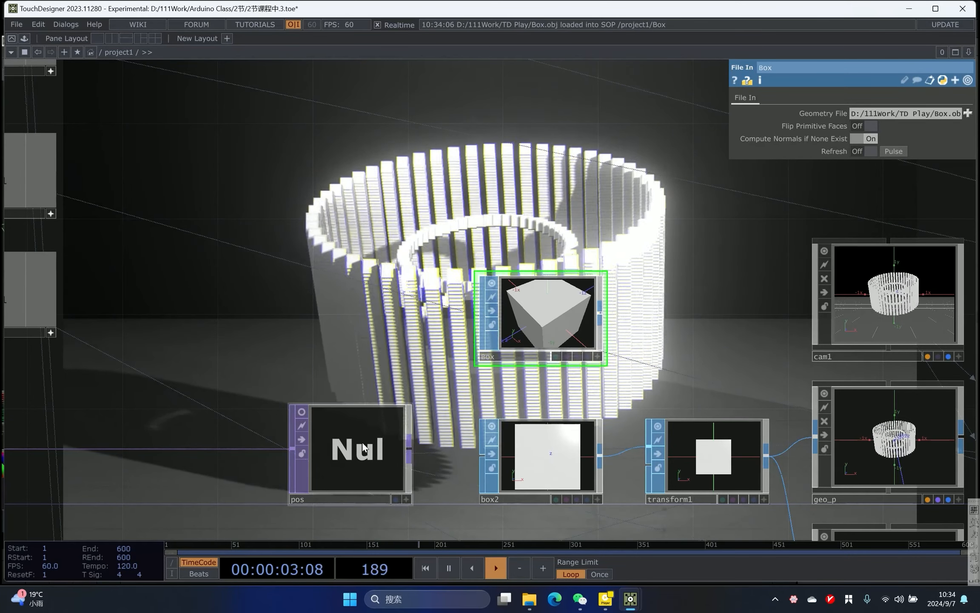
middle_click(377, 496)
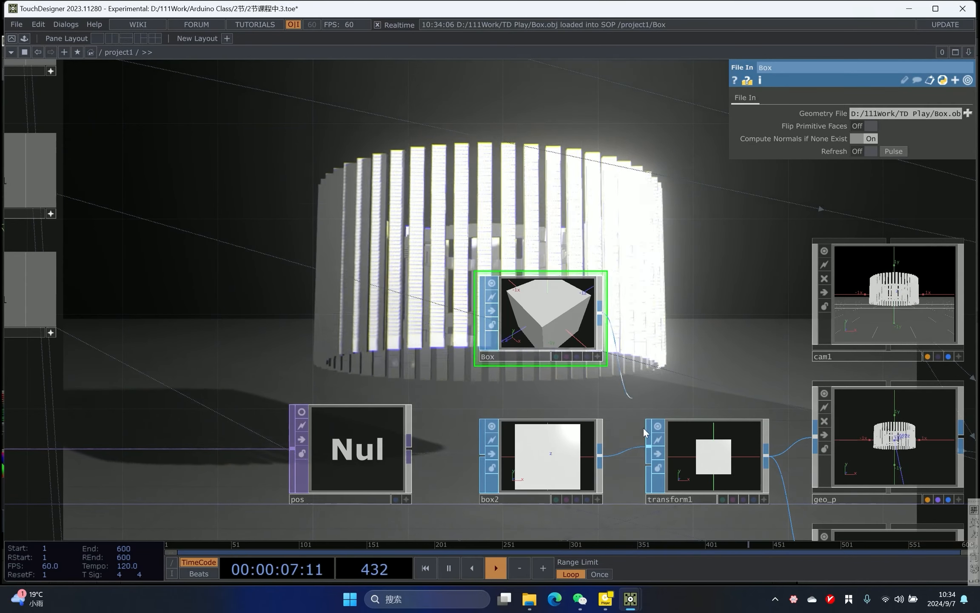
drag(633, 395, 384, 418)
- Locate keyboardin1 at the head of the keyboard control chain
scroll(384, 418, down, 5)
drag(732, 354, 717, 308)
scroll(575, 345, up, 4)
scroll(431, 358, up, 8)
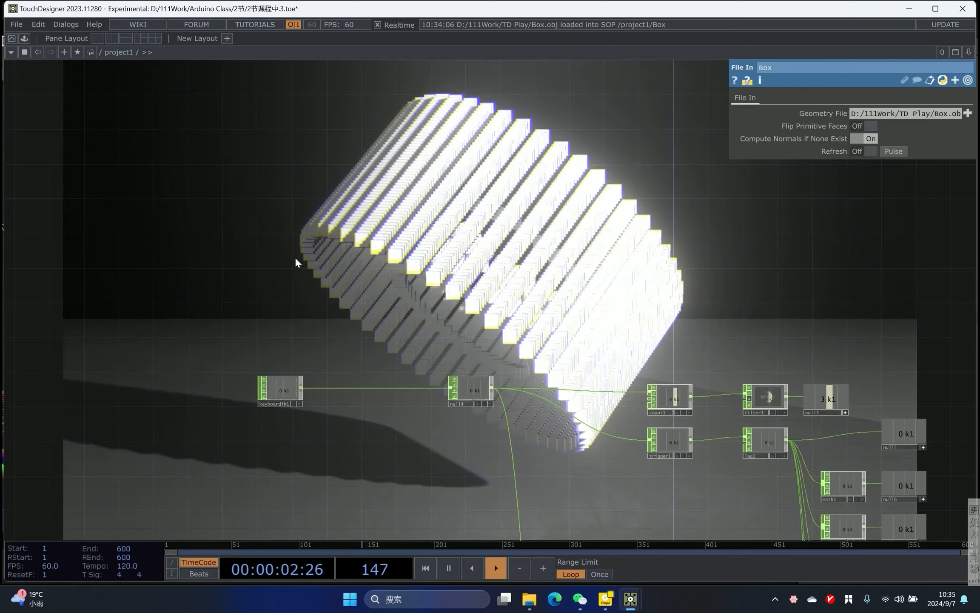
scroll(275, 268, up, 5)
drag(274, 268, 267, 121)
click(250, 366)
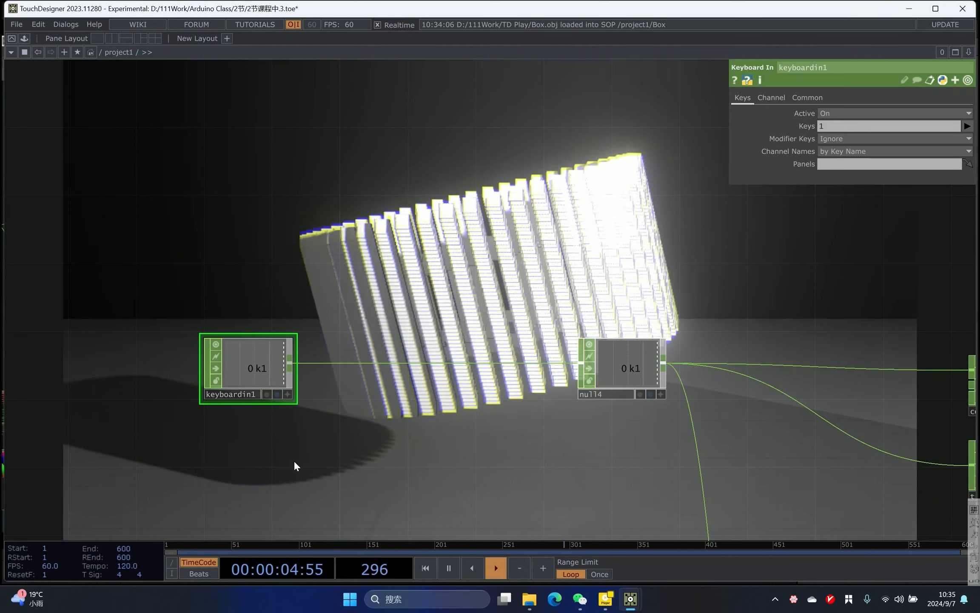
double_click(422, 11)
drag(171, 226, 272, 293)
- Add a Serial DAT above keyboardin1
key(Tab)
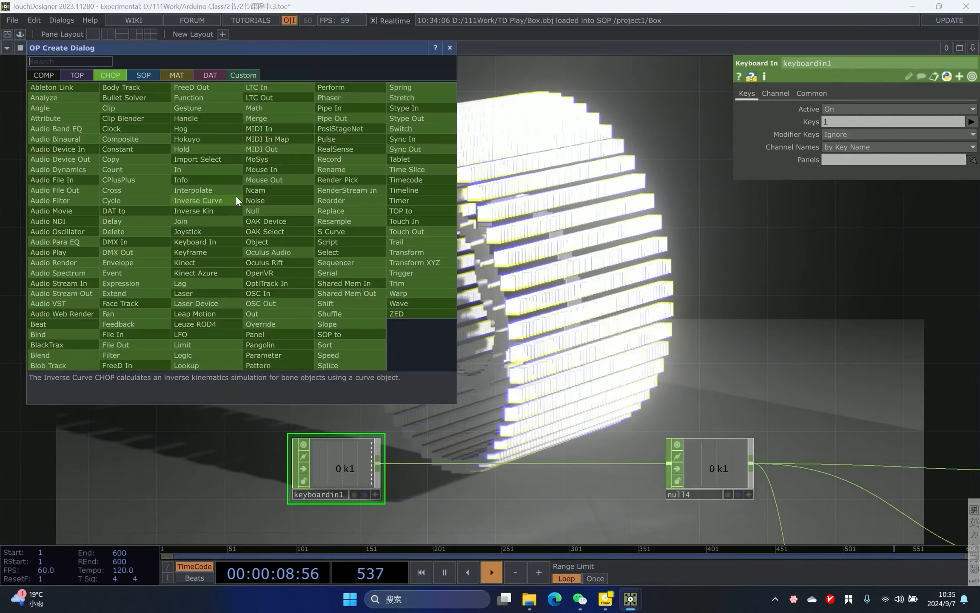
click(210, 75)
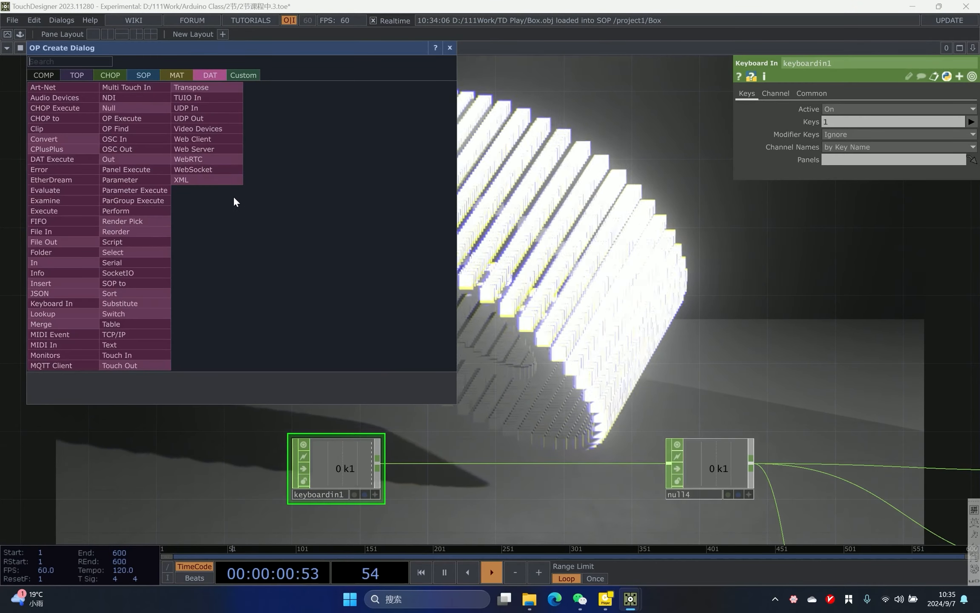
text(ser)
click(115, 263)
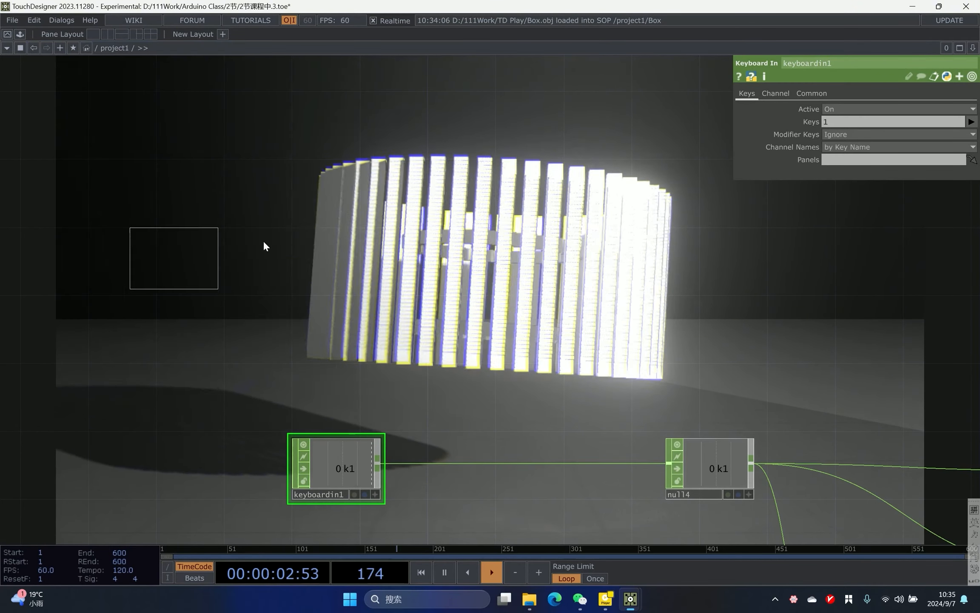
click(286, 232)
drag(296, 236, 313, 233)
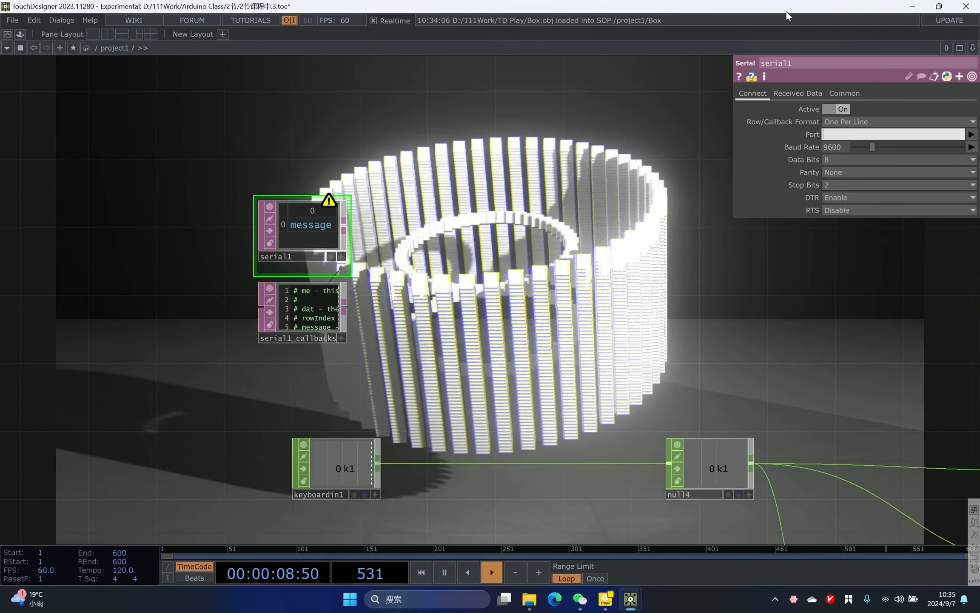
- Set the serial DAT's received data Maximum Lines to 1
click(784, 94)
scroll(493, 207, up, 3)
drag(493, 207, 619, 206)
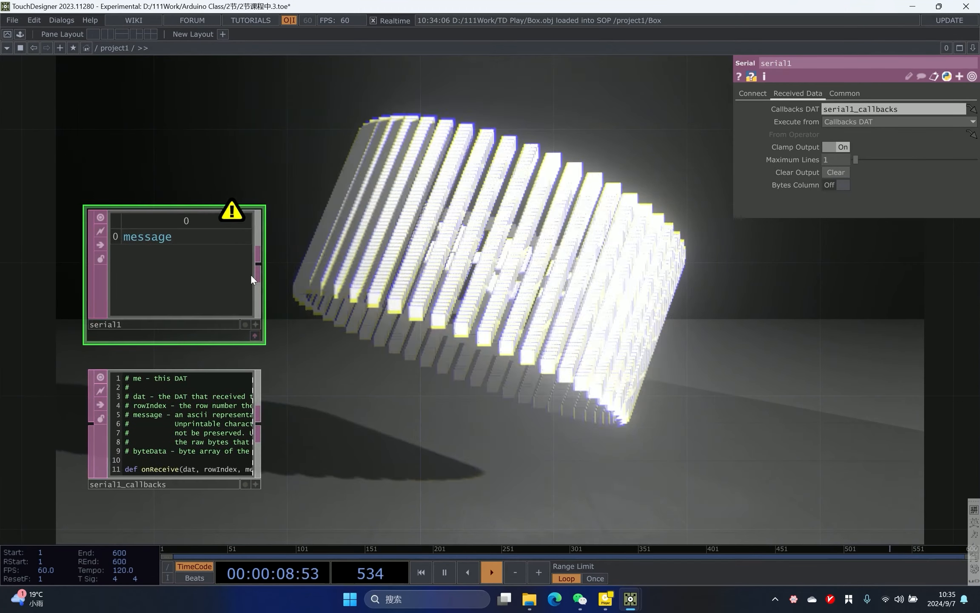
- Add a Select DAT after serial1 that selects rows by index, starting at row 1
right_click(257, 265)
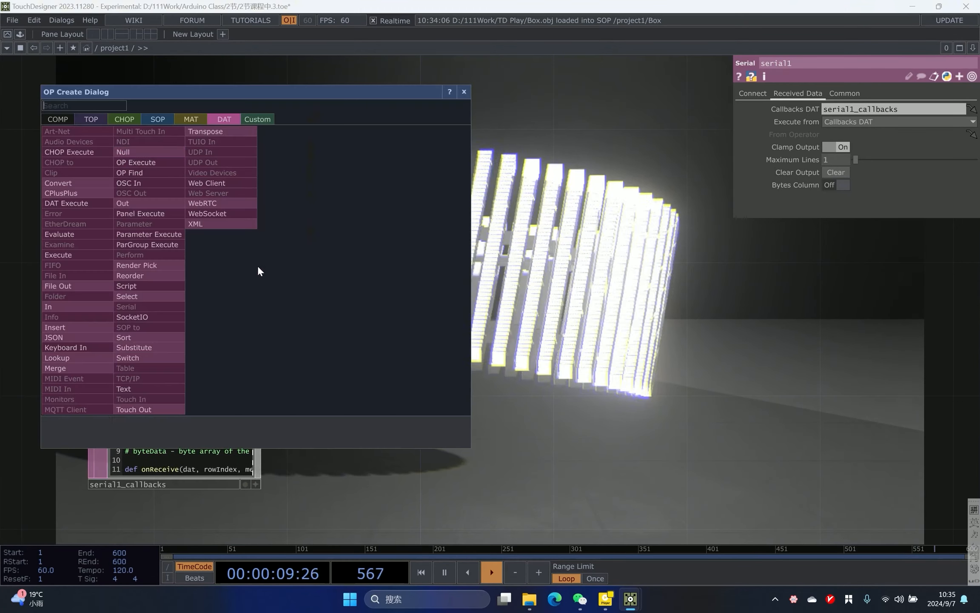
click(127, 296)
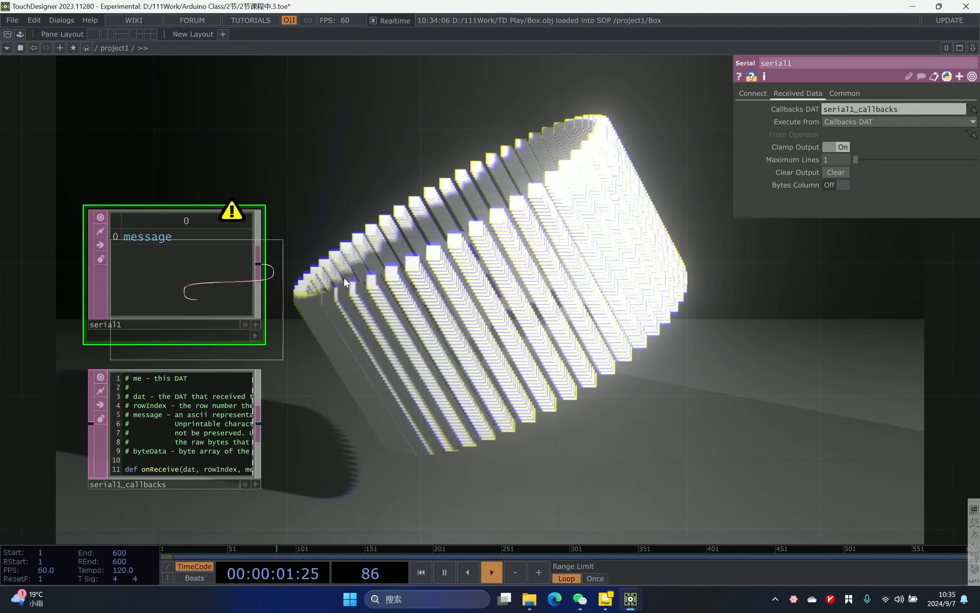
click(391, 255)
click(838, 149)
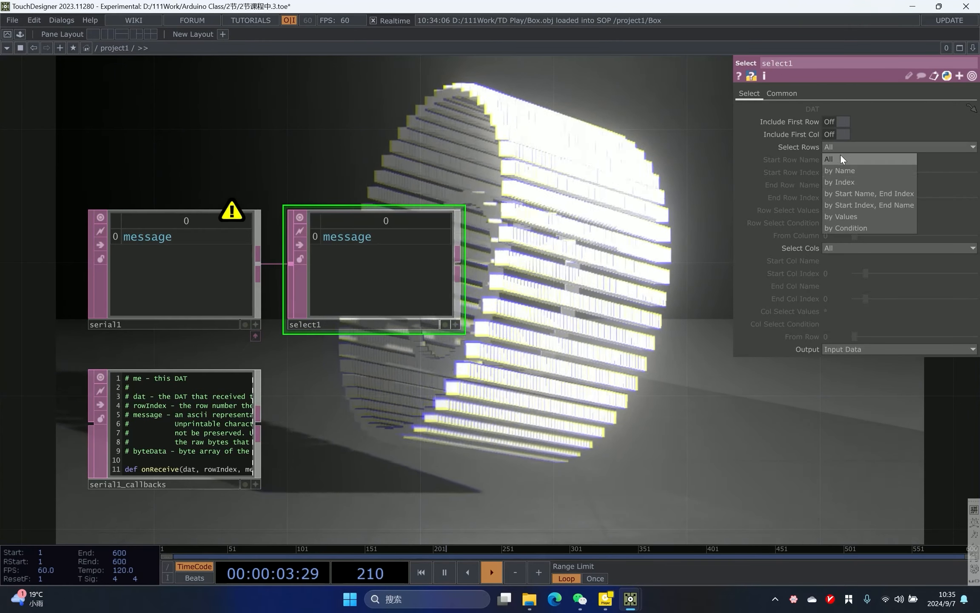
click(839, 182)
drag(496, 266, 436, 274)
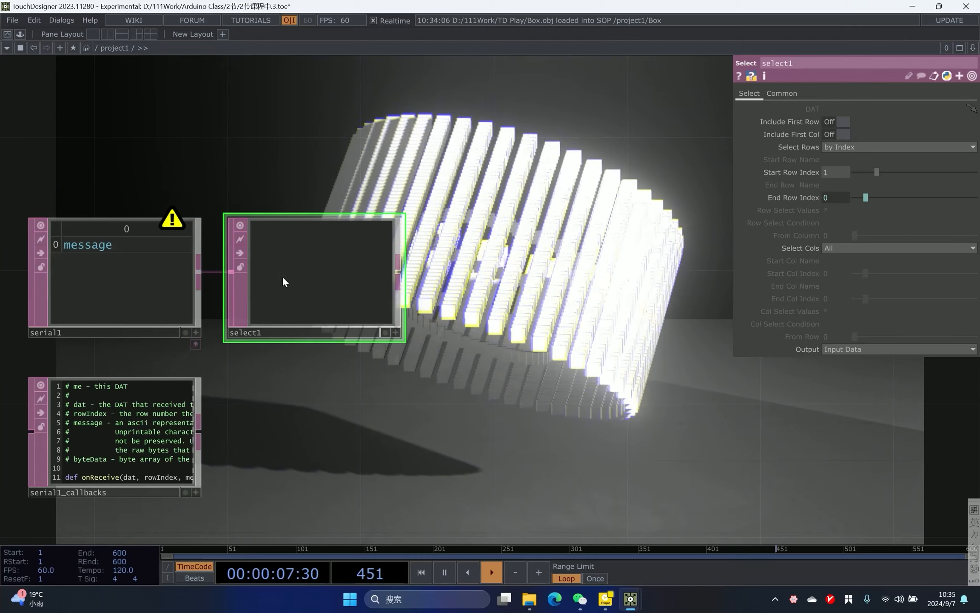
- Add a DAT to CHOP after select1 to convert the selected row into a channel
right_click(398, 267)
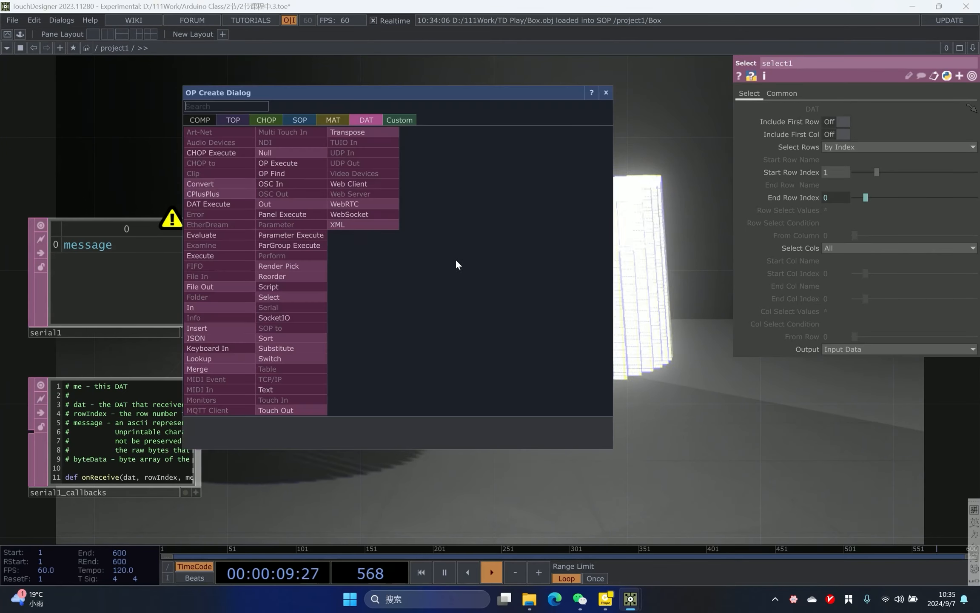
click(267, 120)
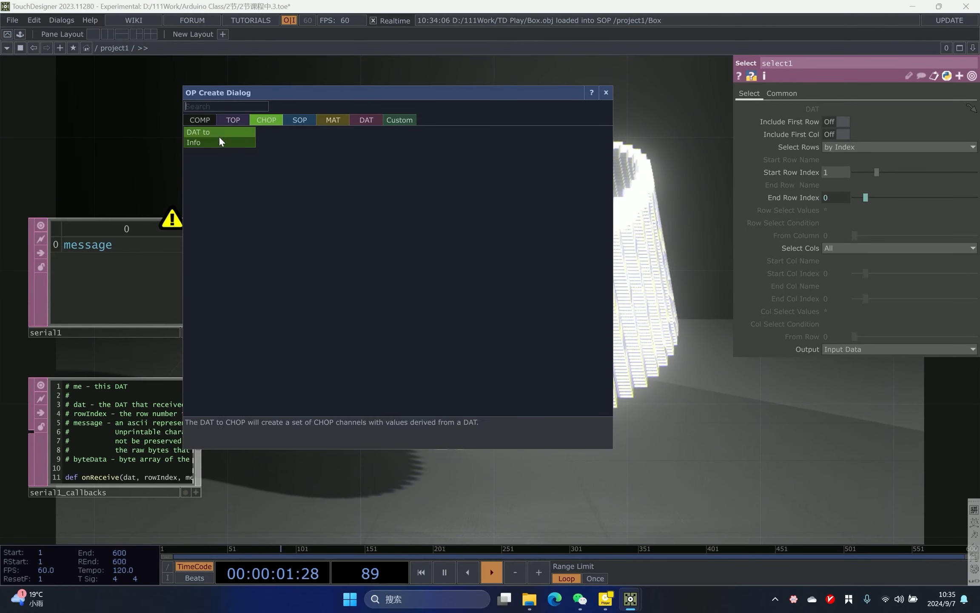
click(219, 133)
click(582, 249)
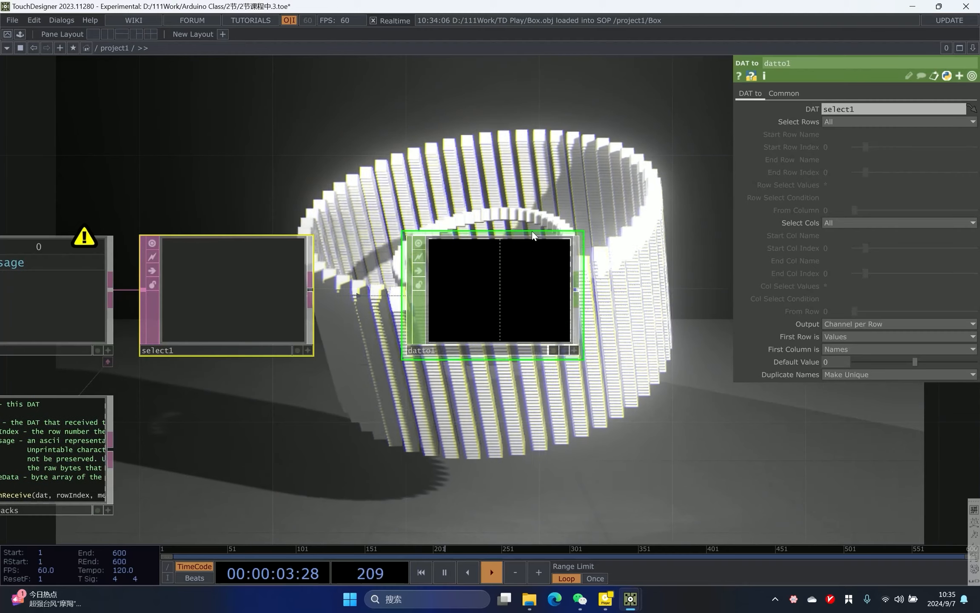
drag(617, 354, 443, 253)
scroll(442, 254, down, 3)
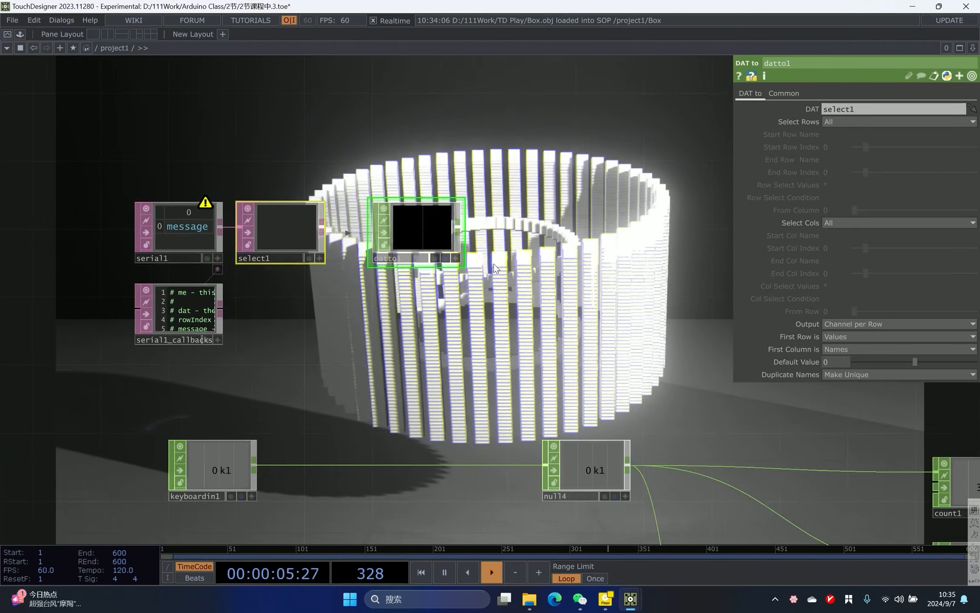
- Switch to the other project file and copy its serial, select, DAT to, math and rename node chain
mouse_move(634, 600)
click(584, 544)
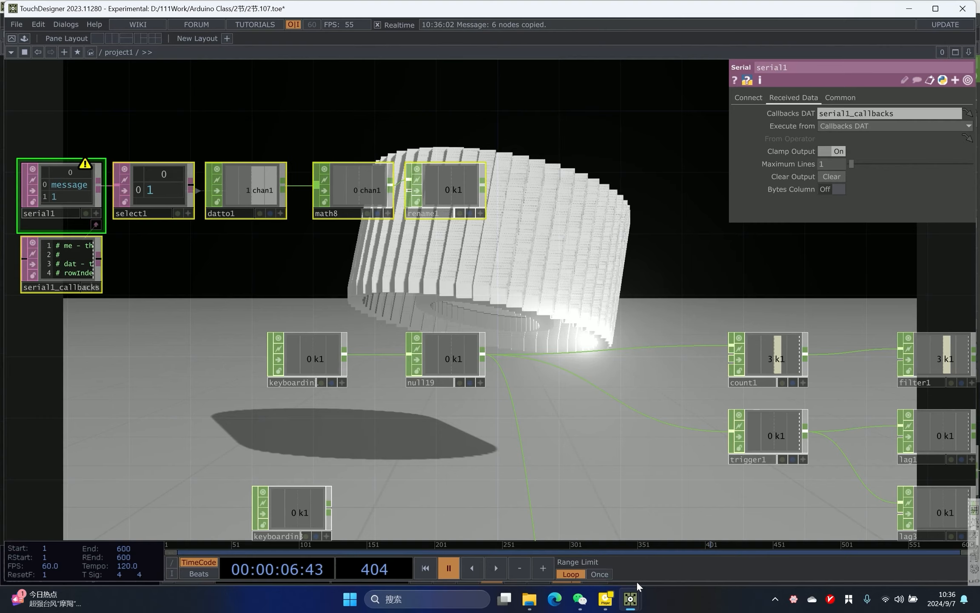
click(663, 517)
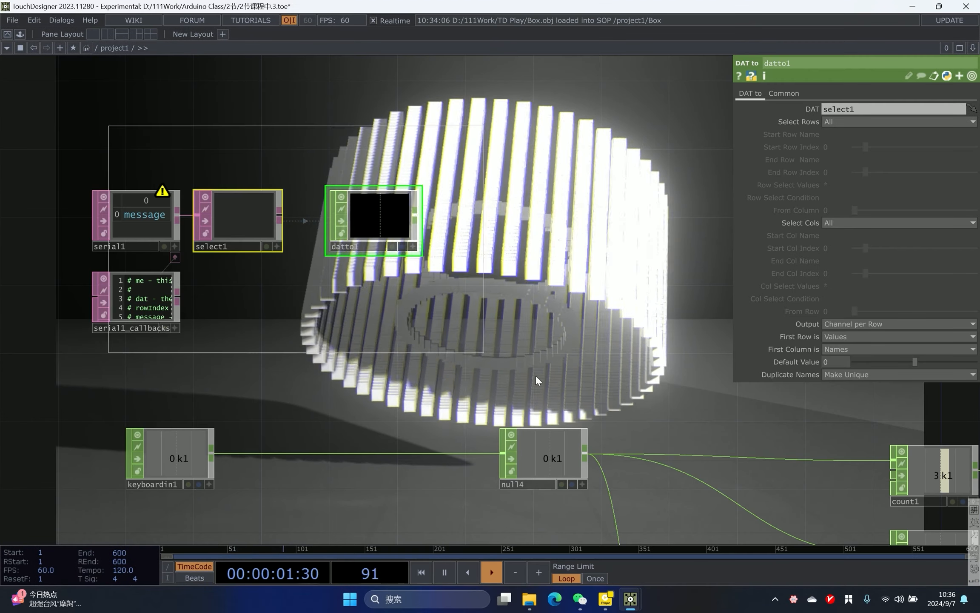
- Delete the newly built serial nodes and paste the copied six-node chain
key(Delete)
mouse_move(504, 289)
mouse_down()
mouse_move(508, 298)
mouse_move(515, 287)
mouse_up()
key(ctrl+v)
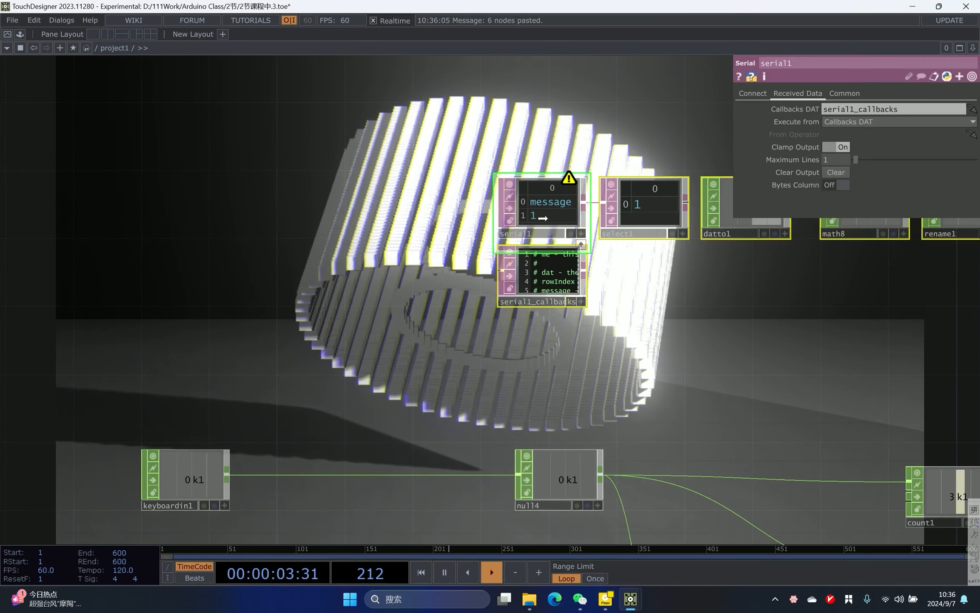
- Move the pasted serial chain into place above keyboardin1 in the network
drag(561, 216, 119, 250)
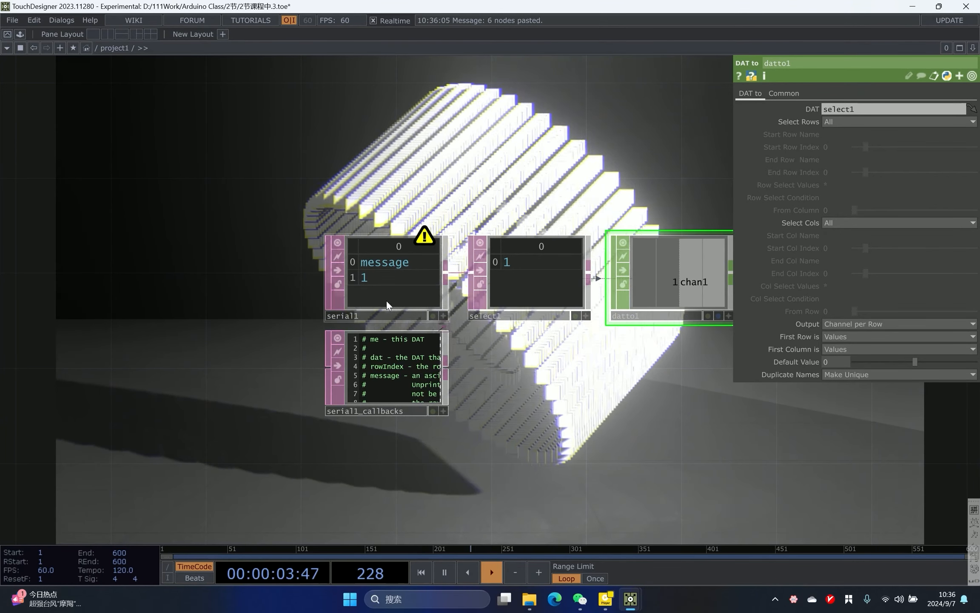
drag(630, 383, 459, 385)
drag(657, 380, 375, 373)
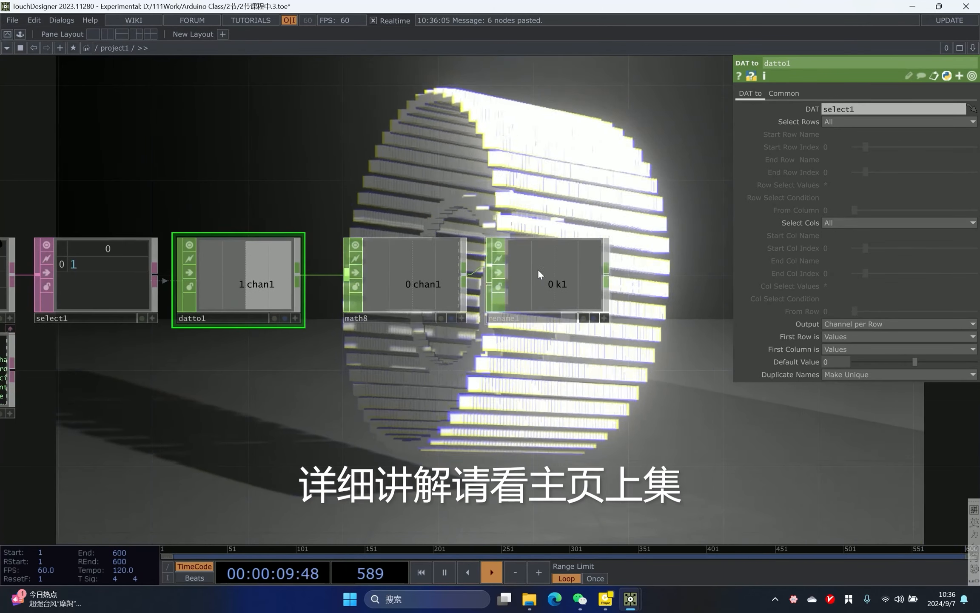
drag(614, 312, 528, 277)
scroll(528, 277, down, 5)
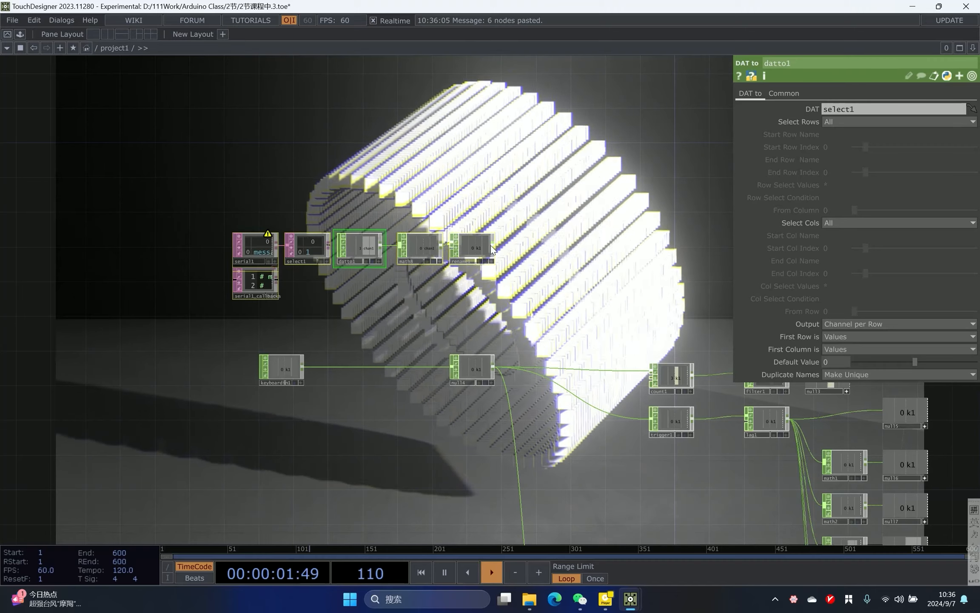
scroll(226, 433, up, 5)
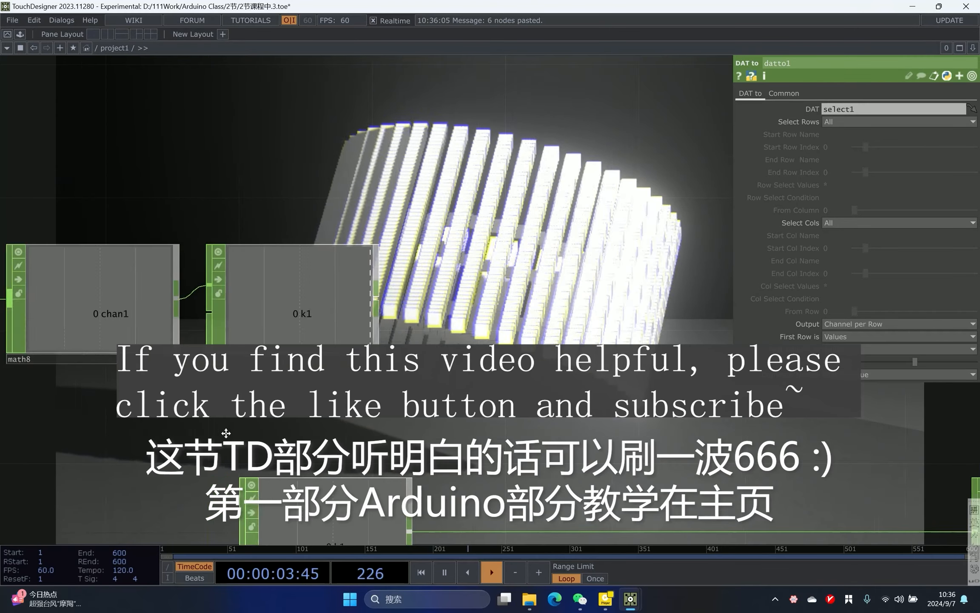
drag(101, 327, 210, 330)
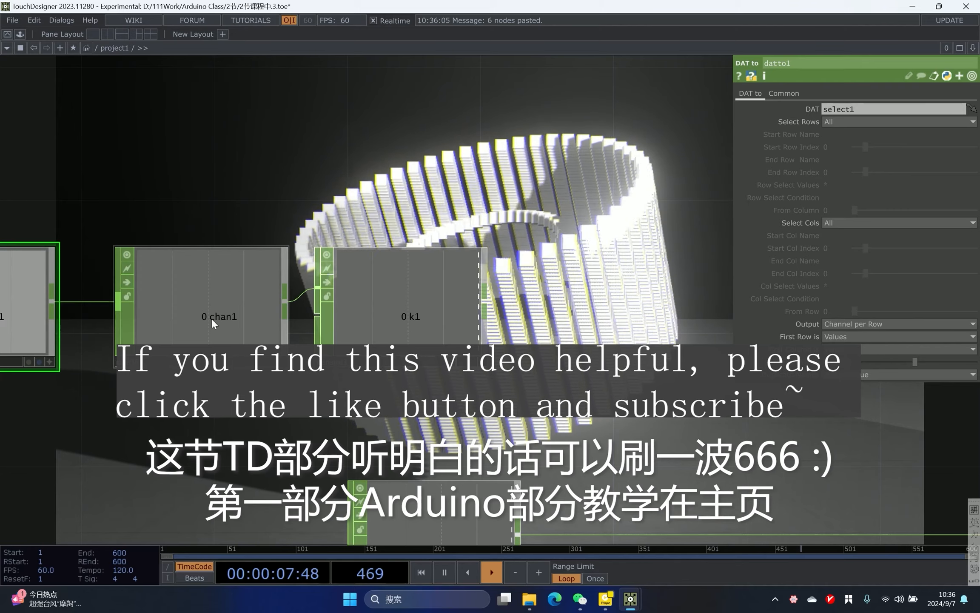
drag(233, 321, 107, 134)
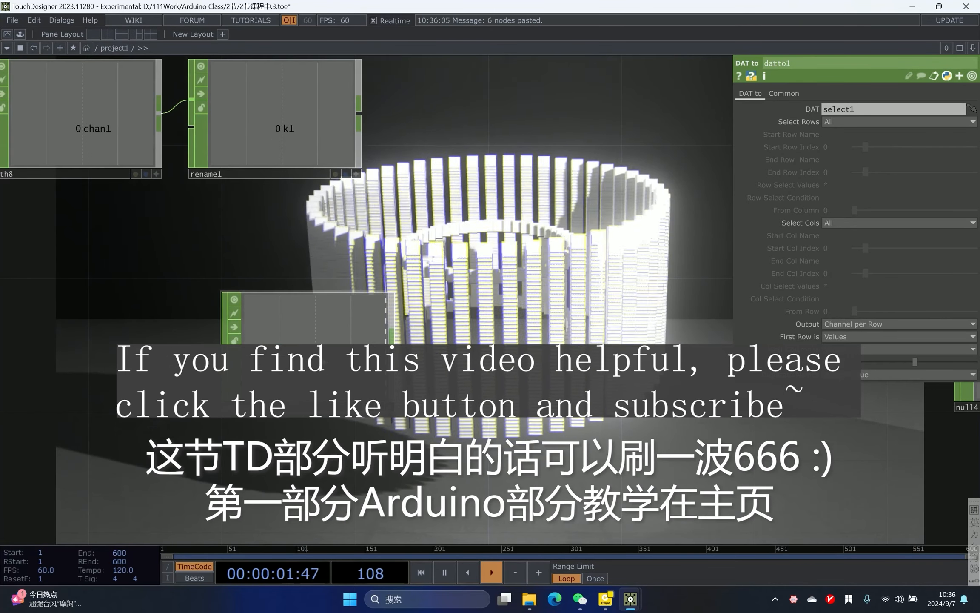
scroll(346, 218, down, 5)
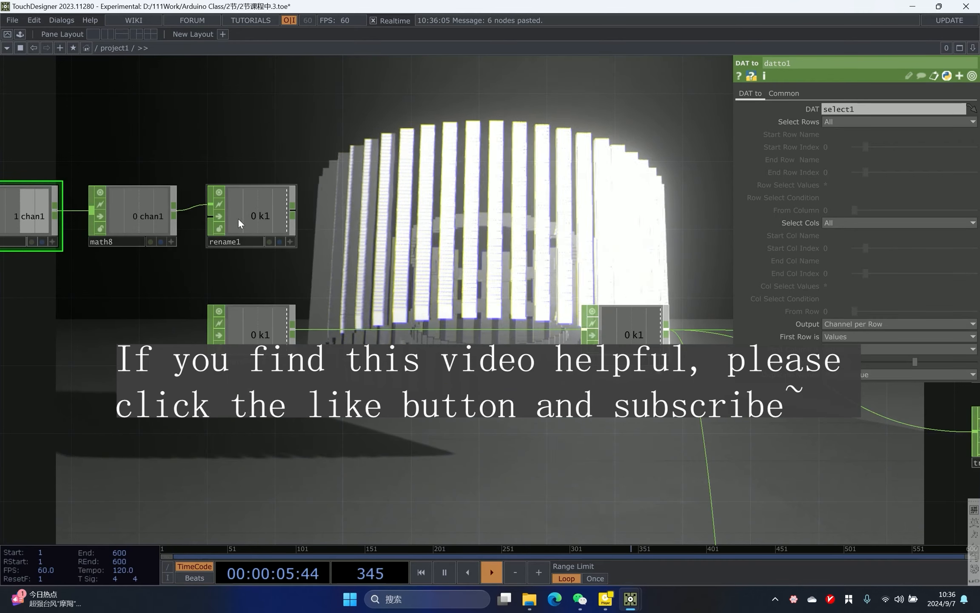
scroll(404, 239, down, 4)
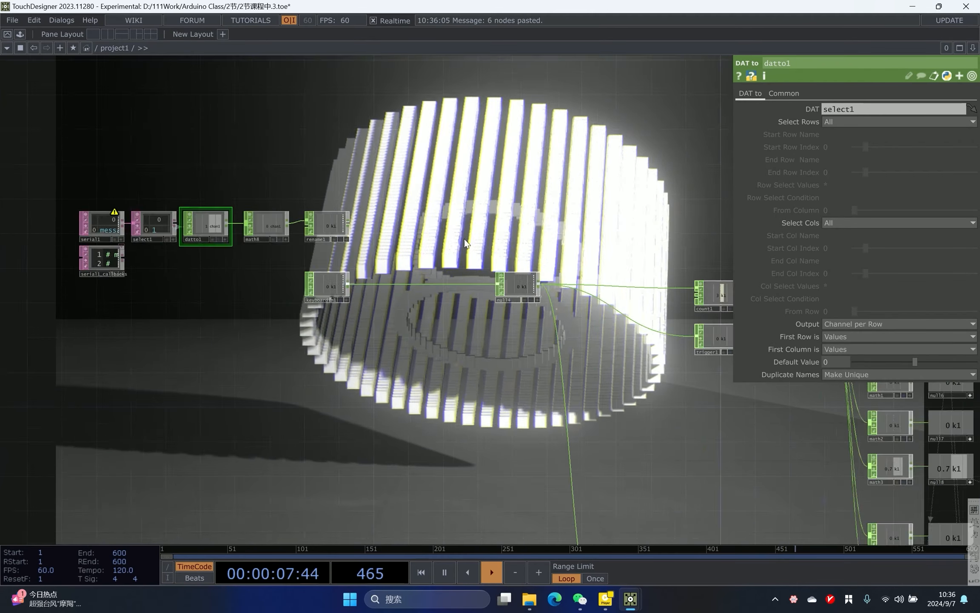
drag(592, 265, 378, 186)
scroll(378, 186, down, 4)
scroll(298, 138, up, 8)
drag(251, 229, 167, 212)
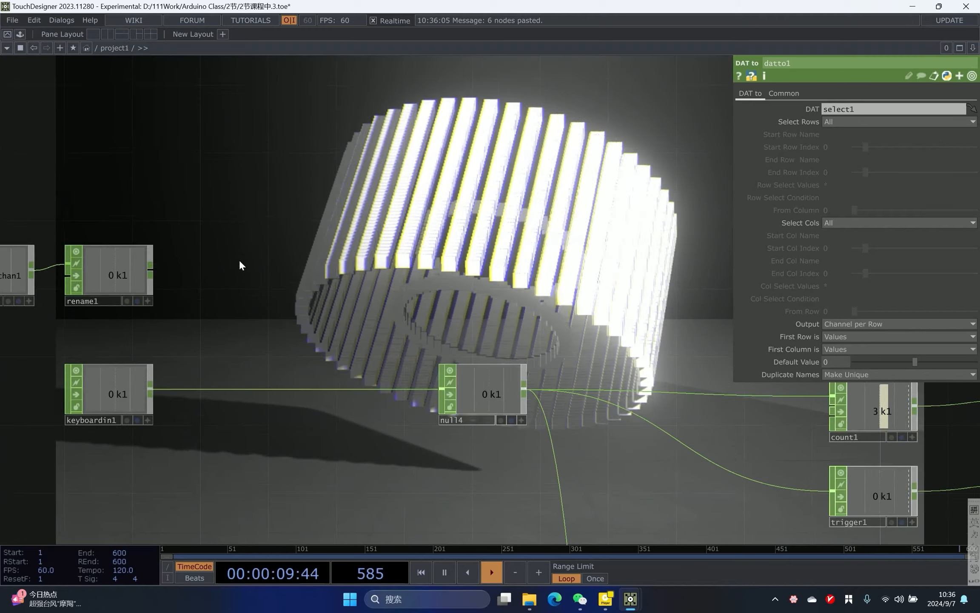
- Connect rename1's output to null4 in place of keyboardin1
click(149, 264)
click(240, 389)
scroll(241, 389, down, 3)
drag(170, 187, 375, 216)
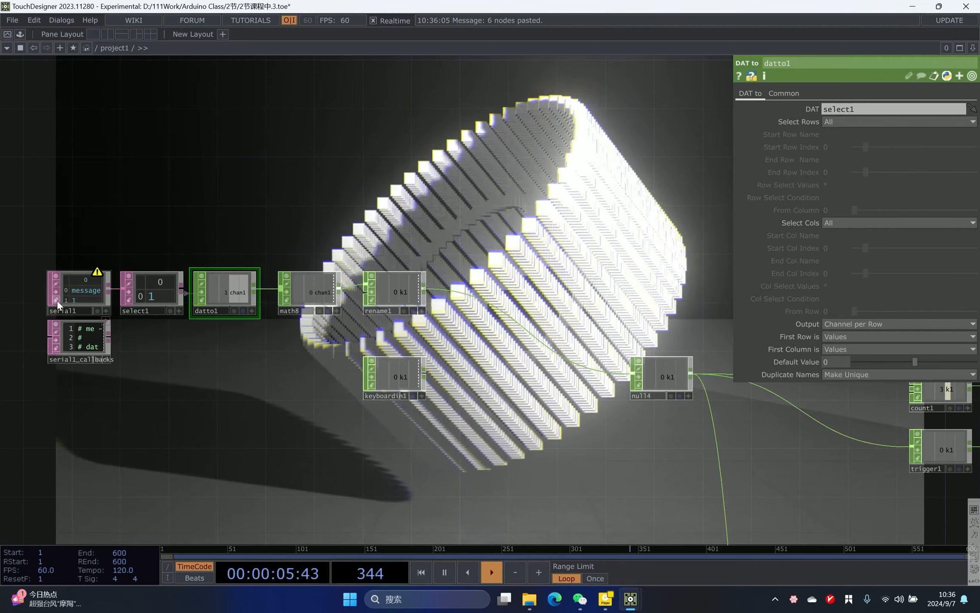
scroll(170, 298, up, 2)
scroll(459, 314, down, 2)
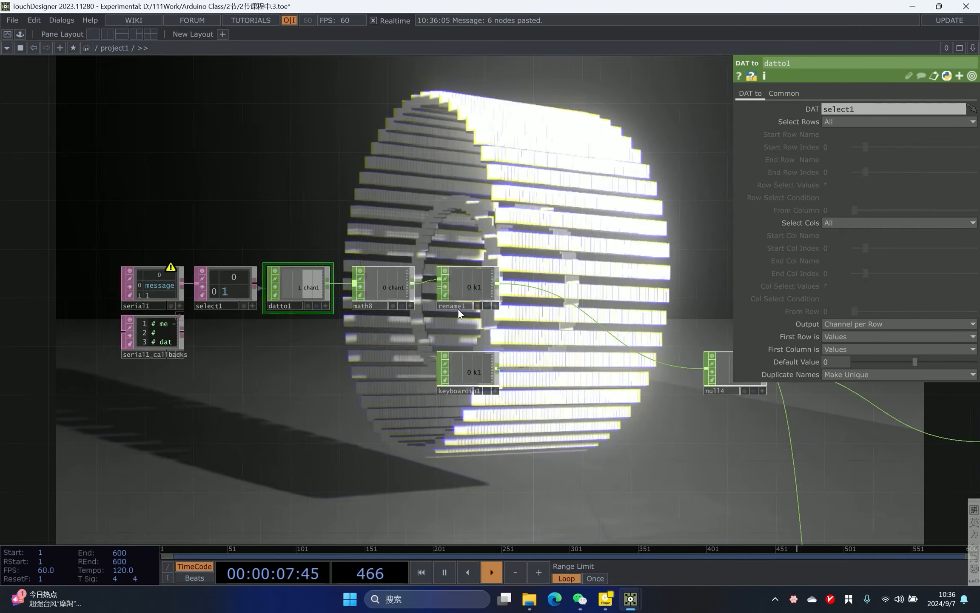
drag(459, 314, 331, 323)
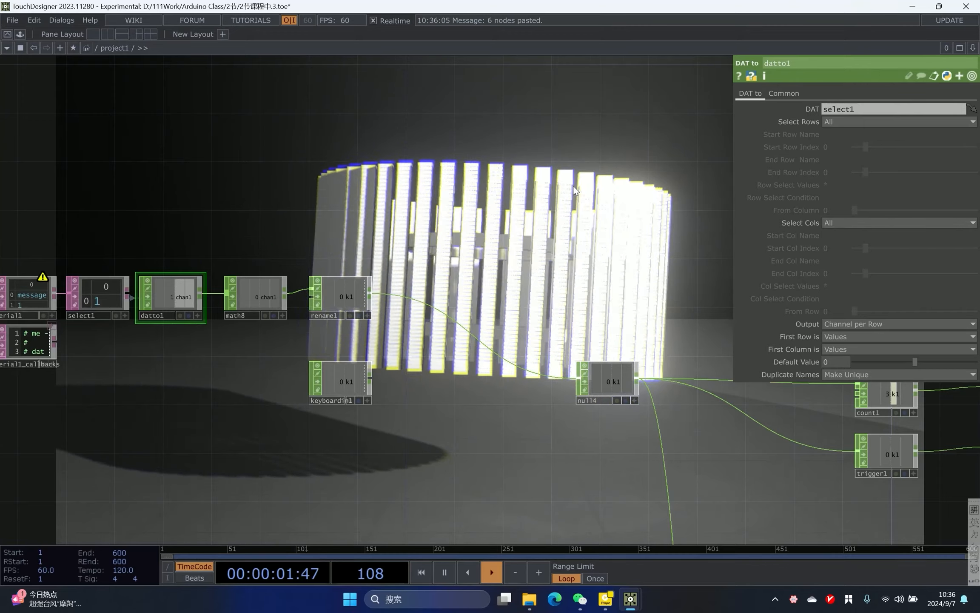
scroll(508, 166, down, 2)
drag(508, 167, 254, 147)
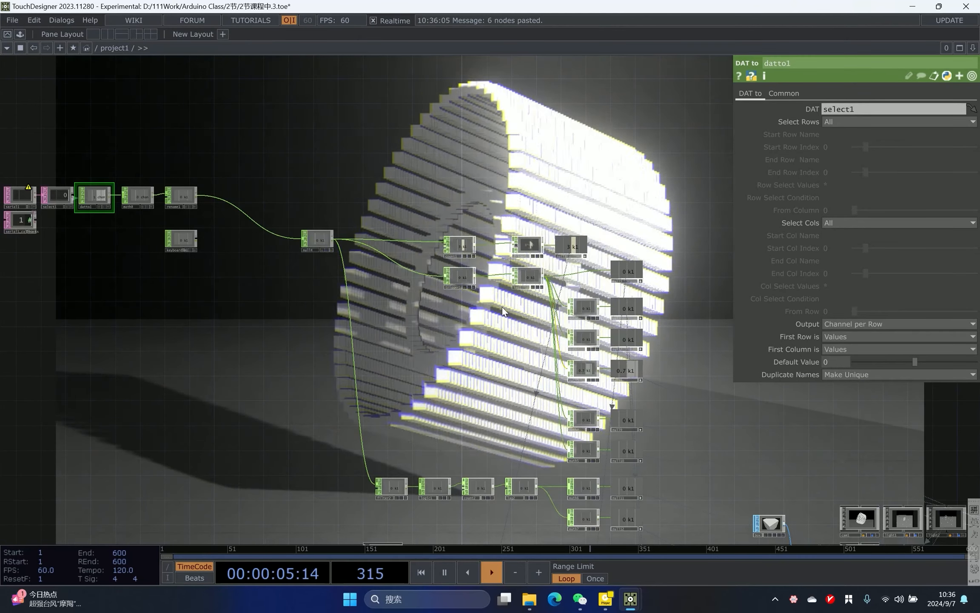
drag(324, 342, 225, 301)
scroll(224, 301, down, 3)
scroll(225, 301, up, 2)
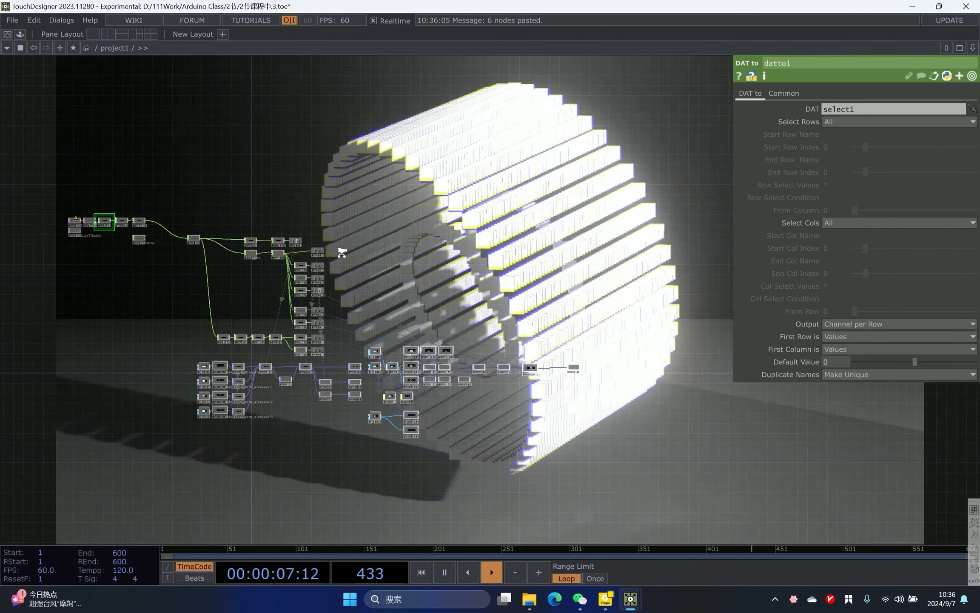